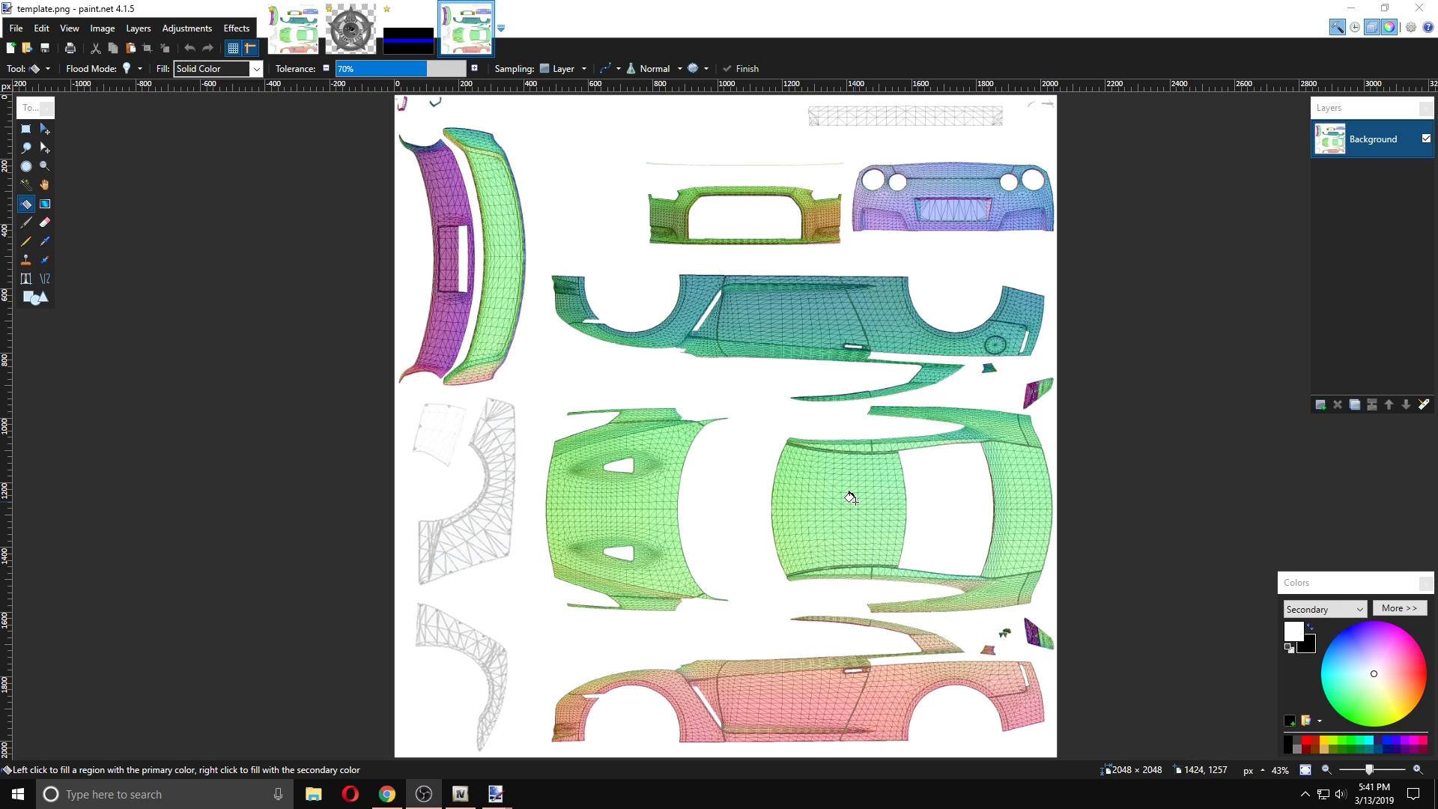
- Switch to the layered car template and examine the badge placement on both side panels
left_click(313, 47)
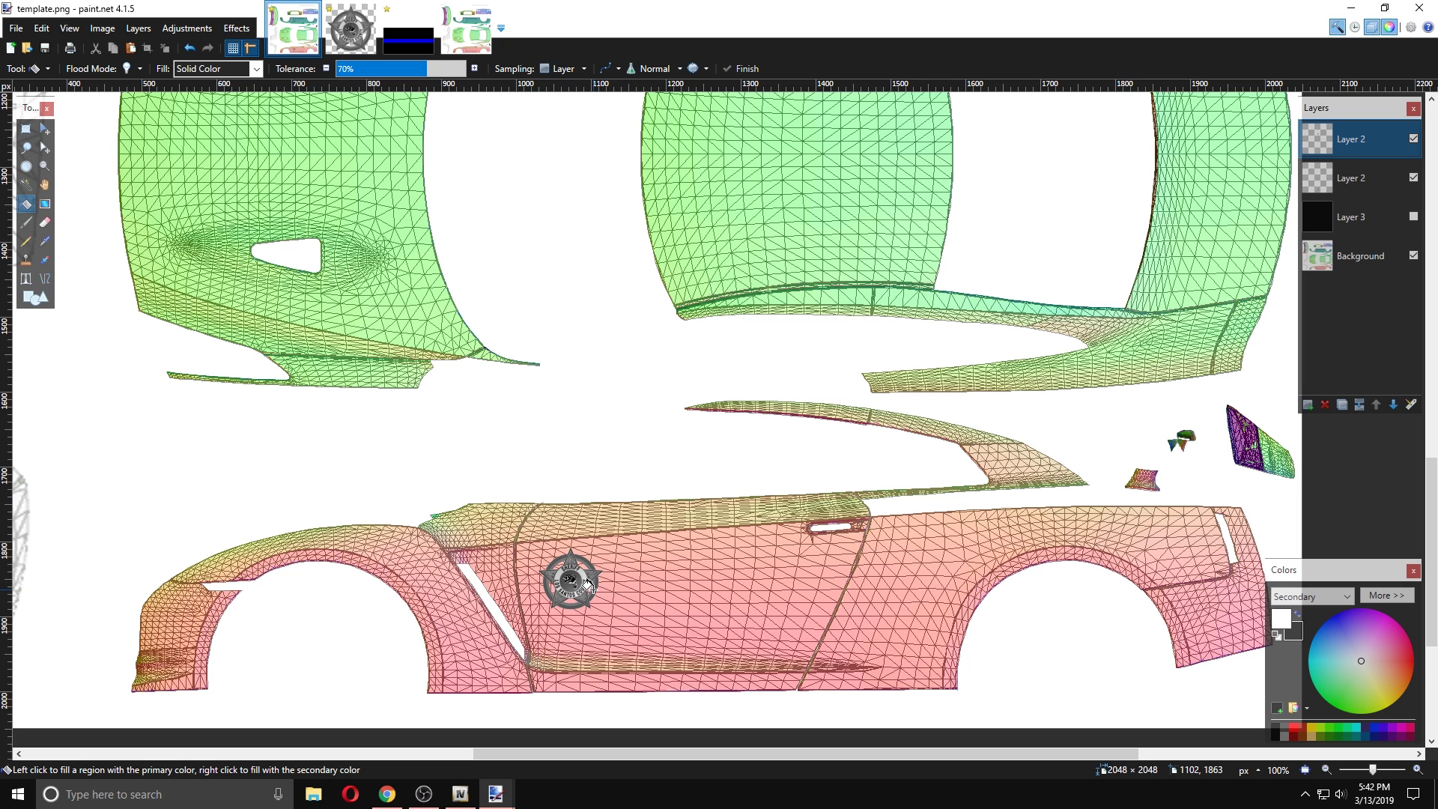
scroll(677, 584, "up", 10)
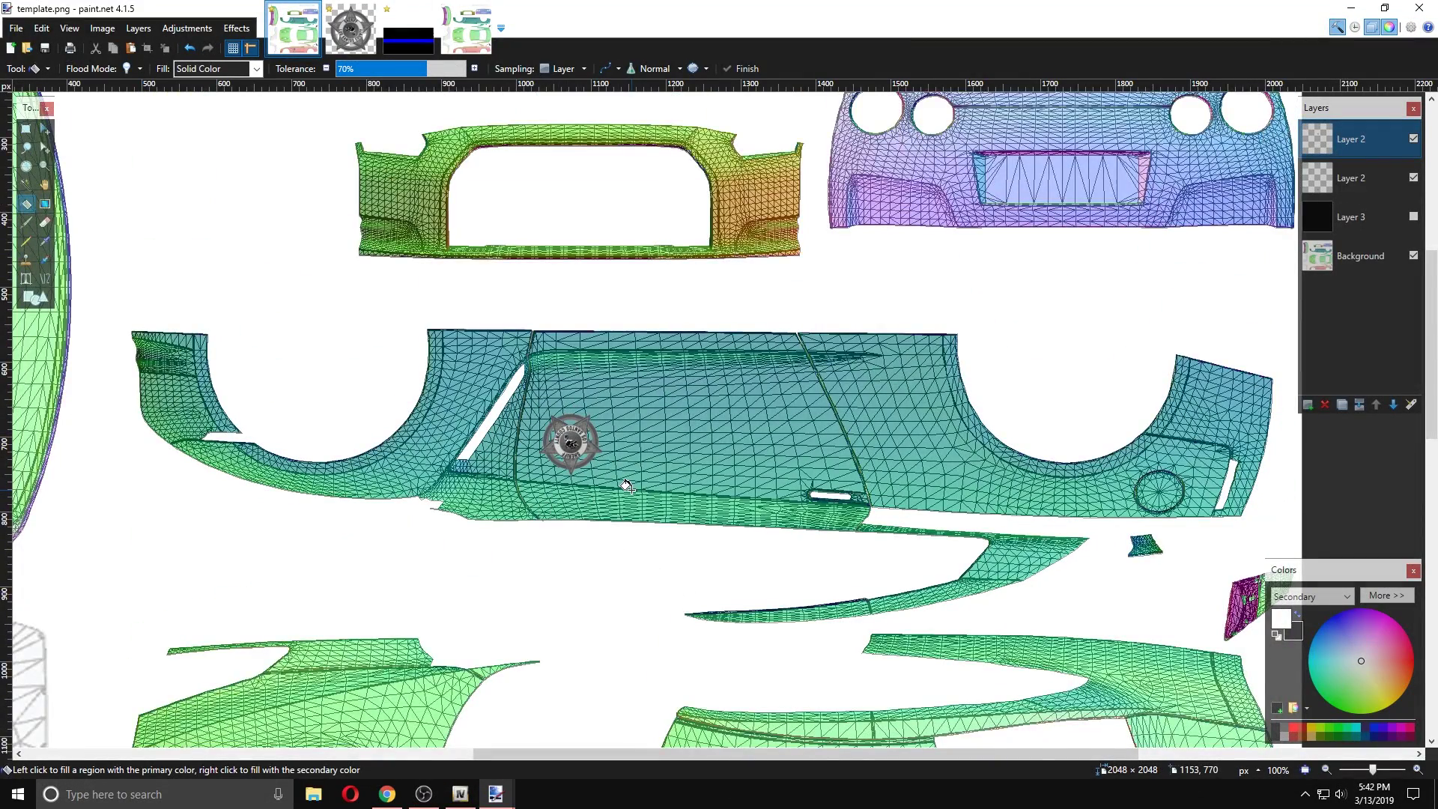
scroll(627, 487, "down", 11)
scroll(628, 487, "down", 1)
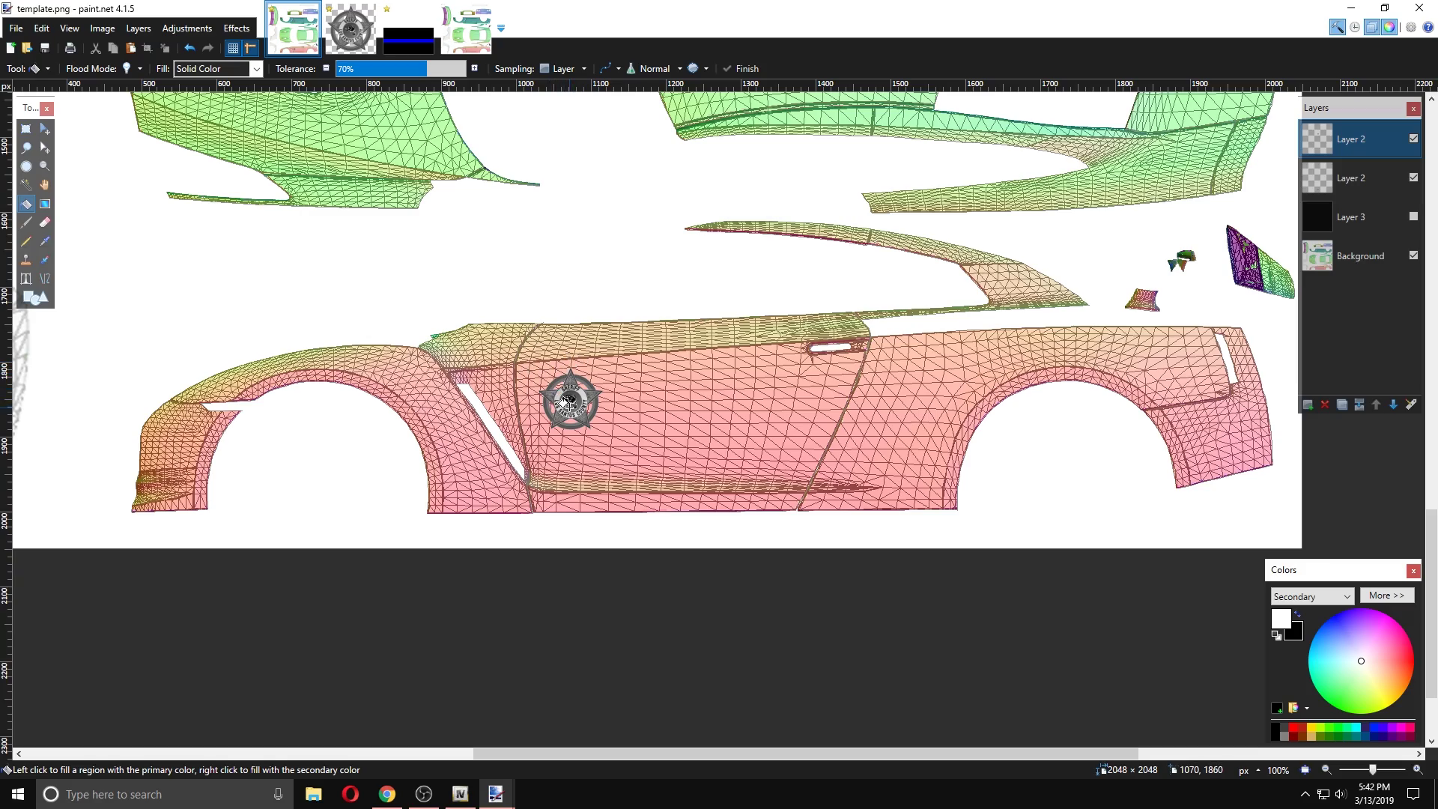
scroll(562, 405, "up", 10)
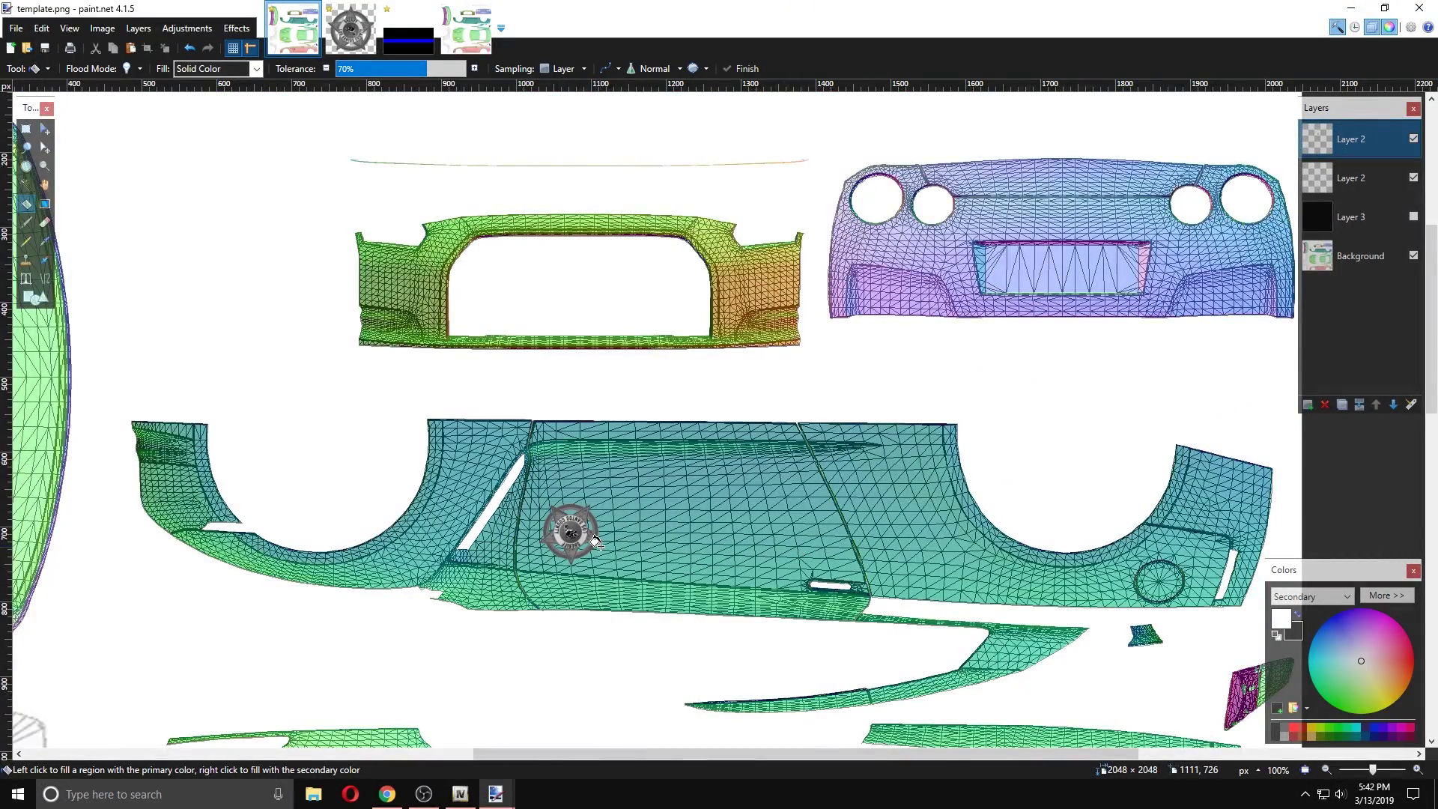
scroll(591, 538, "down", 10)
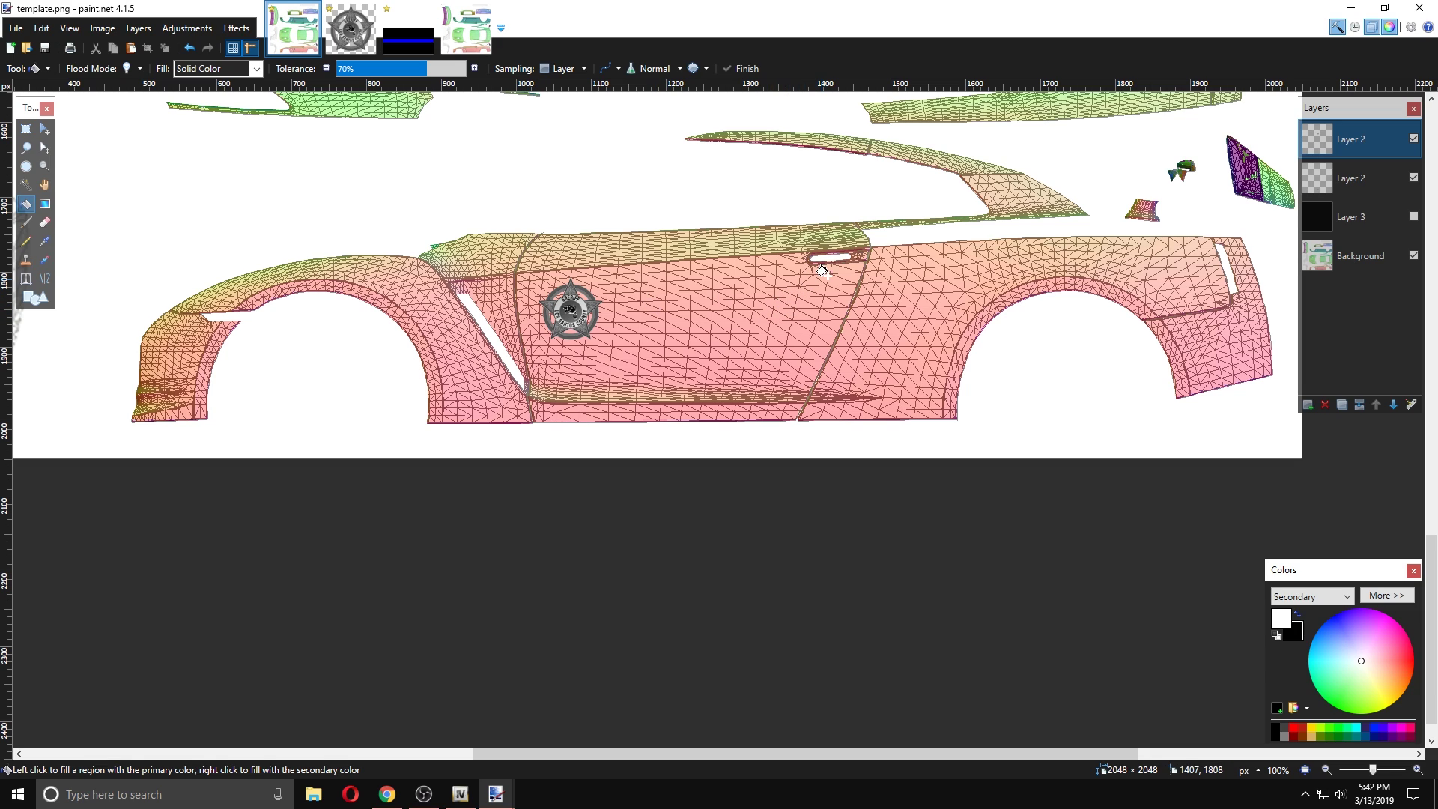
- Switch to the Thin Blue Line flag image and fill Layer 2 entirely with black
left_click(386, 47)
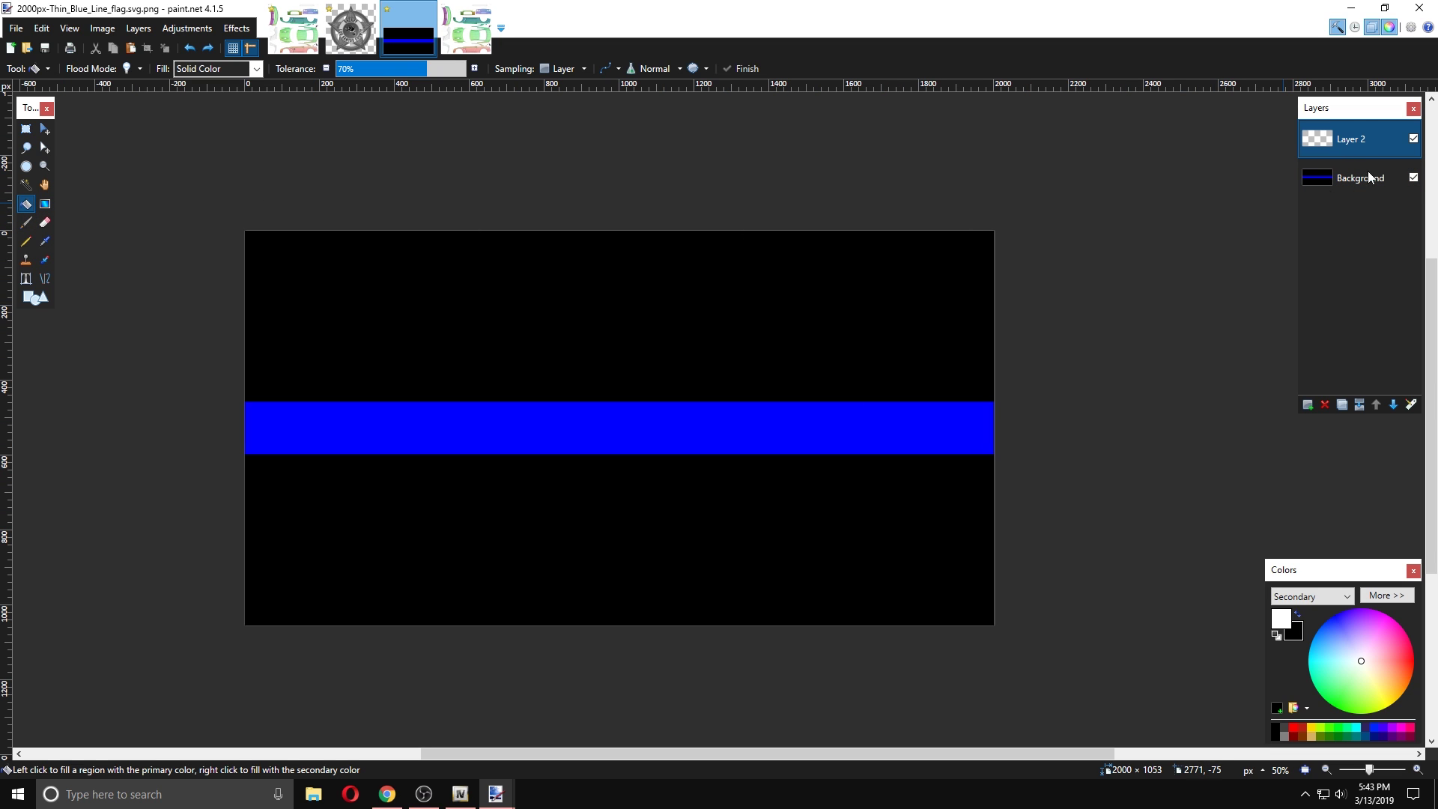
left_click(357, 337)
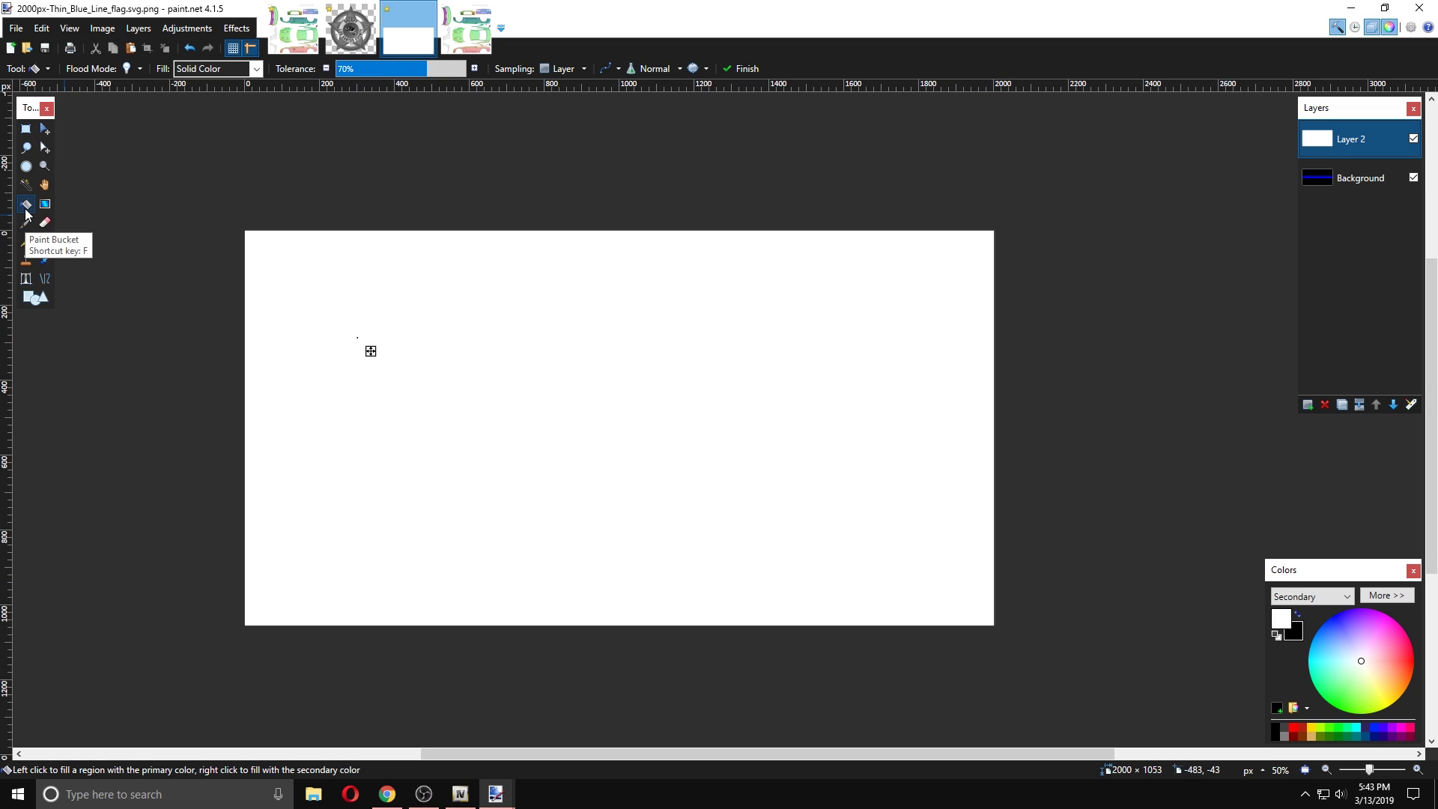
key("ctrl+z")
right_click(426, 325)
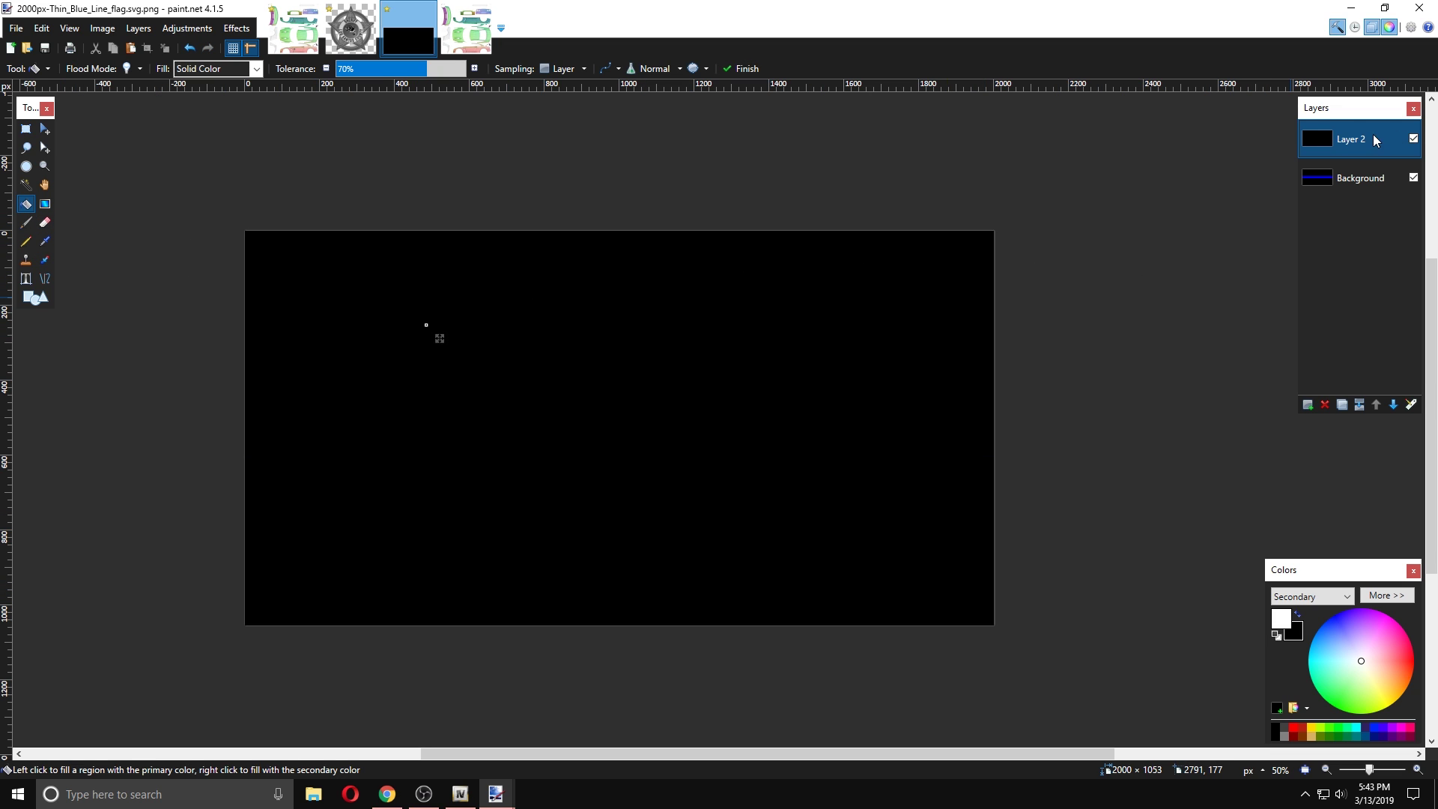
- Add a new layer and write SHERIFF on it in white Hemi Head Rg text, size 150, over the blue stripe's position
left_click(1307, 405)
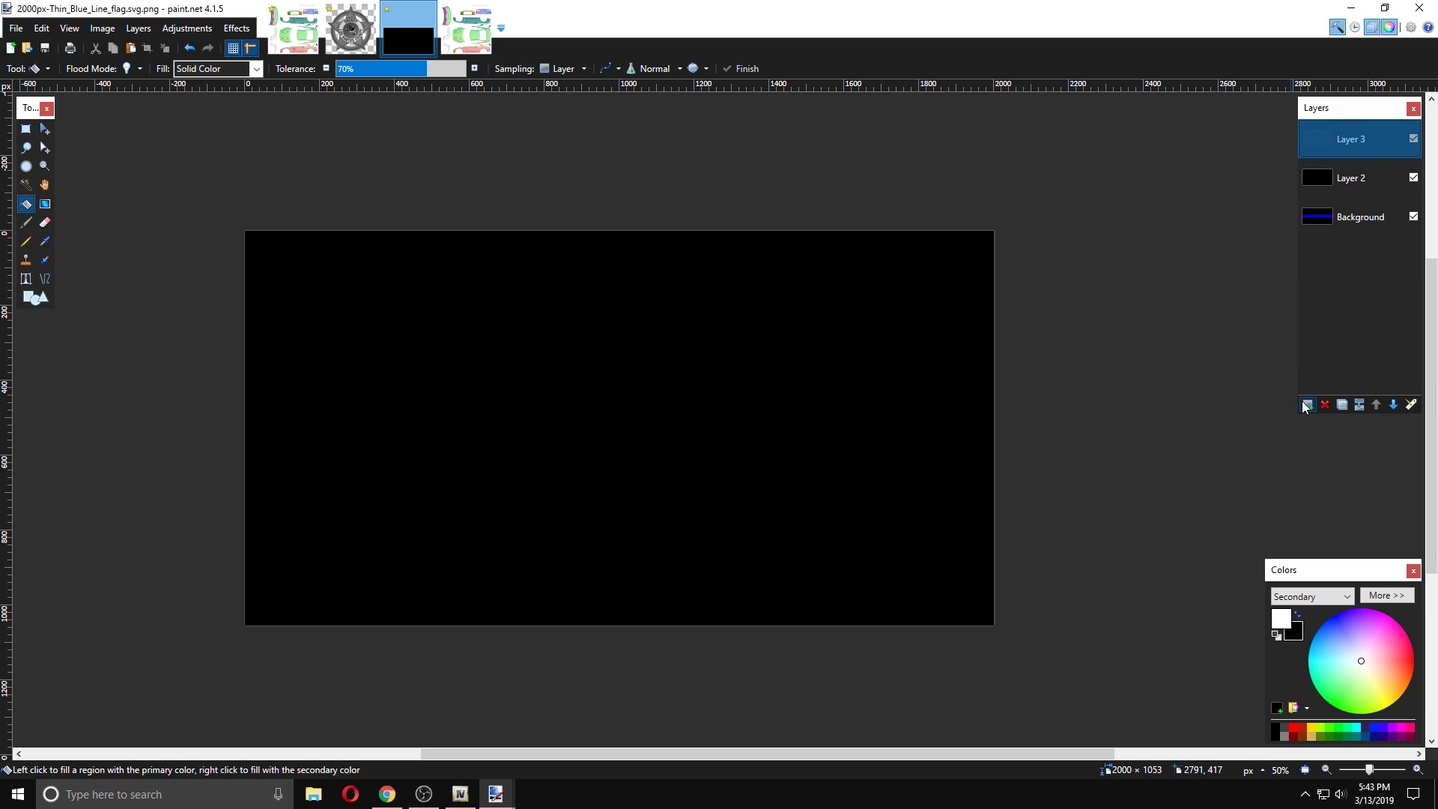
left_click(26, 278)
left_click(435, 428)
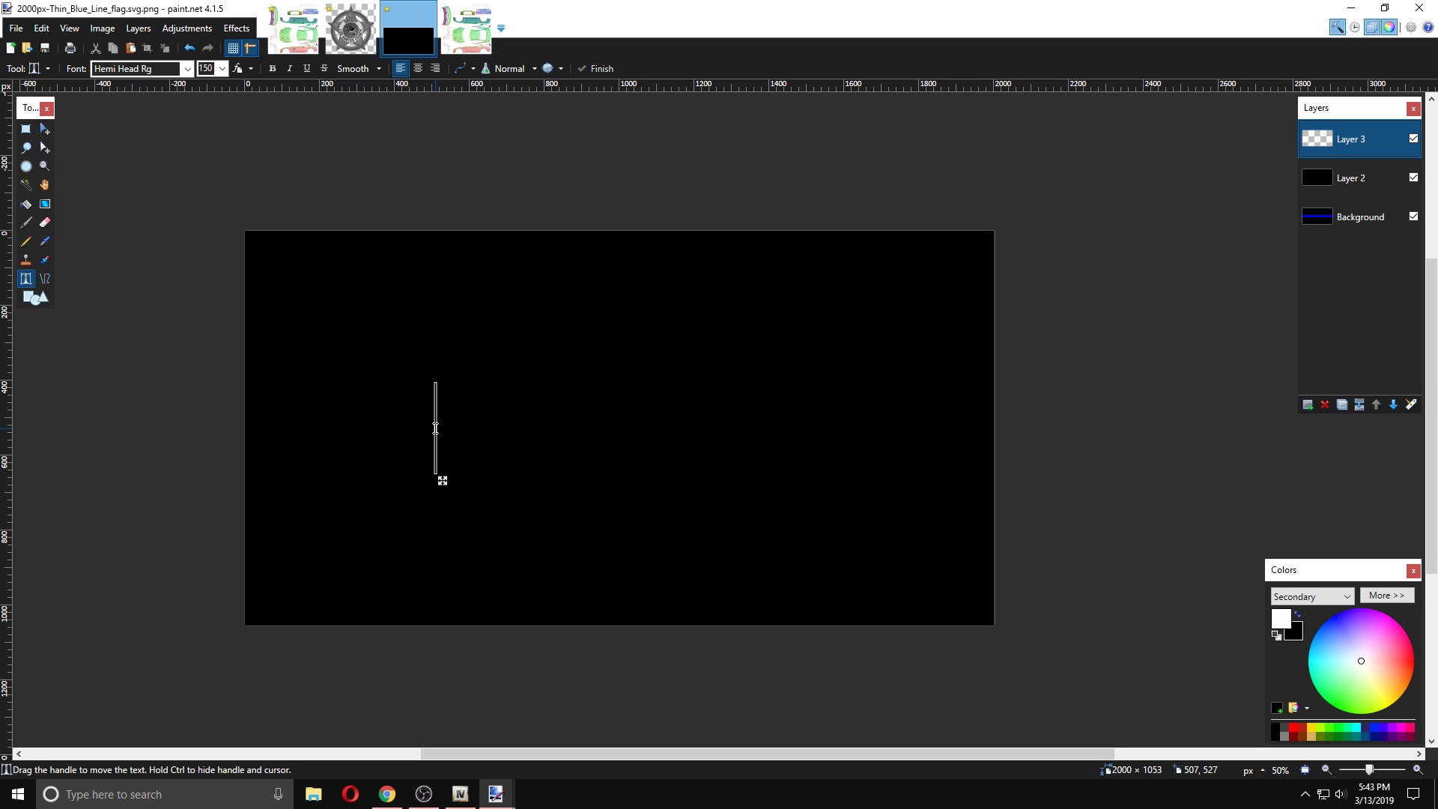
type("SHERIFF")
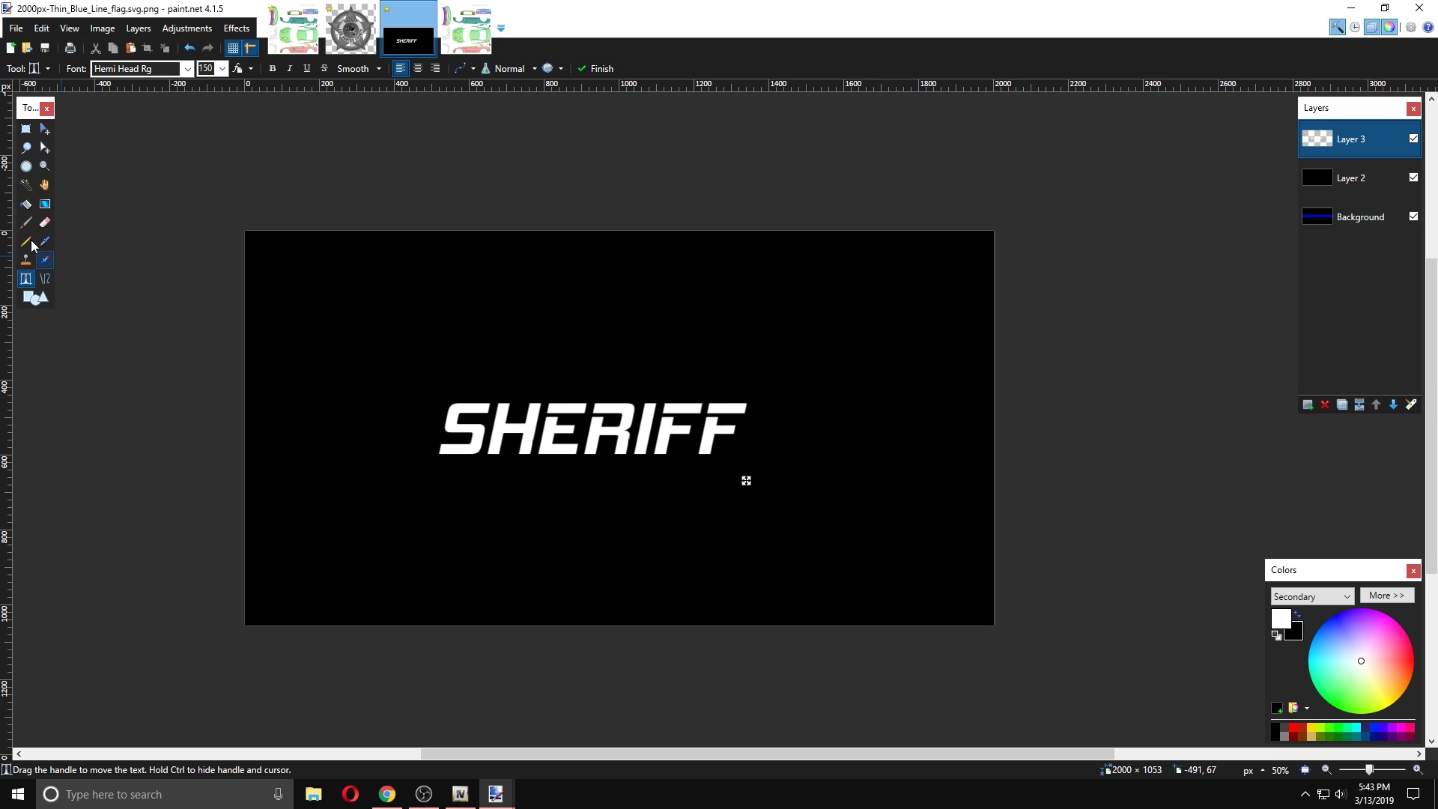
- Select all the letters of SHERIFF together with the Magic Wand in add mode
left_click(28, 186)
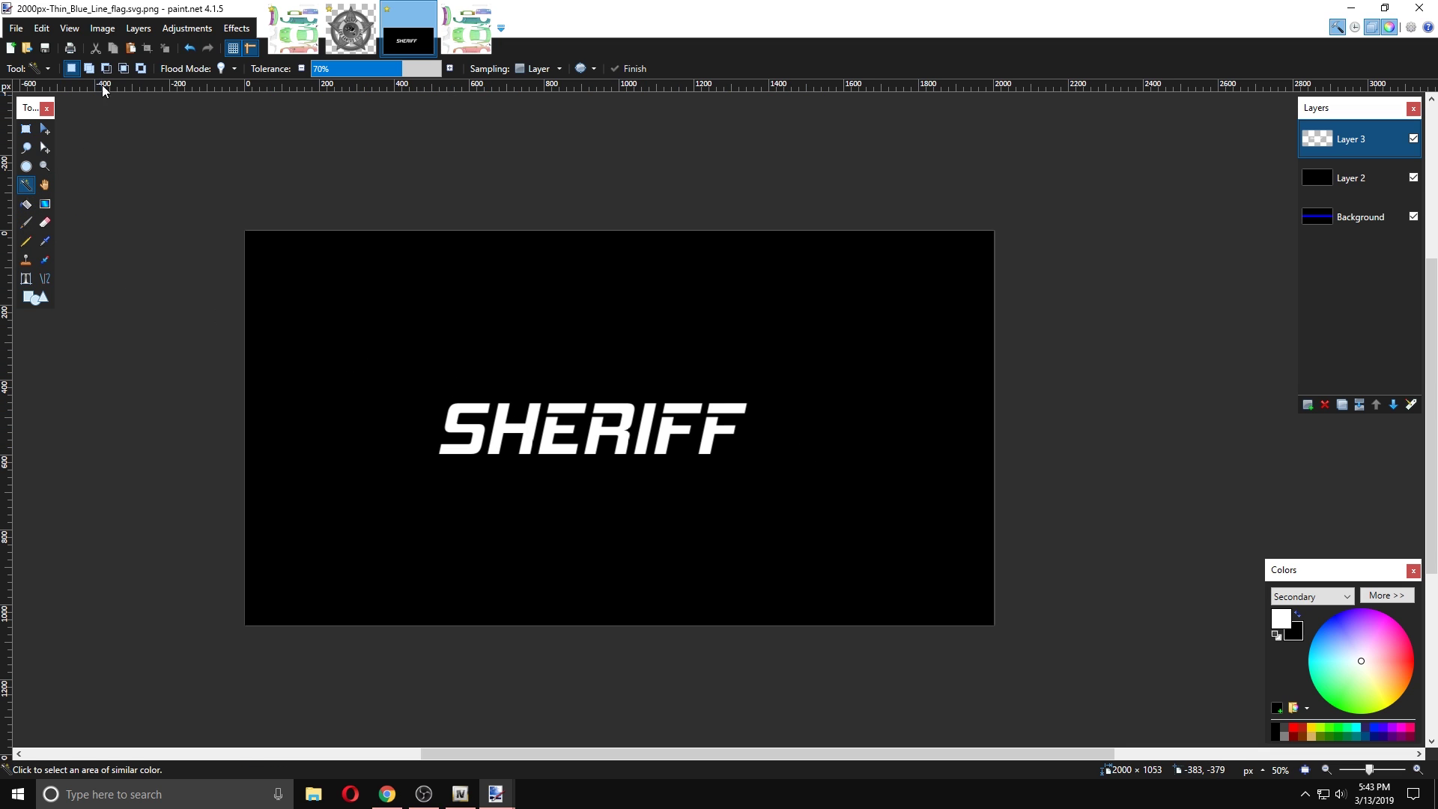
left_click(89, 68)
left_click(451, 422)
left_click(499, 431)
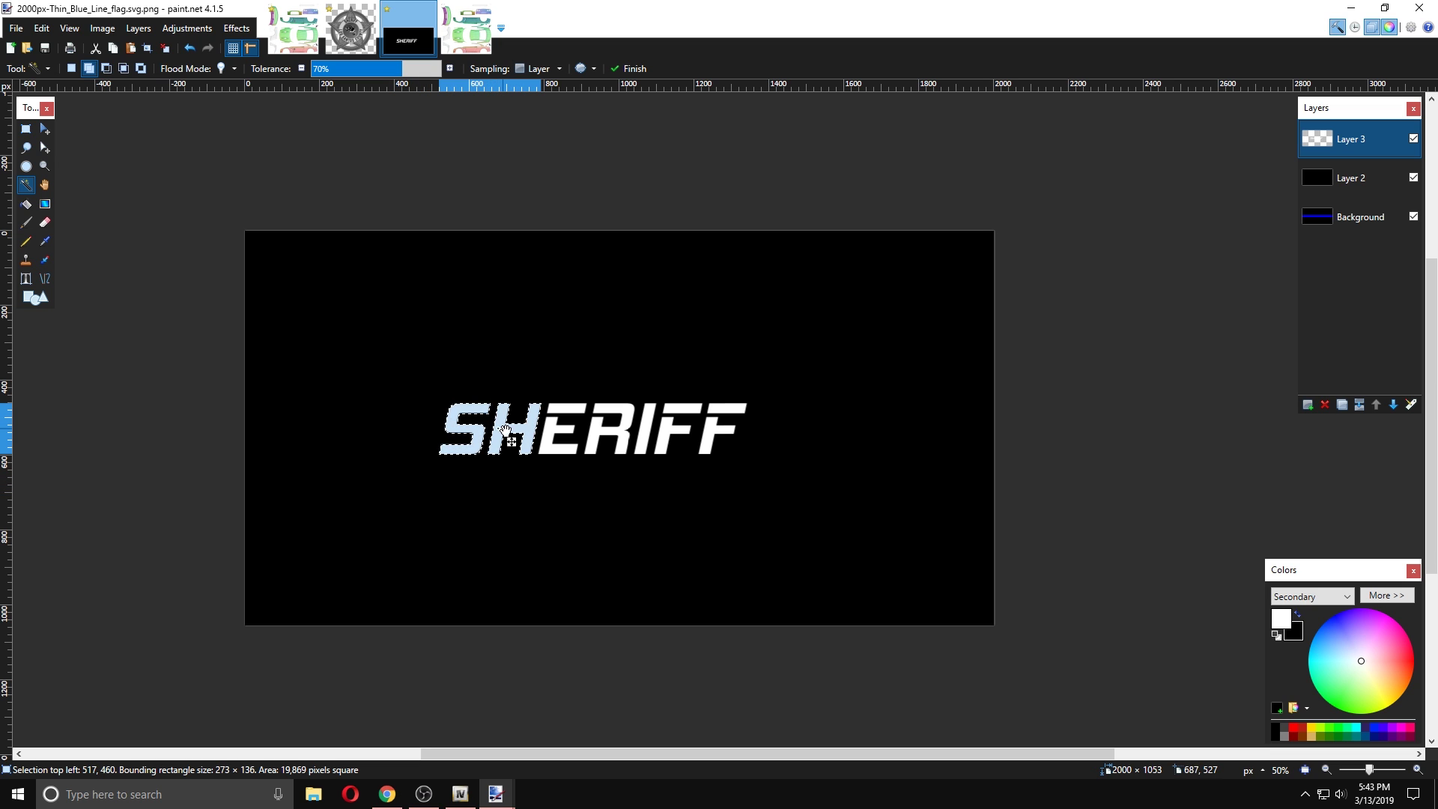
left_click(551, 425)
left_click(612, 411)
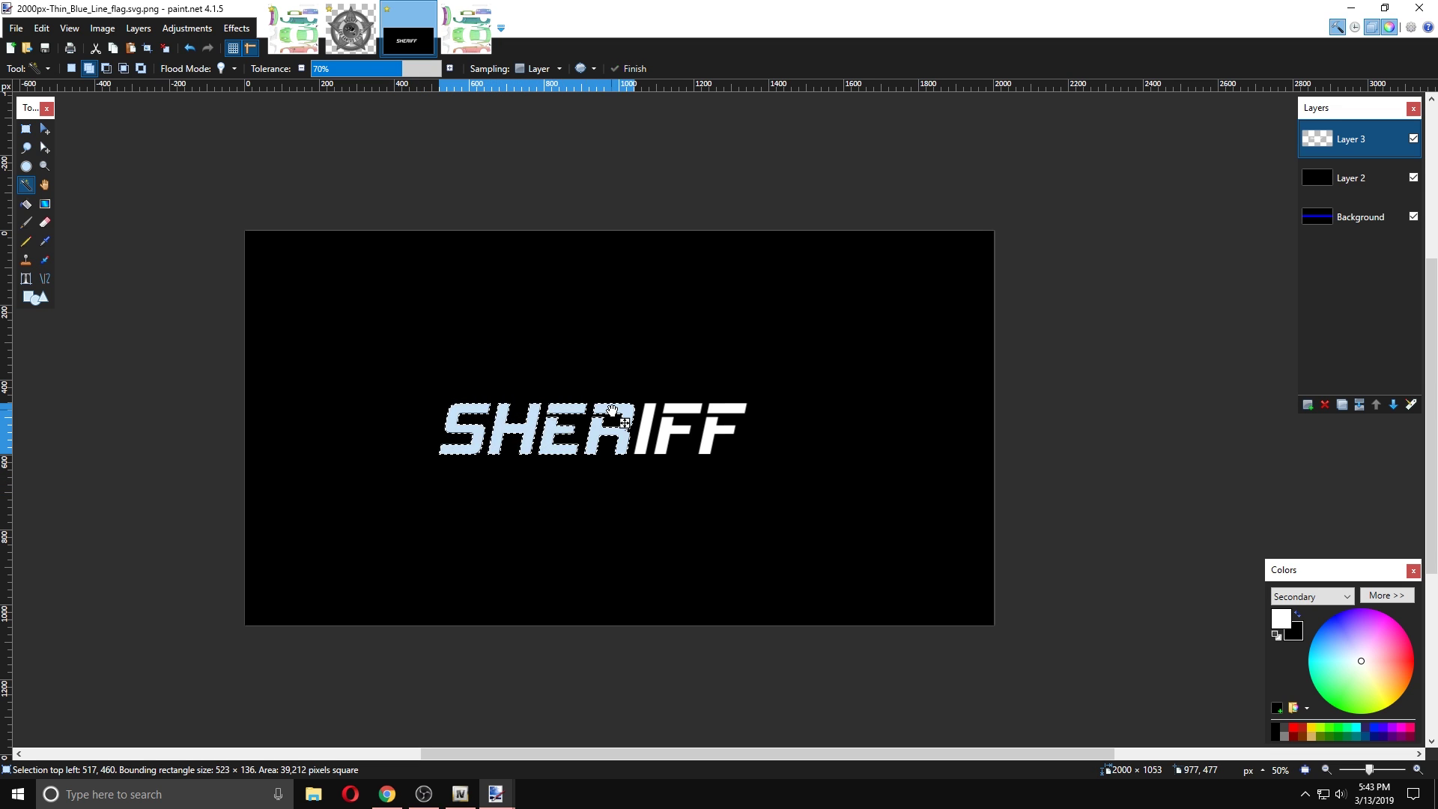
left_click(646, 416)
left_click(670, 409)
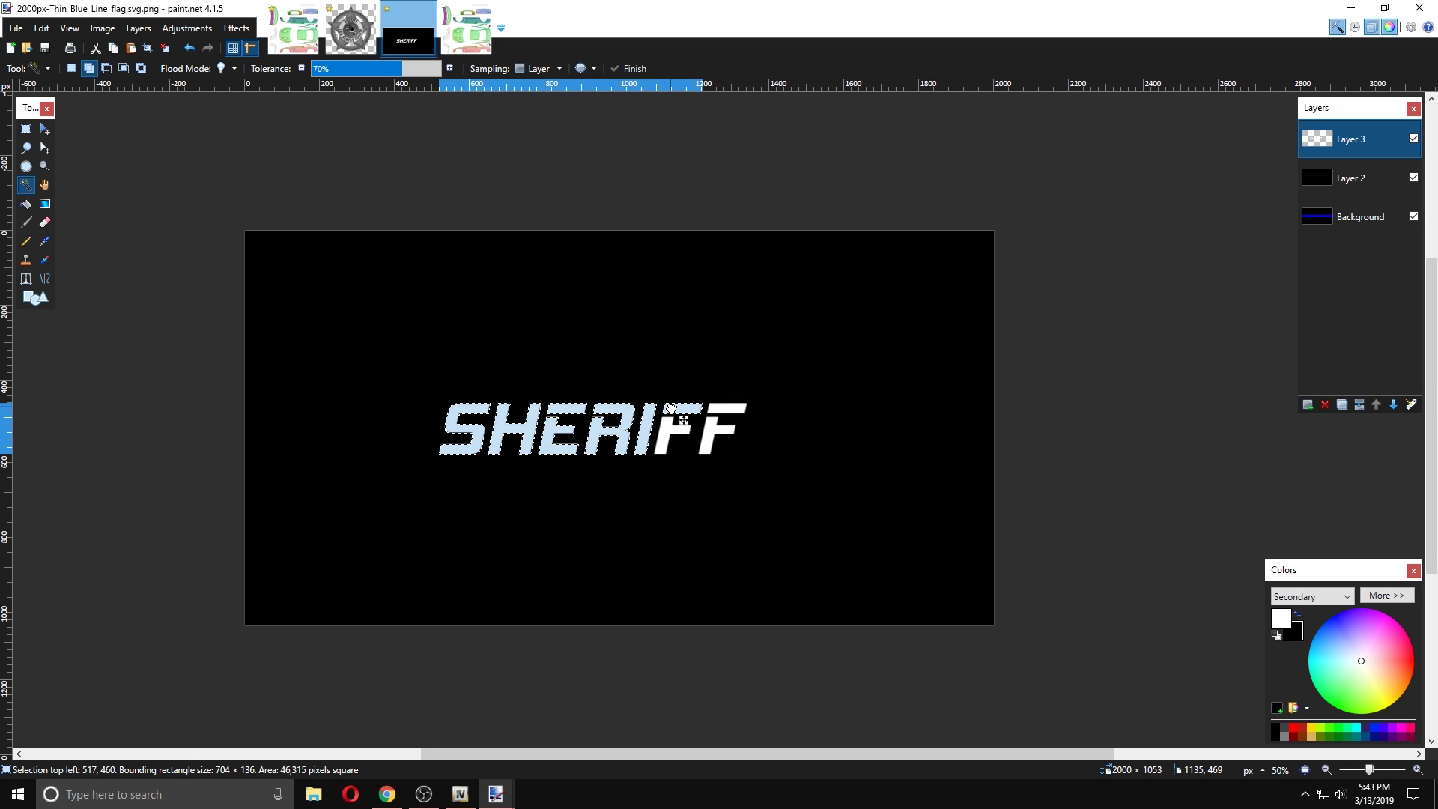
left_click(727, 410)
left_click(663, 440)
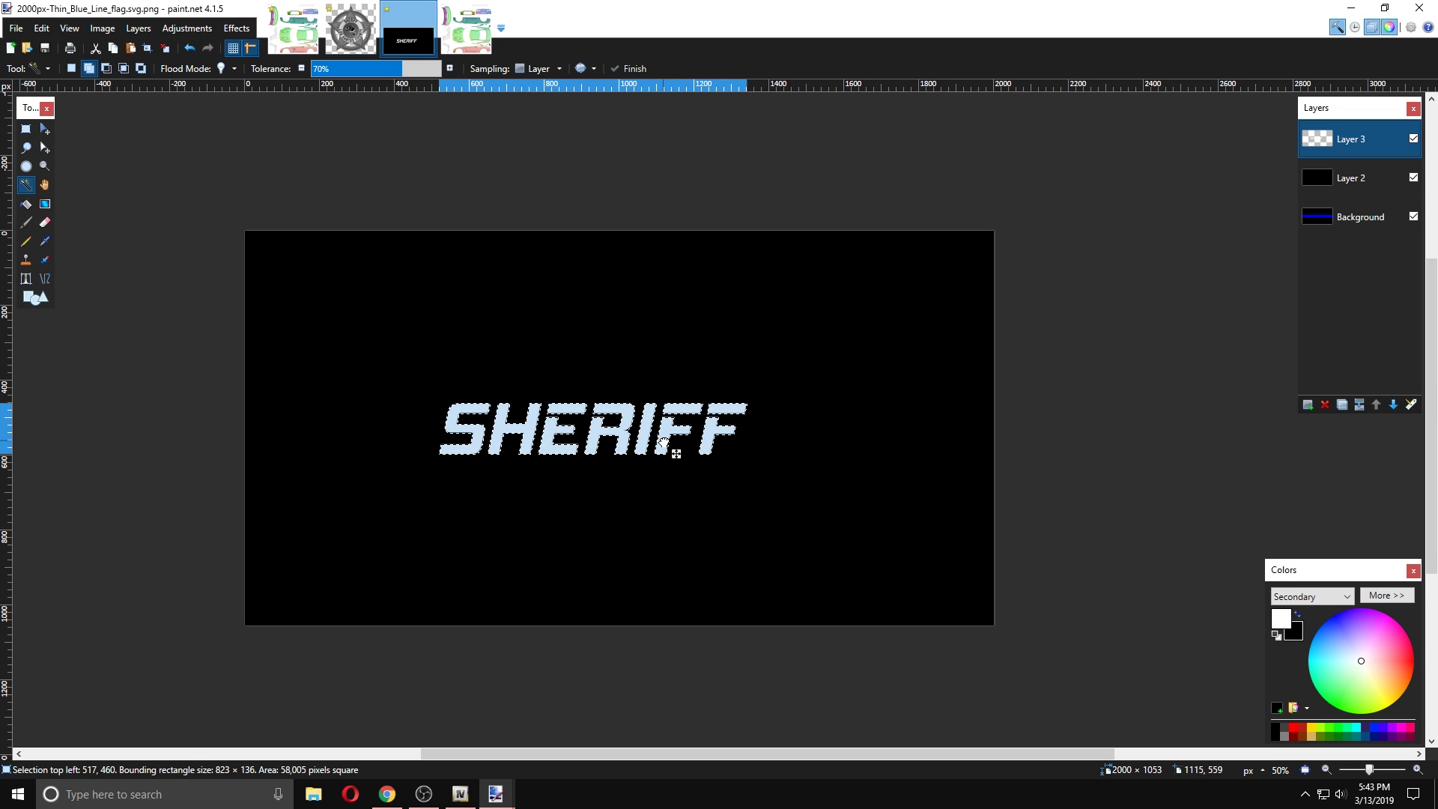
- Erase the selected letter shapes from the black Layer 2 and hide the text on Layer 3
left_click(1370, 181)
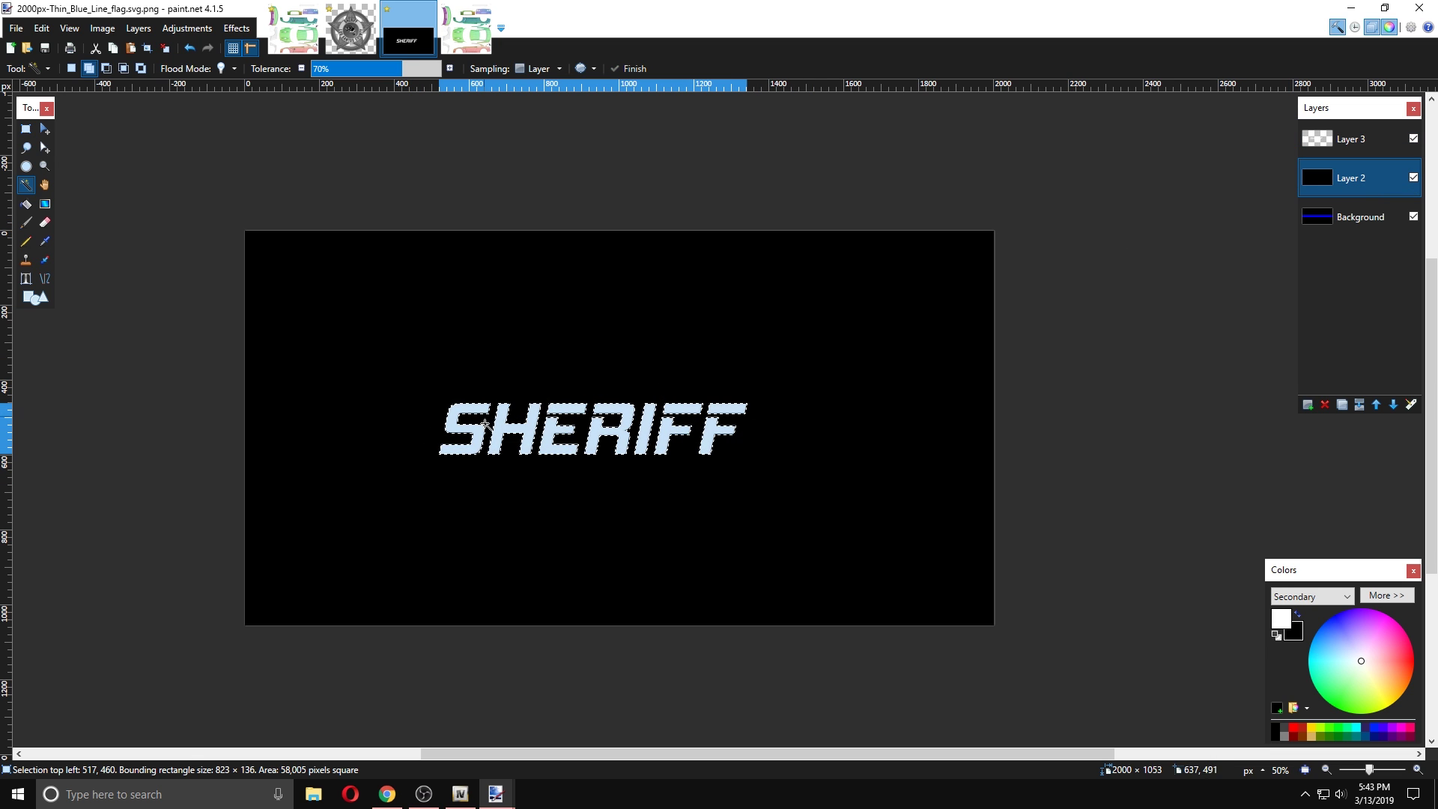
left_click(45, 223)
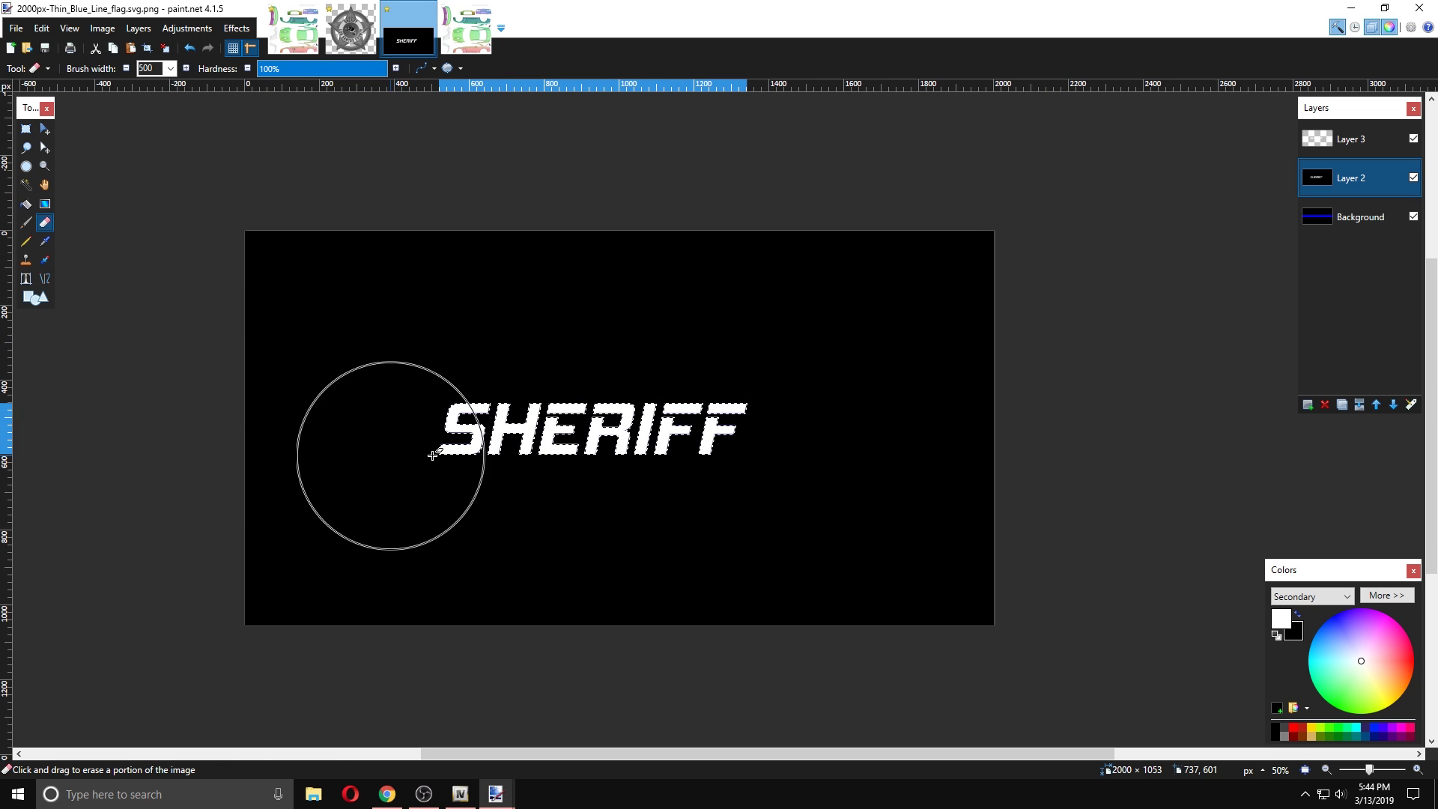
left_click(1413, 139)
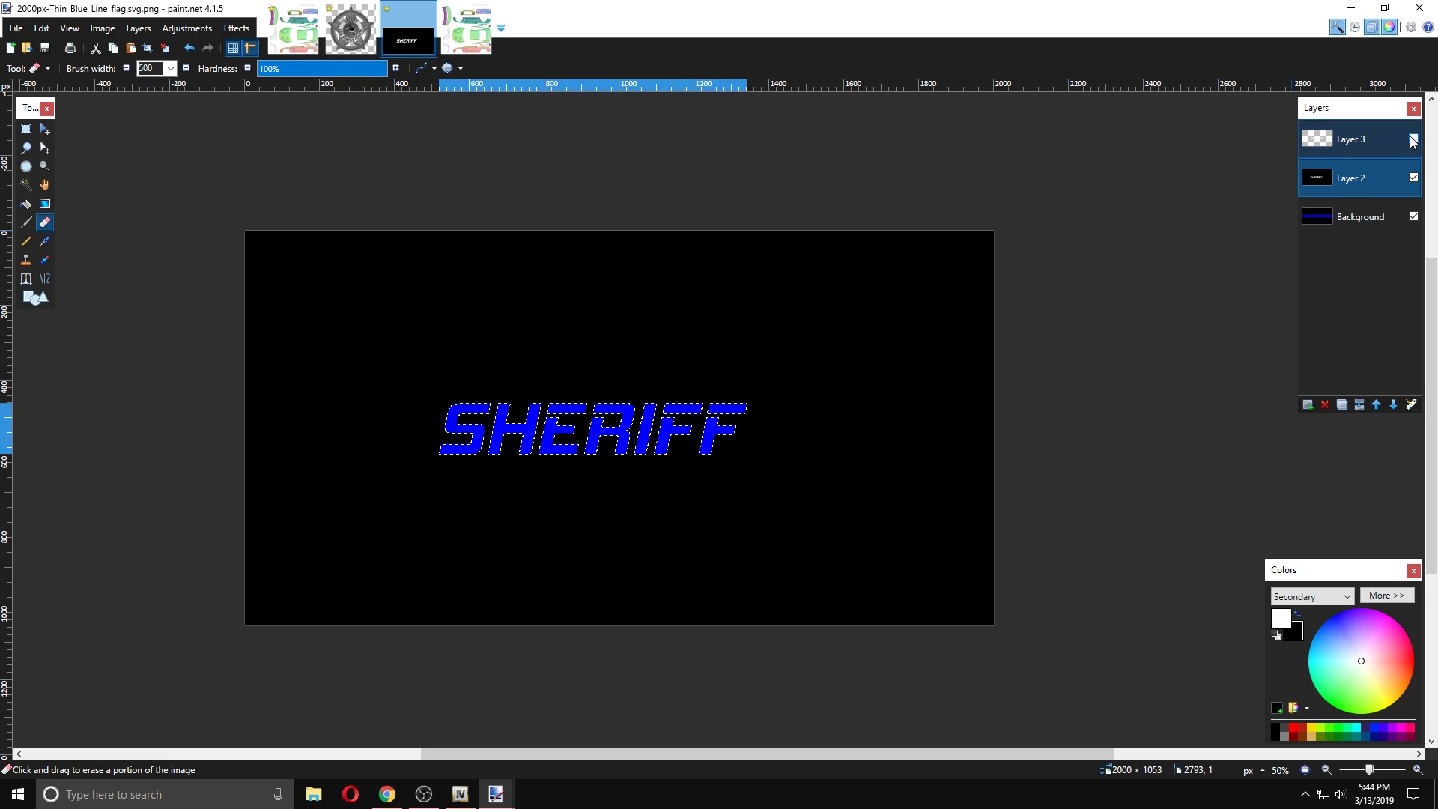
- Toggle the Background layer's visibility to examine the cut-out lettering, leaving the layer shown
left_click(1413, 217)
left_click(1413, 216)
left_click(1413, 216)
left_click(1413, 217)
left_click(1413, 217)
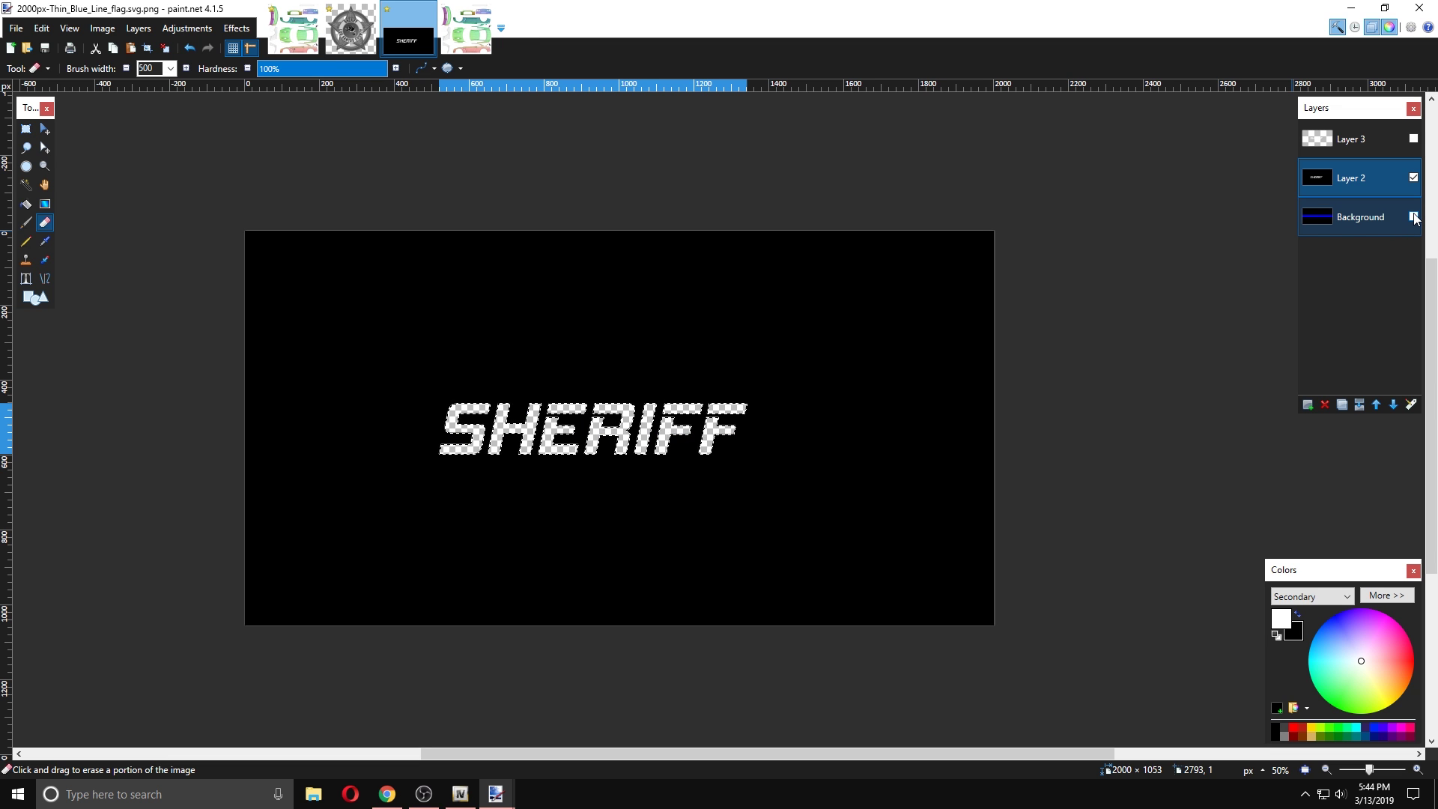
left_click(1413, 216)
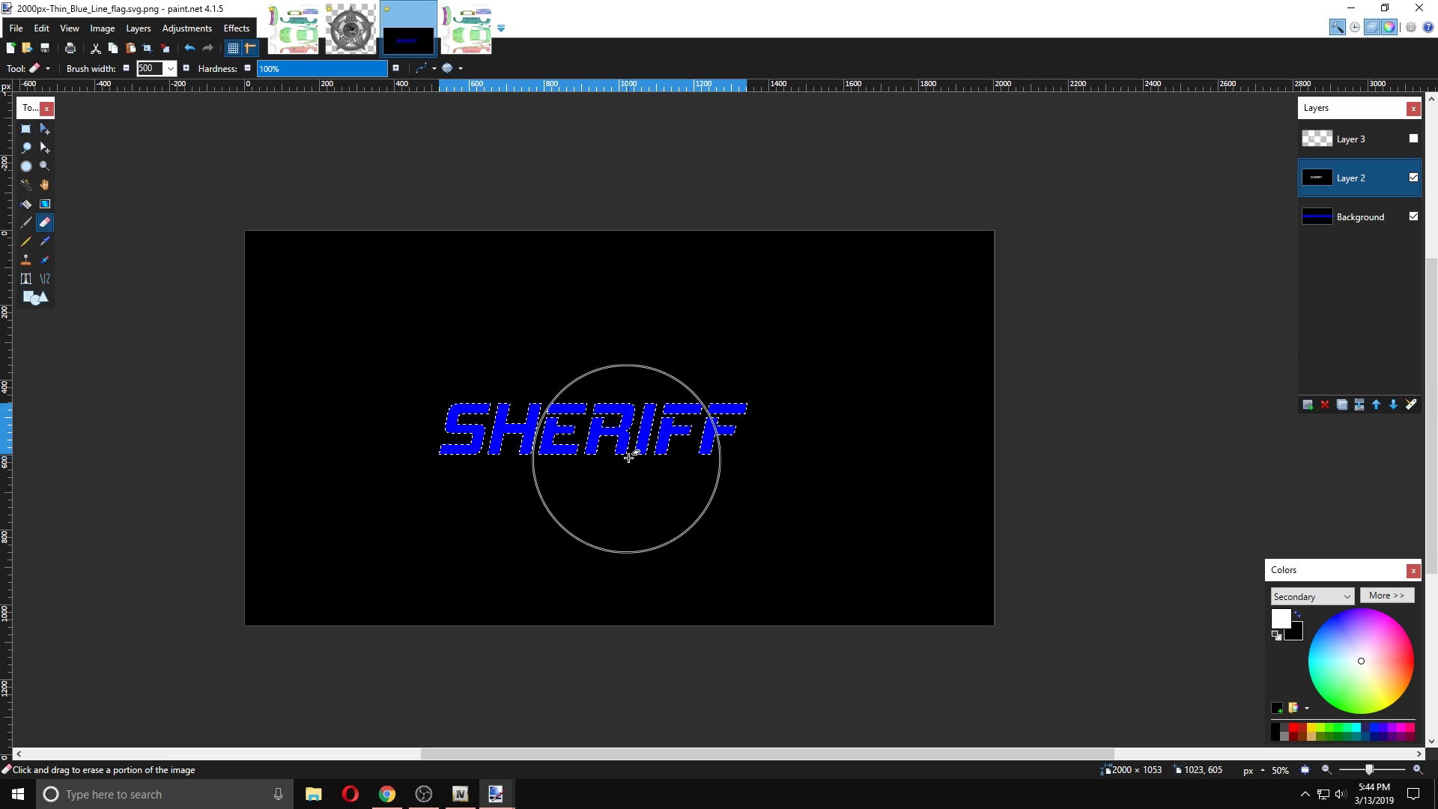
- Apply a white Drop Shadow to Layer 2's lettering with widening radius 7, blur radius 0 and opacity 255
left_click(247, 30)
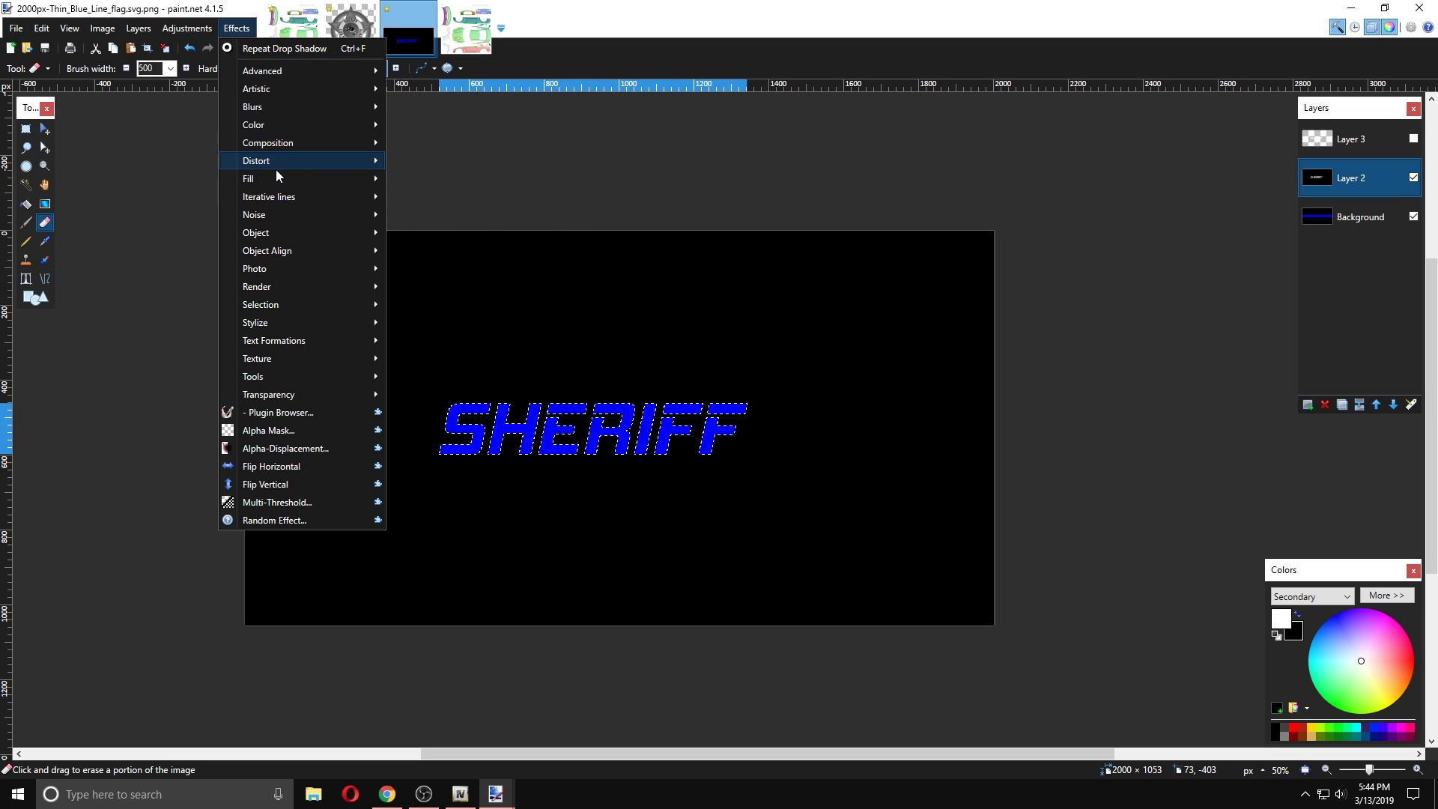
mouse_move(277, 121)
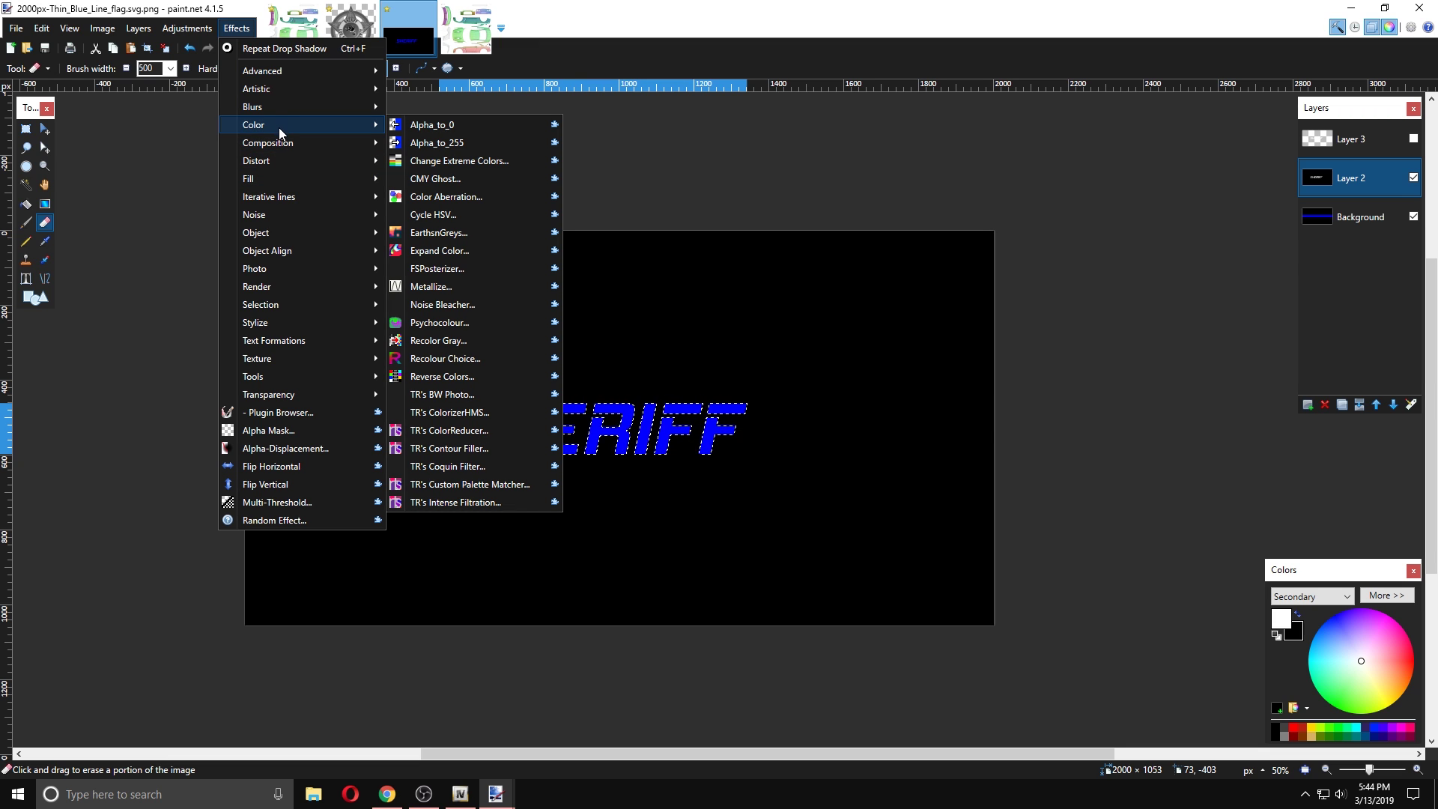
mouse_move(292, 224)
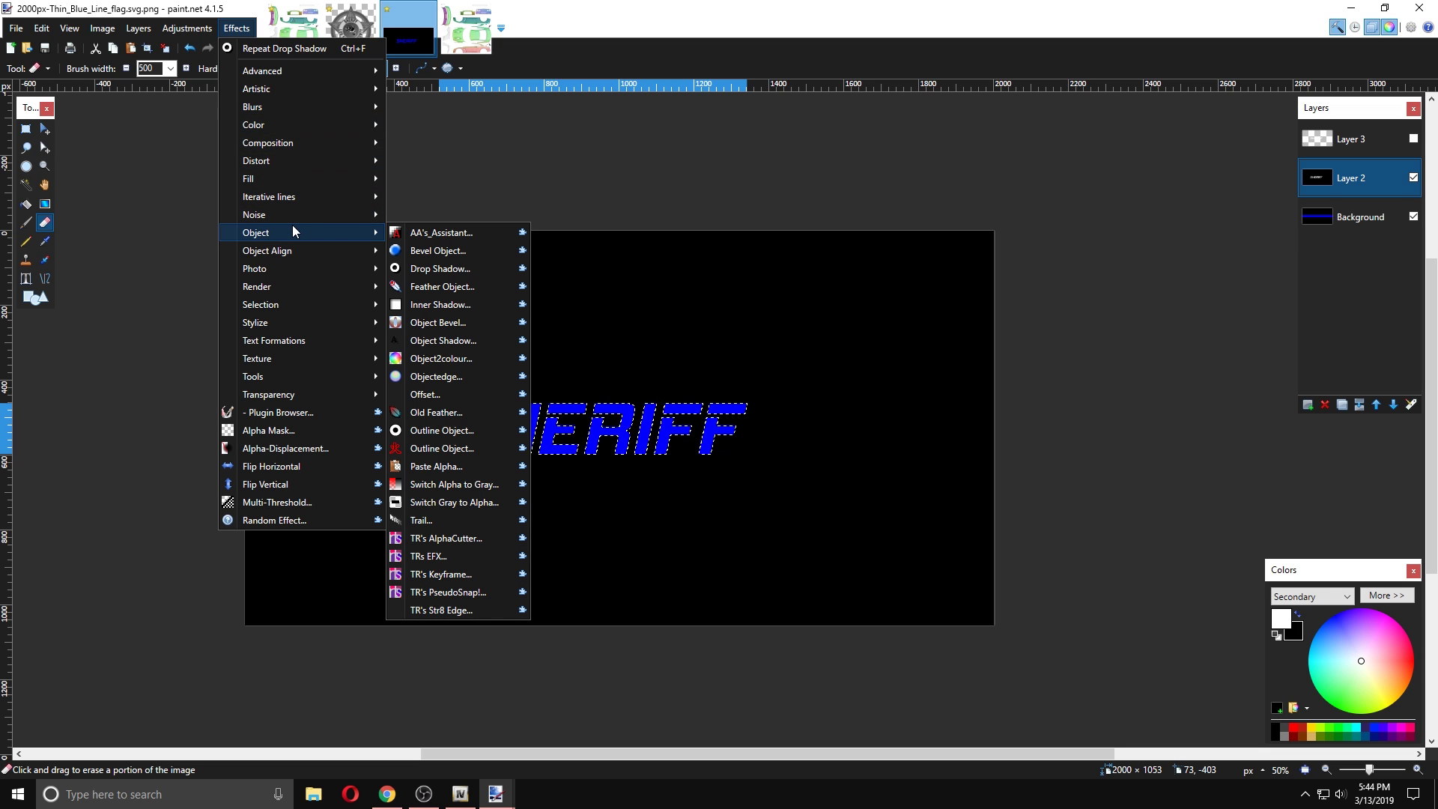
left_click(448, 268)
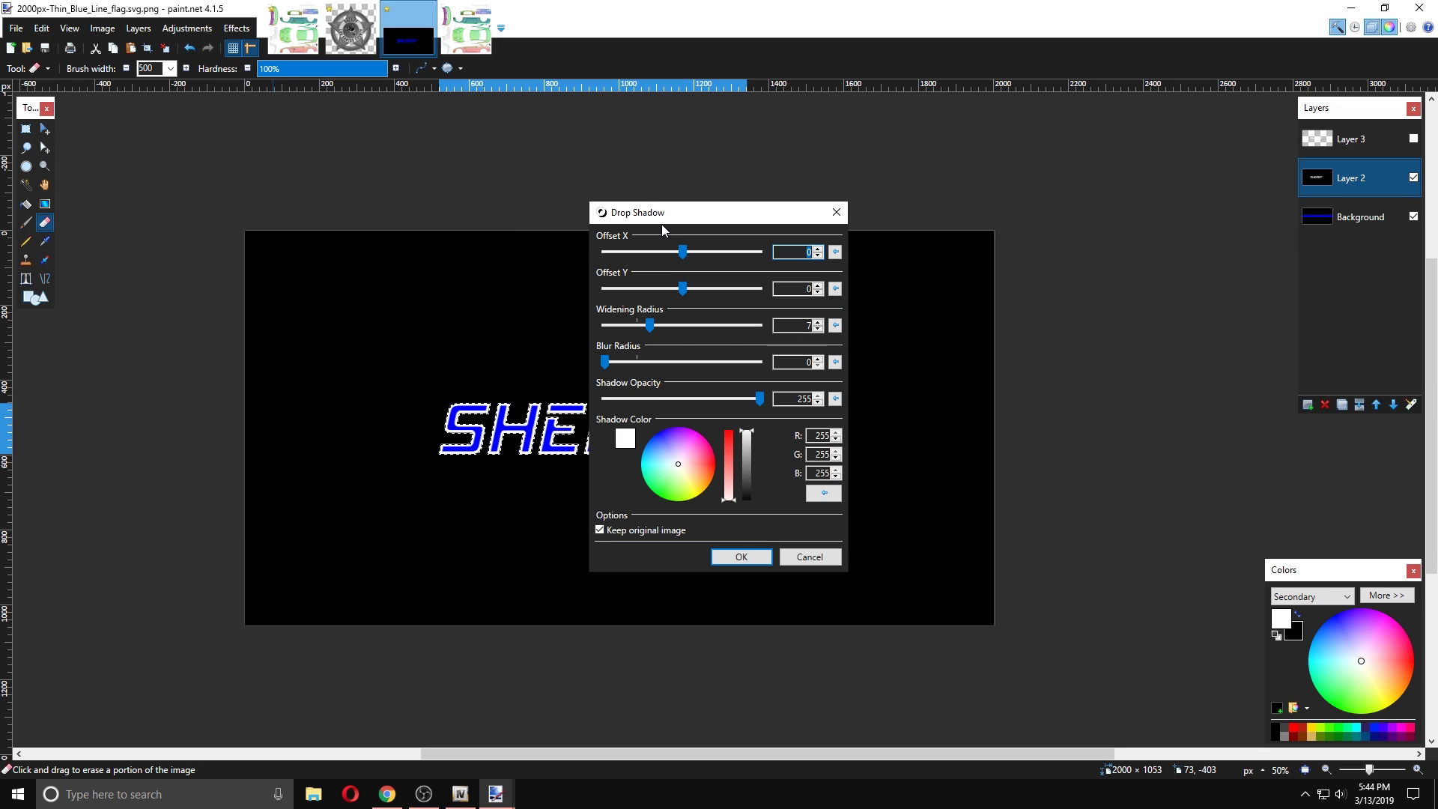
left_click_drag(703, 212, 905, 247)
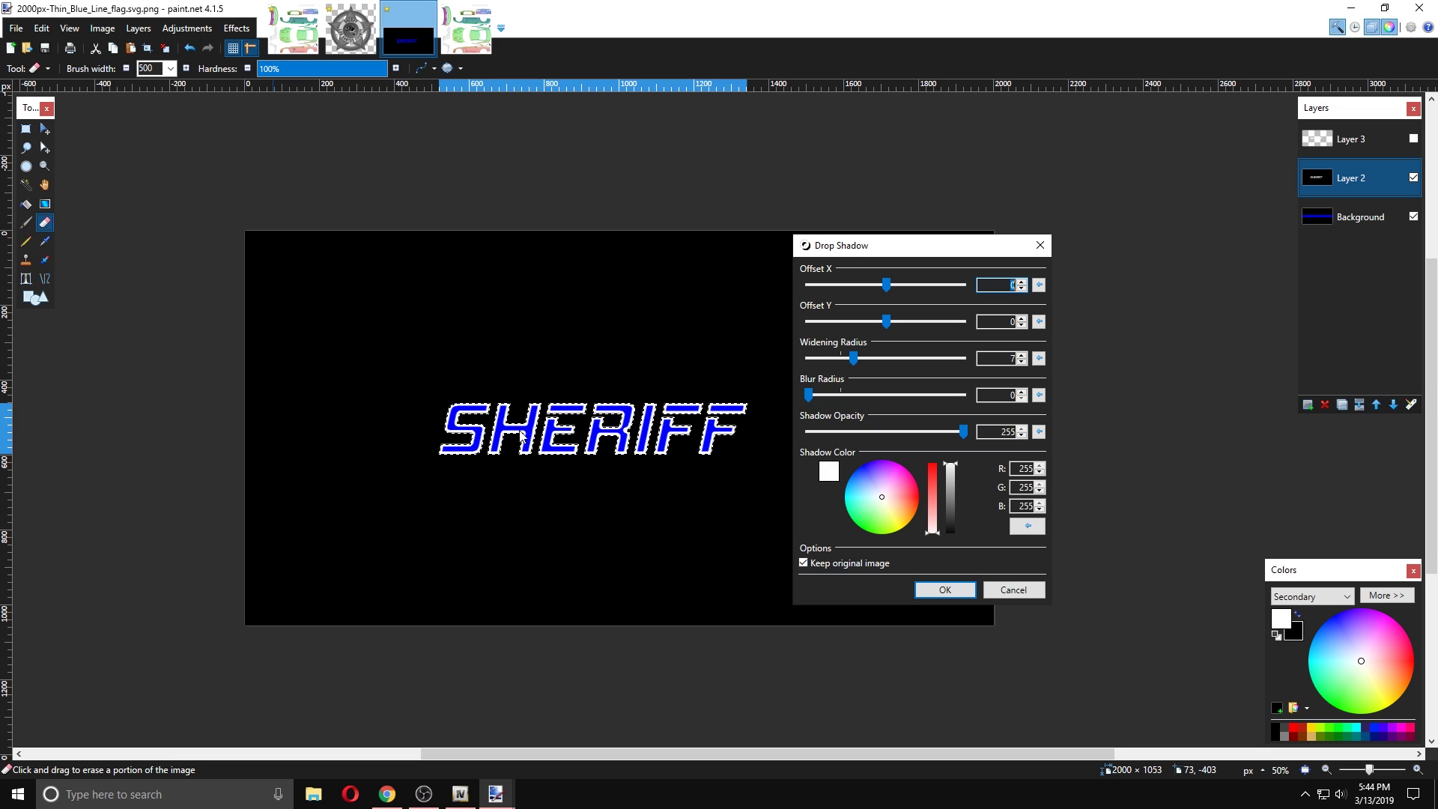
left_click_drag(854, 359, 1046, 375)
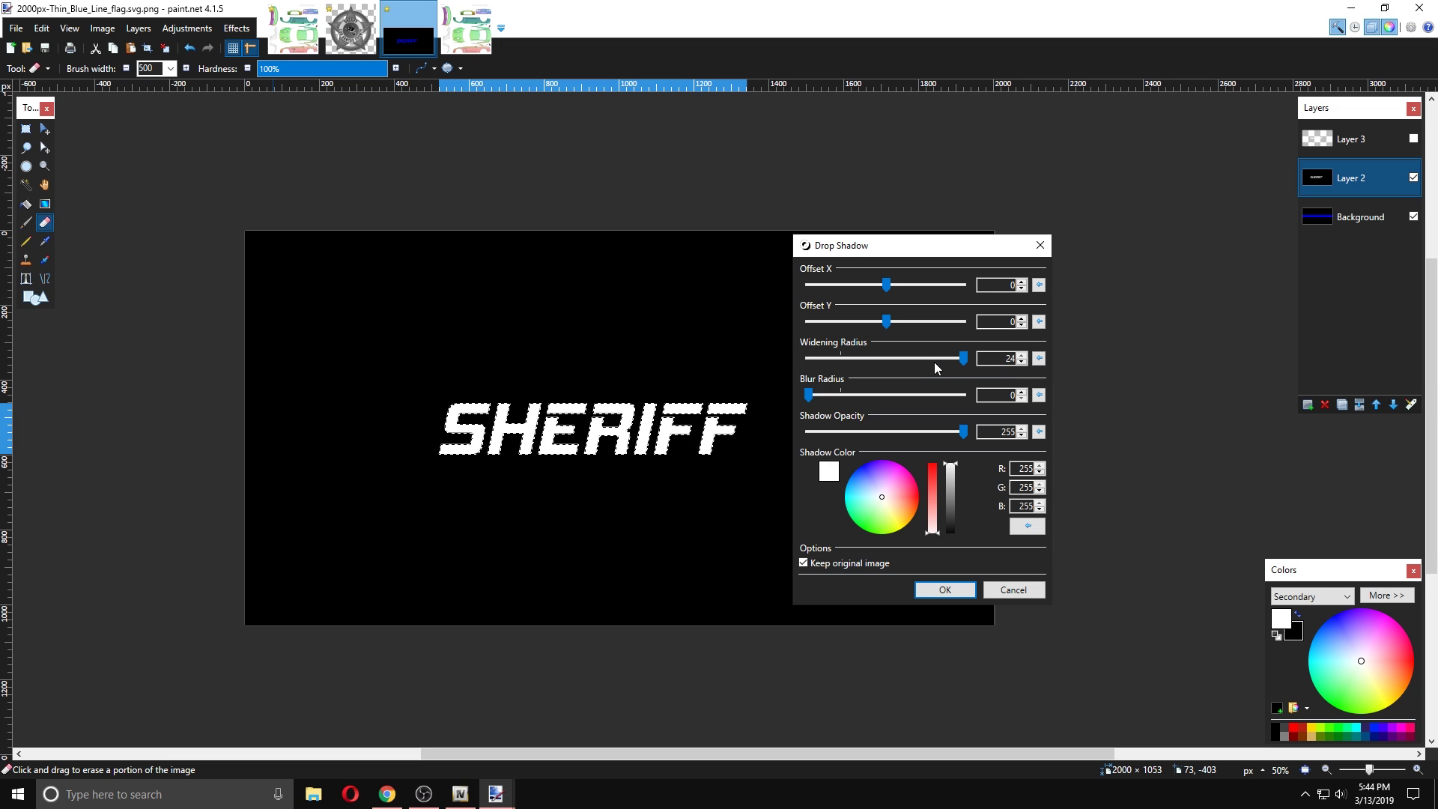
left_click_drag(963, 359, 855, 364)
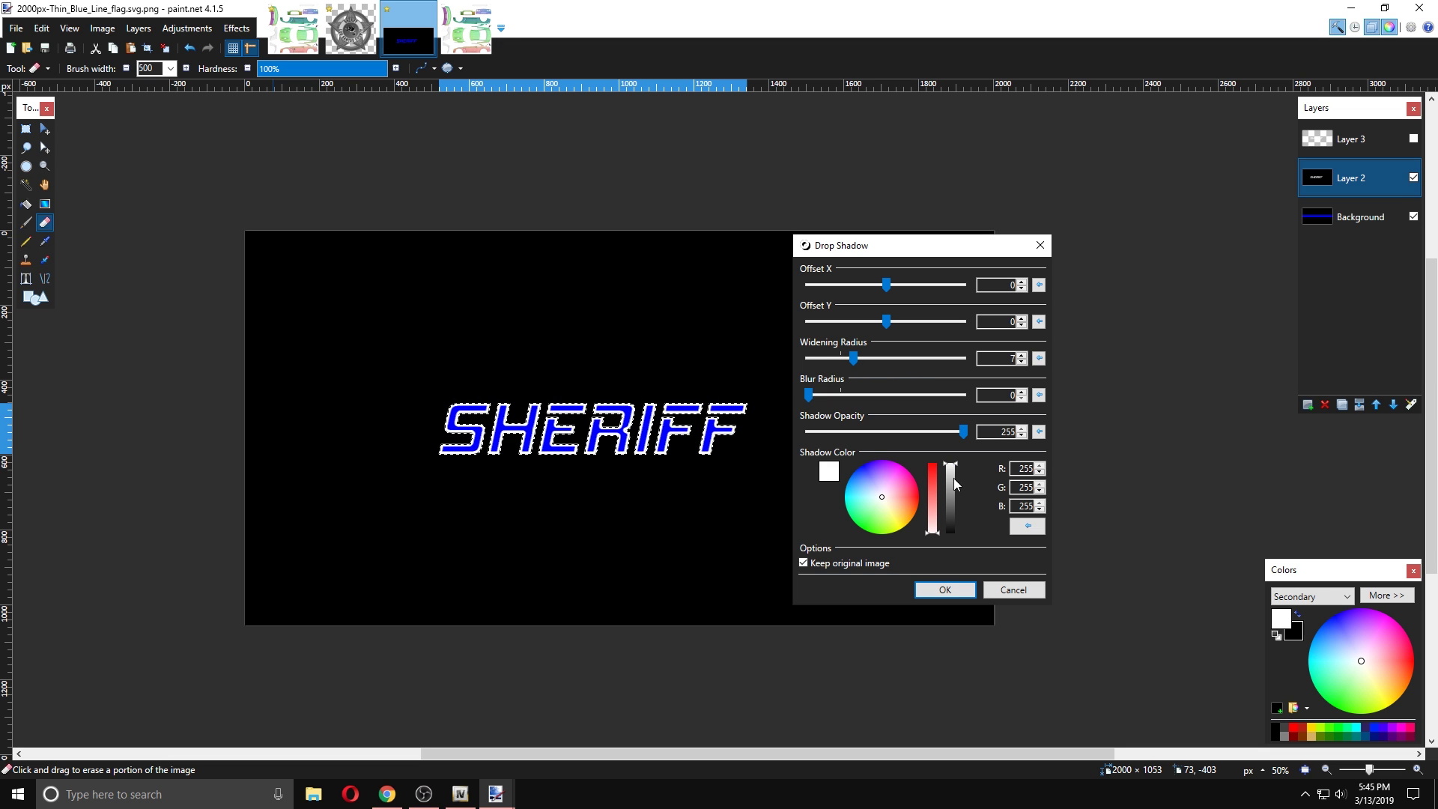
left_click(944, 590)
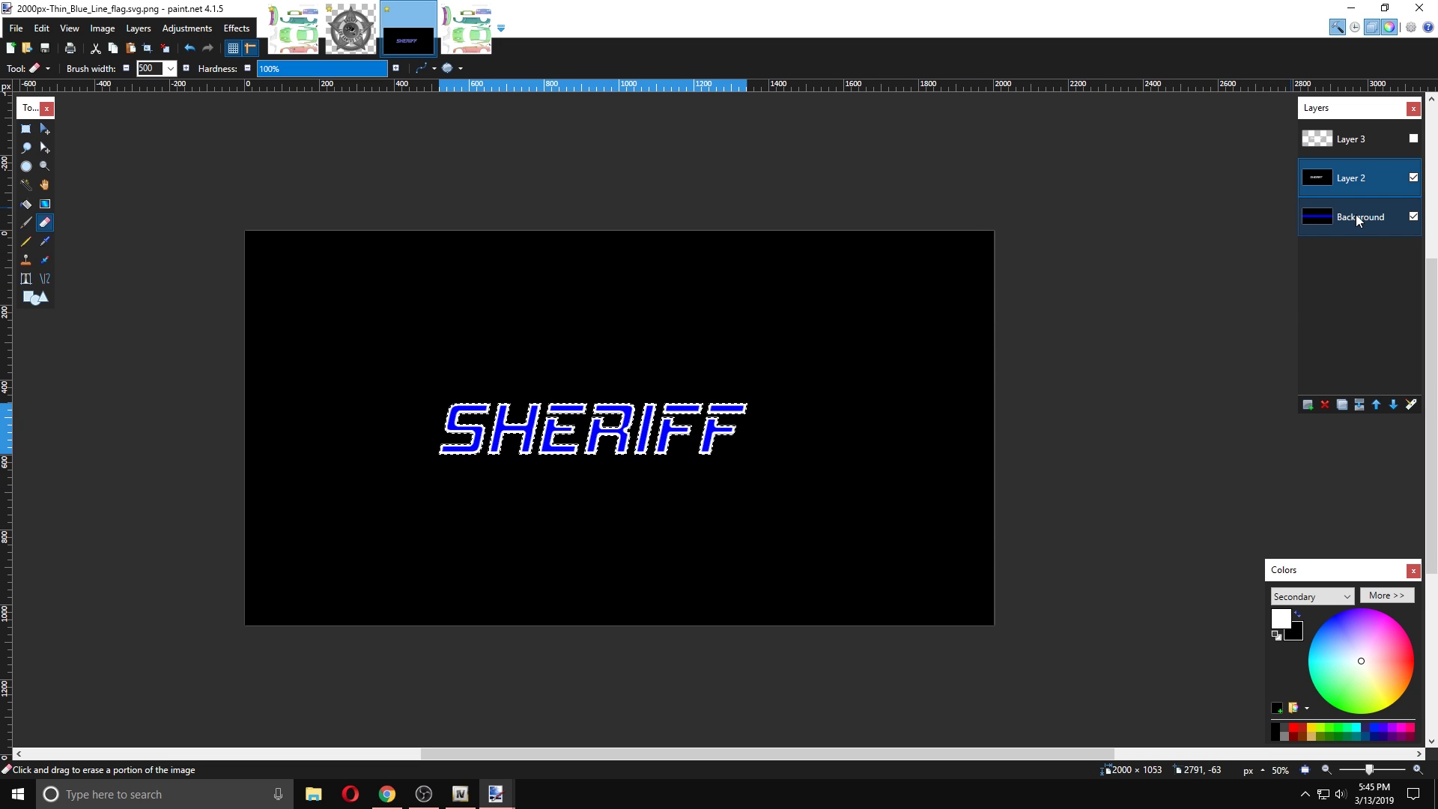
- Hide Layer 2 and clear the letter-shaped selection
left_click(1413, 177)
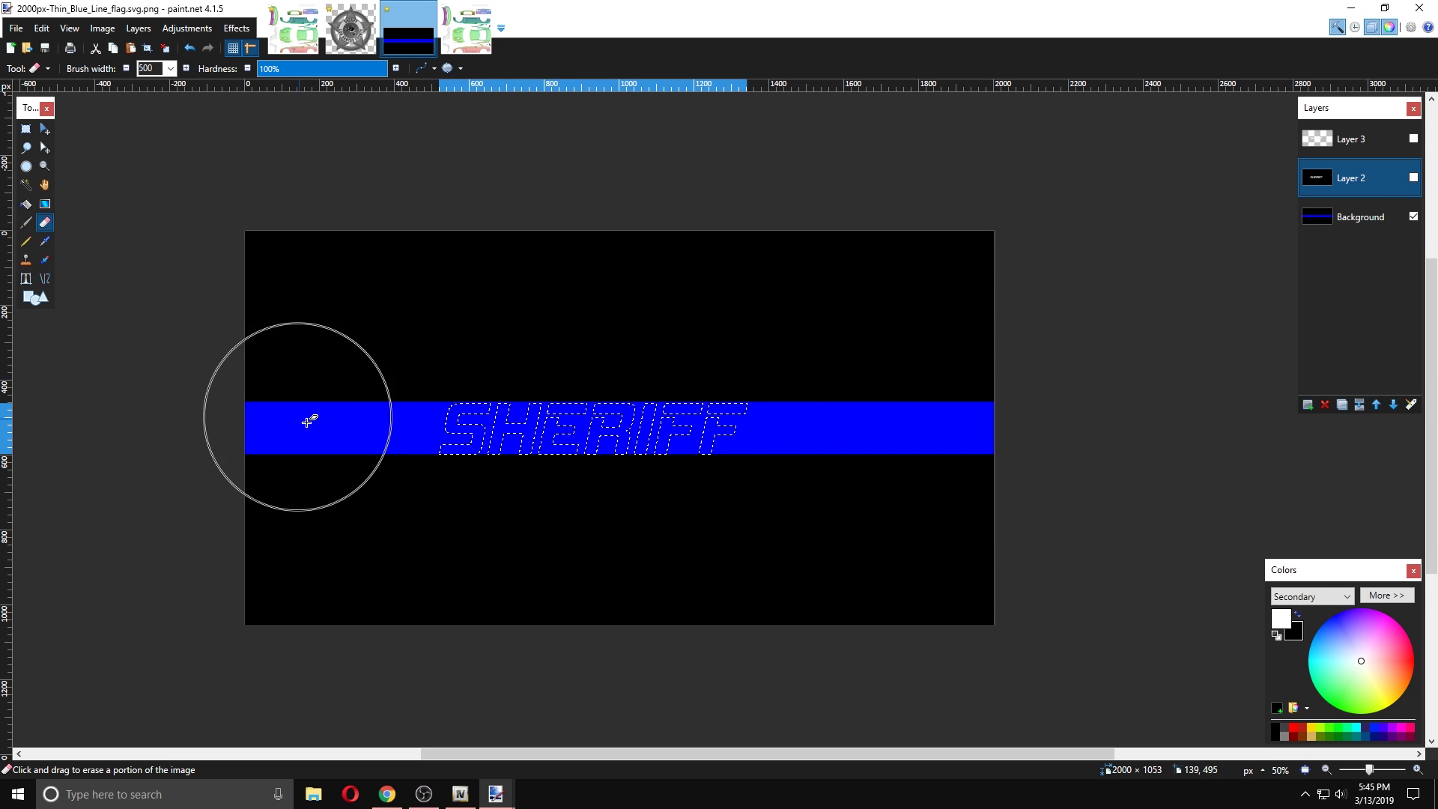
left_click(25, 128)
left_click(87, 118)
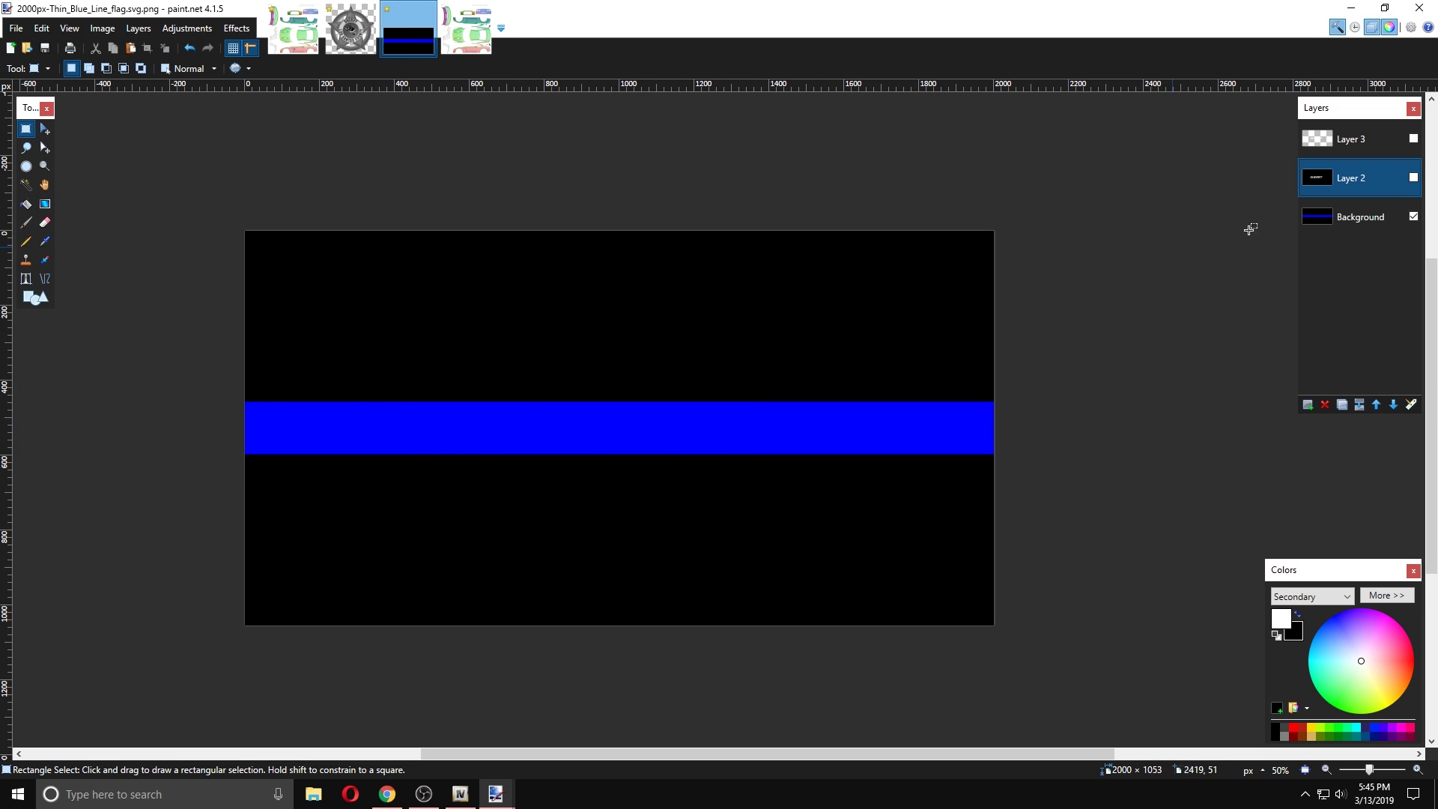
- Select the entire flag on the Background layer and ready it for moving and resizing
left_click(1360, 218)
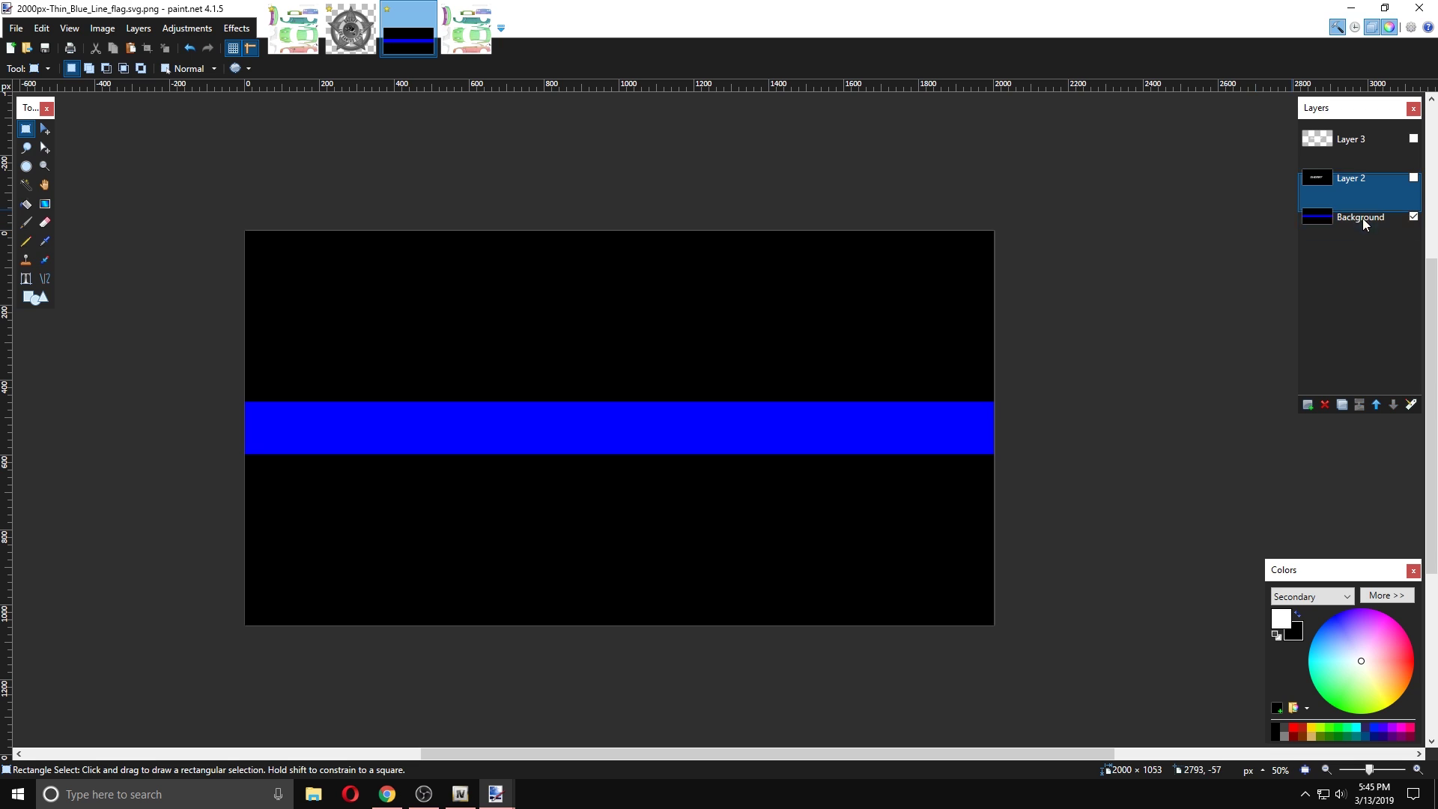
left_click(45, 129)
left_click(26, 130)
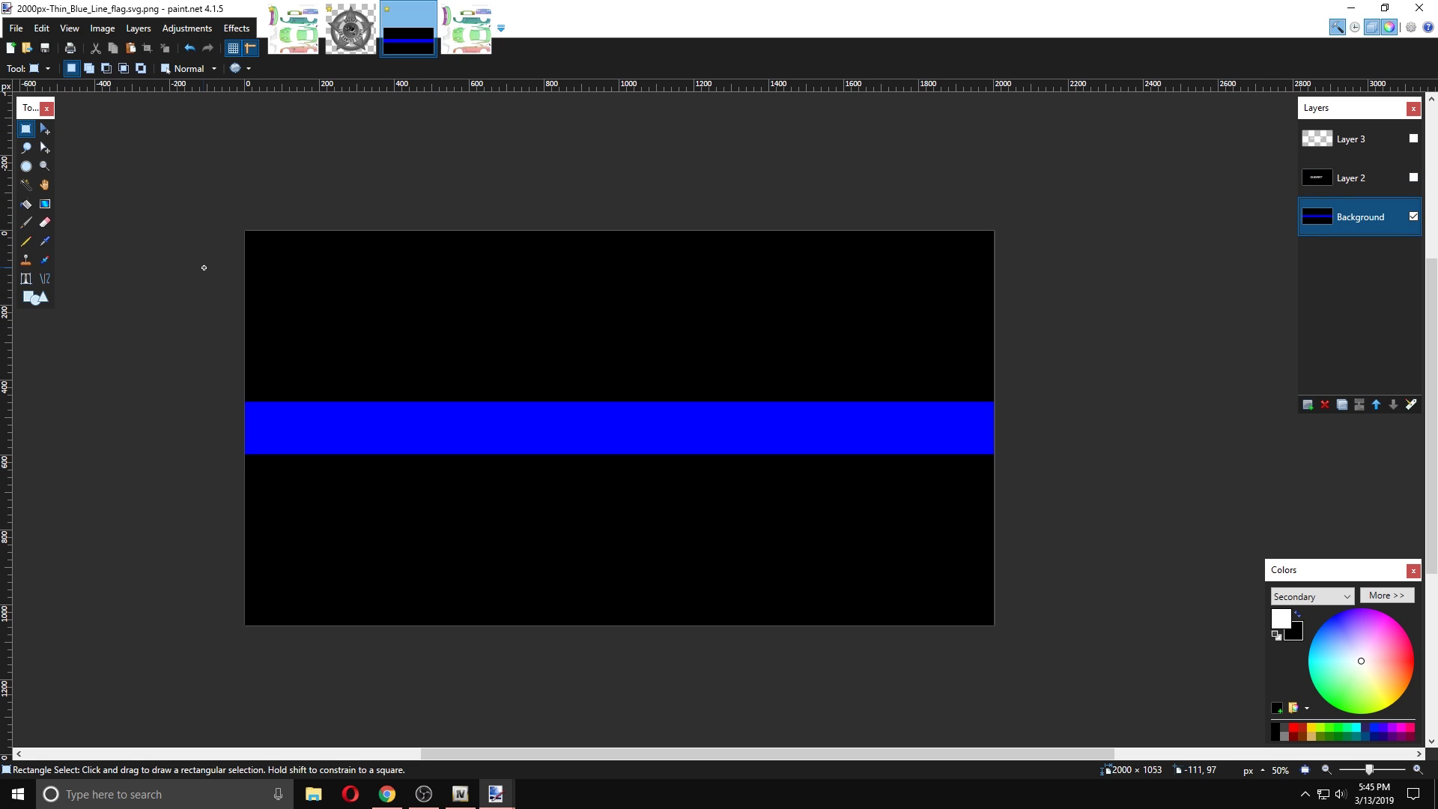
left_click_drag(192, 213, 1072, 616)
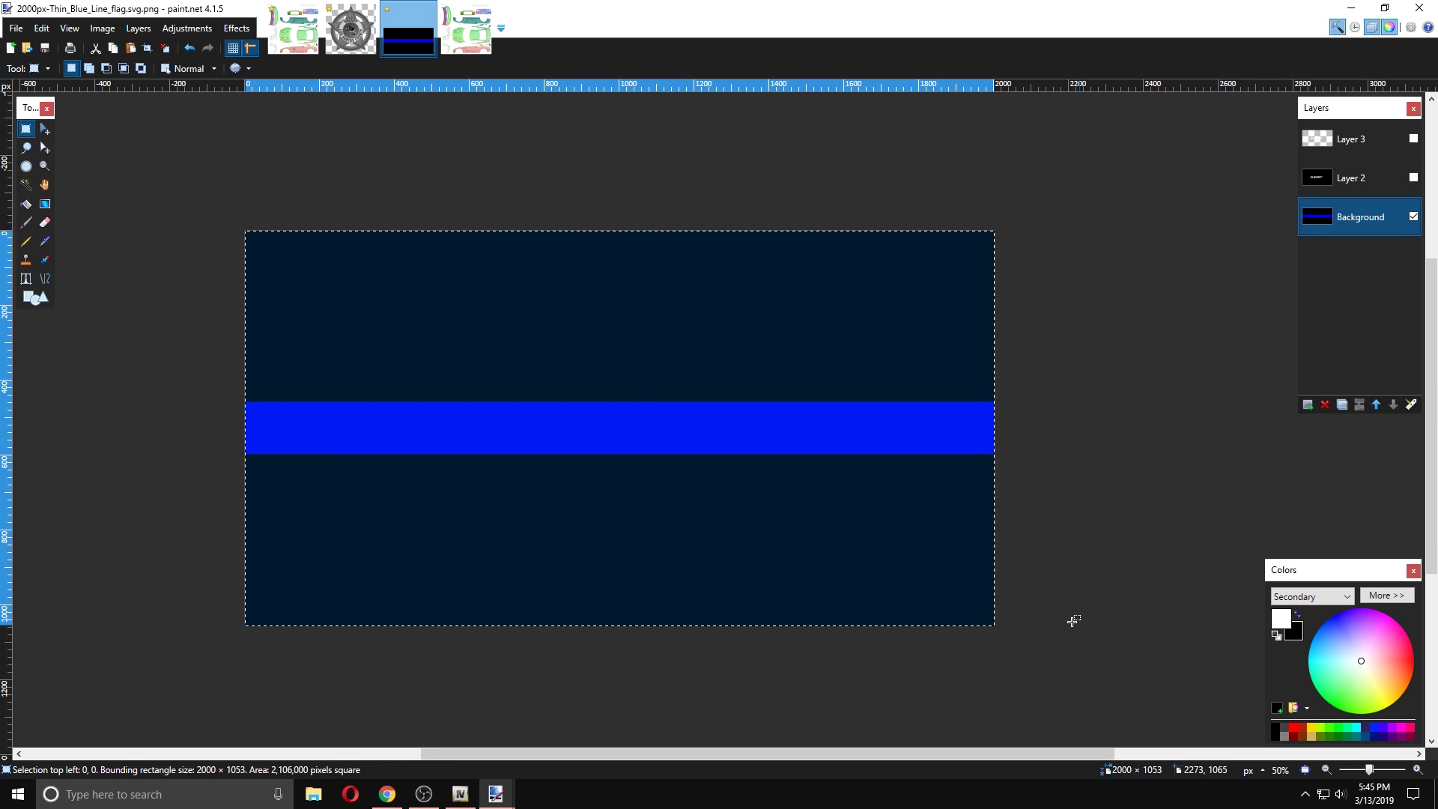
left_click(46, 131)
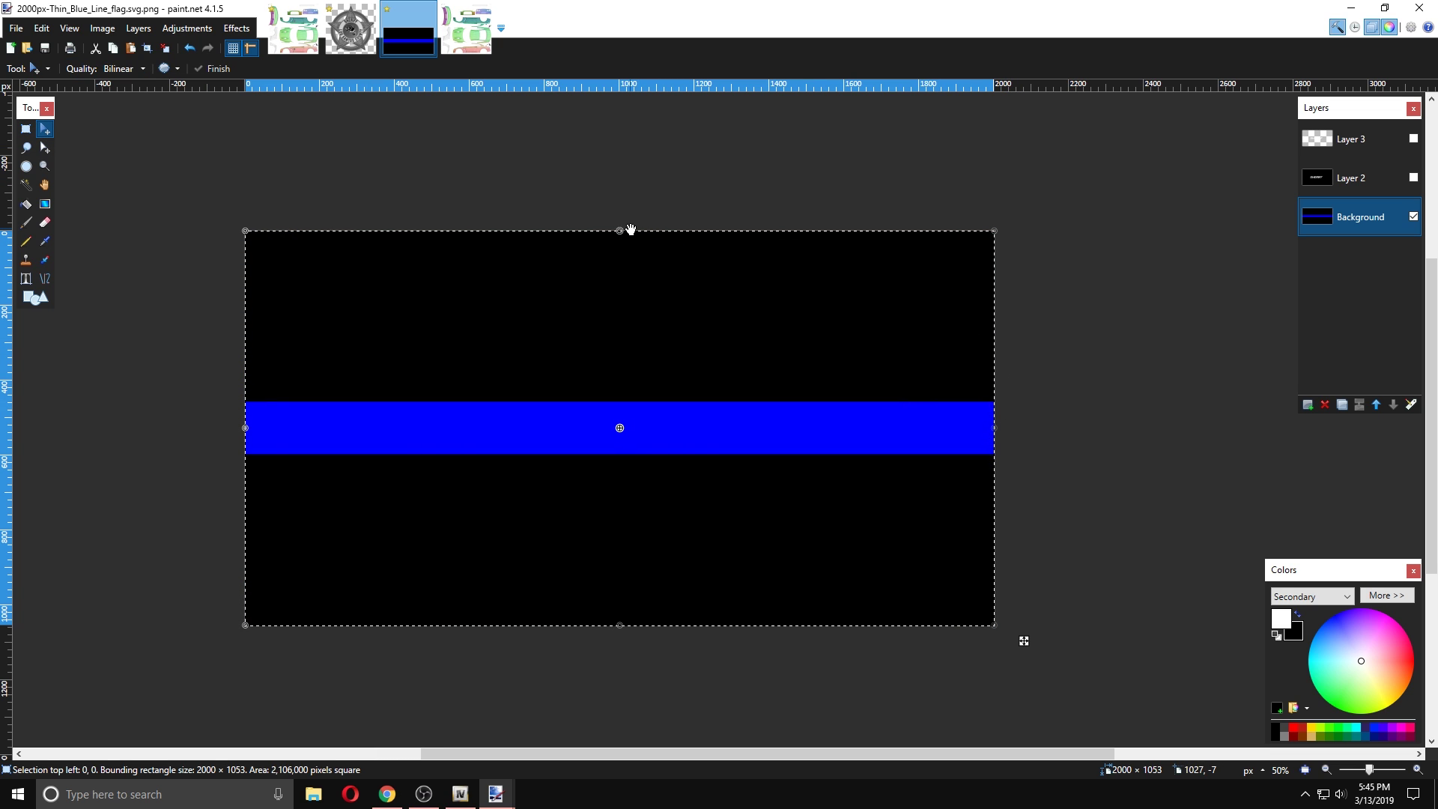
- Reduce the flag's height and widen it past both canvas edges to about 2883 × 539 px
left_click_drag(621, 228, 614, 342)
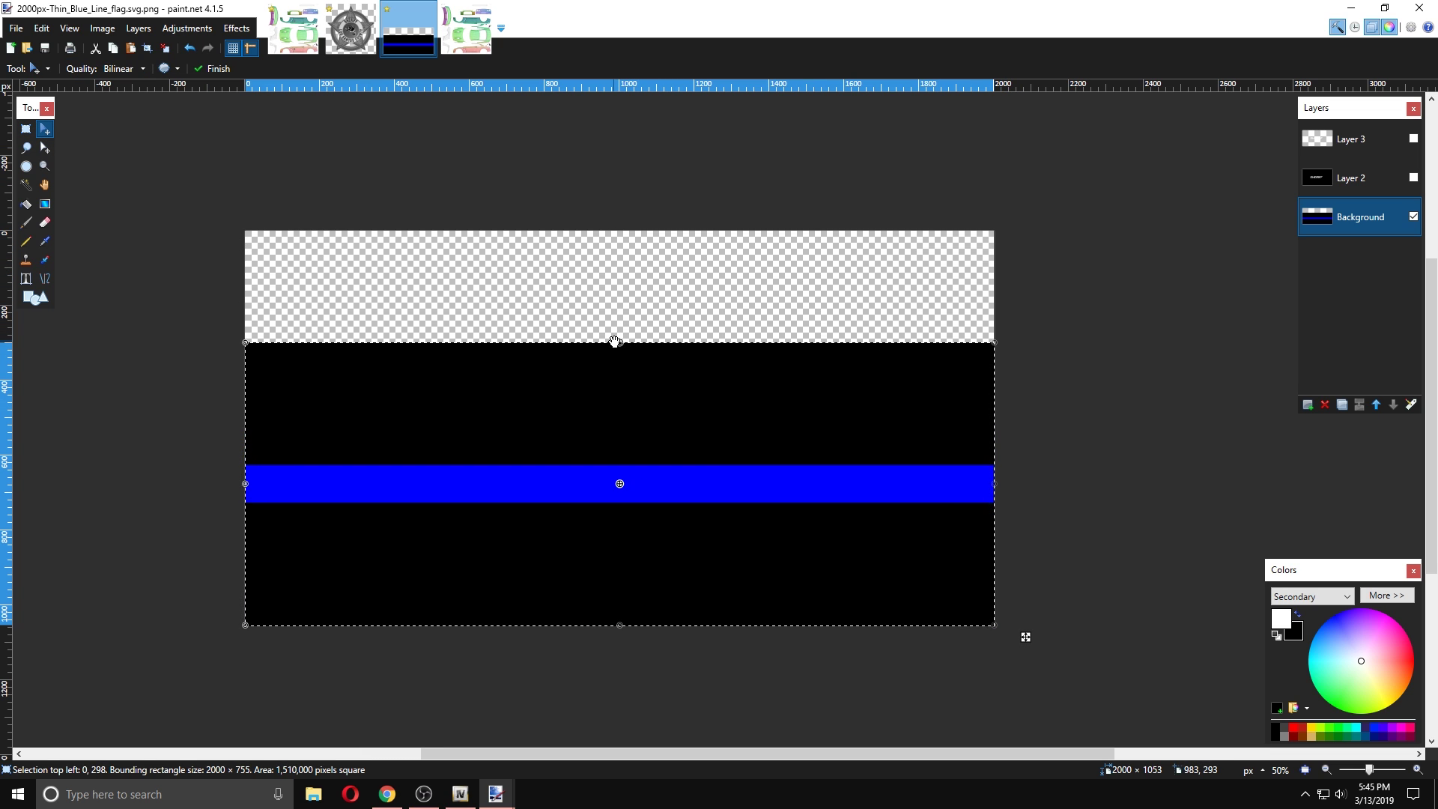
key("ctrl+z")
left_click(144, 321)
left_click_drag(991, 234, 633, 426)
left_click_drag(551, 513, 1193, 438)
left_click_drag(406, 440, 124, 437)
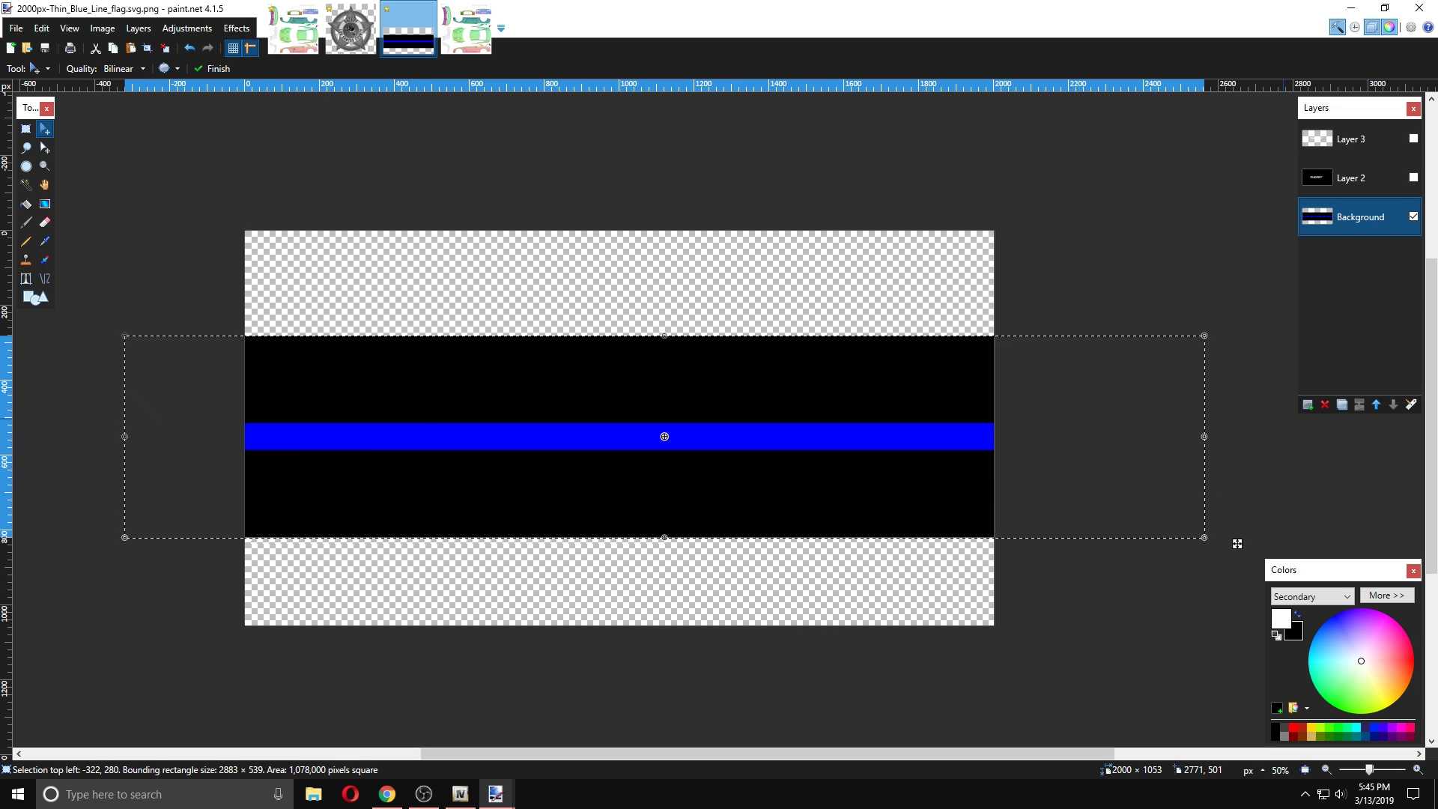
- Show Layer 2, shift the flag so its blue stripe runs through the middle of the lettering, and deselect
left_click(1413, 177)
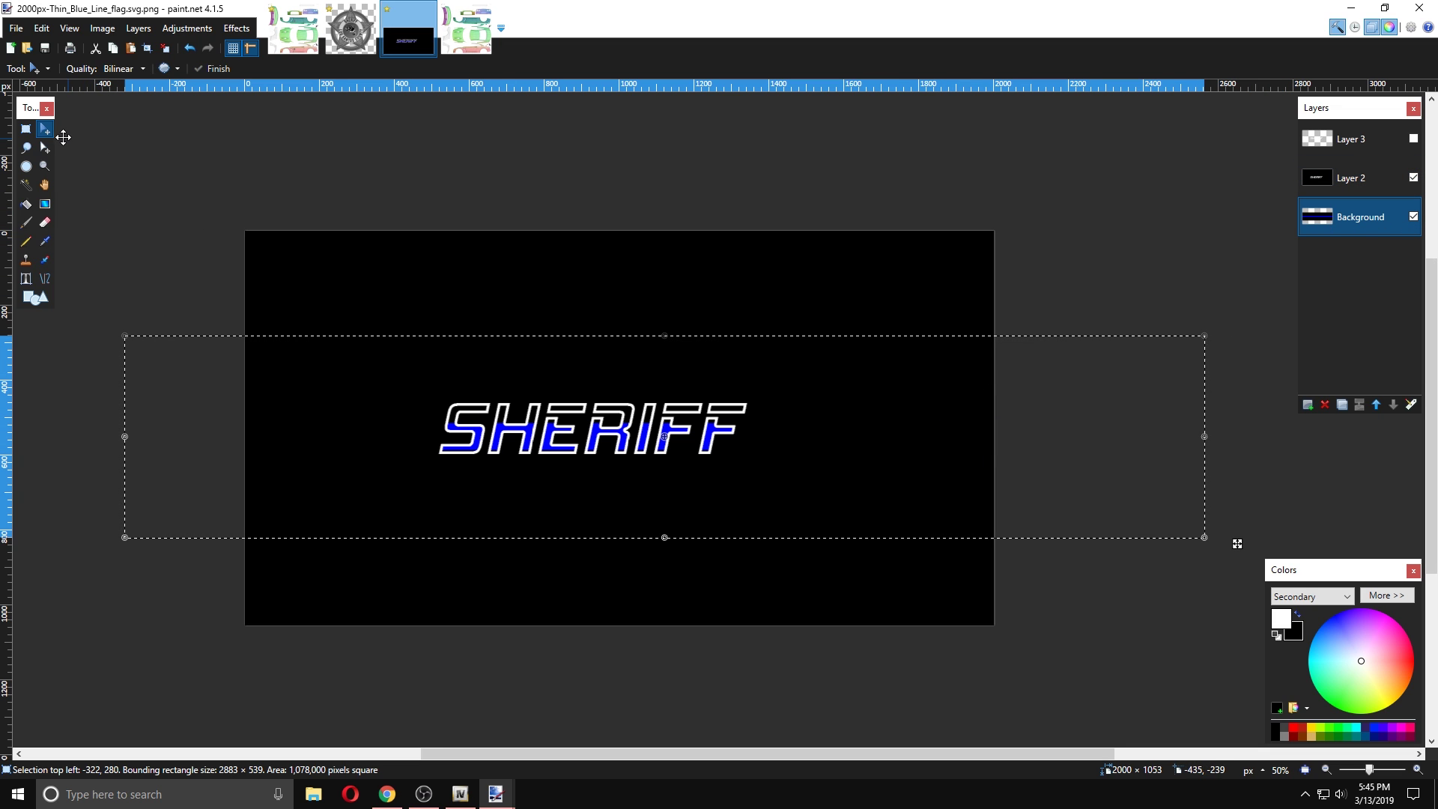
mouse_move(771, 484)
left_mouse_down()
mouse_move(793, 462)
mouse_move(784, 479)
left_mouse_up()
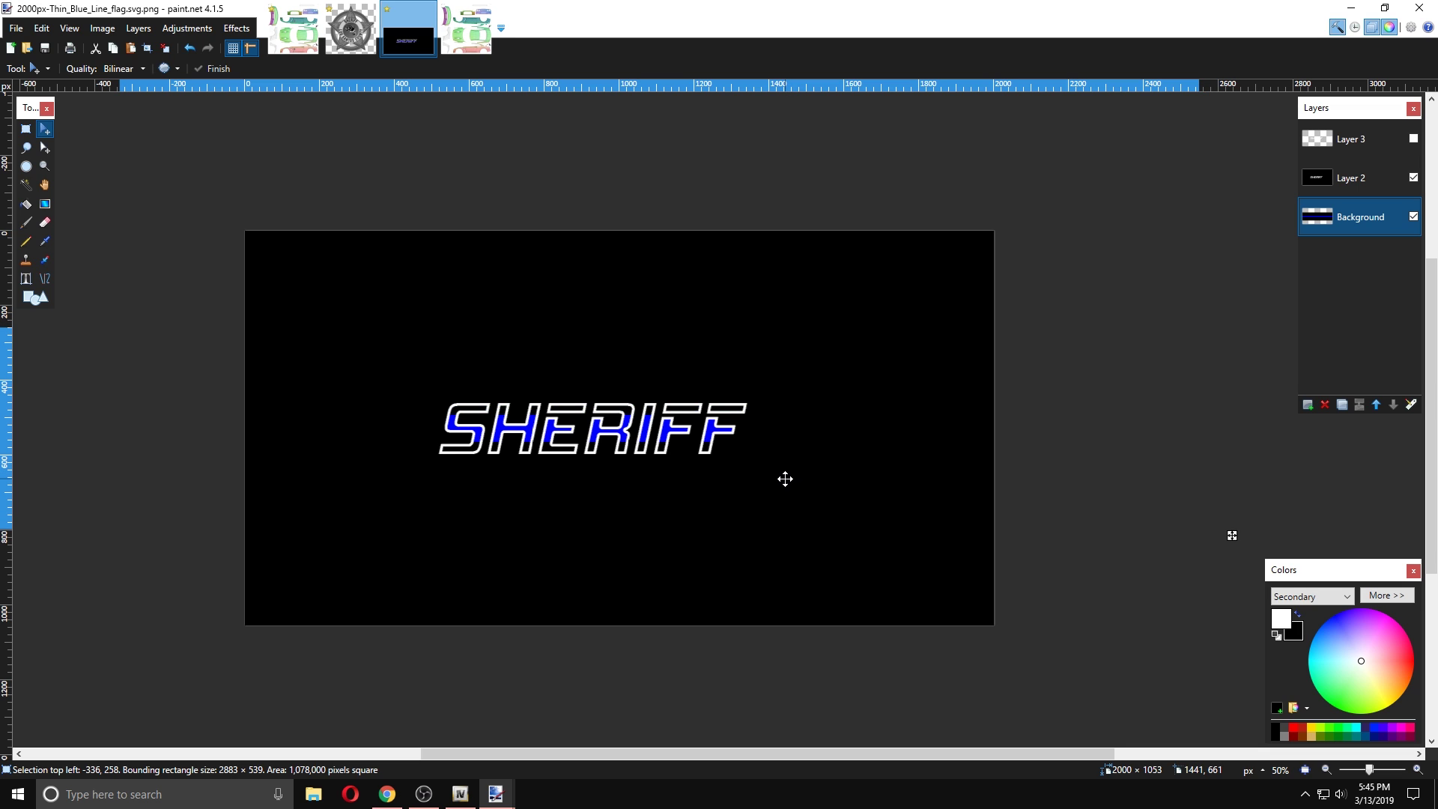
left_click_drag(785, 478, 786, 474)
left_click_drag(785, 474, 786, 478)
left_click_drag(785, 479, 783, 478)
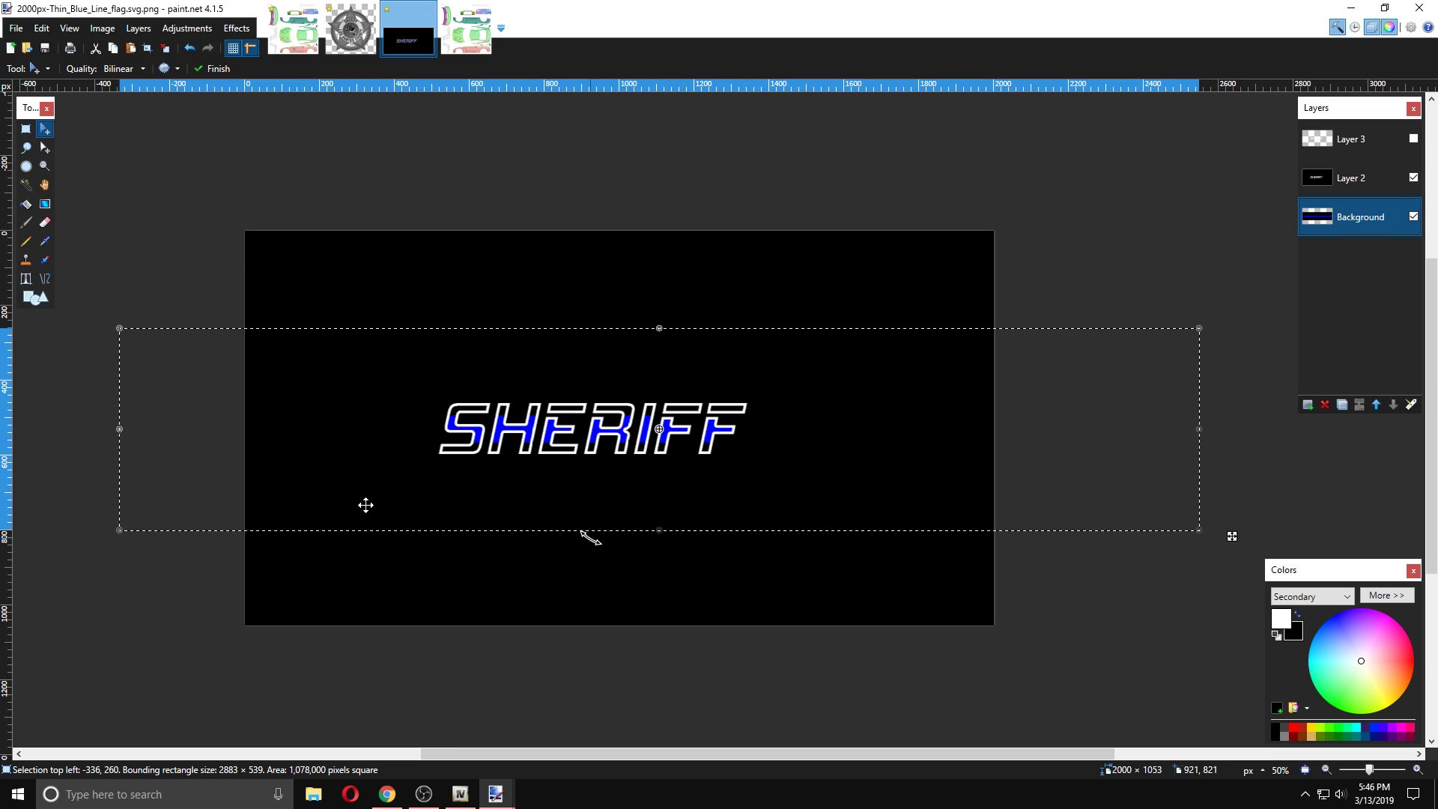
left_click(26, 129)
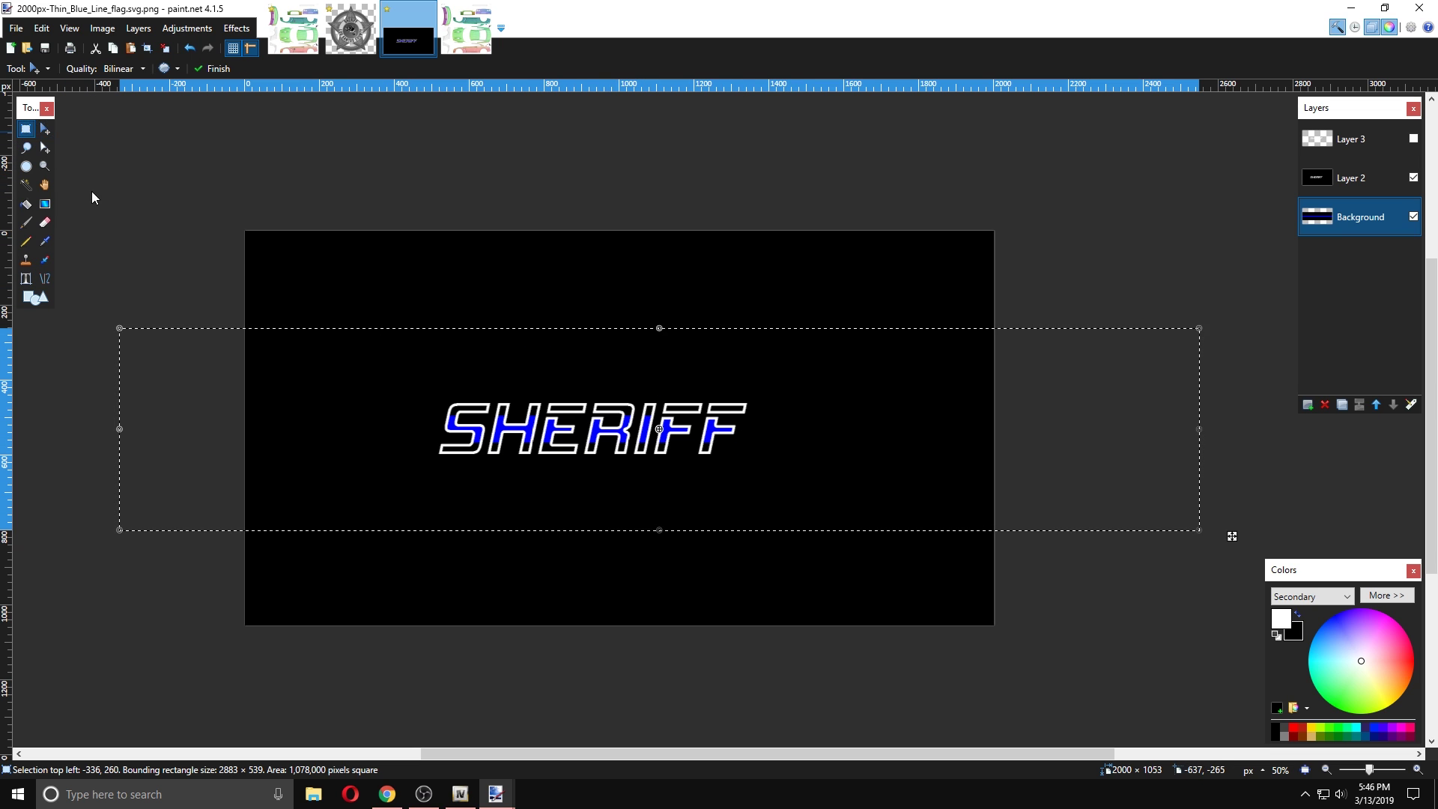
left_click(154, 250)
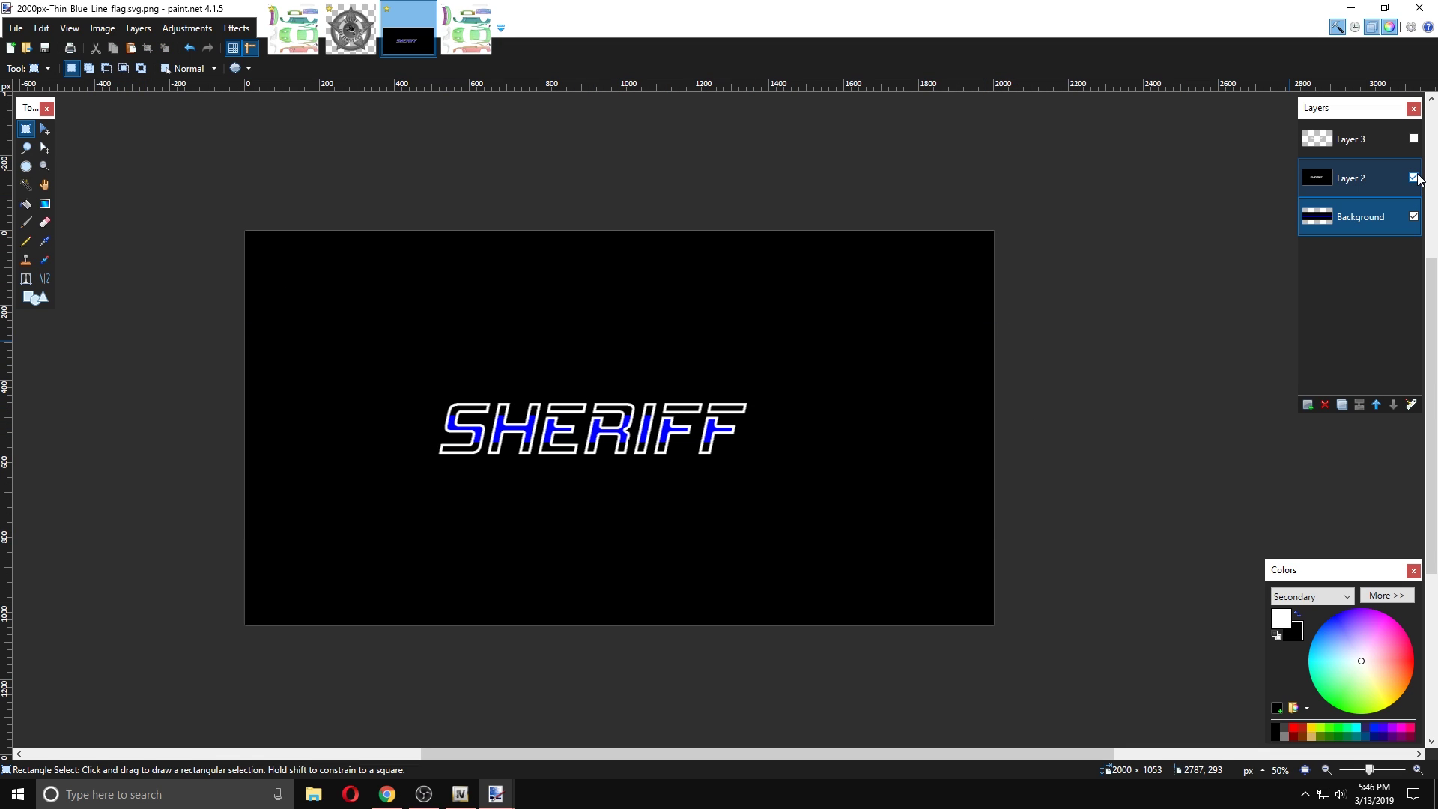
- Delete Layer 3 and merge Layer 2 down into the Background layer
left_click(1390, 141)
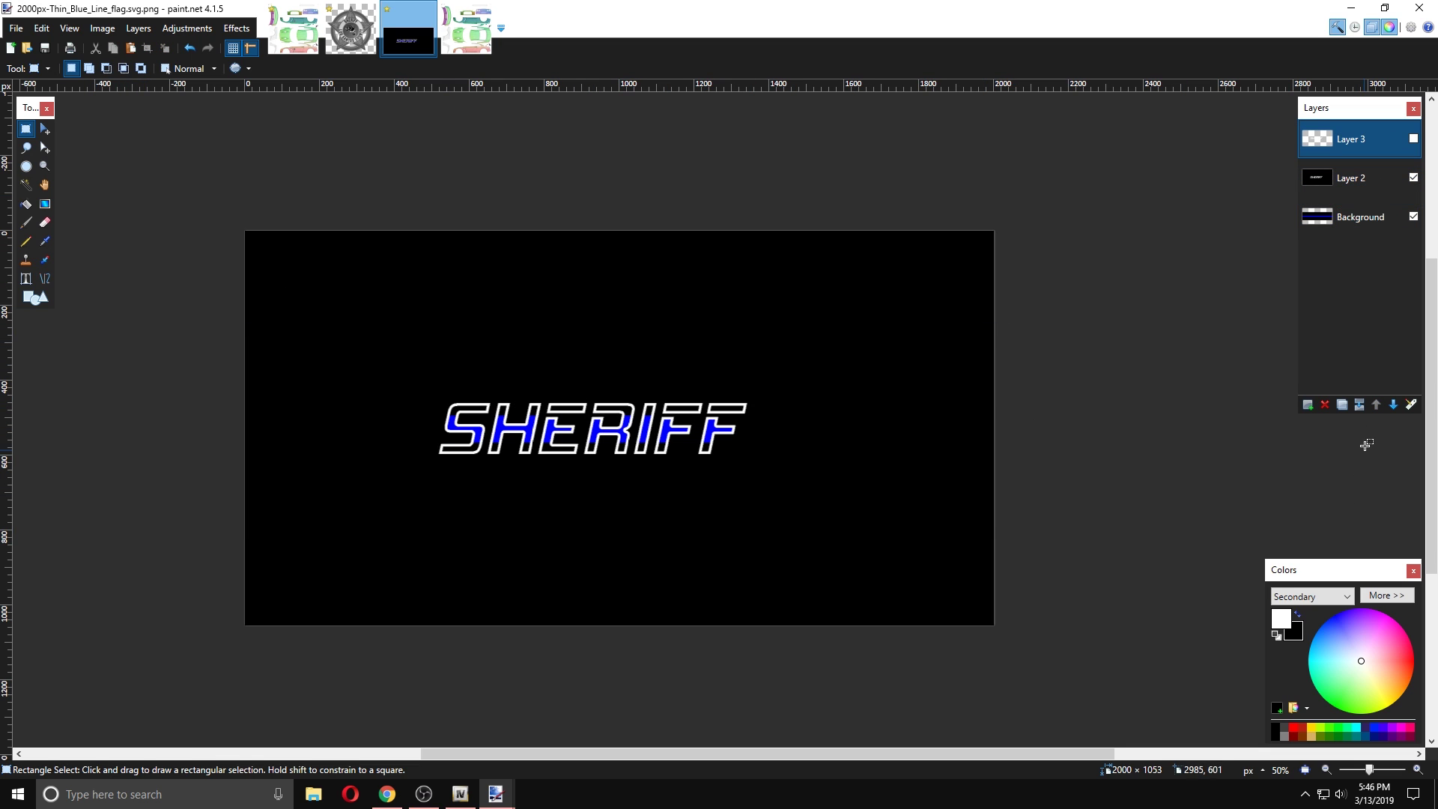
left_click(1328, 400)
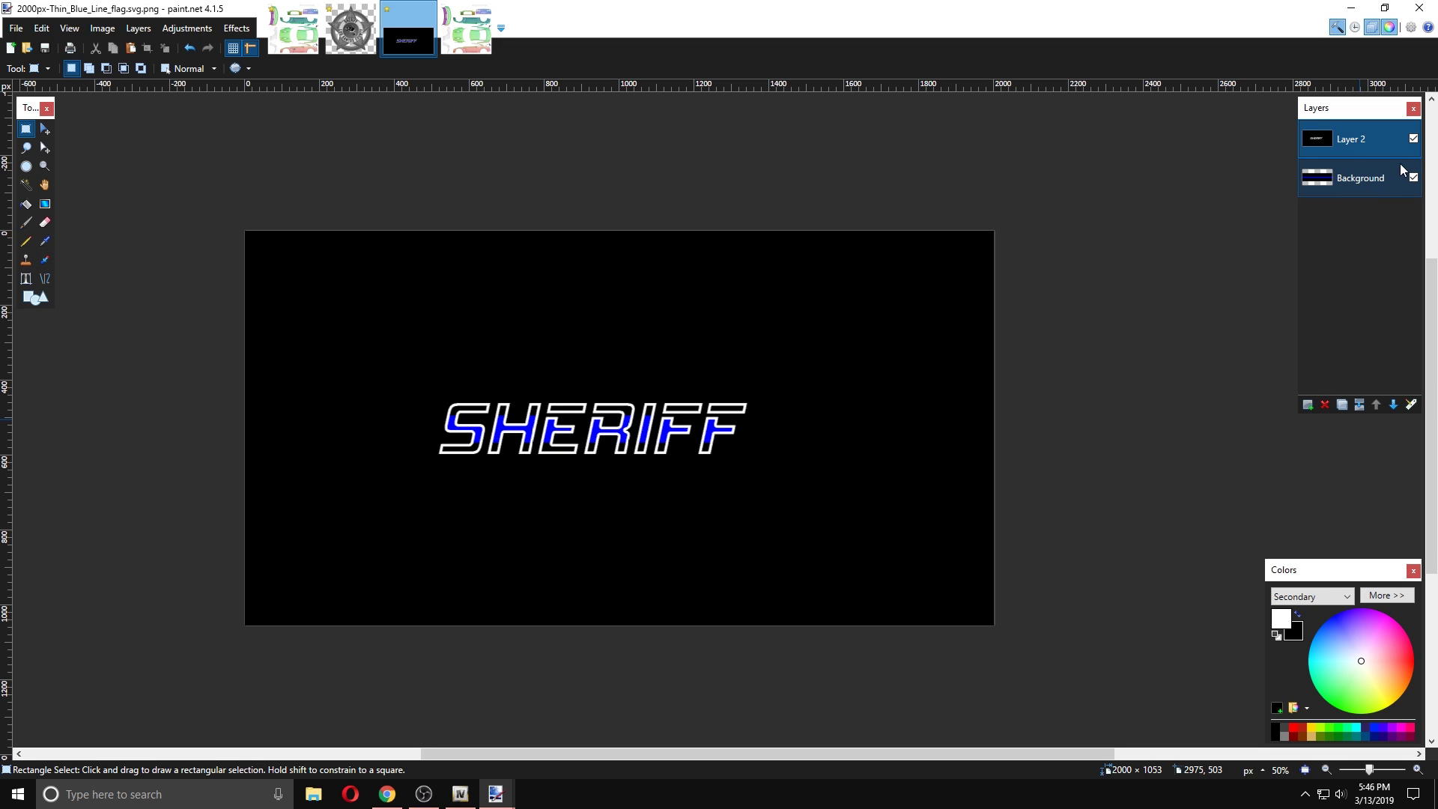
left_click(1359, 404)
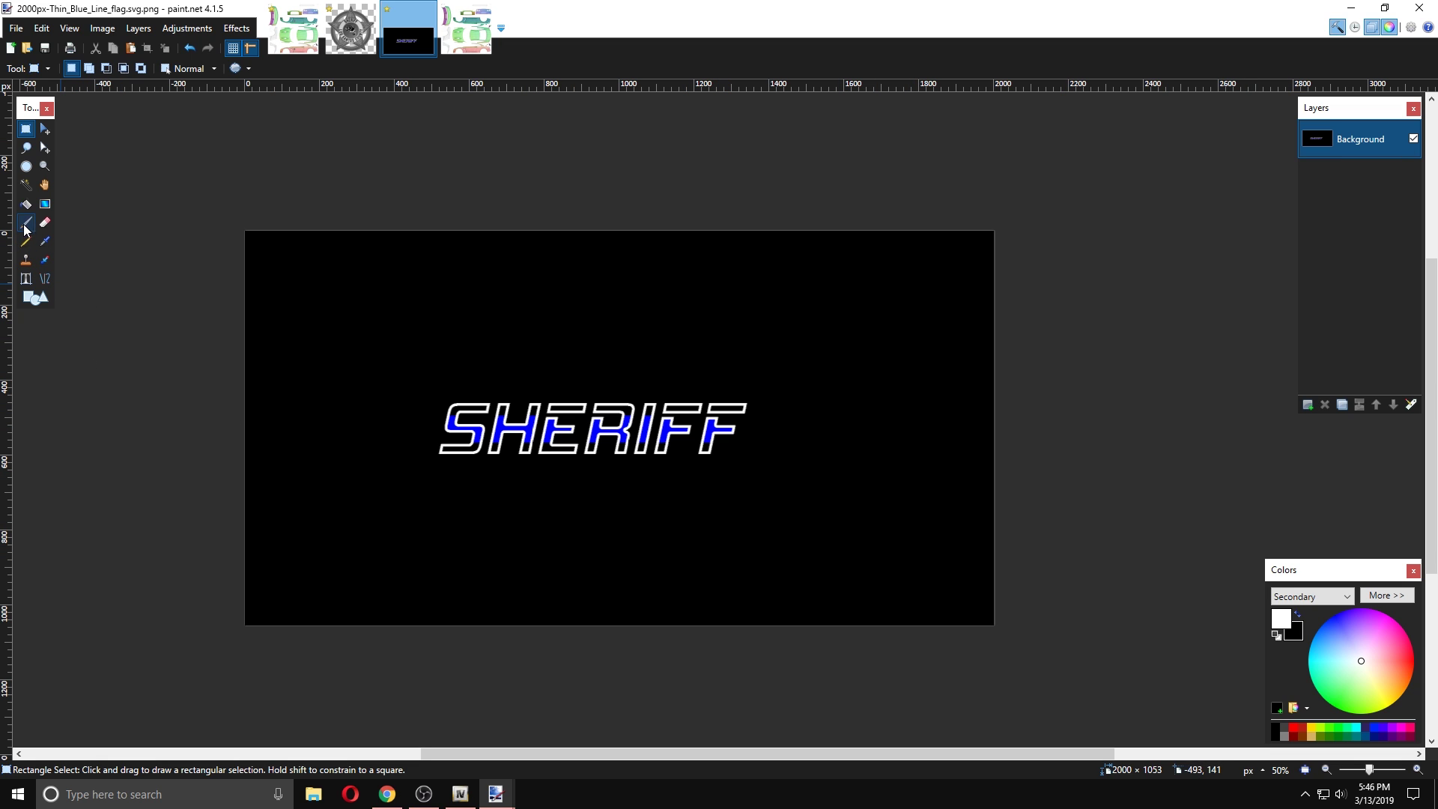
- Select the black area surrounding the lettering with the Magic Wand at 50% tolerance and erase it
left_click(29, 186)
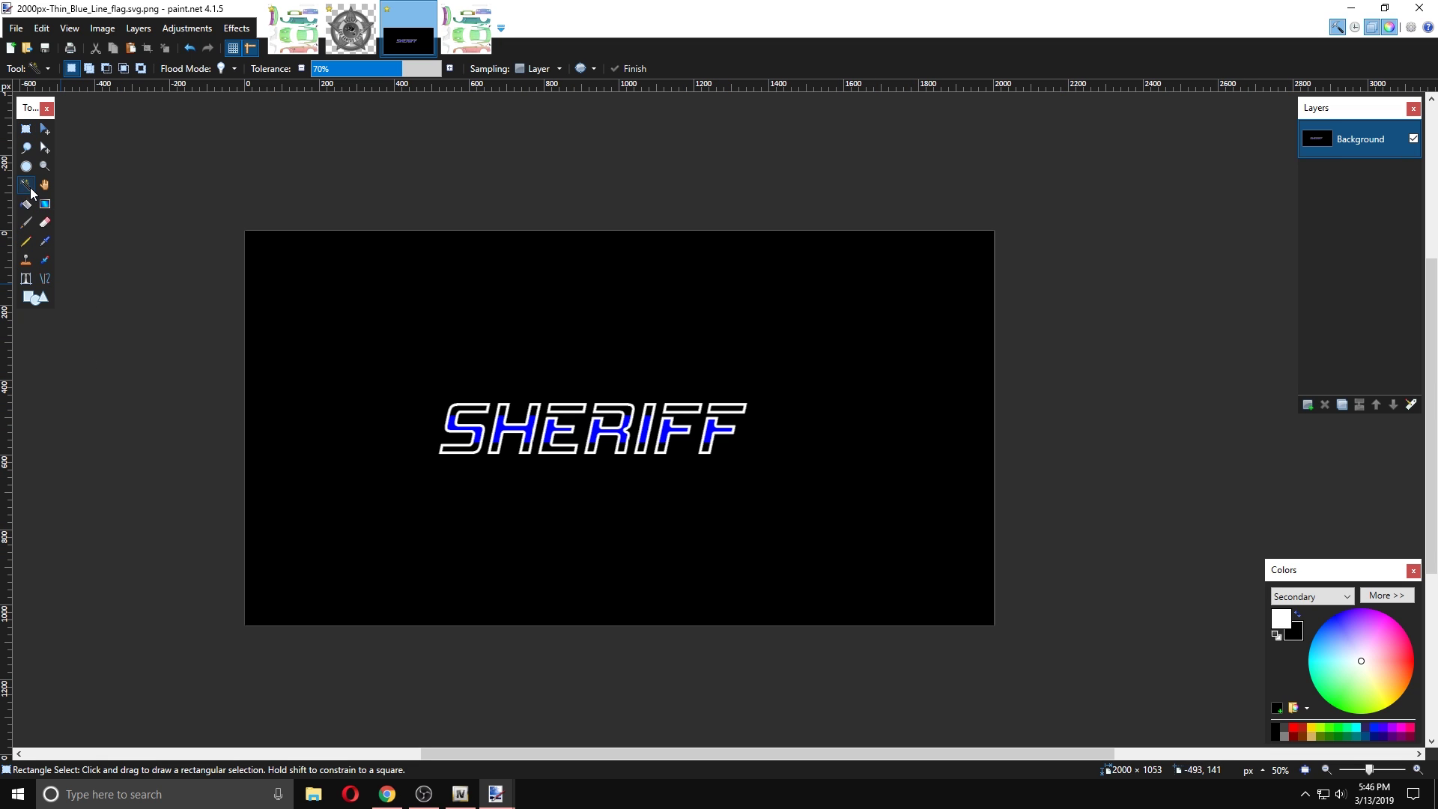
left_click(315, 342)
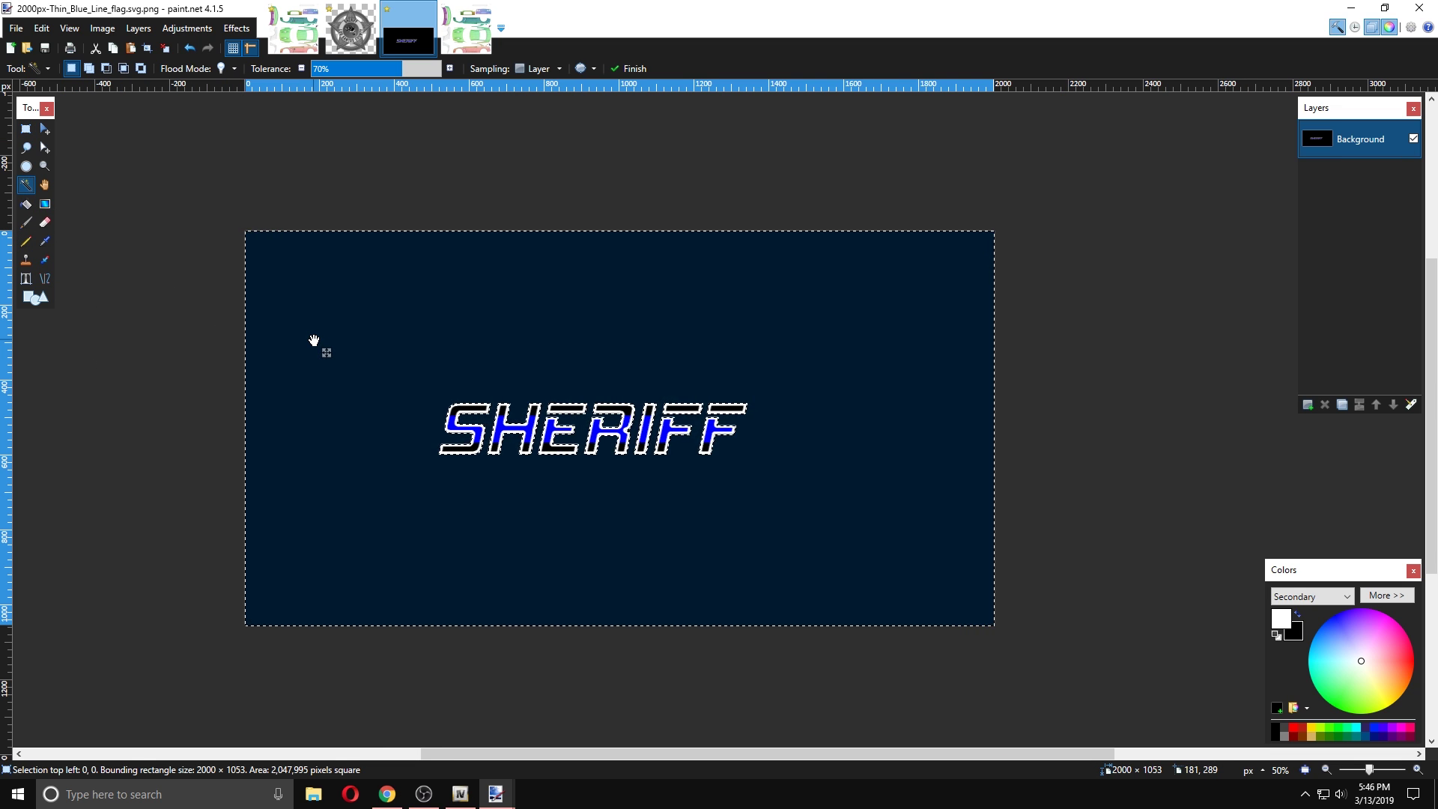
left_click(301, 68)
left_click(301, 68)
left_click(301, 68)
left_click(301, 68)
left_click(301, 68)
left_click(301, 68)
left_click(301, 68)
left_click(301, 68)
left_click(301, 68)
left_click(301, 68)
left_click(301, 68)
left_click(301, 68)
left_click(301, 68)
left_click(301, 68)
left_click(301, 68)
left_click(301, 69)
key("Delete")
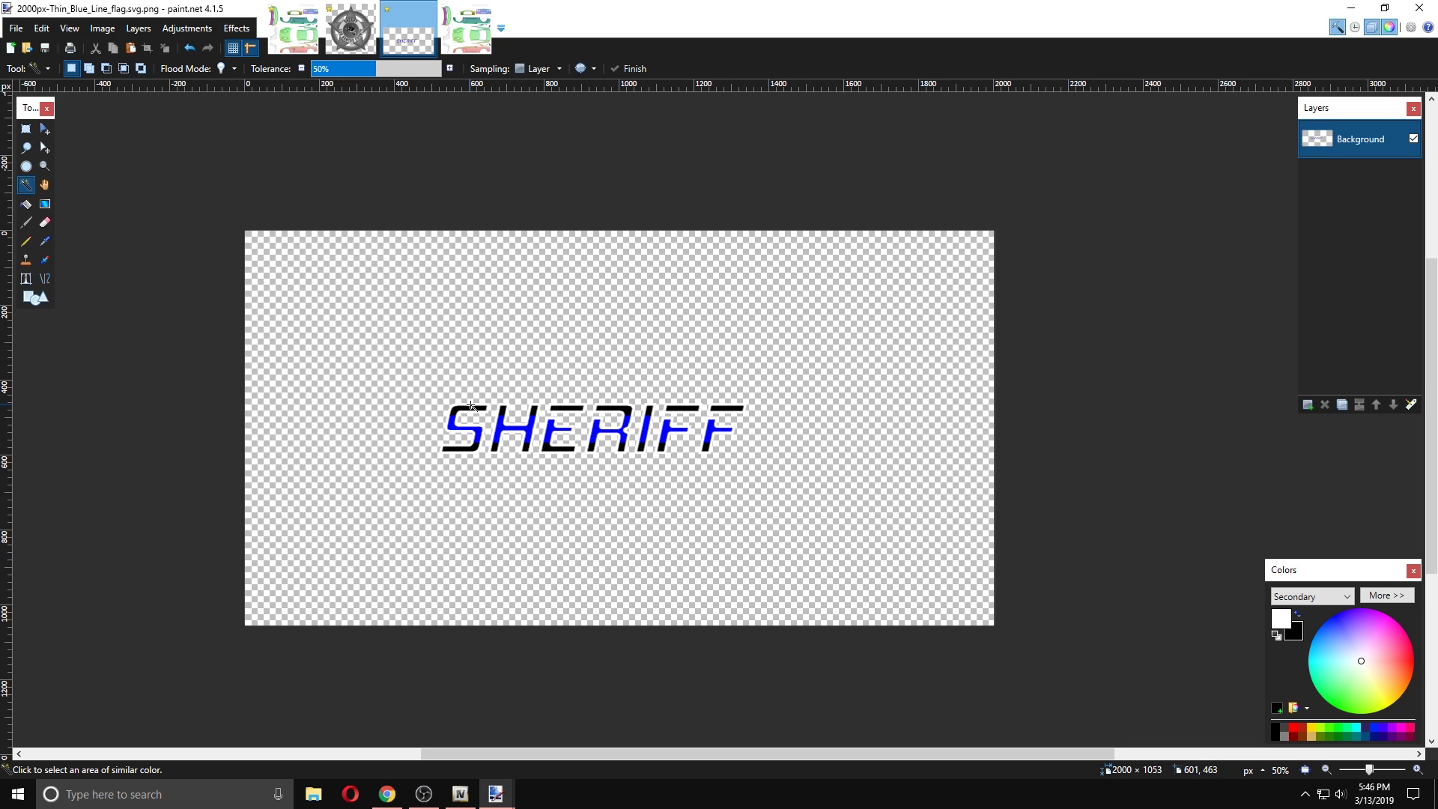
- Select a rectangle of about 1421 × 439 px around the SHERIFF lettering and copy it
left_click(25, 128)
left_click_drag(346, 365, 879, 529)
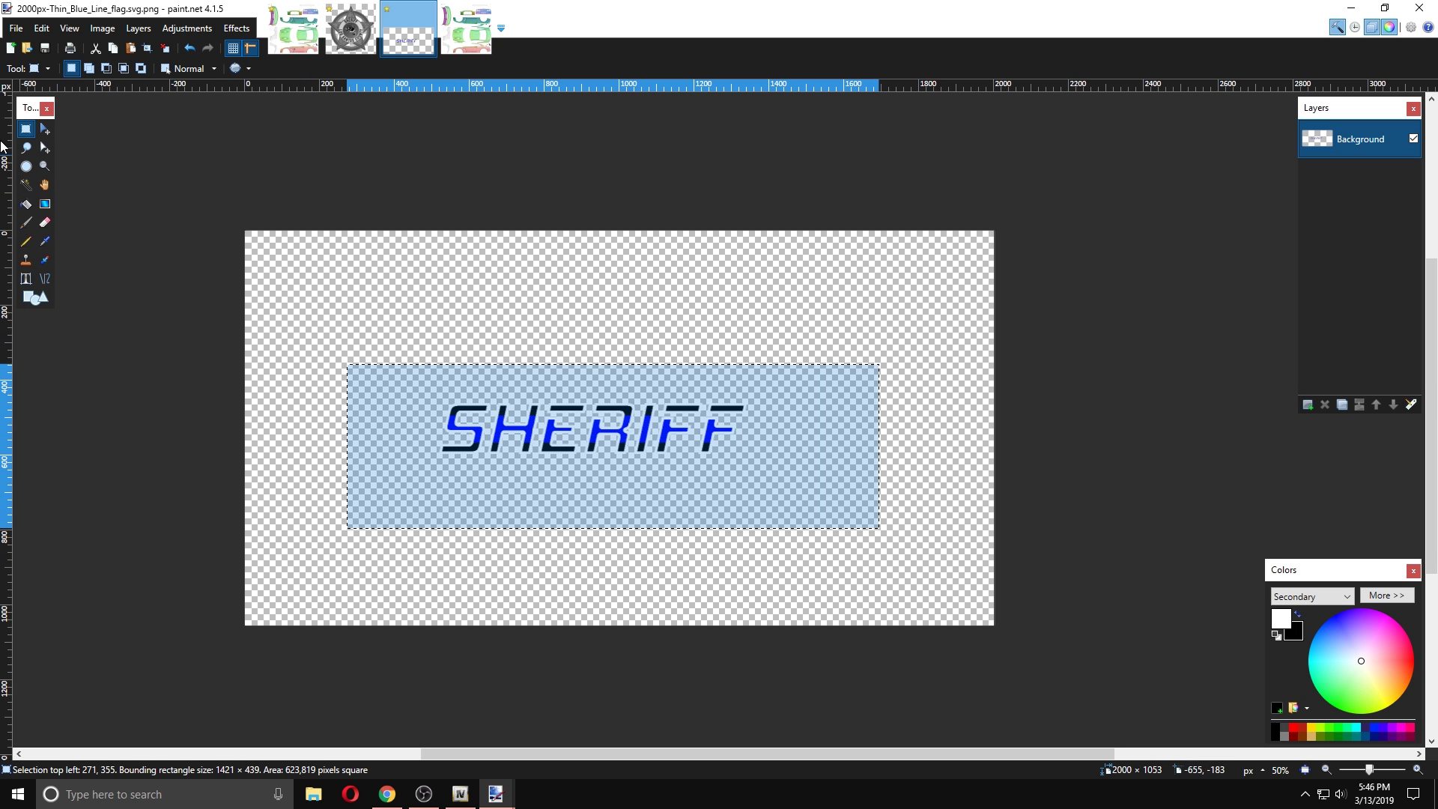
left_click(41, 27)
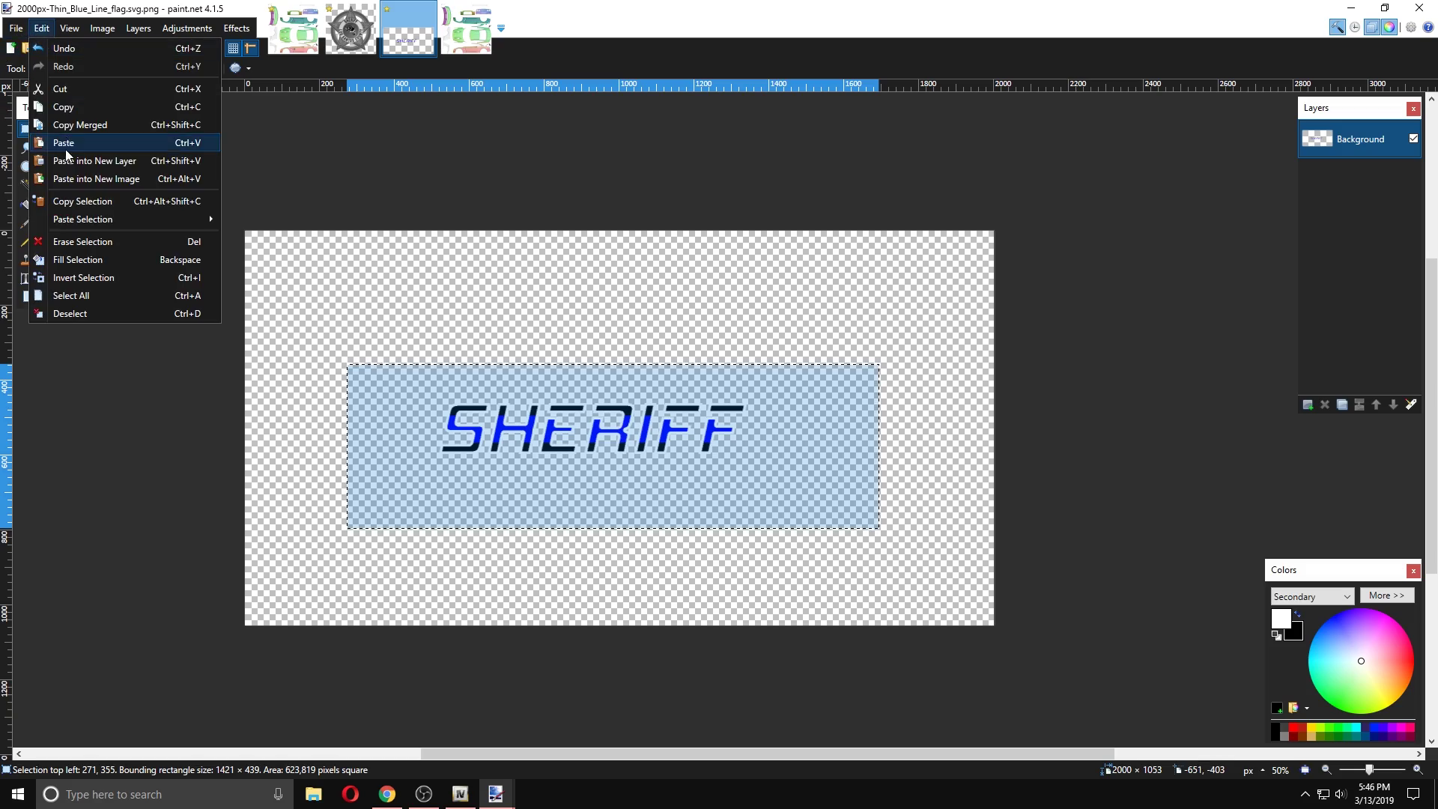
left_click(67, 107)
- Switch to the template.png image, add a new layer, and paste the SHERIFF lettering onto it
left_click(293, 29)
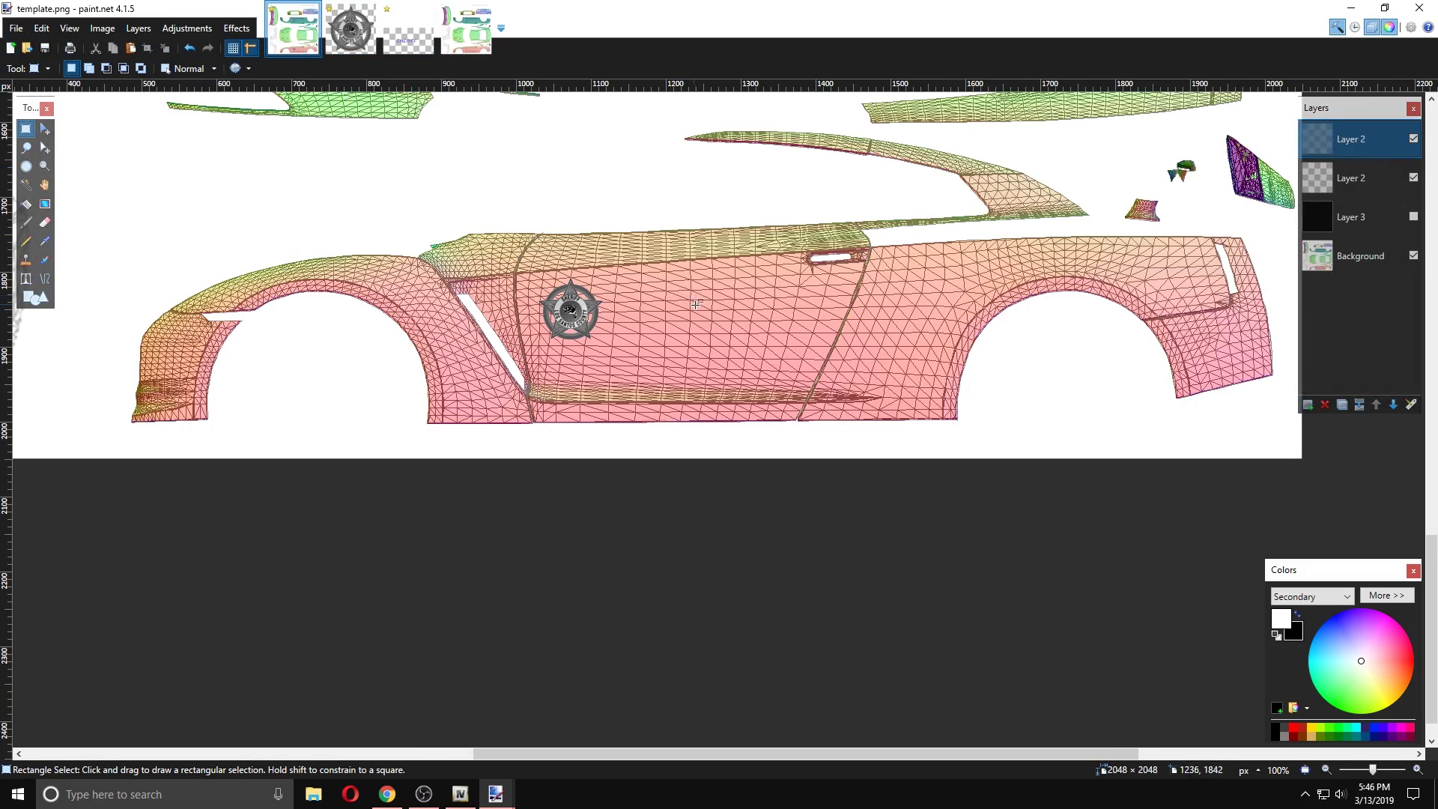
scroll(693, 301, "up", 5)
scroll(1186, 373, "down", 3)
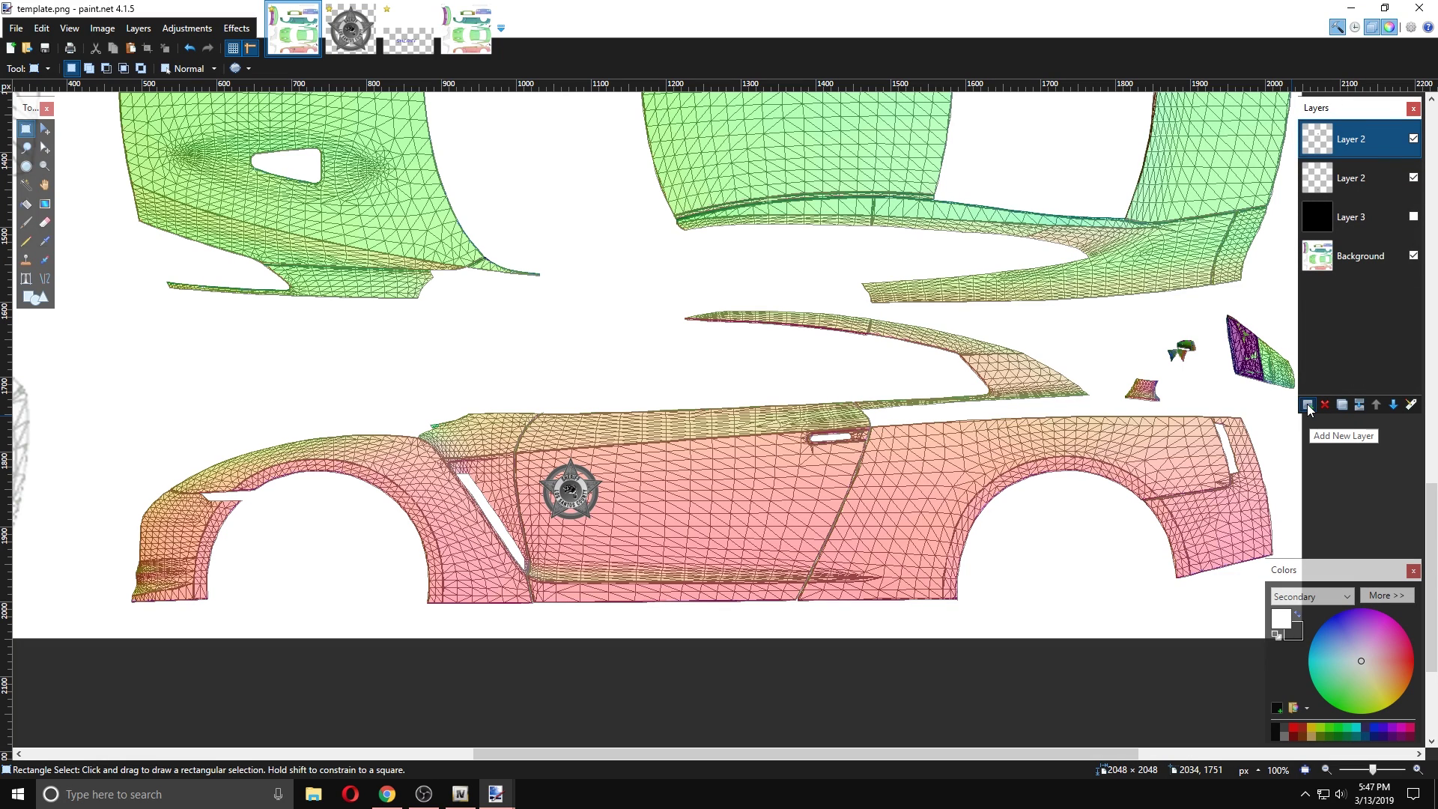
left_click(1308, 405)
left_click(41, 27)
left_click(75, 142)
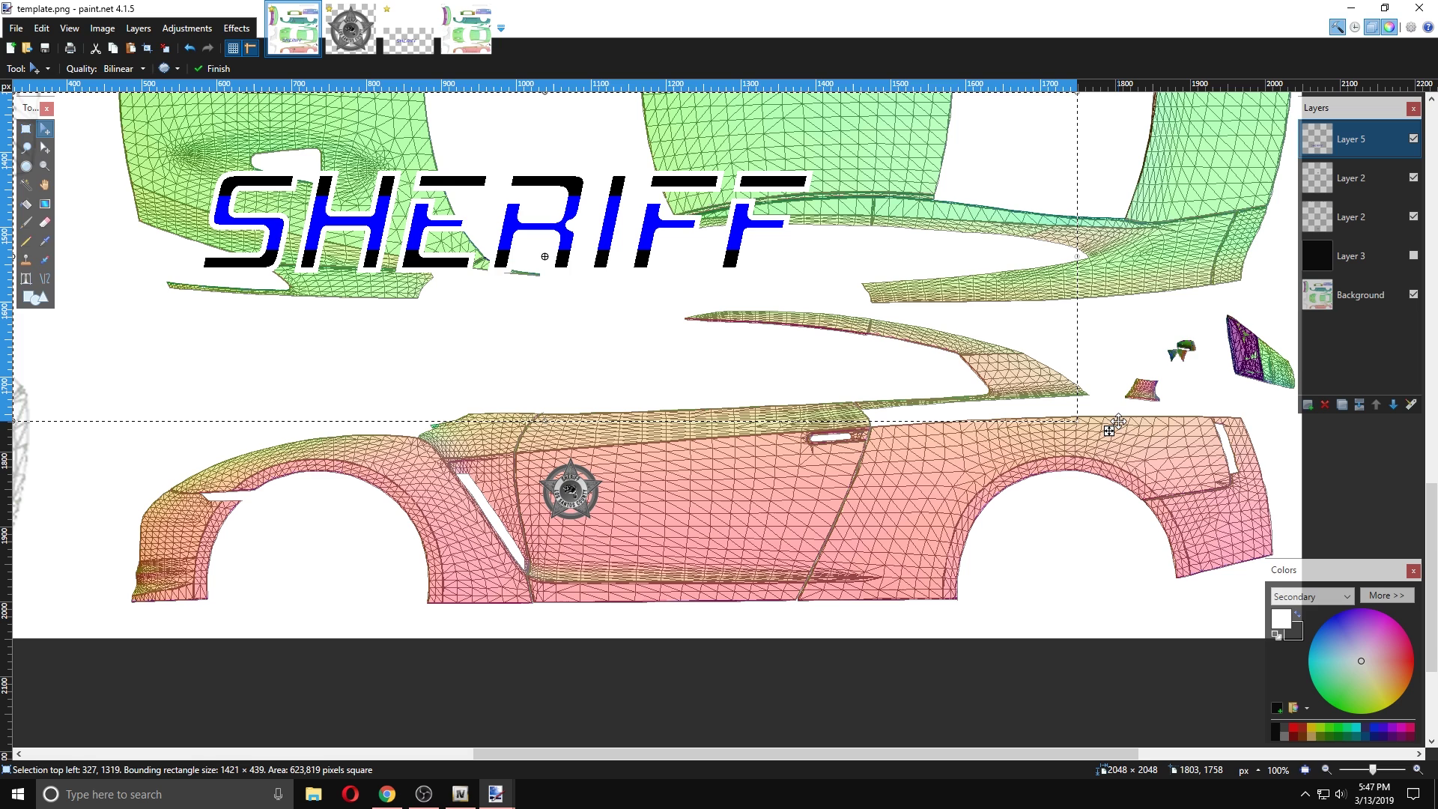
- Scale the pasted lettering's selection down to about 445 × 137 px and place it on the pink side's door beside the badge
left_click_drag(1106, 426, 1162, 698)
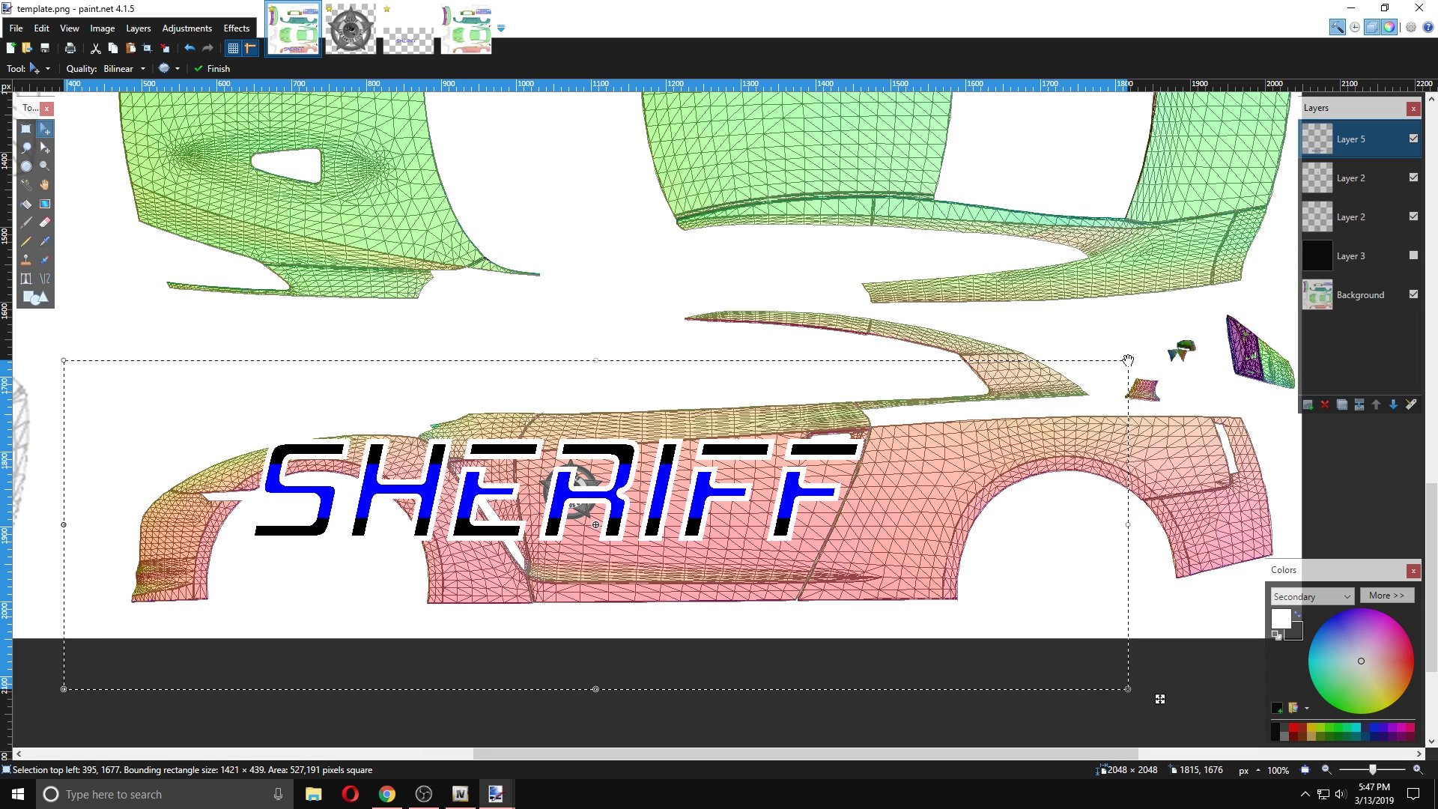
left_click_drag(1128, 360, 536, 494)
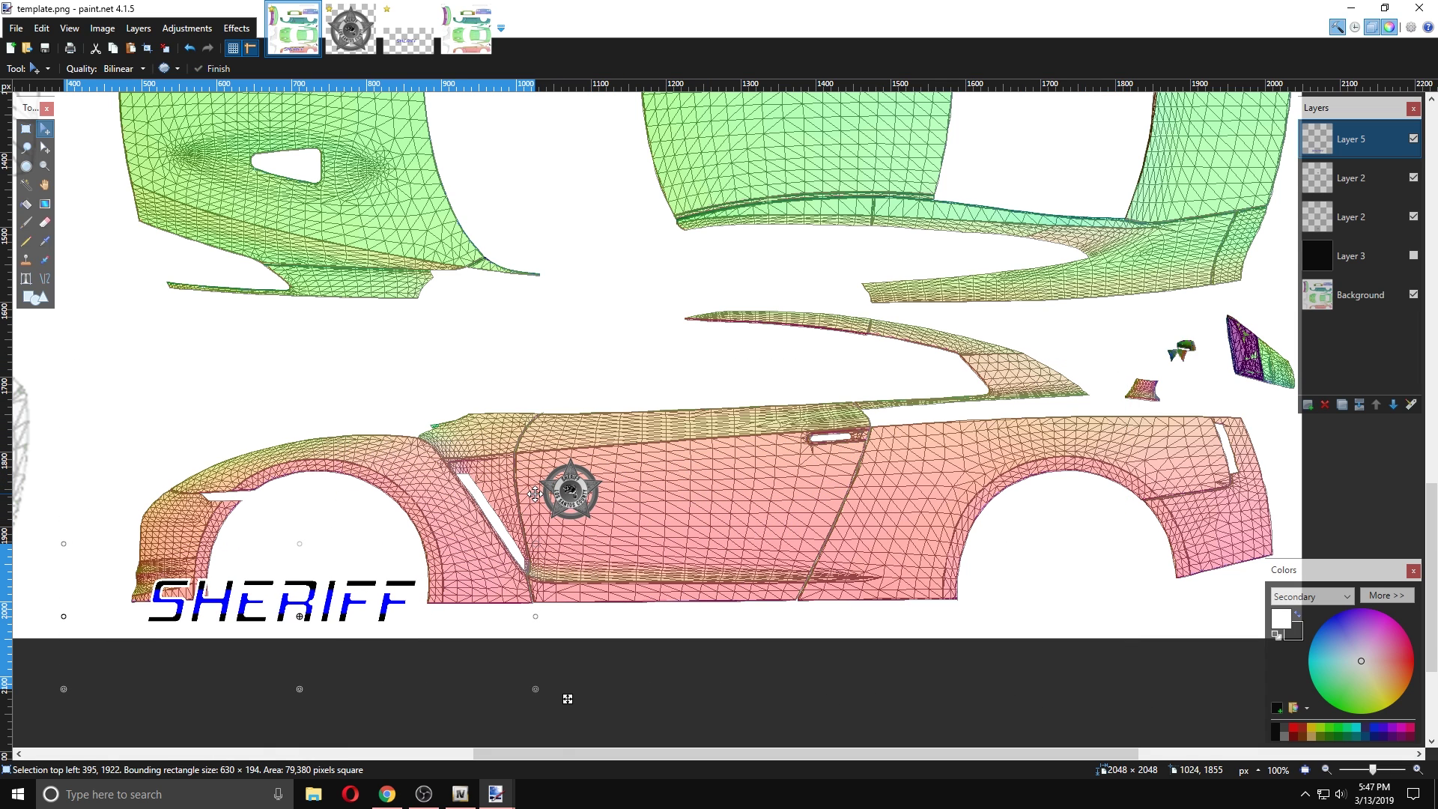
left_click_drag(566, 699, 1018, 589)
left_click_drag(985, 435, 849, 469)
left_click_drag(878, 590, 921, 581)
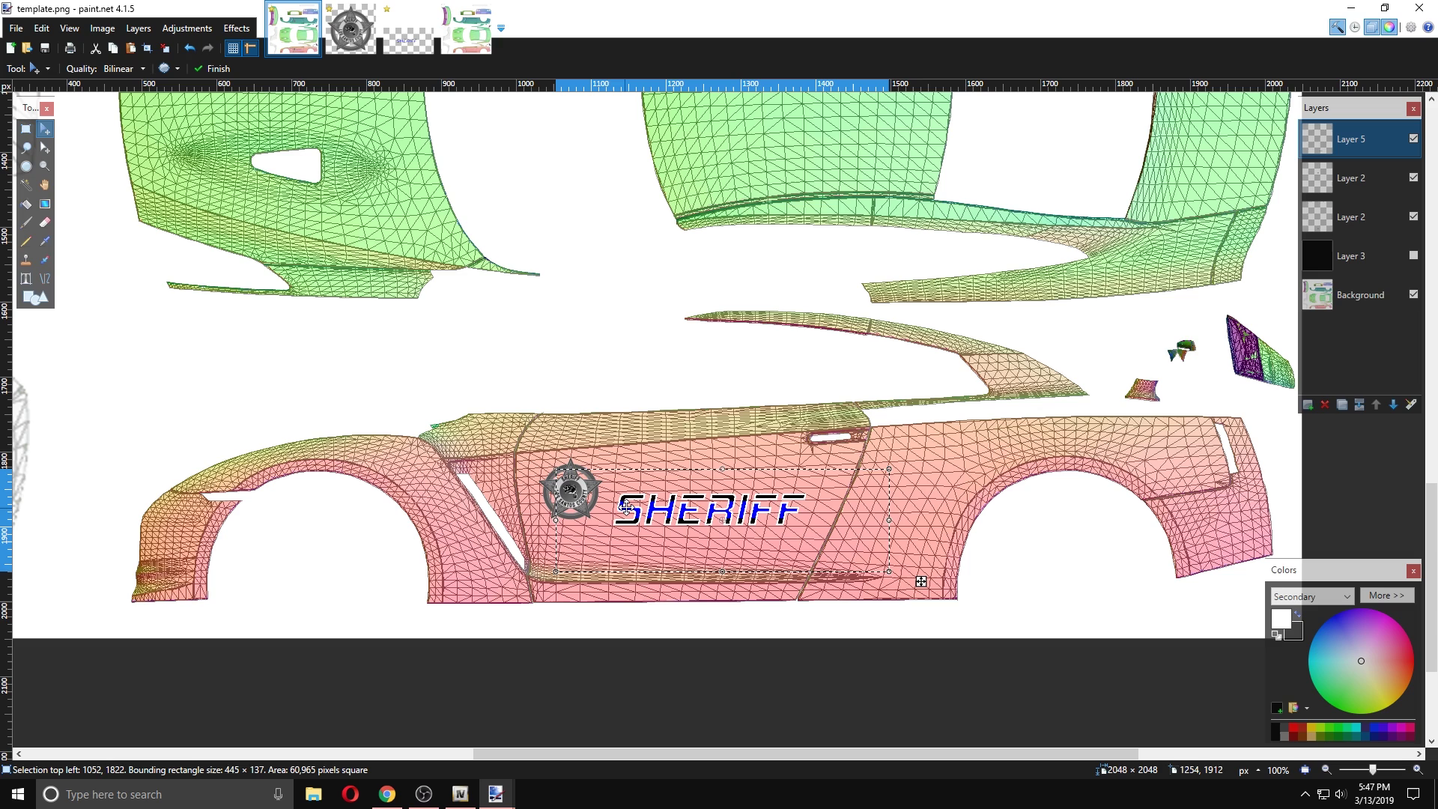
- Rotate the door lettering to about 0.88° and nudge it into alignment with the badge and body lines
left_click_drag(899, 465, 899, 463)
left_click_drag(837, 509, 836, 510)
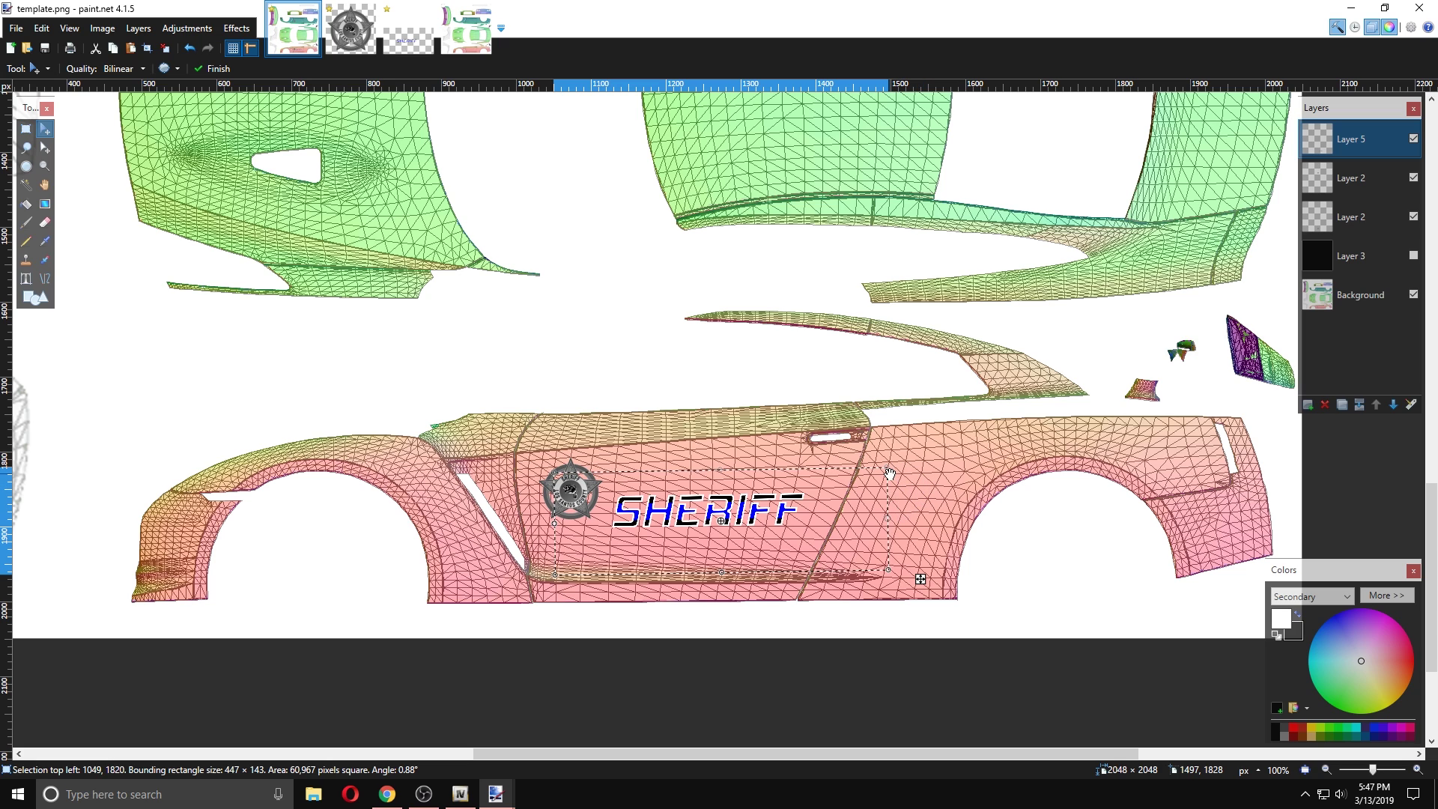
key("ctrl+d")
left_click_drag(838, 503, 838, 502)
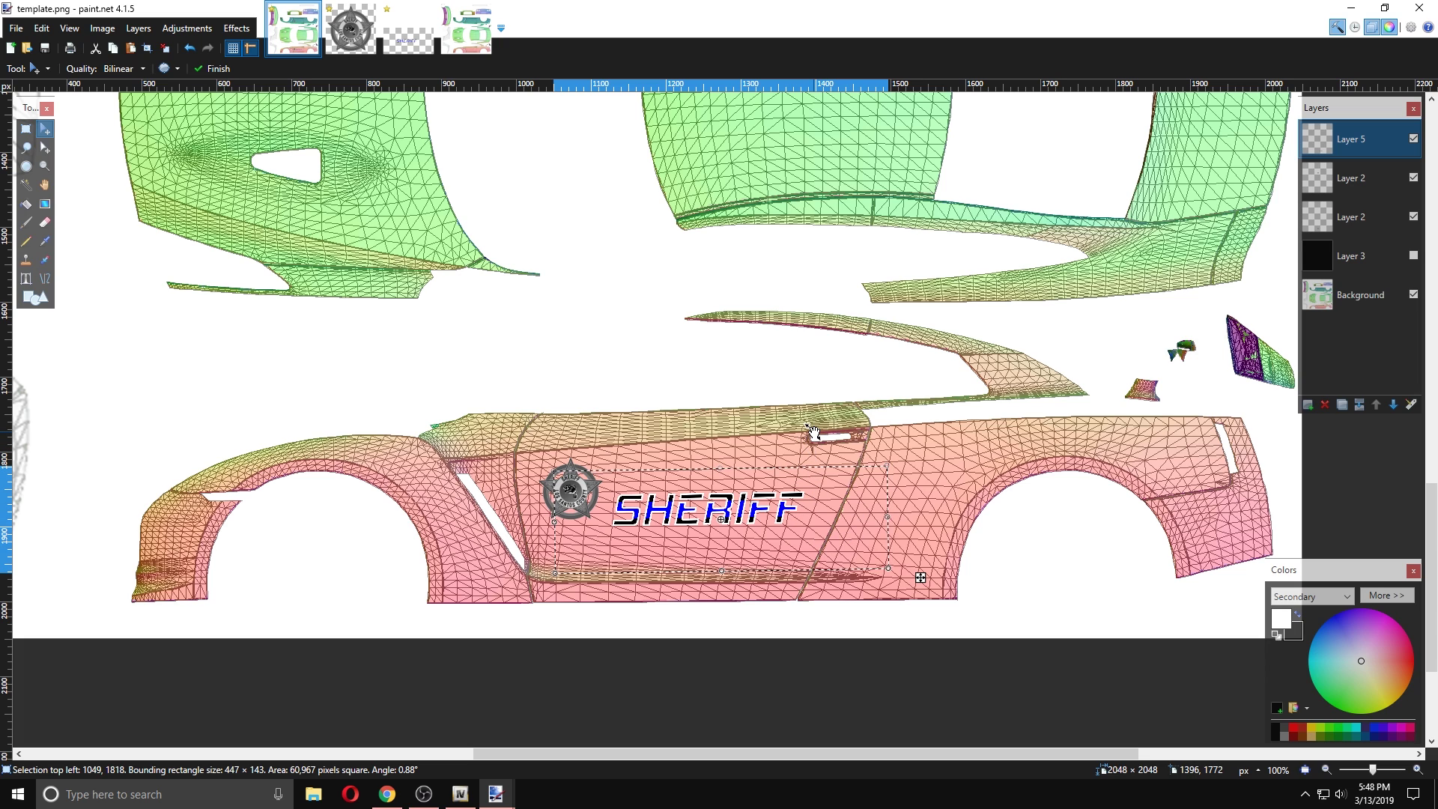
- Duplicate the lettering layer, move the copy above the original, and rotate it upside down to about 179.20°
left_click(1341, 406)
left_click_drag(919, 577, 926, 532)
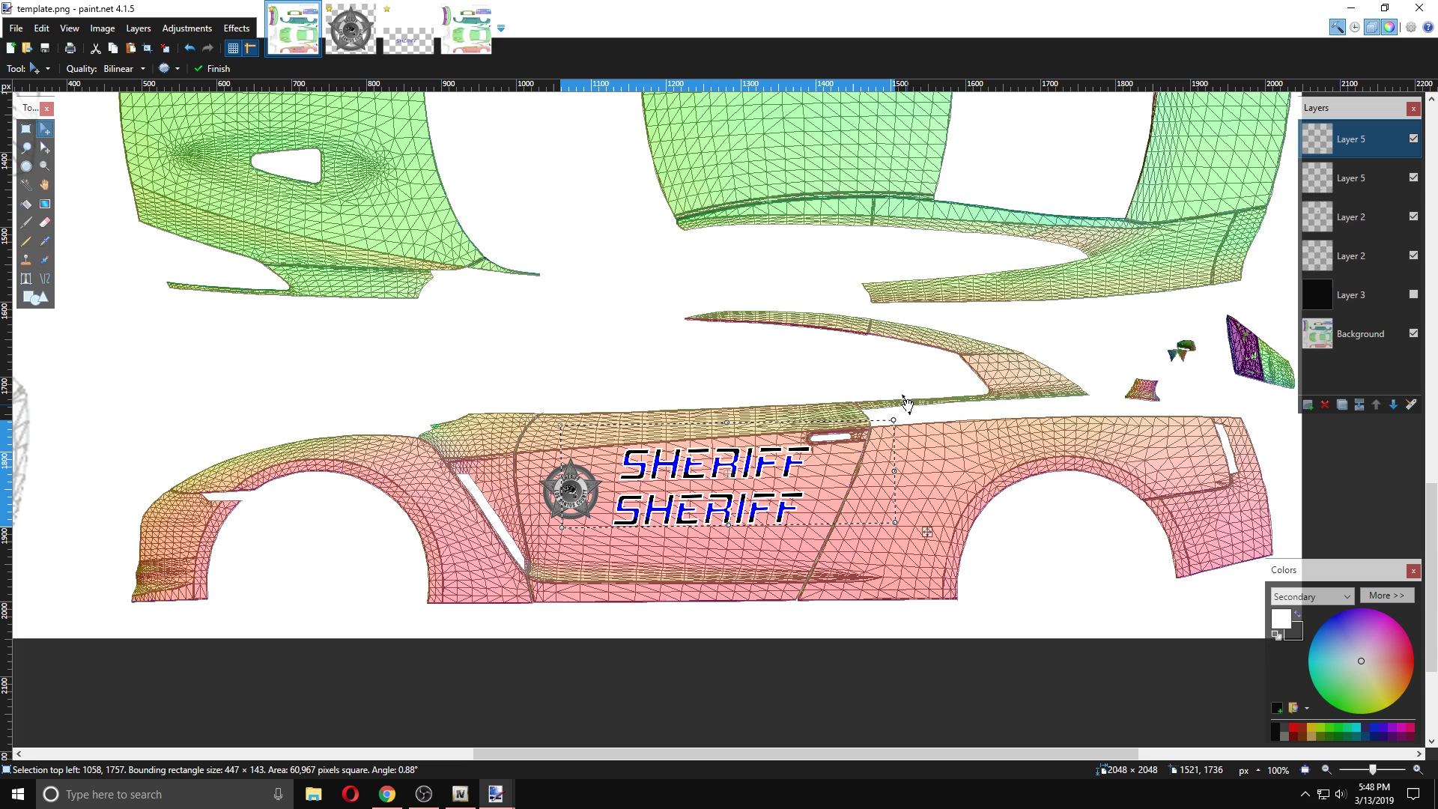
key("ctrl+d")
left_click_drag(915, 416, 496, 537)
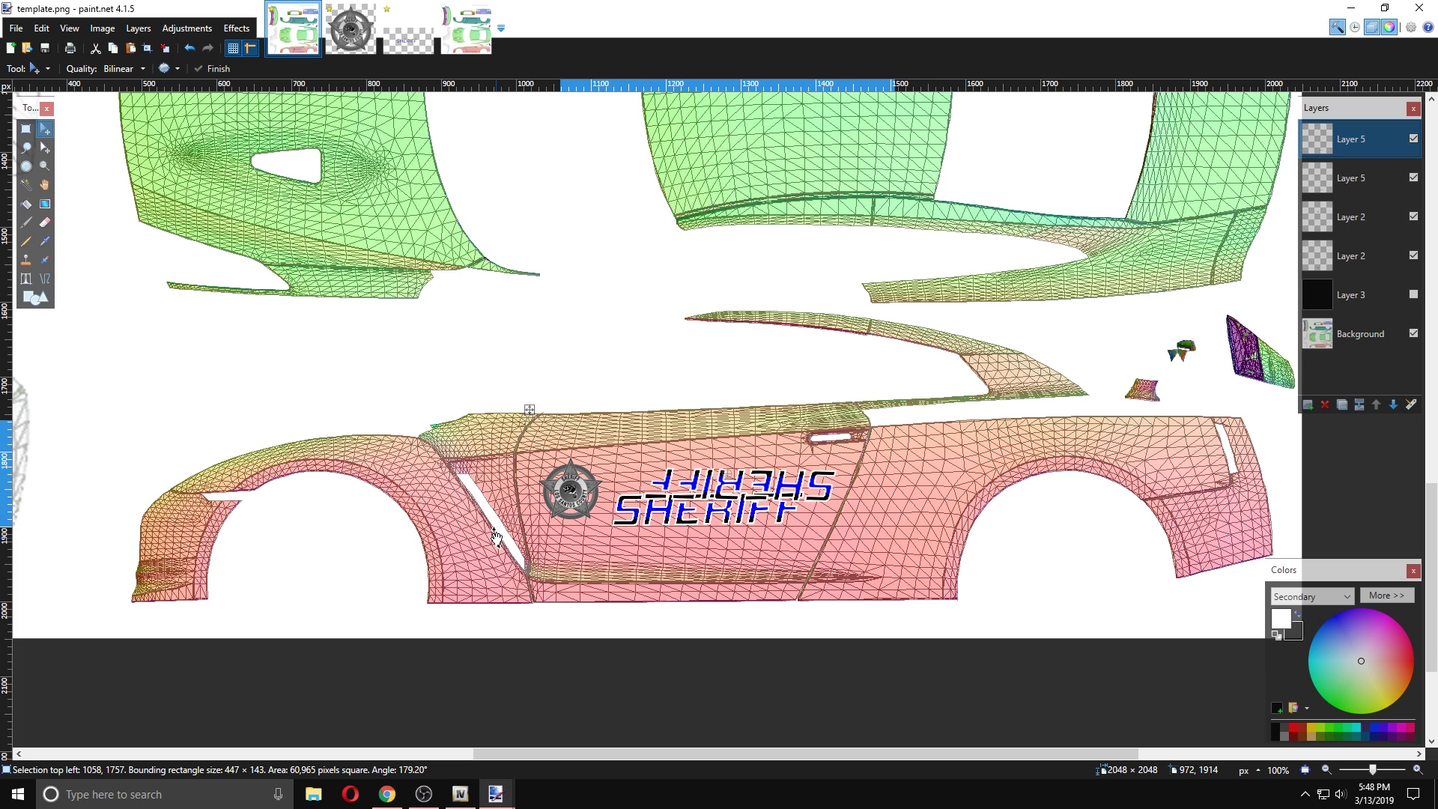
- Move the upside-down lettering onto the teal side's door beside the badge and fine-tune its rotation to about 178.93°
left_click_drag(759, 442, 736, 226)
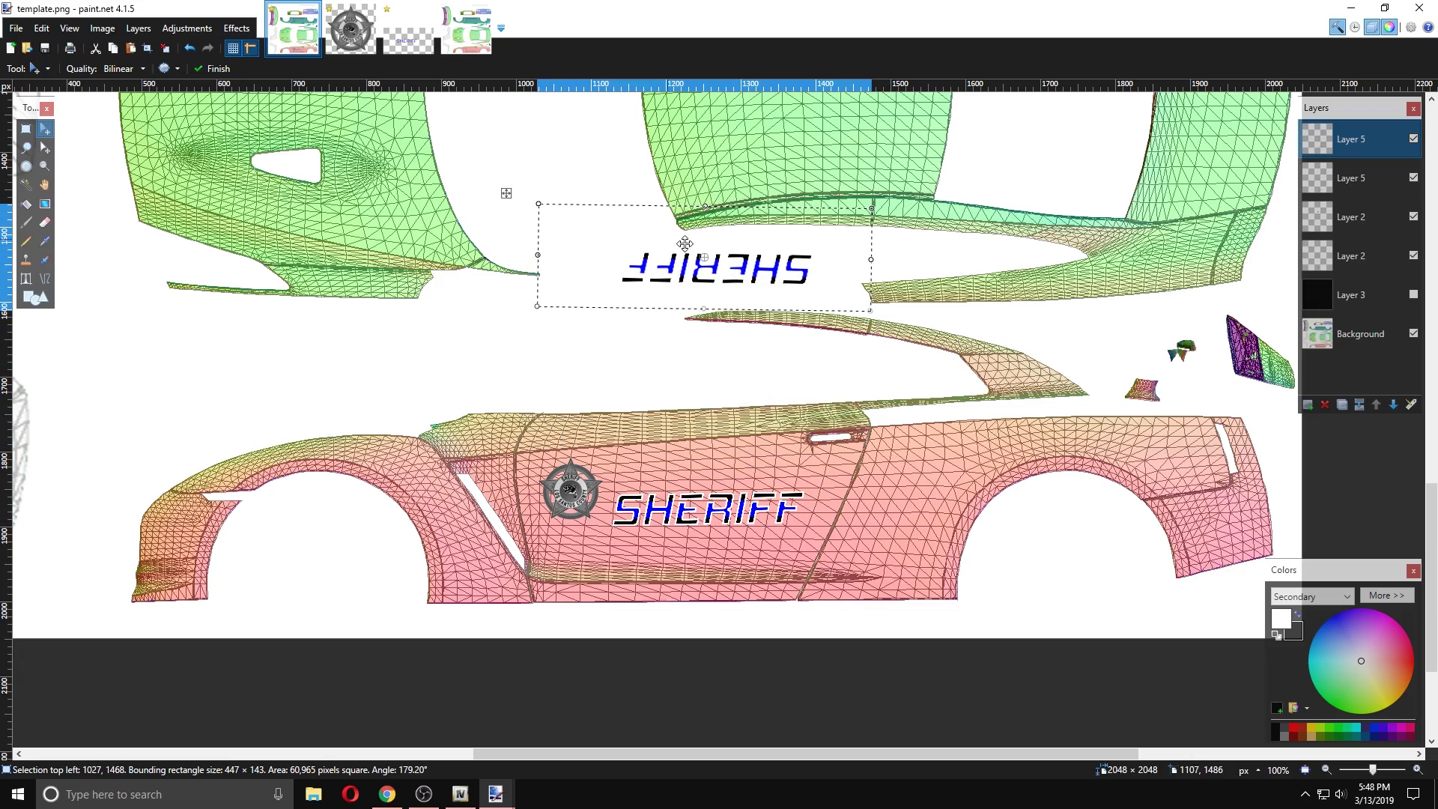
left_click_drag(535, 182, 534, 194)
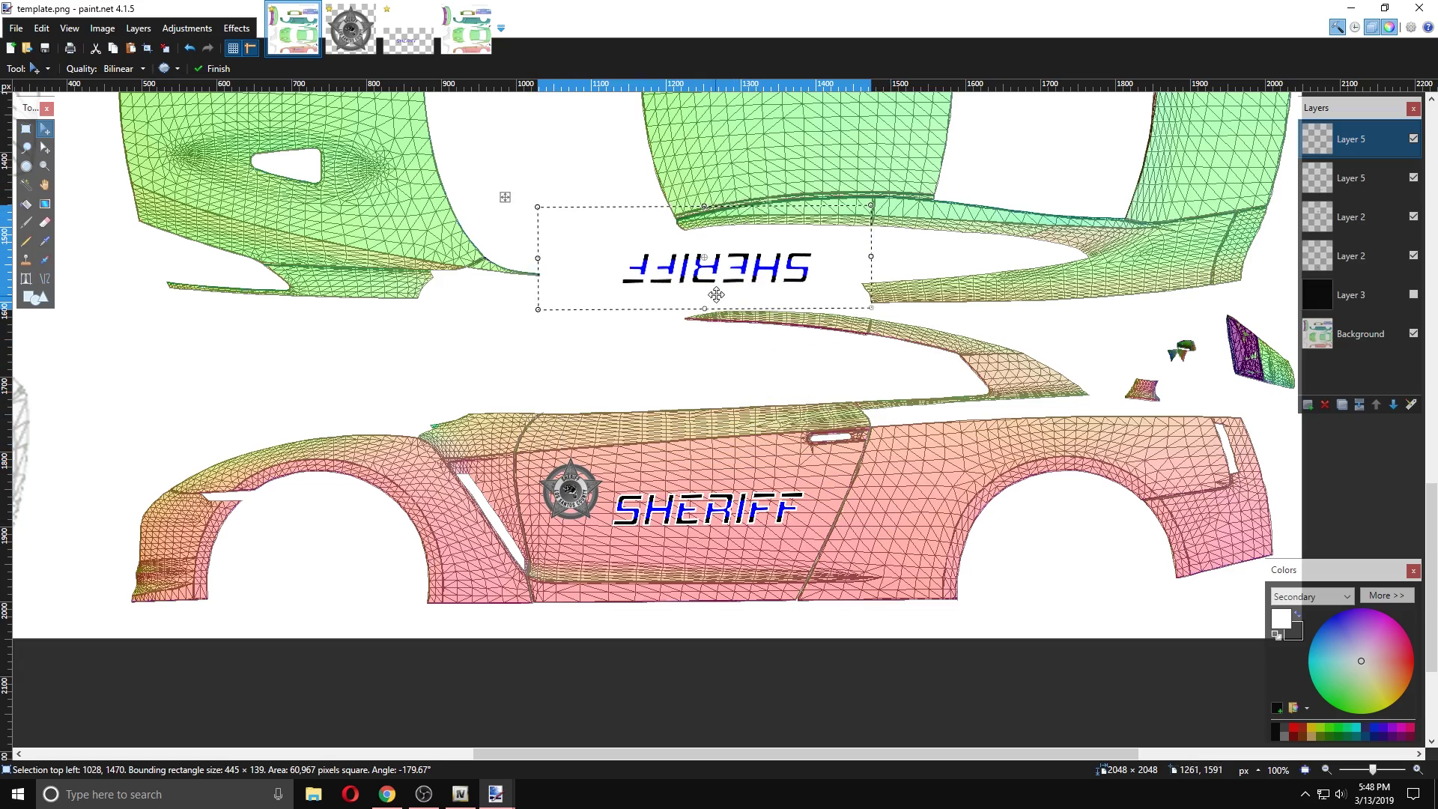
left_click_drag(761, 263, 761, 552)
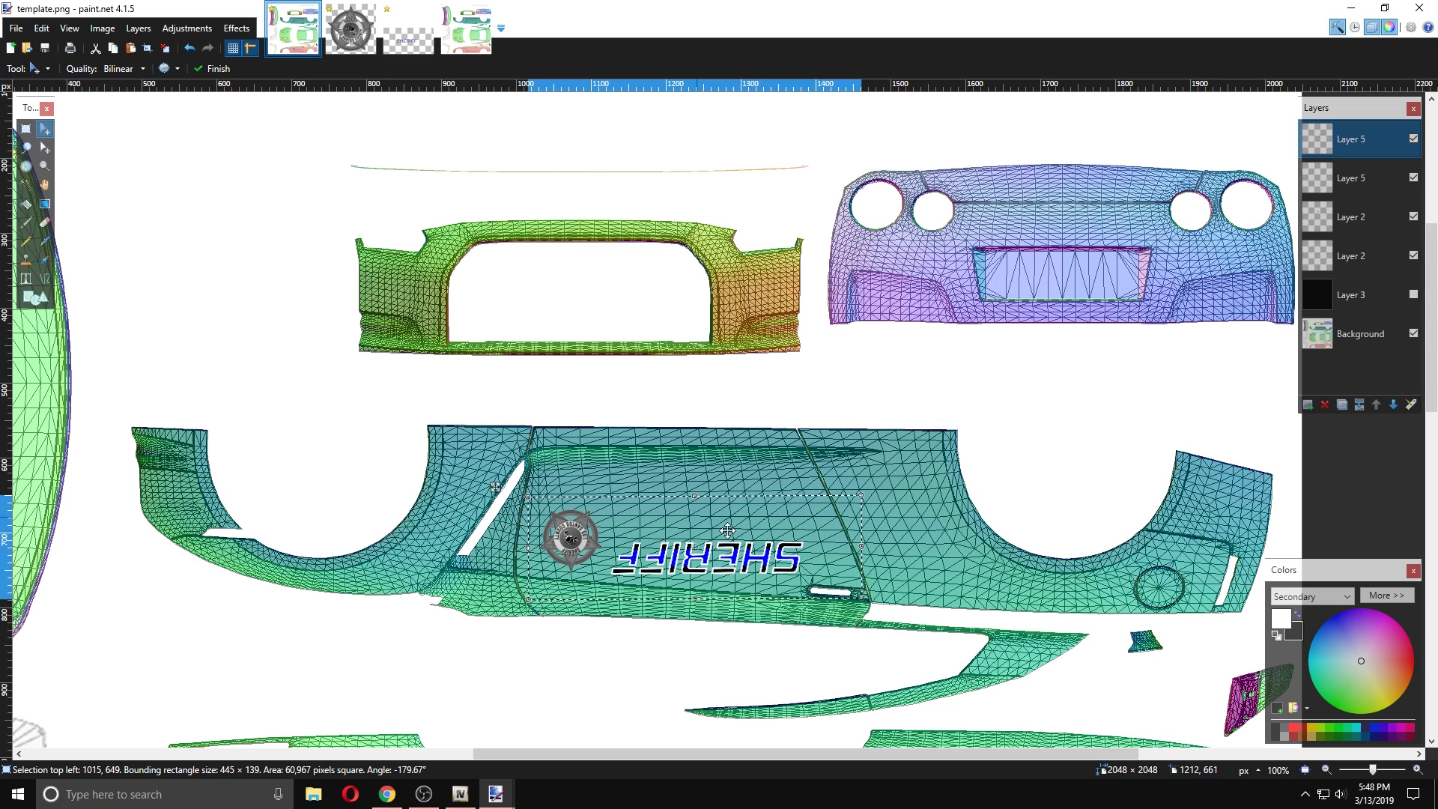
left_click_drag(524, 488, 522, 484)
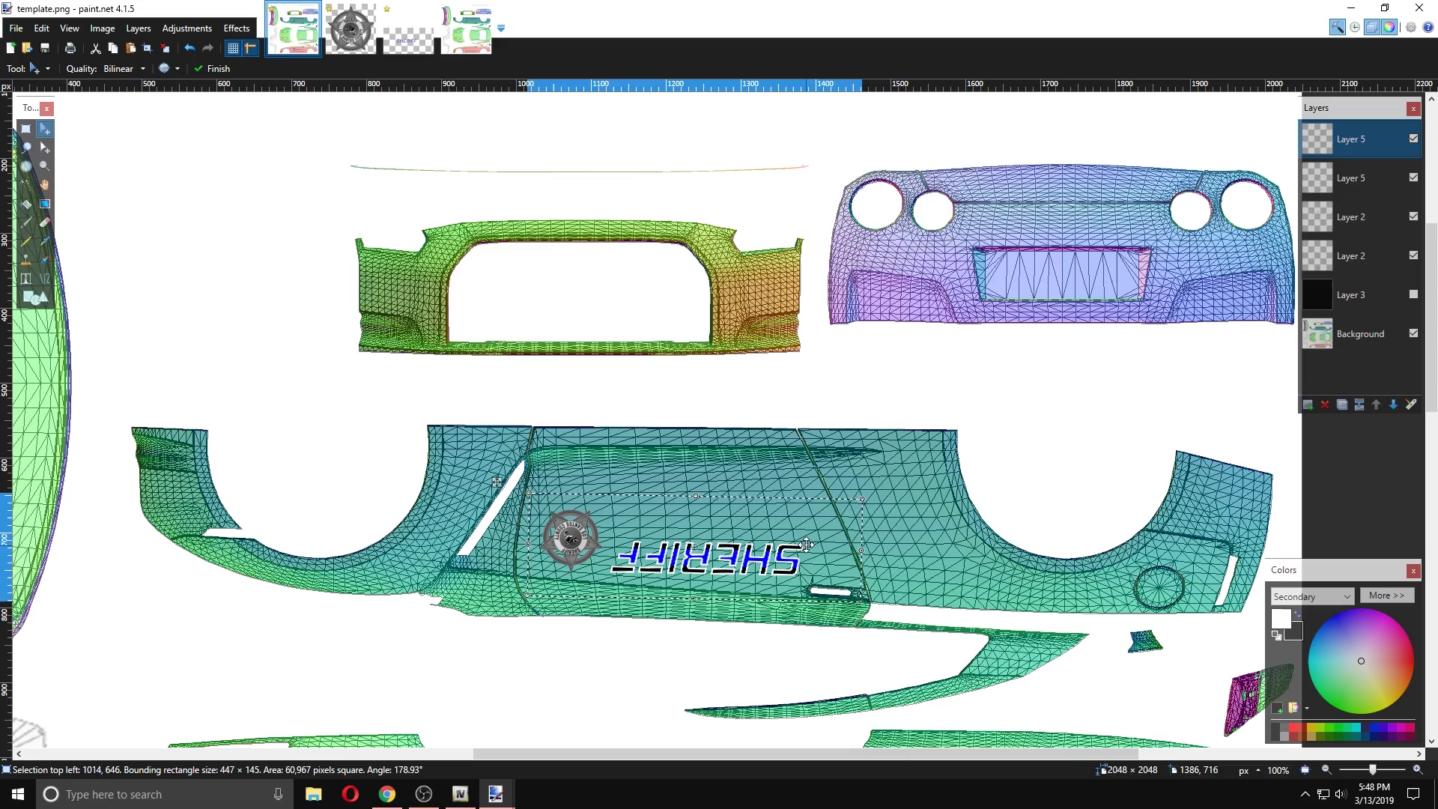
left_click_drag(807, 532, 807, 532)
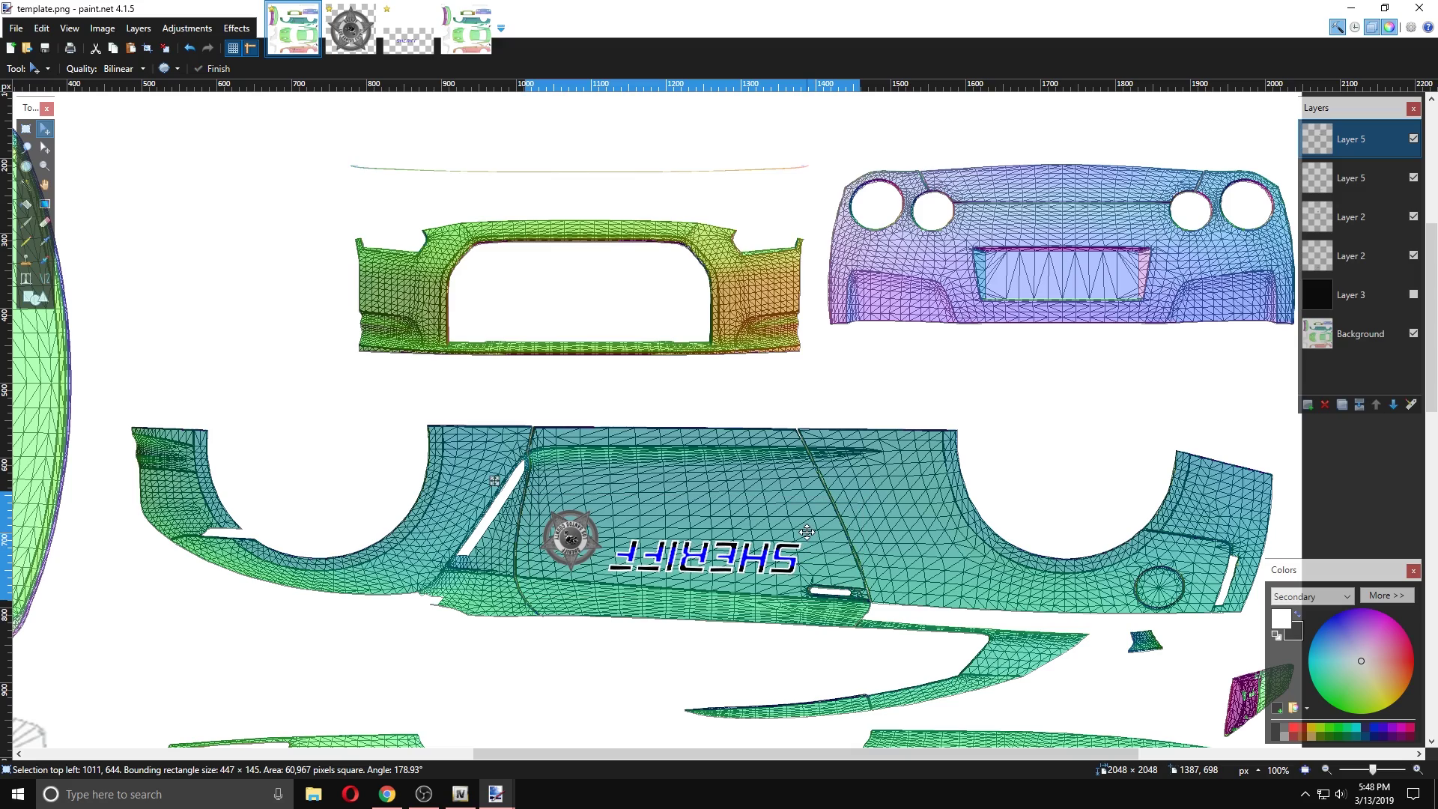
scroll(974, 537, "down", 3)
scroll(974, 537, "down", 6)
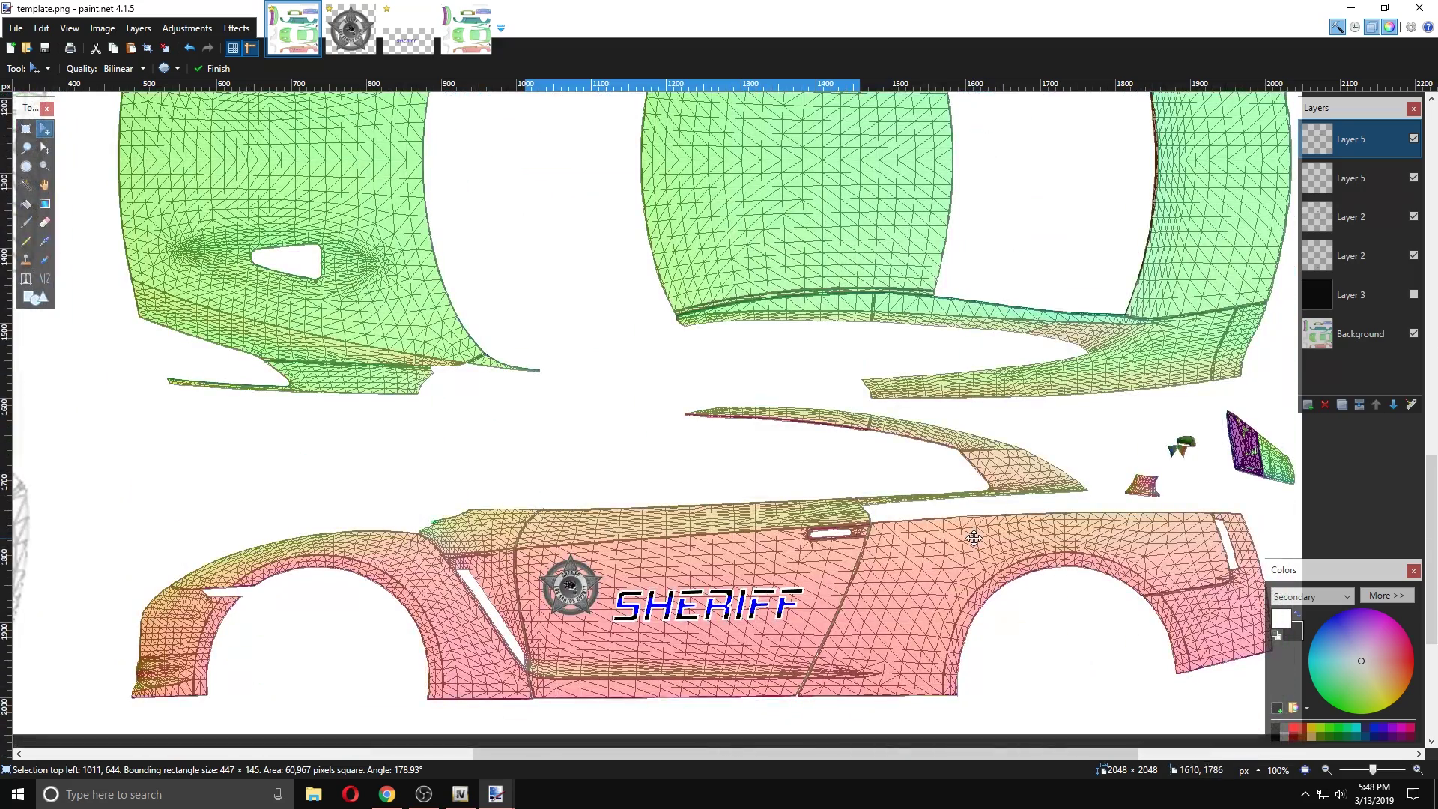
- Nudge the upside-down lettering upward on the teal side's door so it lines up with the badge, then deselect it
scroll(973, 537, "up", 1)
scroll(973, 537, "down", 1)
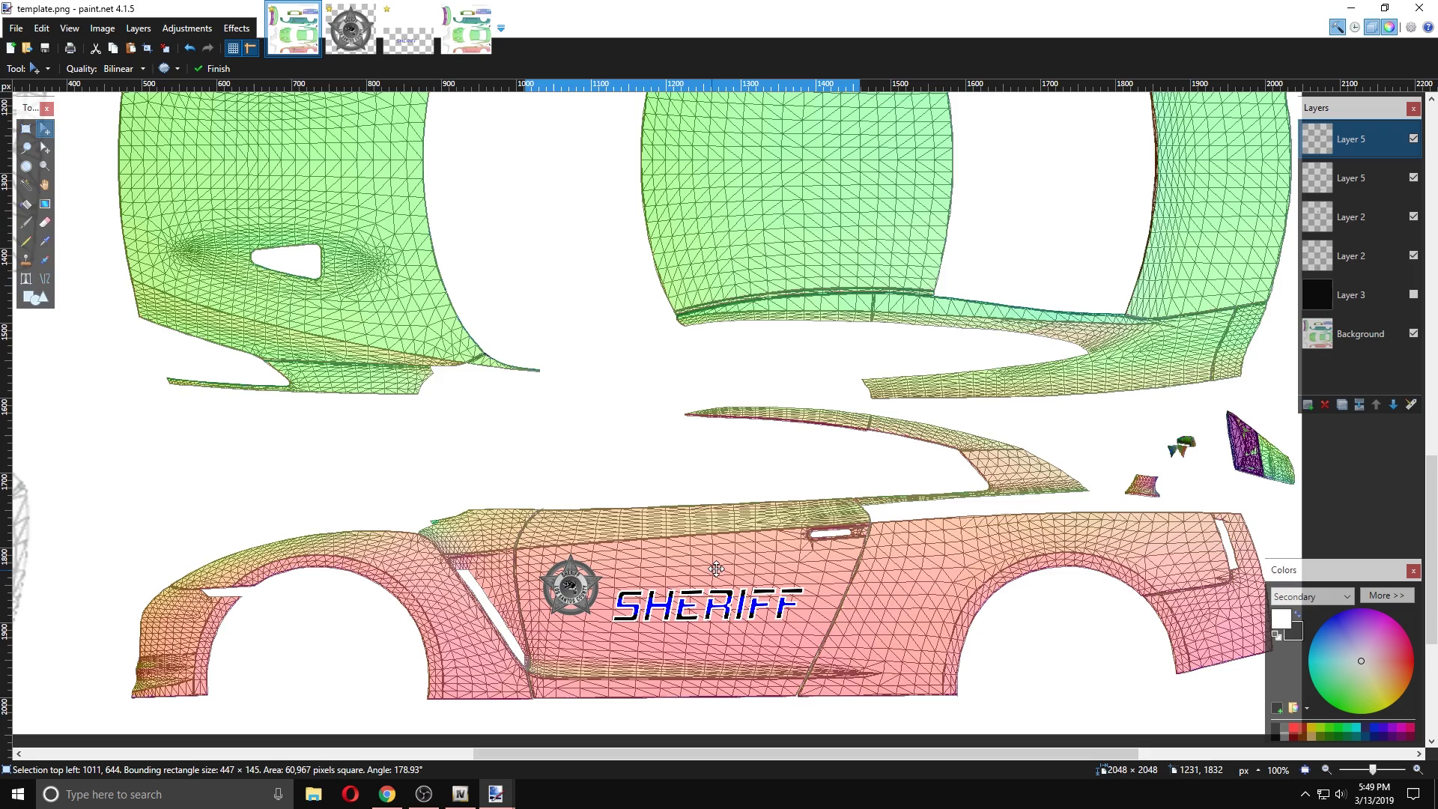
scroll(713, 569, "up", 7)
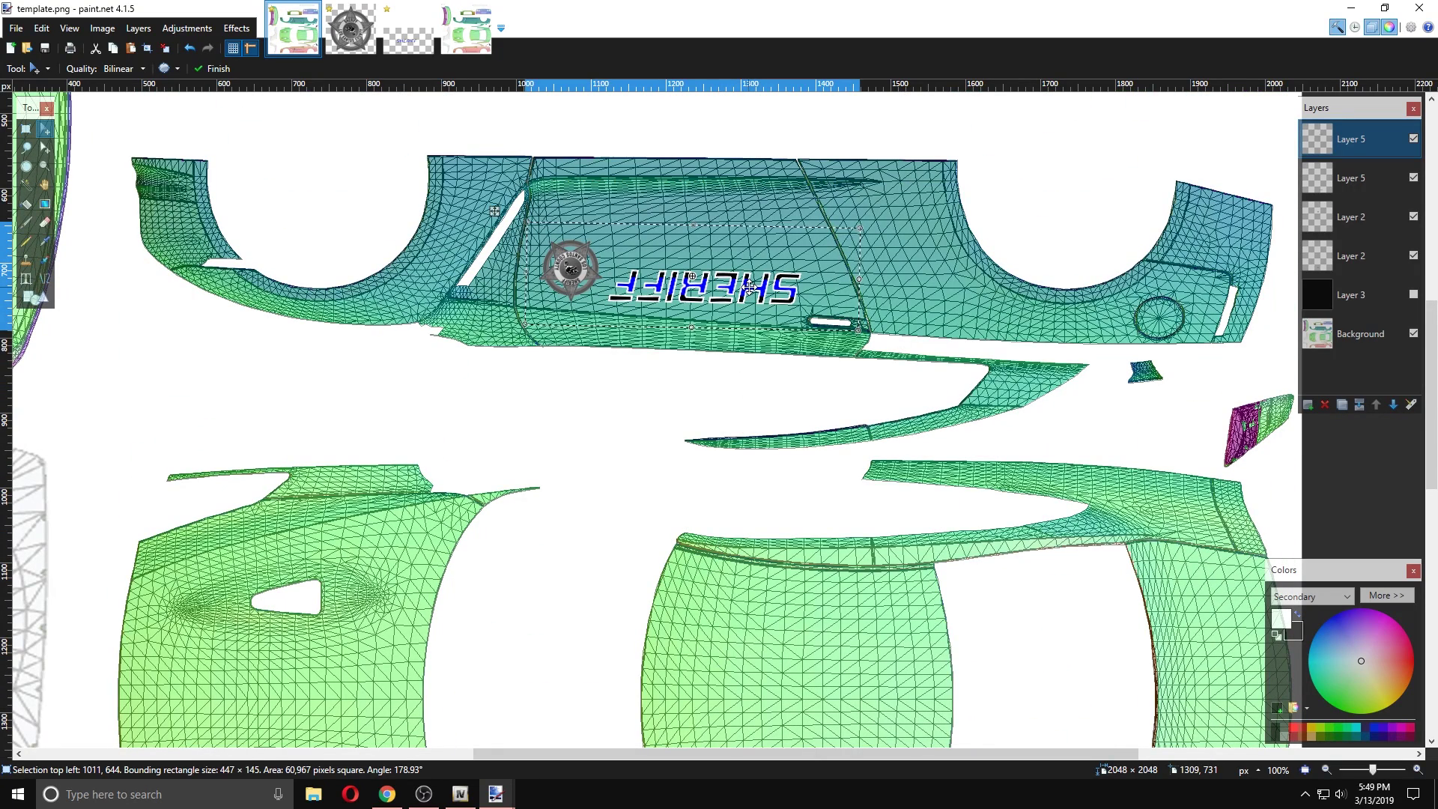
left_click_drag(749, 287, 754, 259)
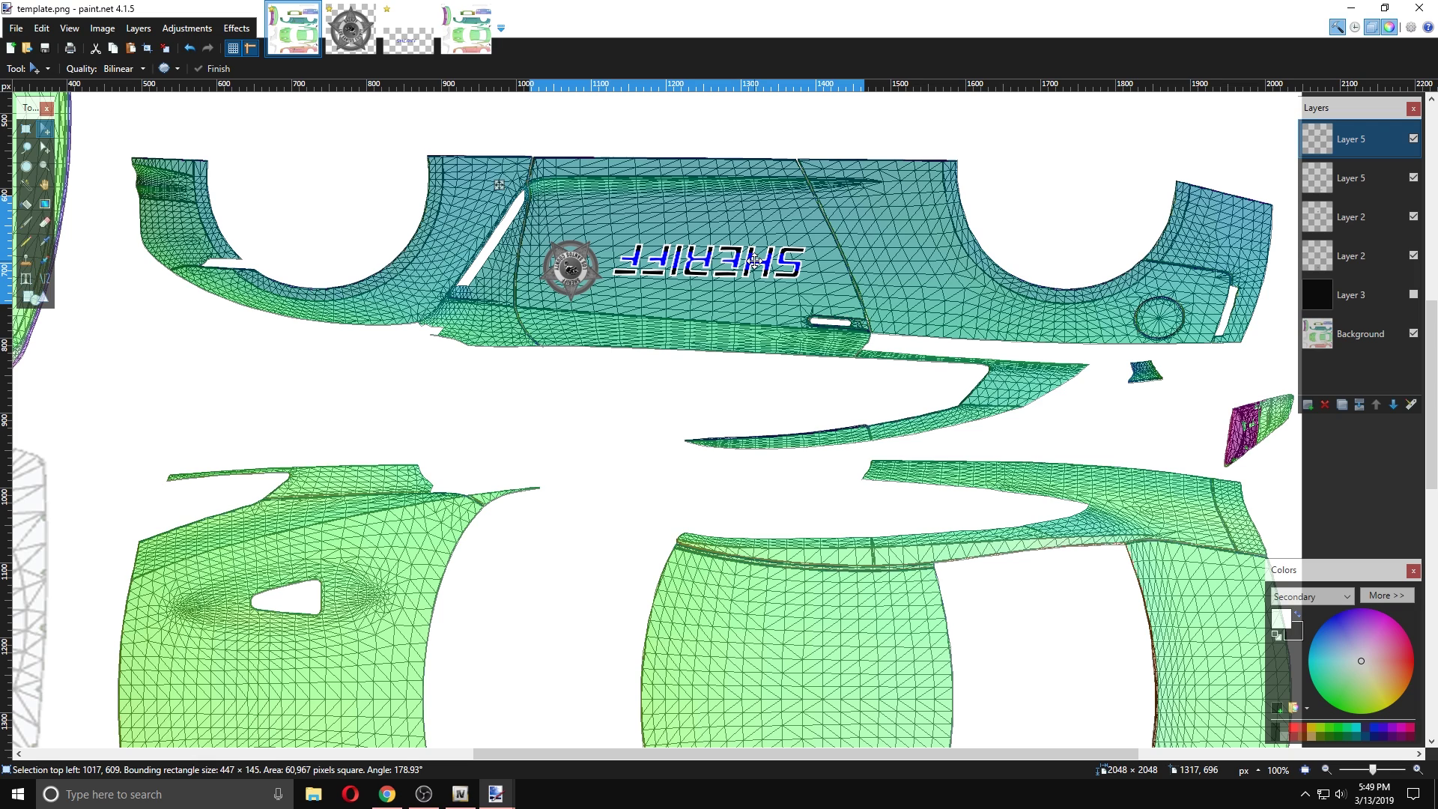
left_click_drag(754, 260, 753, 262)
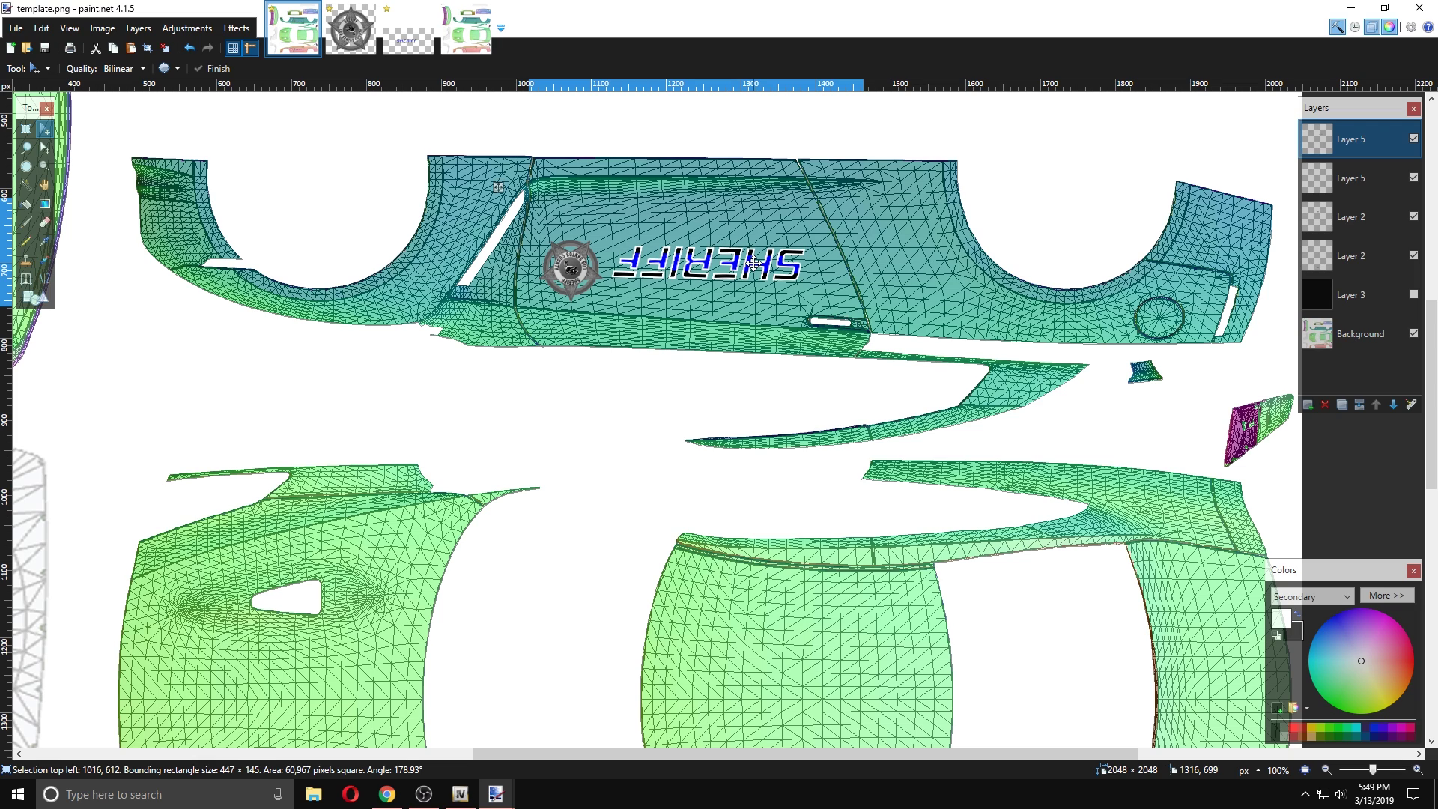
left_click_drag(754, 262, 753, 262)
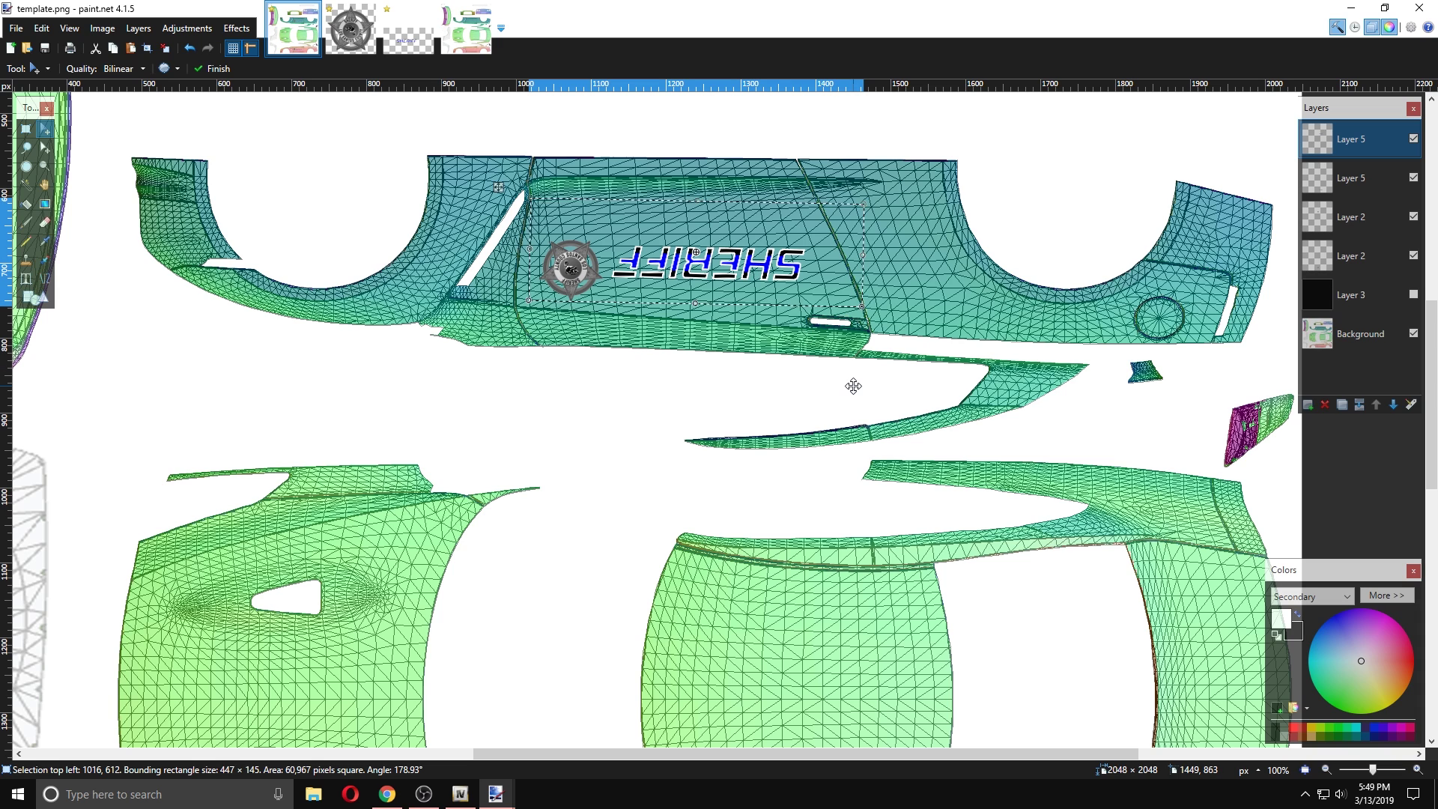
left_click(27, 128)
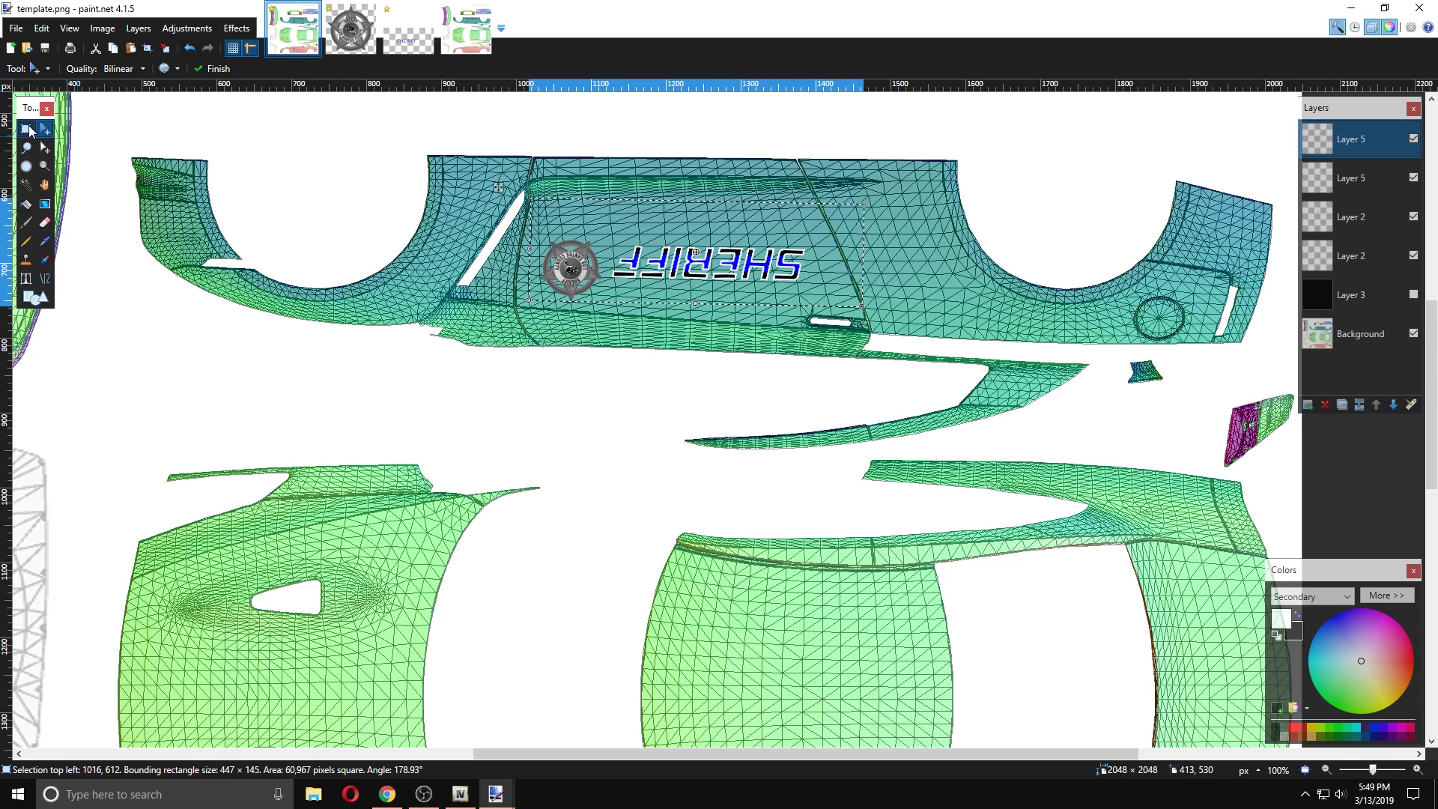
left_click(413, 365)
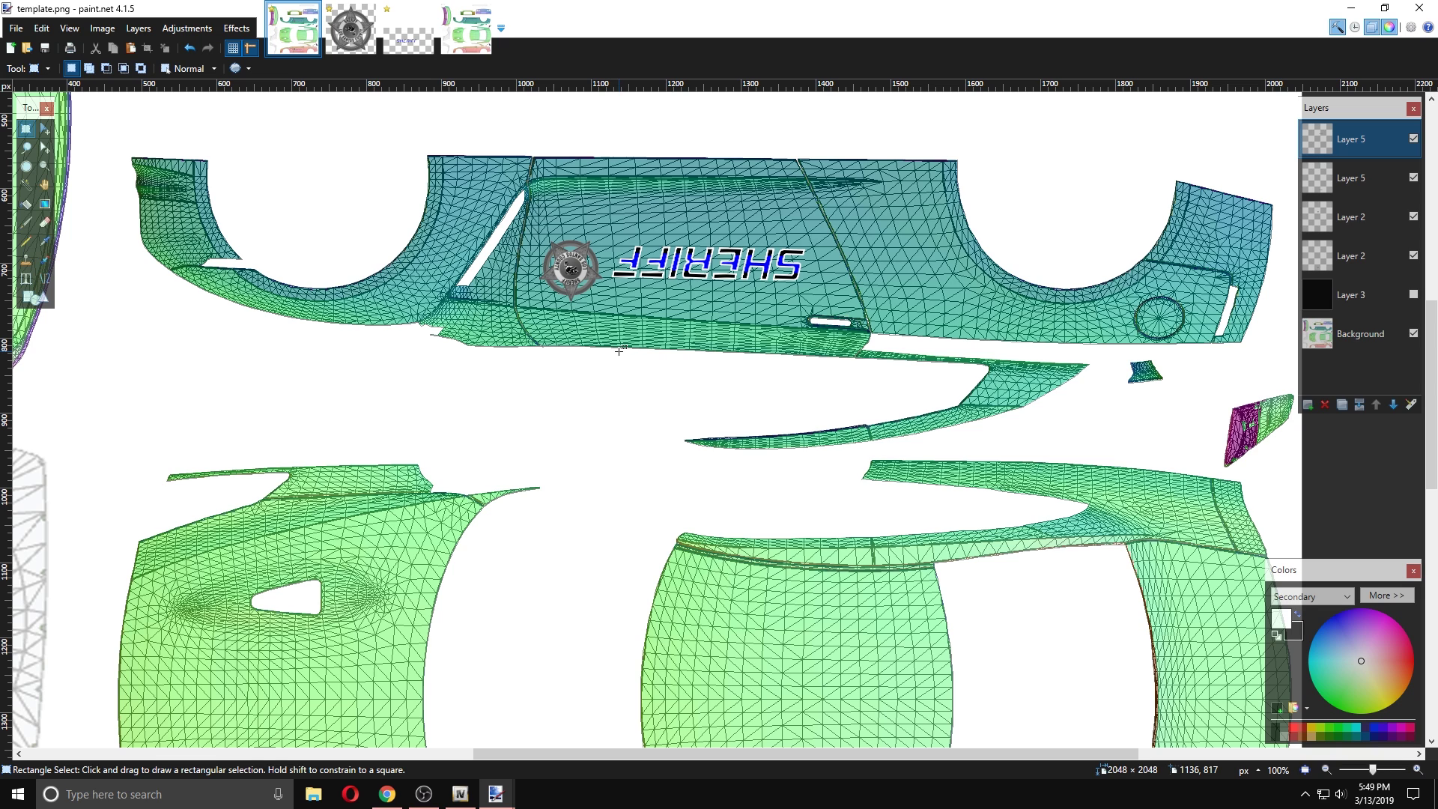
- Select the teal door's lettering with a rectangle of about 353 × 92 px and rotate it to about -0.56°
scroll(618, 350, "down", 8)
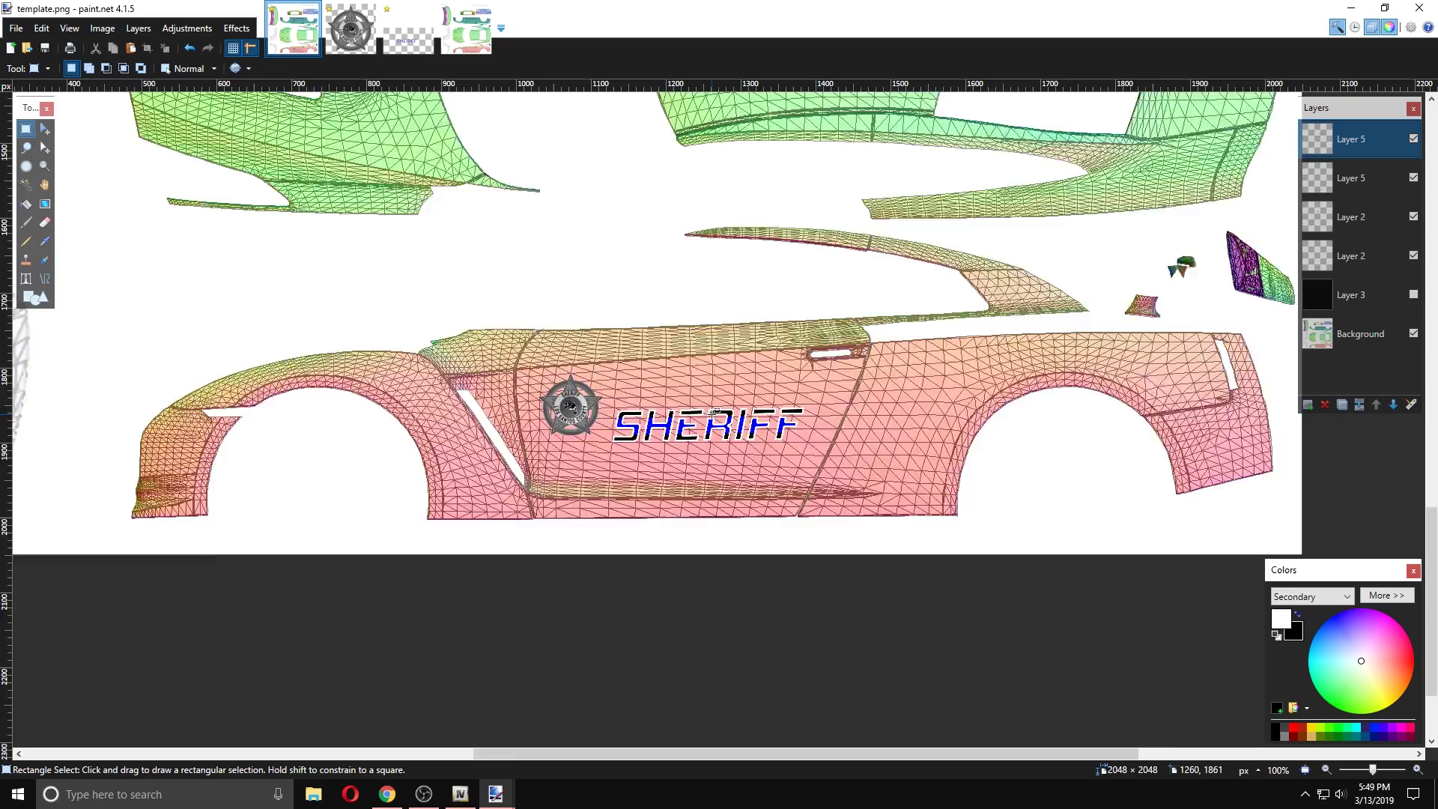
scroll(713, 411, "up", 10)
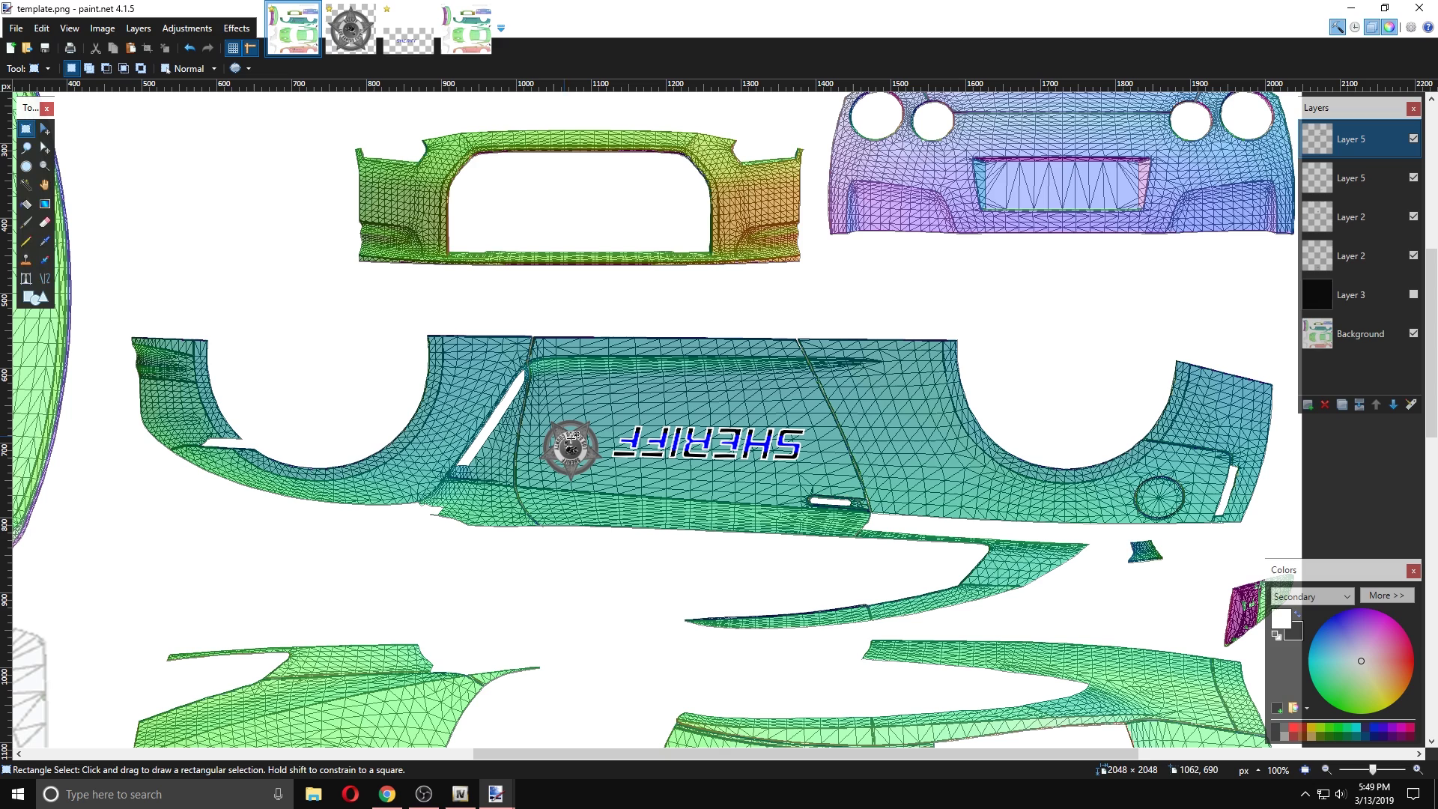
left_click_drag(577, 418, 843, 487)
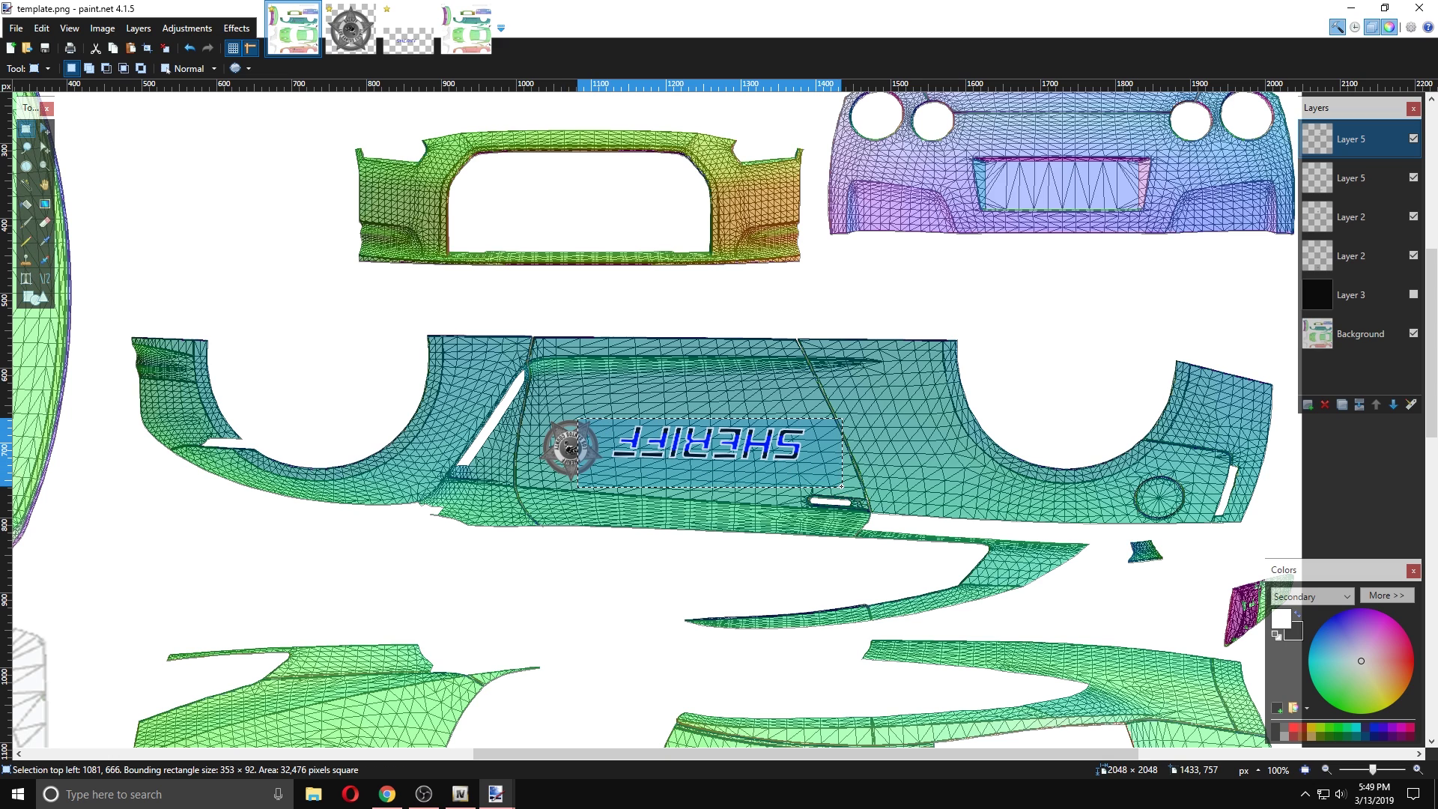
left_click(45, 129)
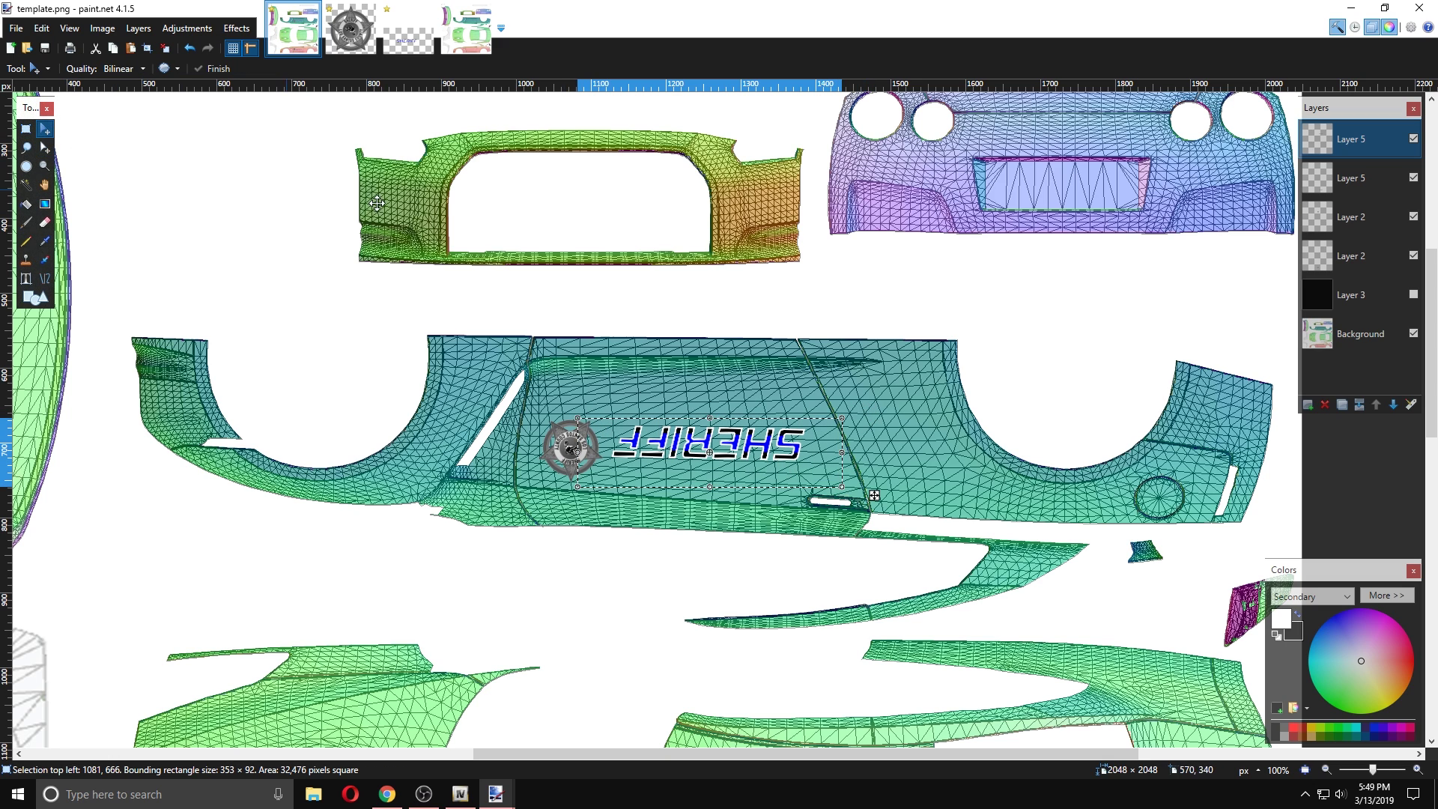
left_click_drag(853, 411, 854, 414)
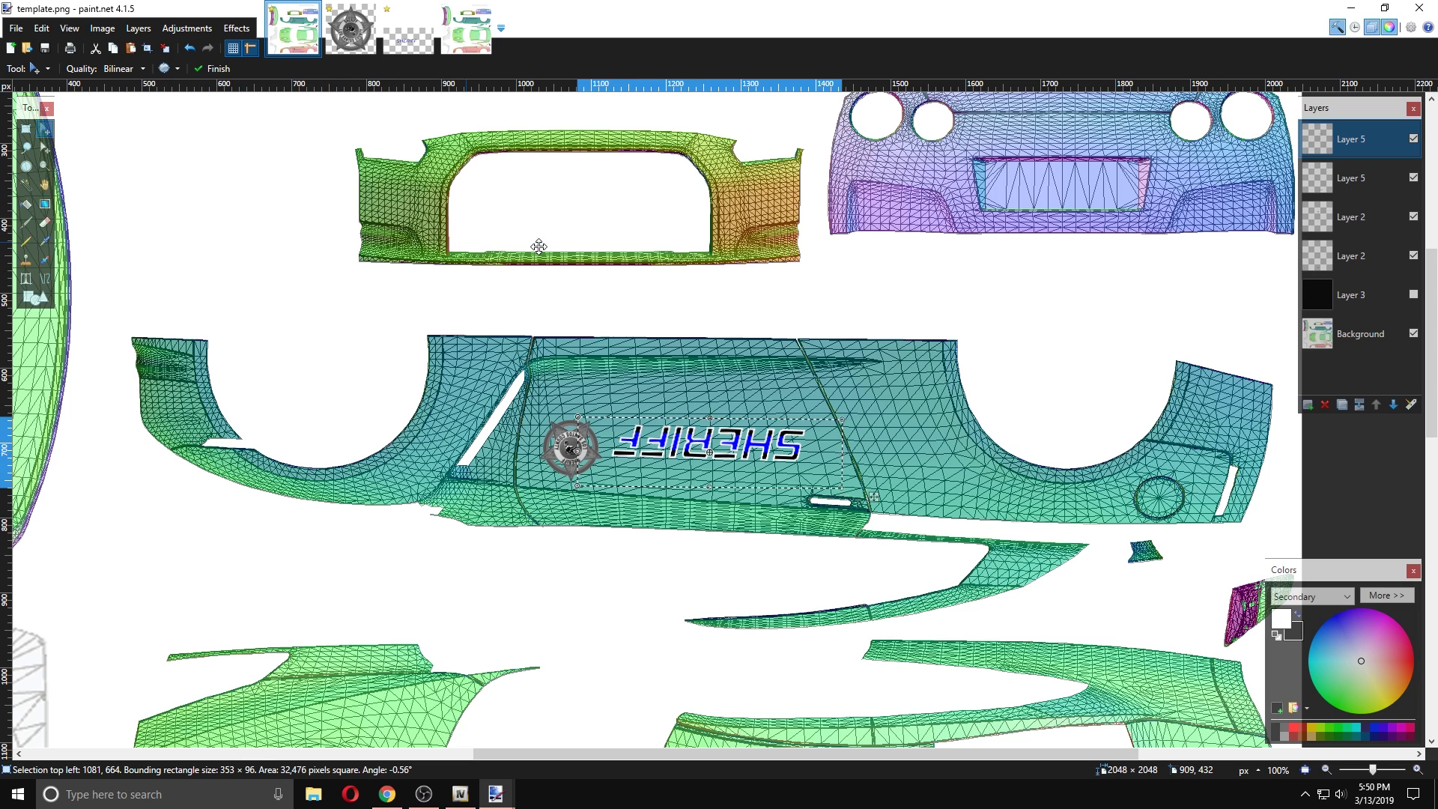
- Duplicate the teal door's lettering layer and rotate the copy upright to about -179.48°, clear of the door
left_click(1308, 405)
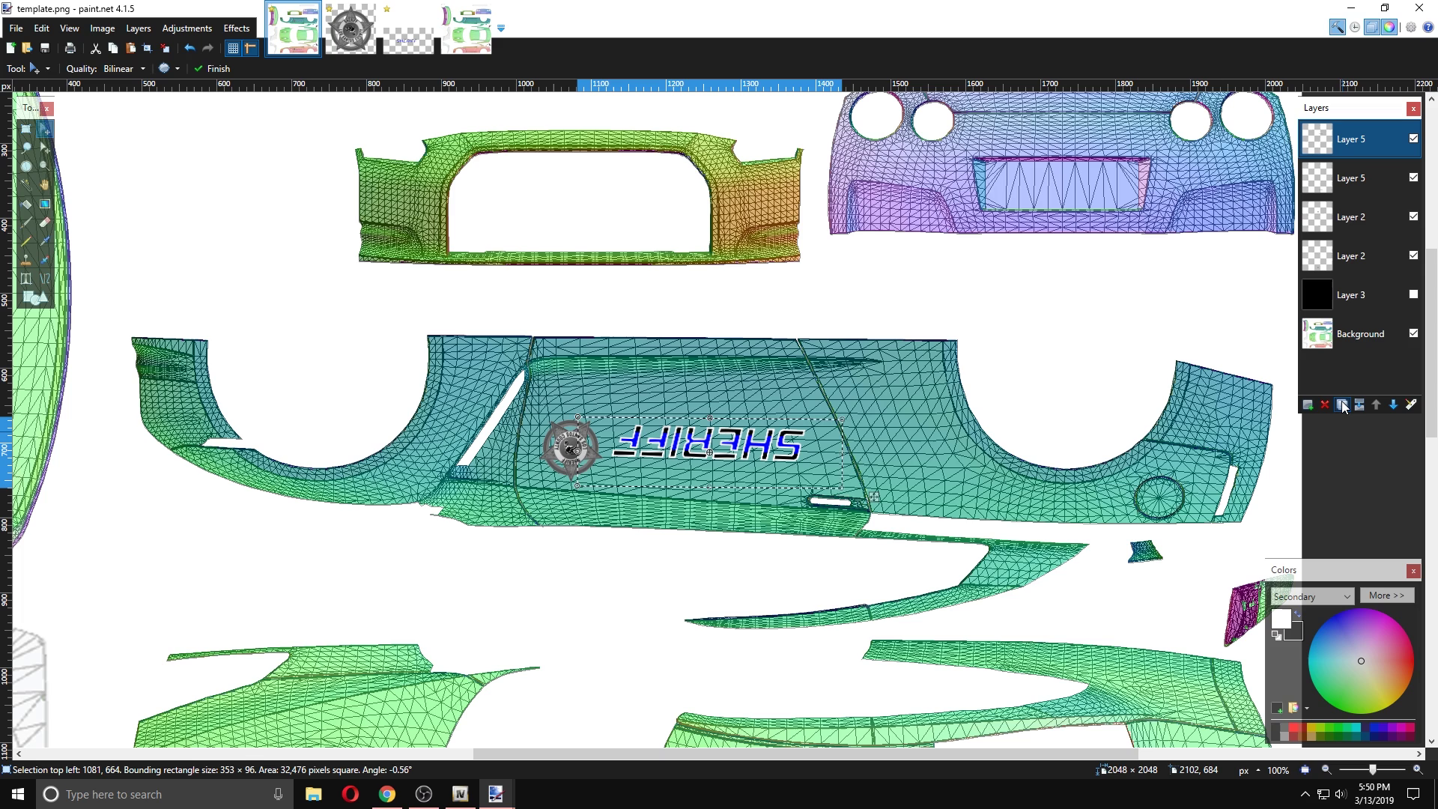
left_click_drag(878, 498, 1123, 334)
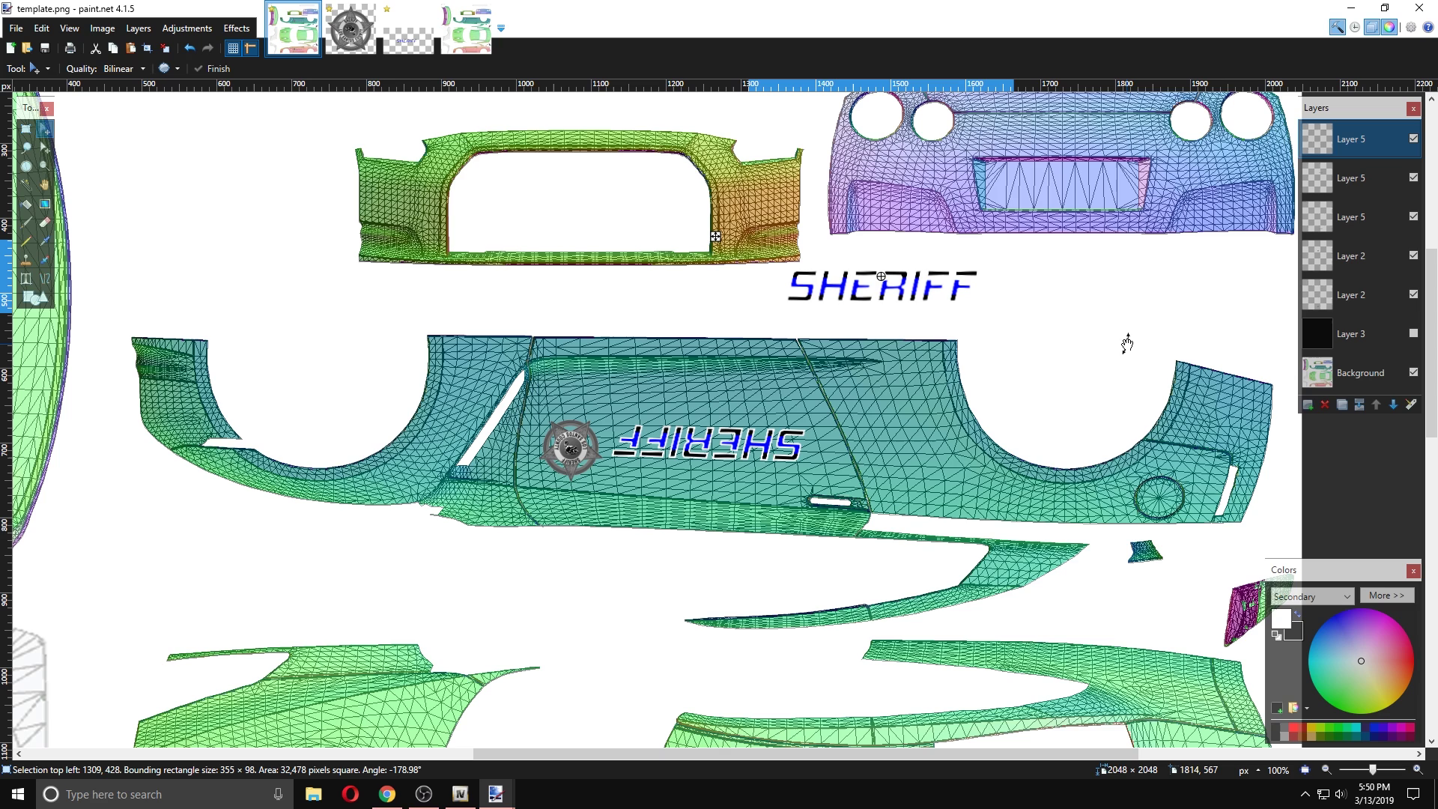
left_click_drag(1041, 235, 1036, 234)
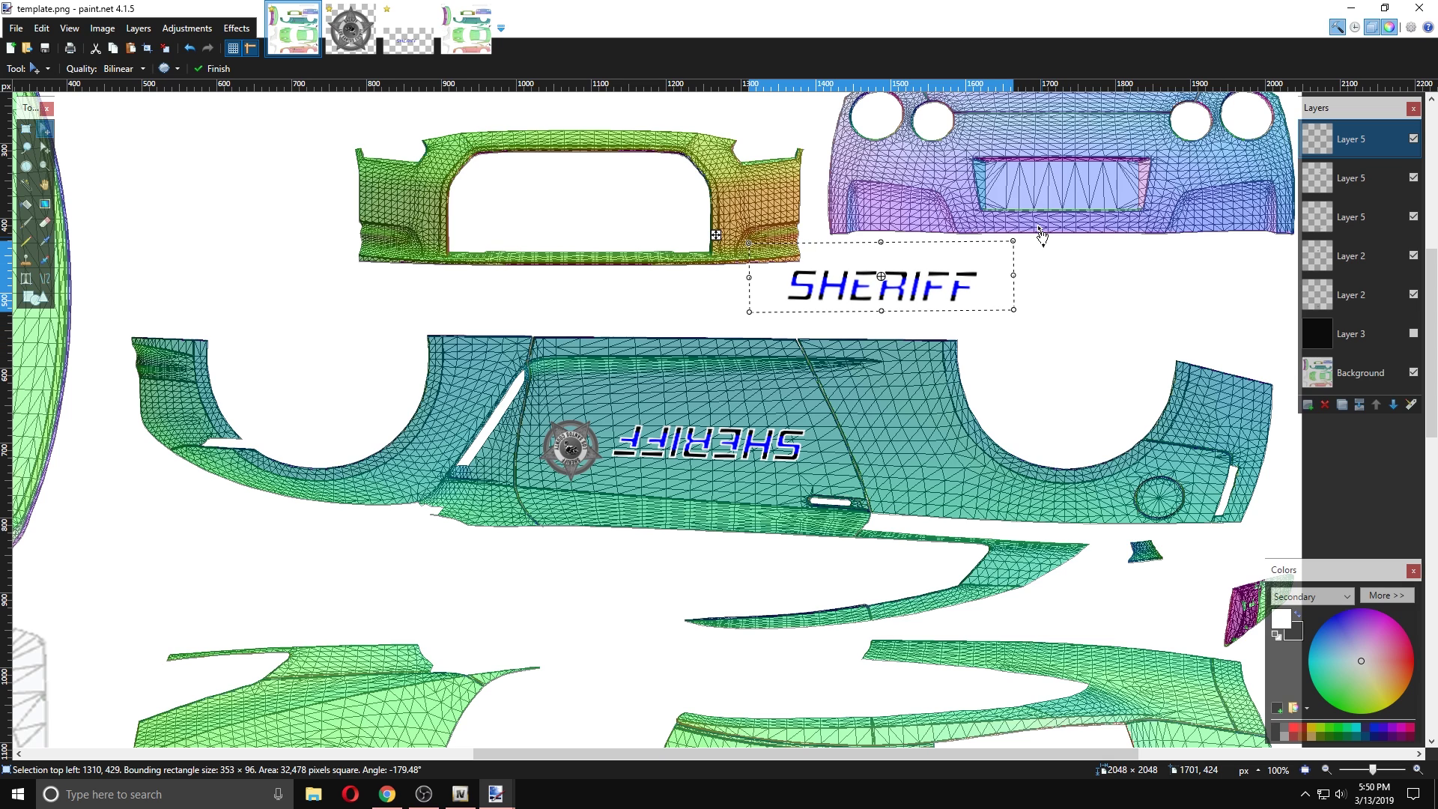
key("Return")
- Move the upright lettering onto the blue-purple rear panel and scale its selection down to about 215 × 58 px
left_click_drag(957, 278, 1141, 104)
scroll(1150, 342, "up", 5)
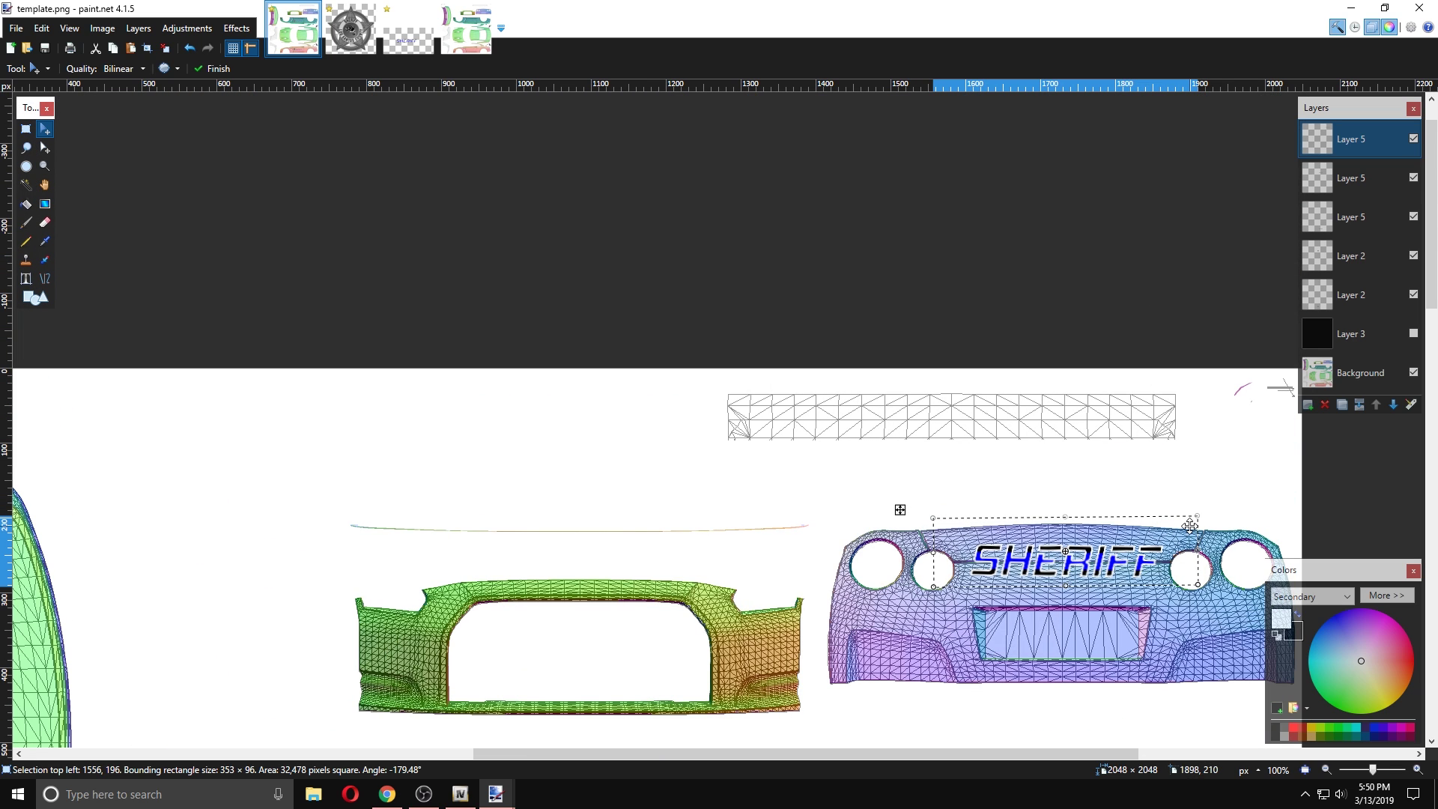
left_click_drag(1197, 519, 1109, 550)
- Nudge the rear lettering up and to the right, to a selection origin of about 1618, 197
left_click(43, 165)
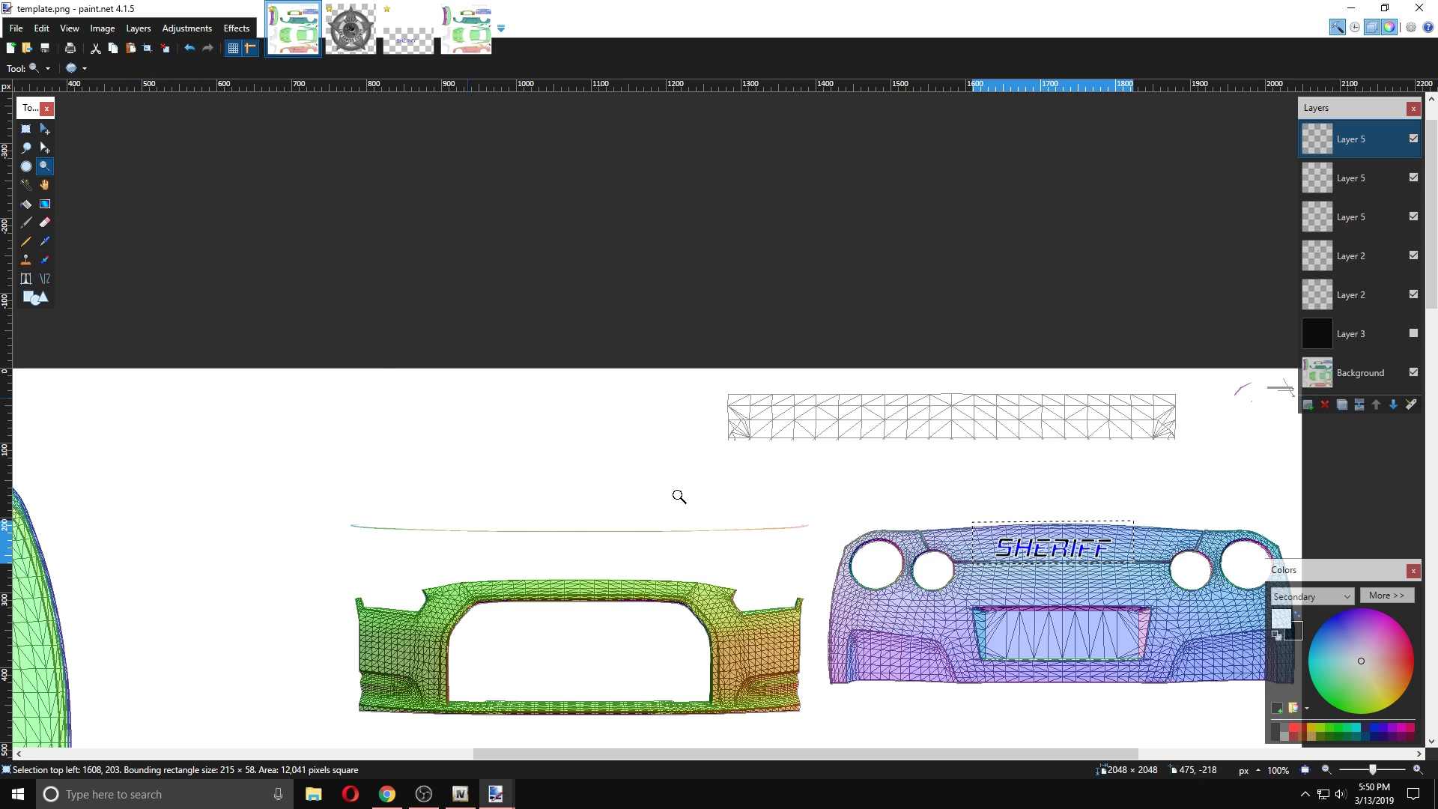
left_click(1095, 606)
left_click(1094, 607)
left_click(1095, 607)
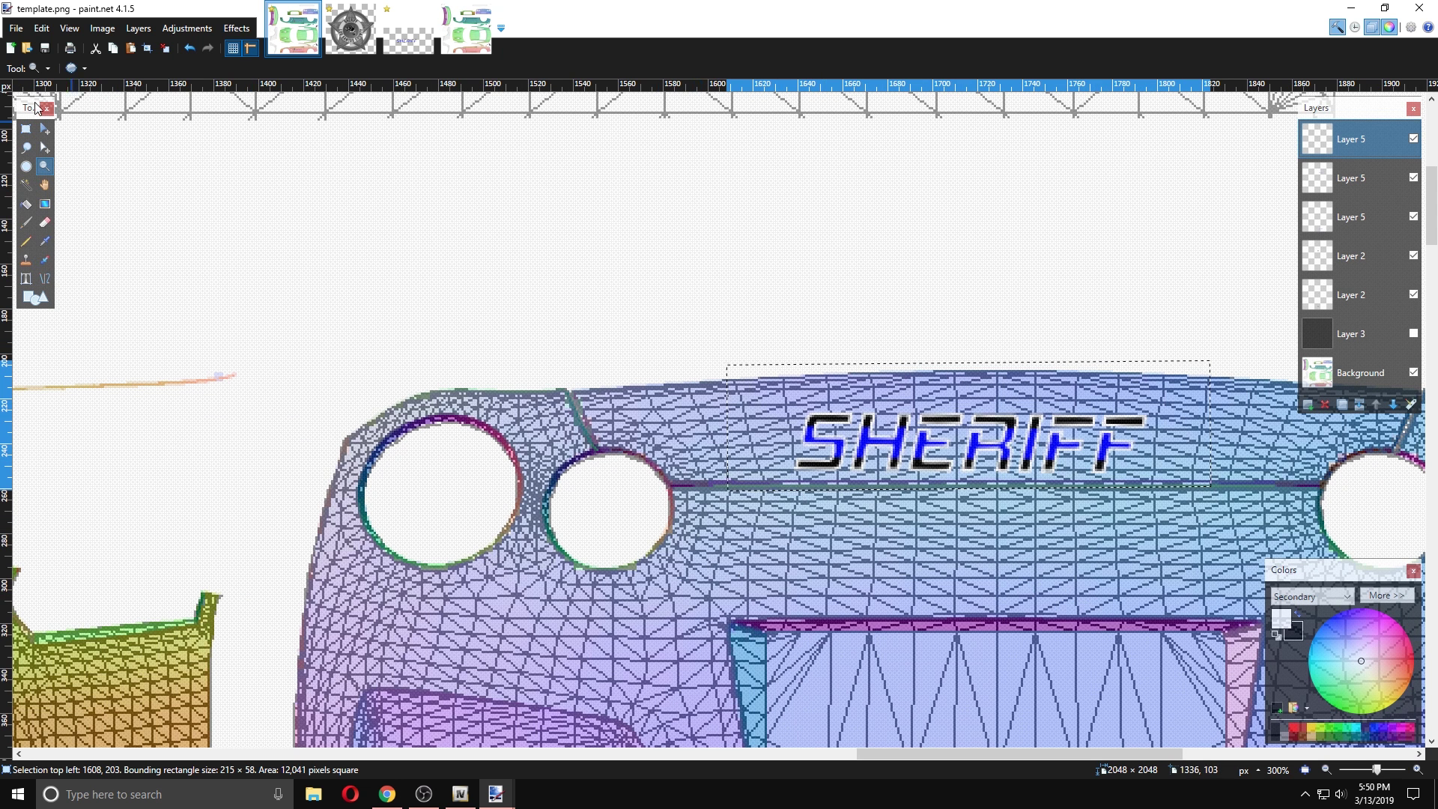
left_click(25, 128)
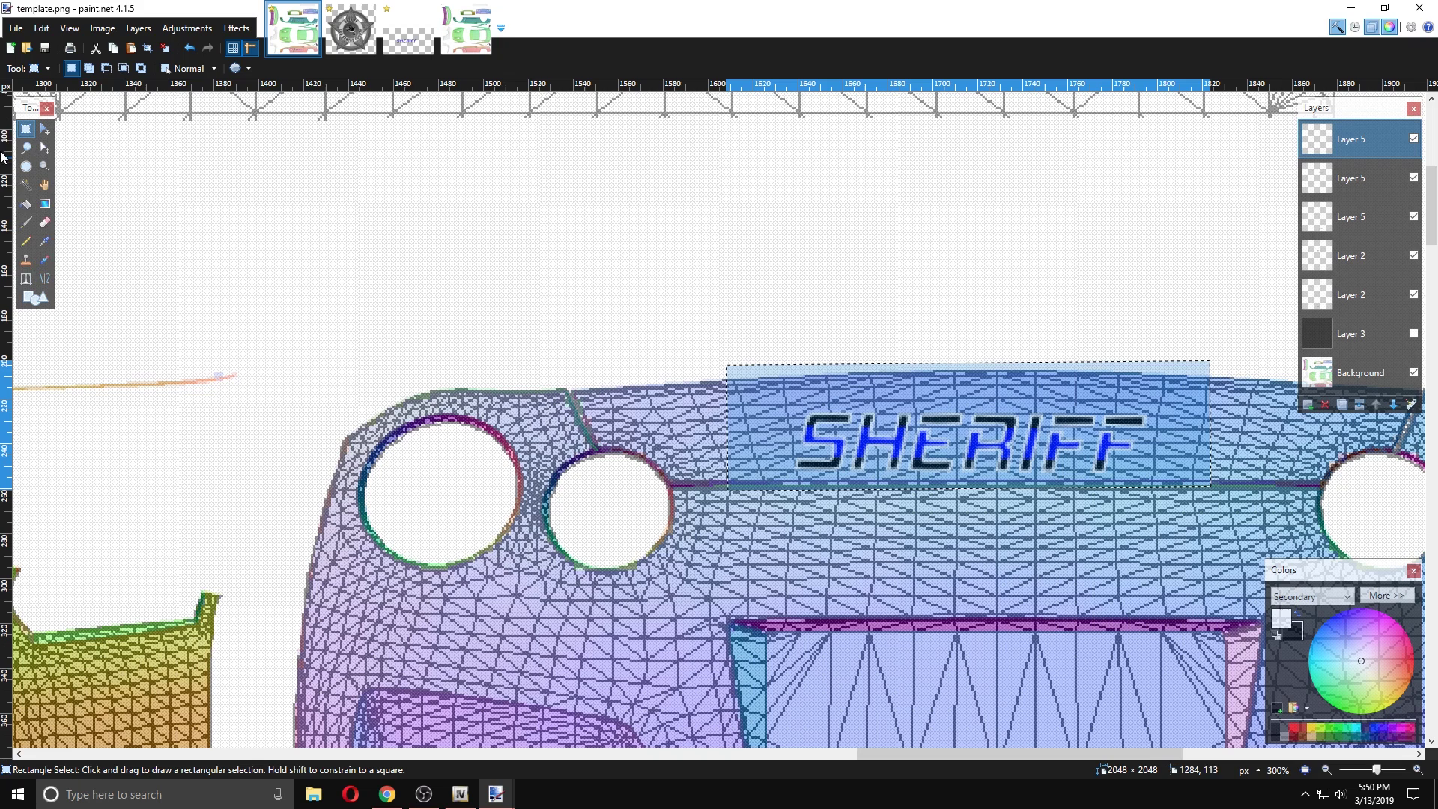
left_click(44, 128)
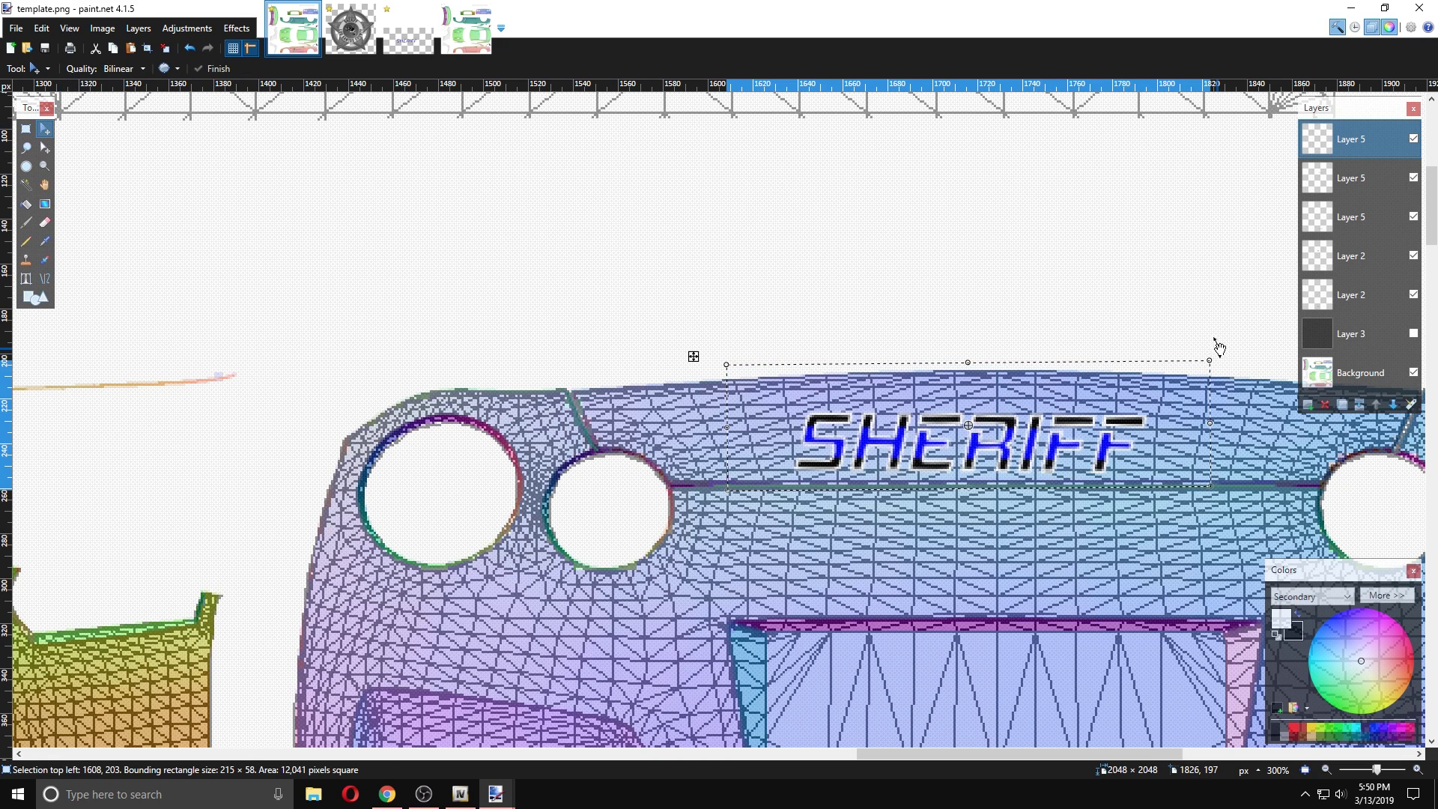
left_click_drag(1116, 394, 1109, 396)
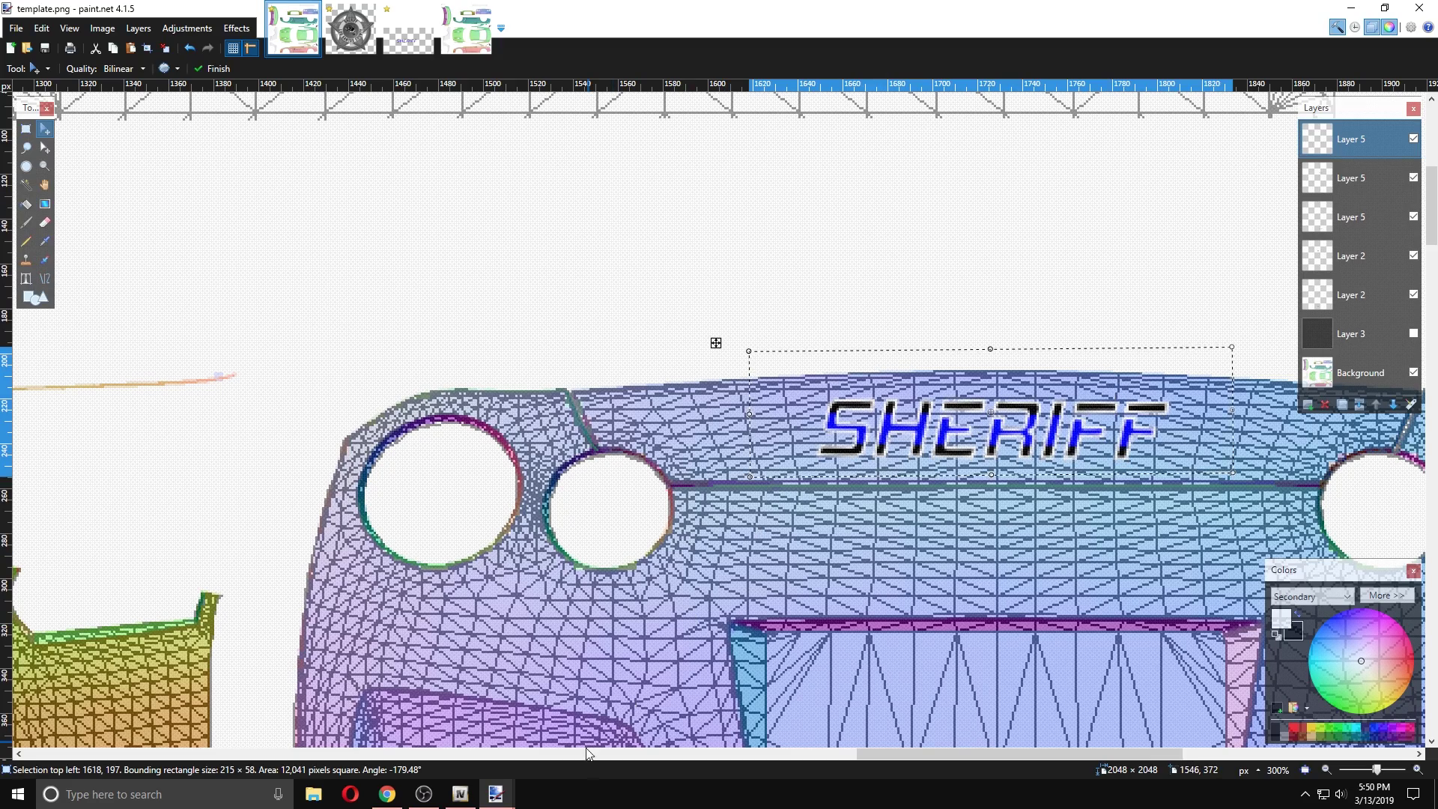
- Scale the rear lettering's selection to about 207 × 56 px, centre it between the round lights at about 1624, 203, and deselect
left_click_drag(948, 752, 985, 752)
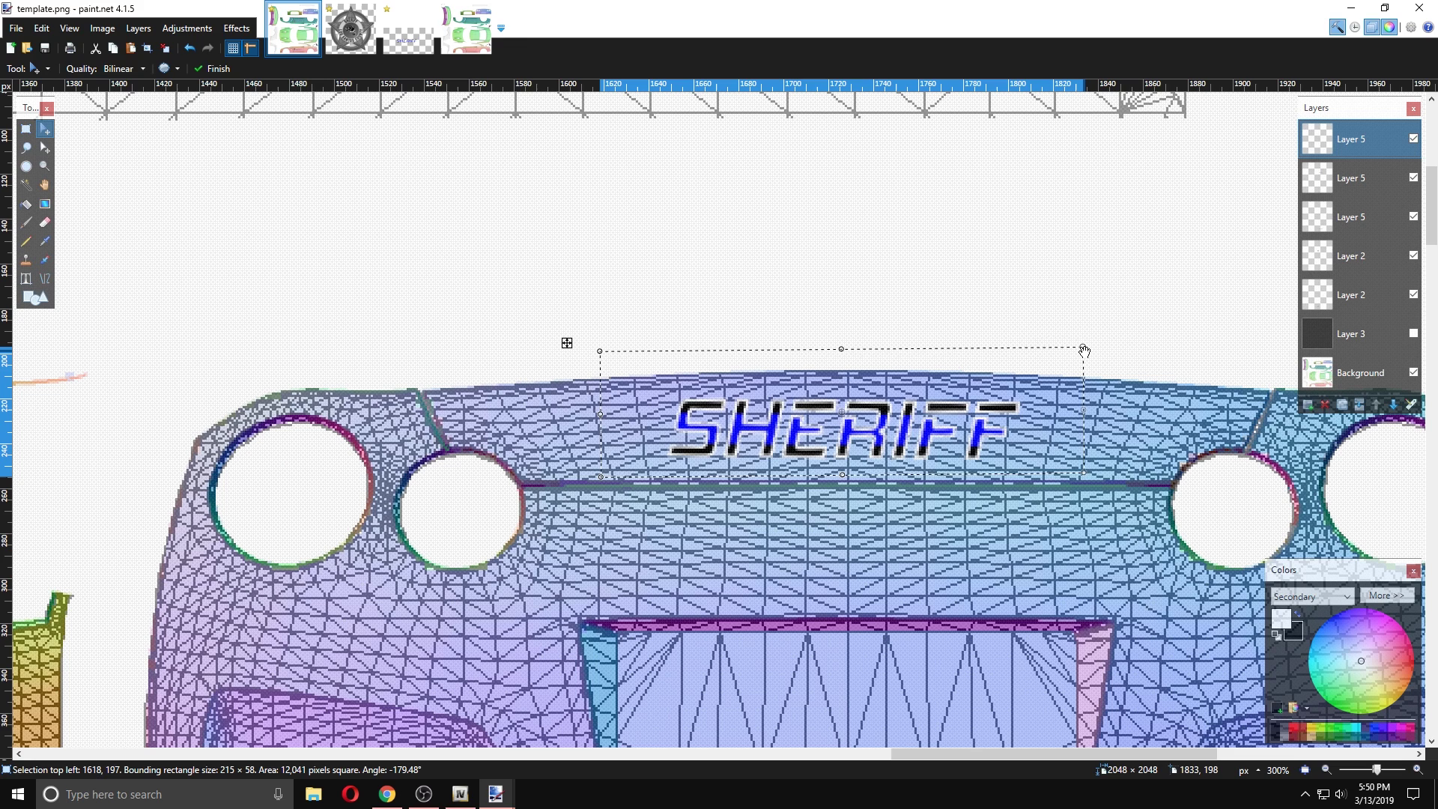
left_click_drag(1083, 348, 1067, 354)
scroll(1033, 420, "down", 1)
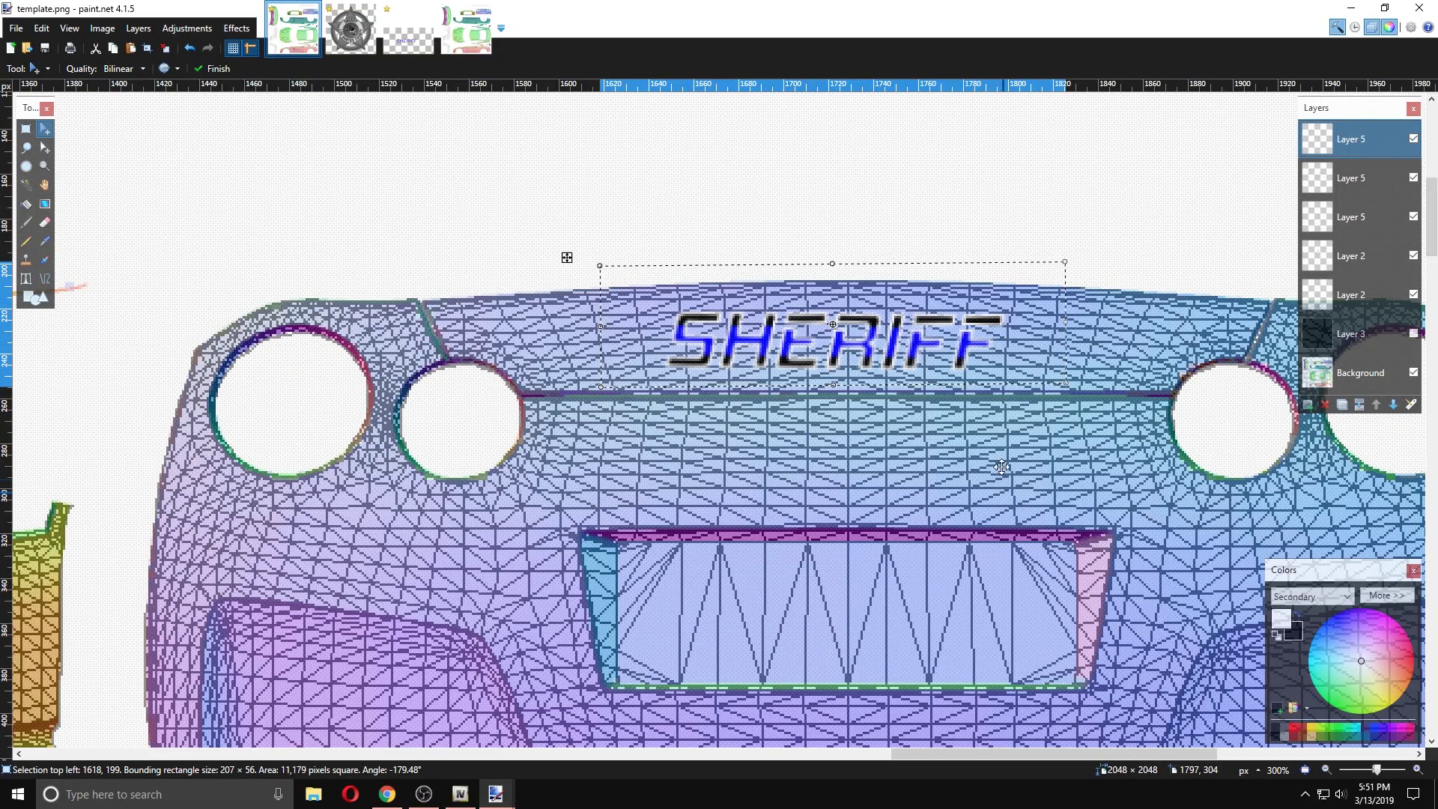
left_click_drag(946, 354, 957, 363)
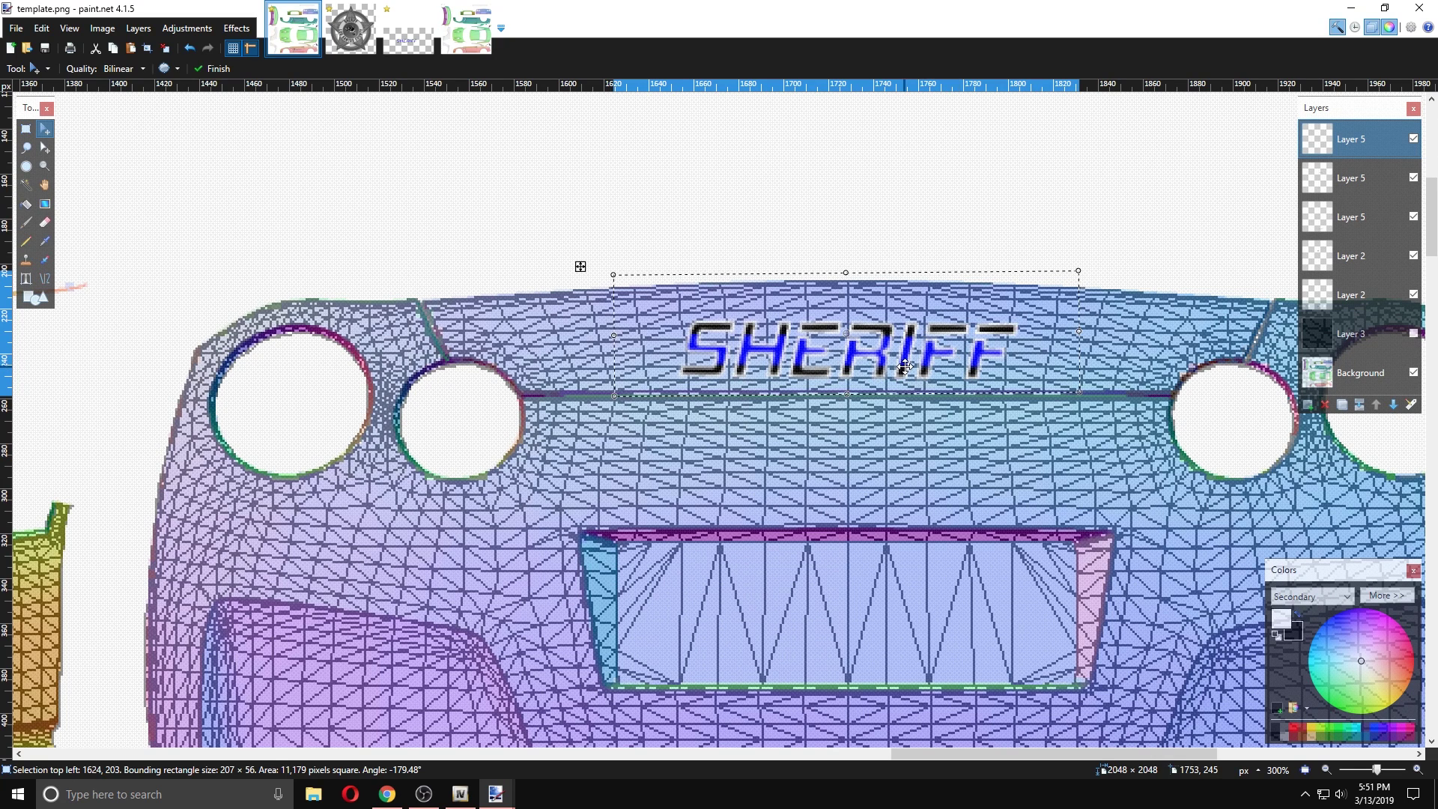
left_click(45, 166)
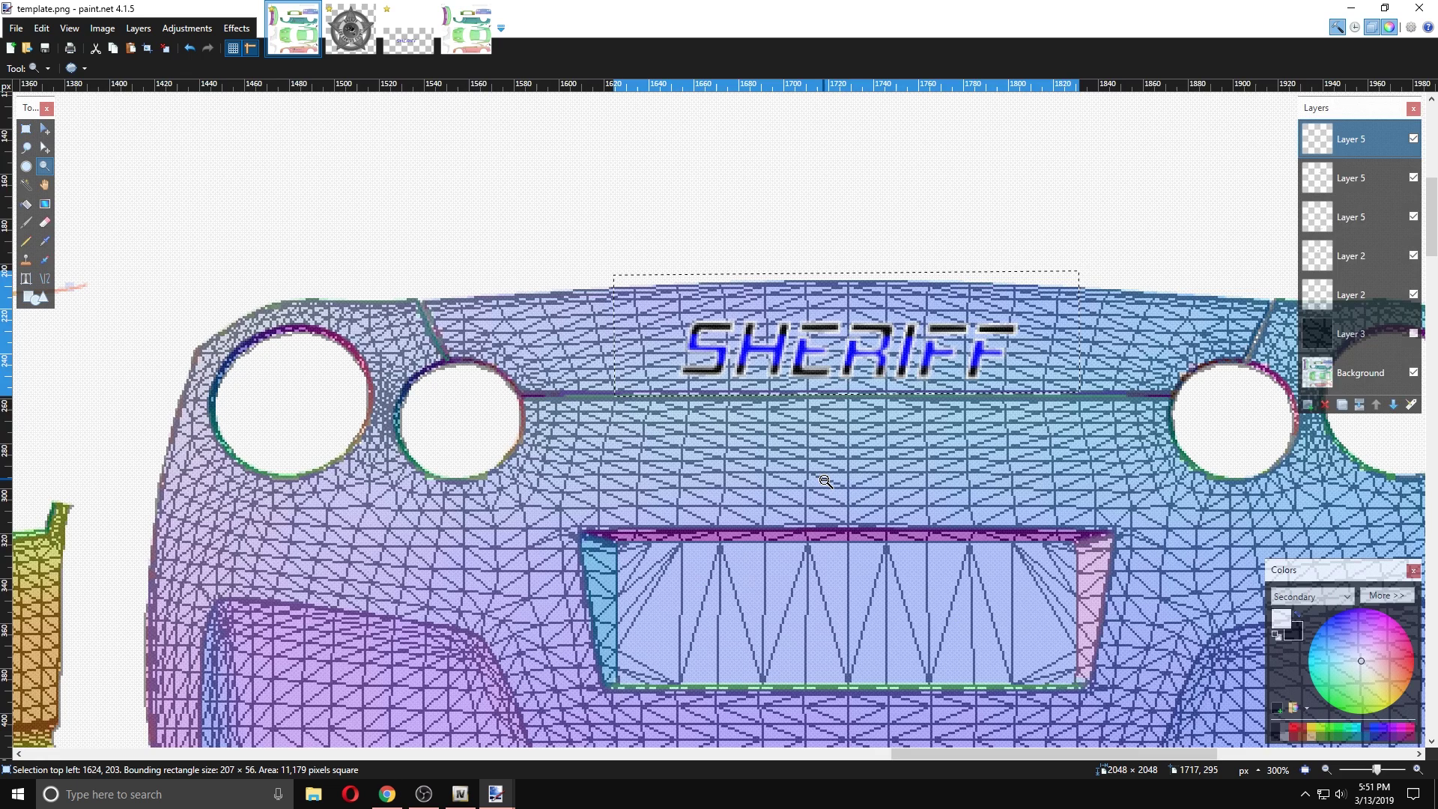
right_click(827, 481)
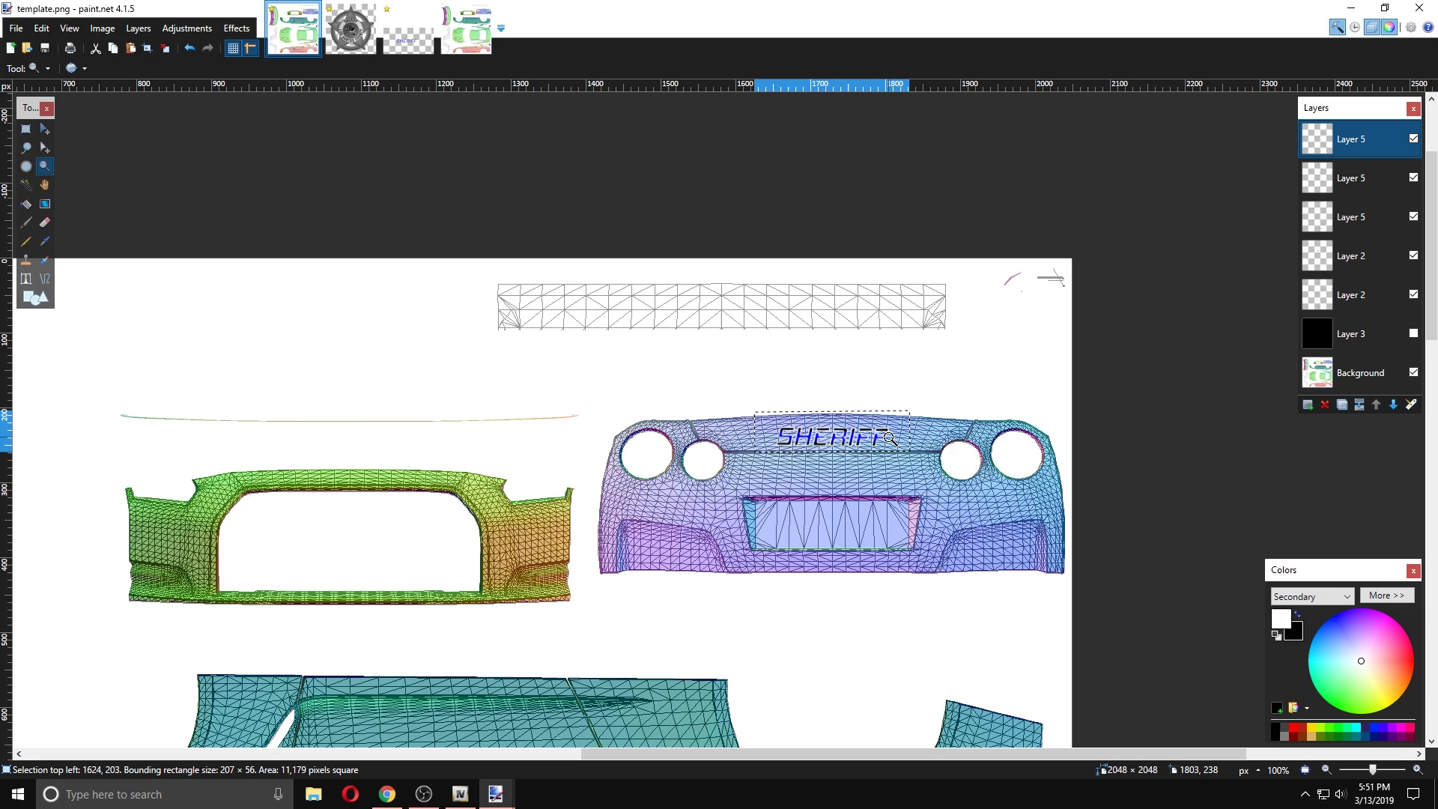
key("s")
key("ctrl+d")
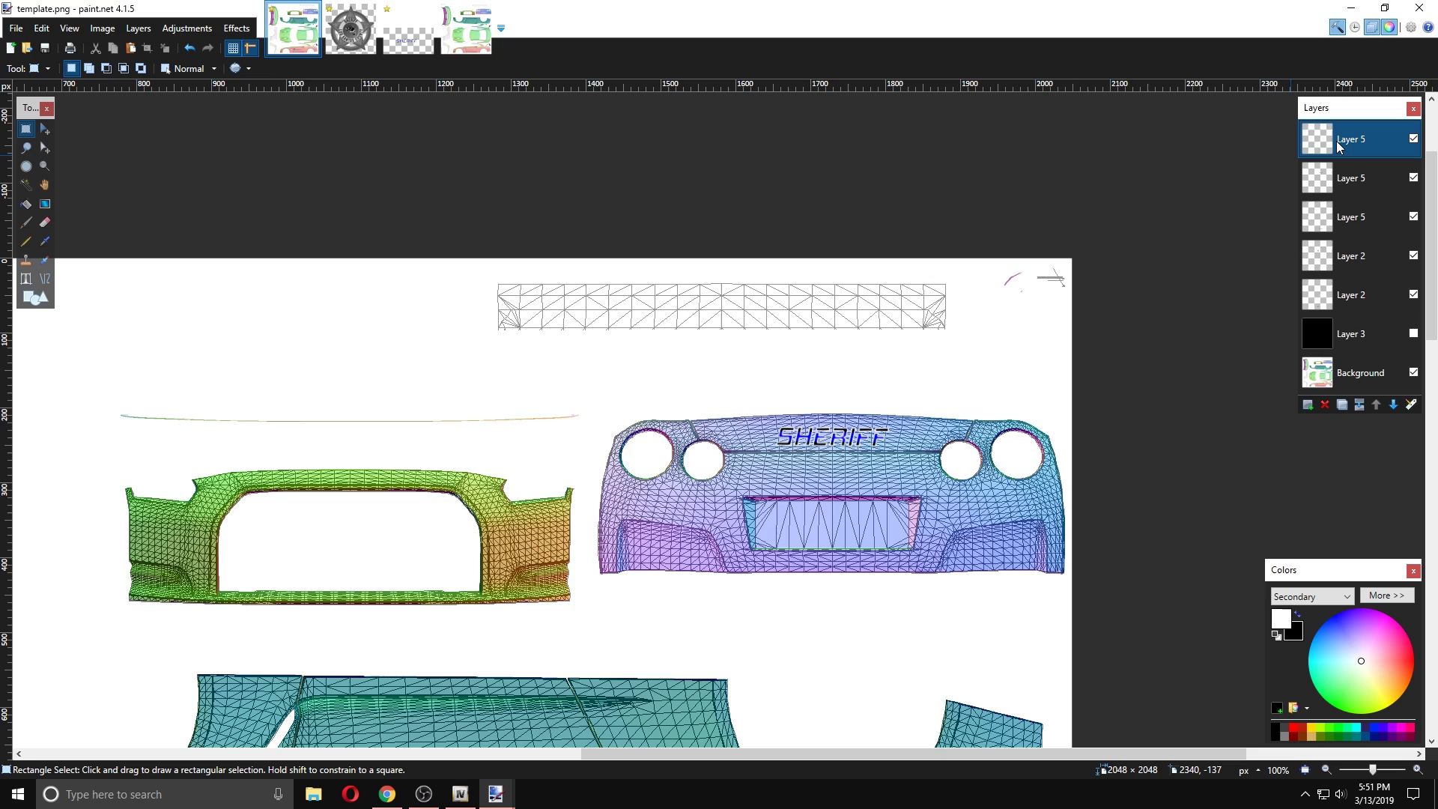
- Rename the rear lettering's layer as Rear Sheriff
double_click(1378, 138)
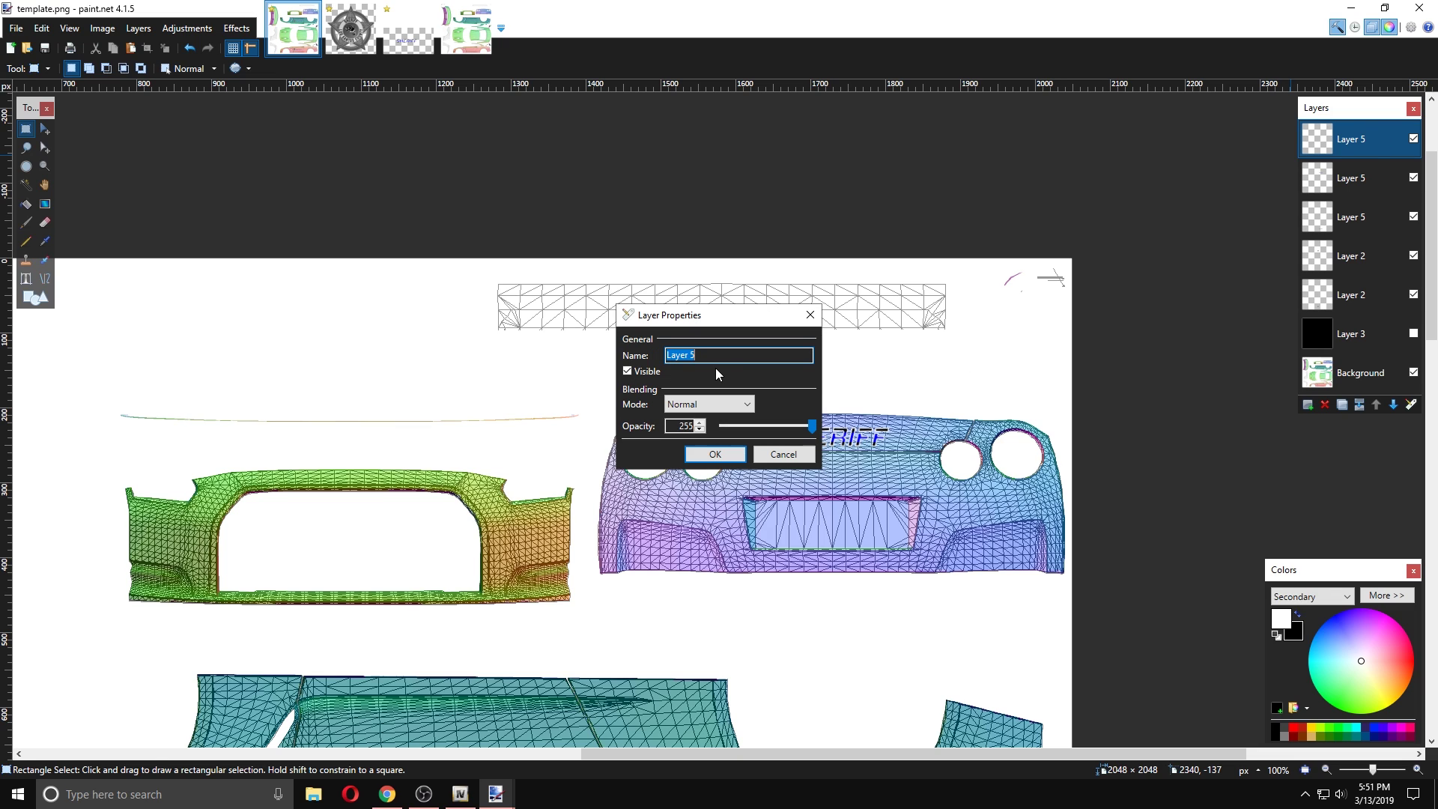
type("Rear Sheriff")
left_click(720, 455)
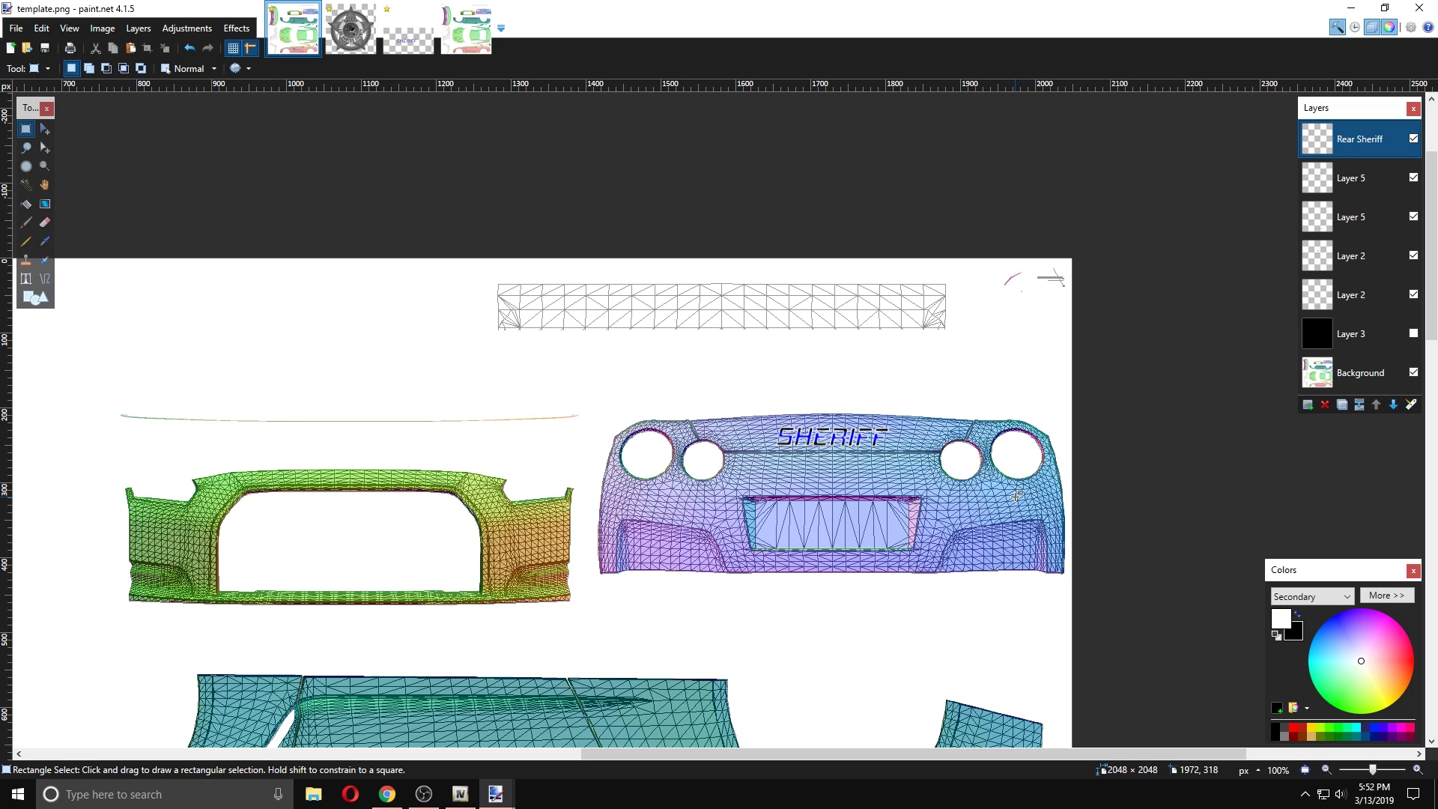
- Rename the teal door's lettering layer as Passenger Sheriff
scroll(1015, 496, "down", 5)
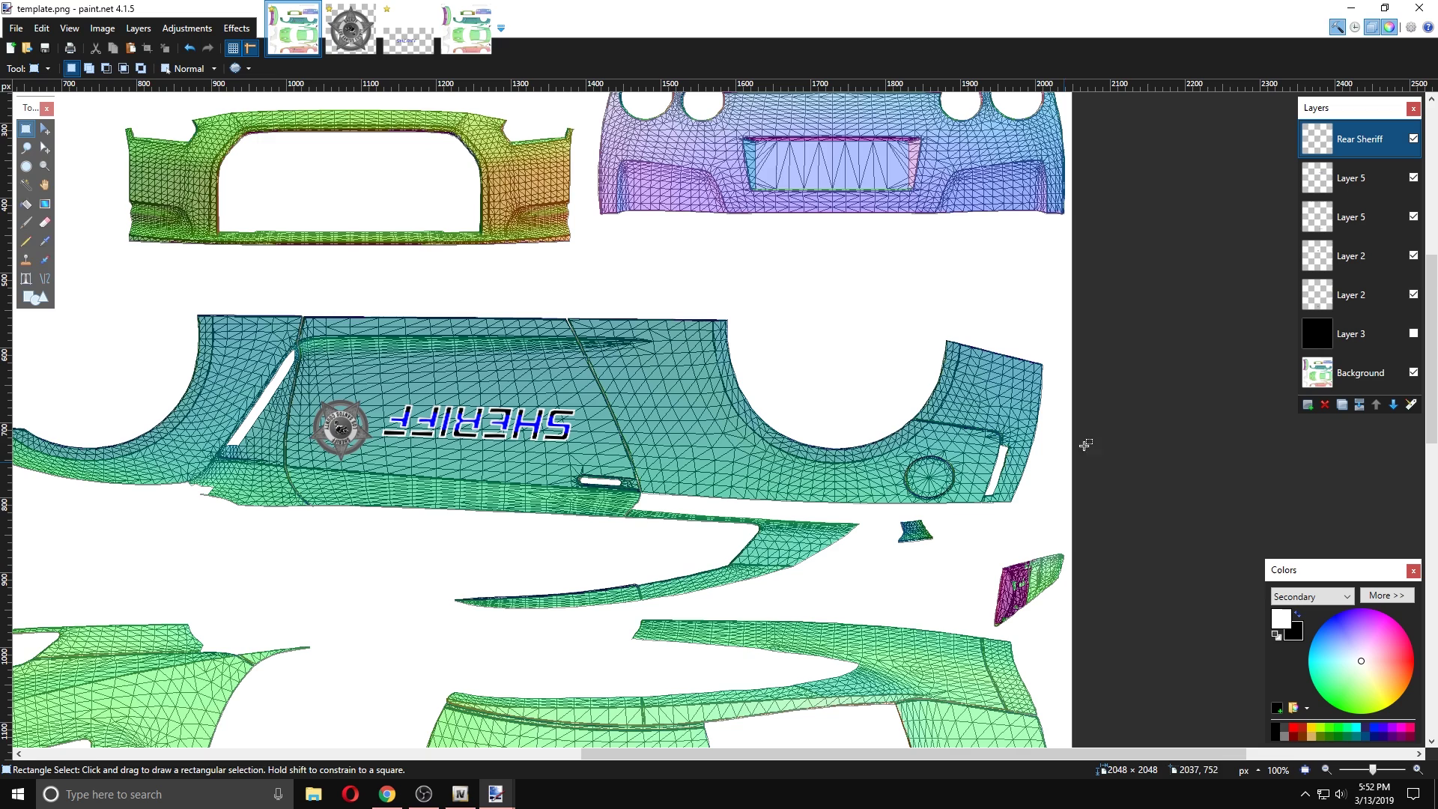
double_click(1352, 186)
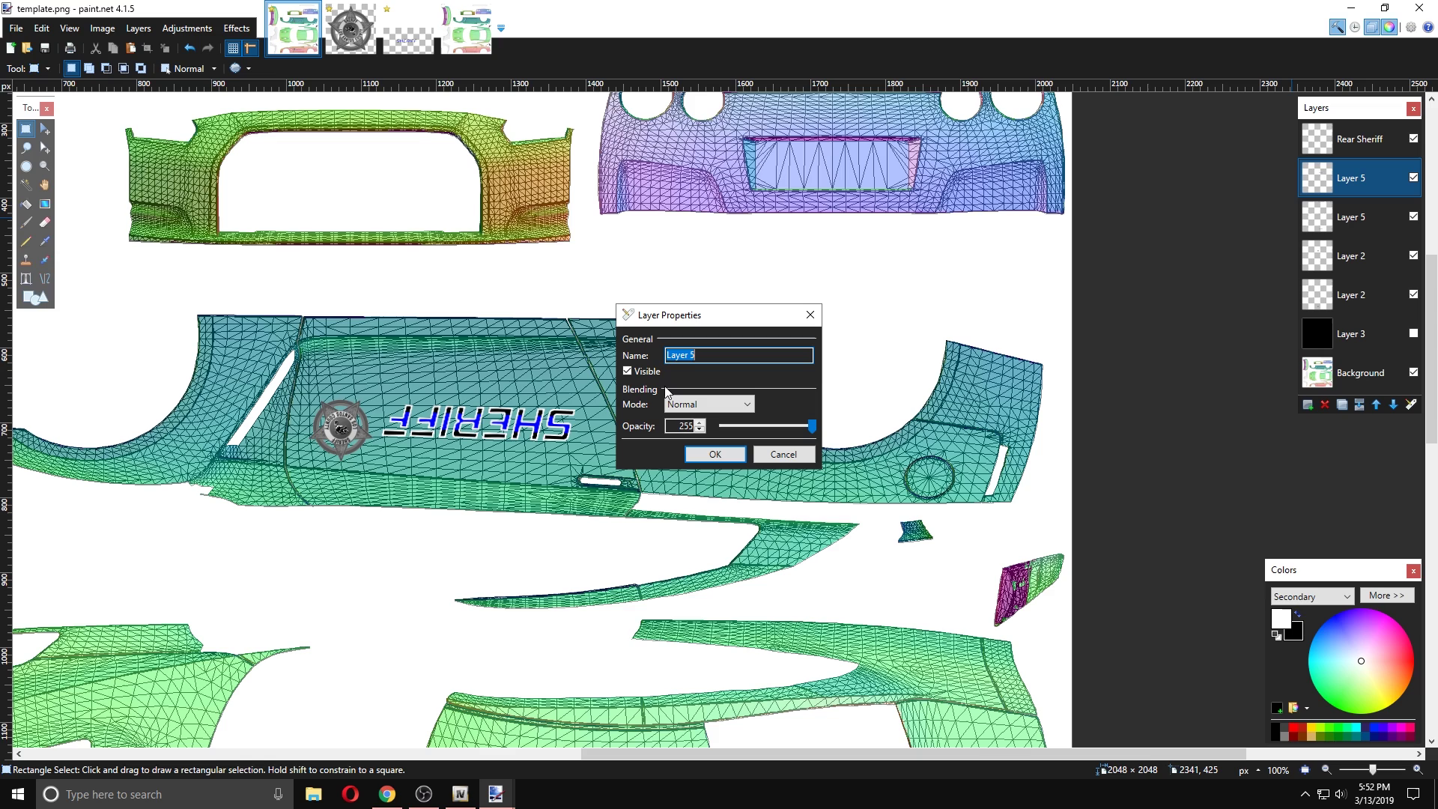
type("PAs")
key("BackSpace")
key("BackSpace")
key("BackSpace")
type("assenger Sheri")
key("Return")
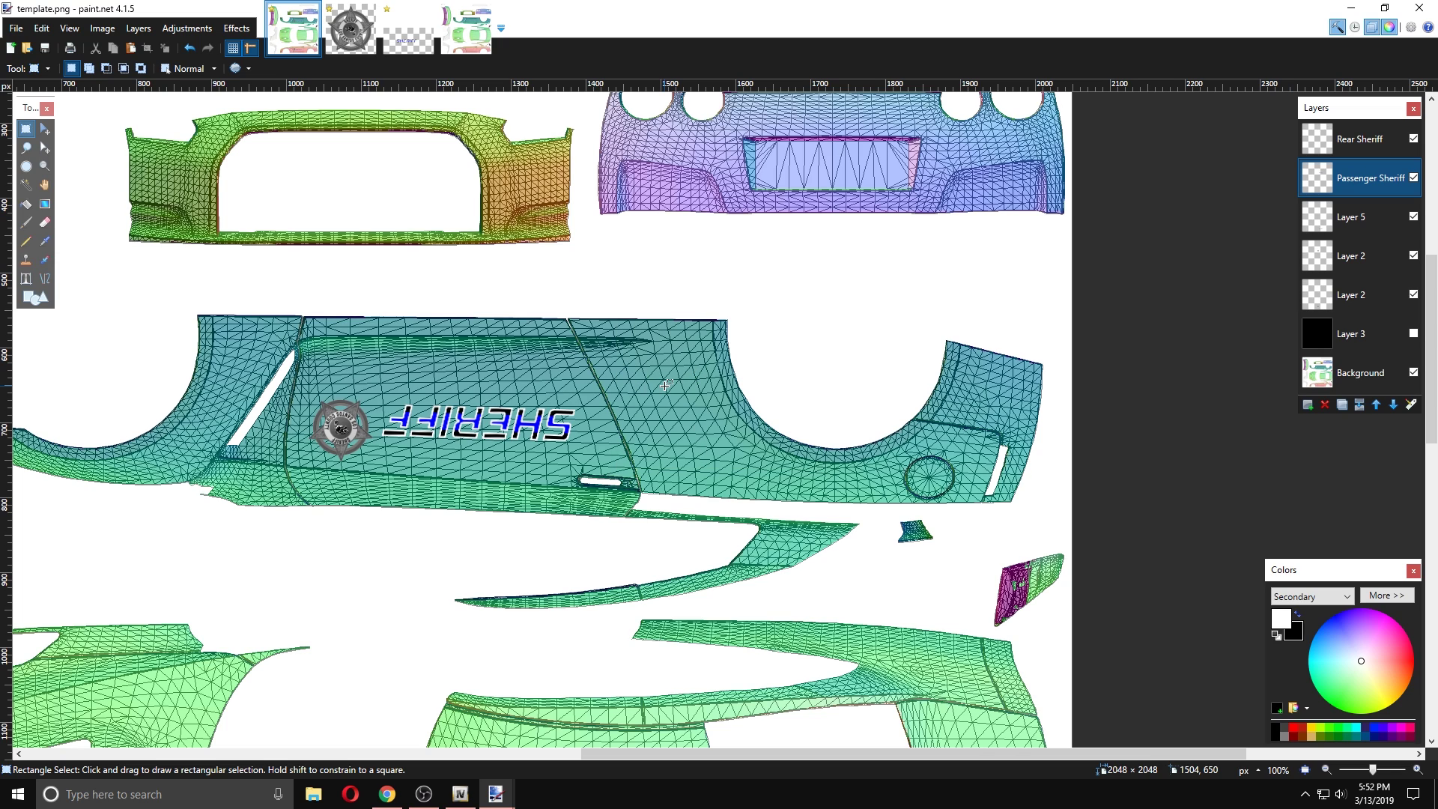
- Rename the remaining Layer 5 as Driver Sheriff
double_click(1361, 218)
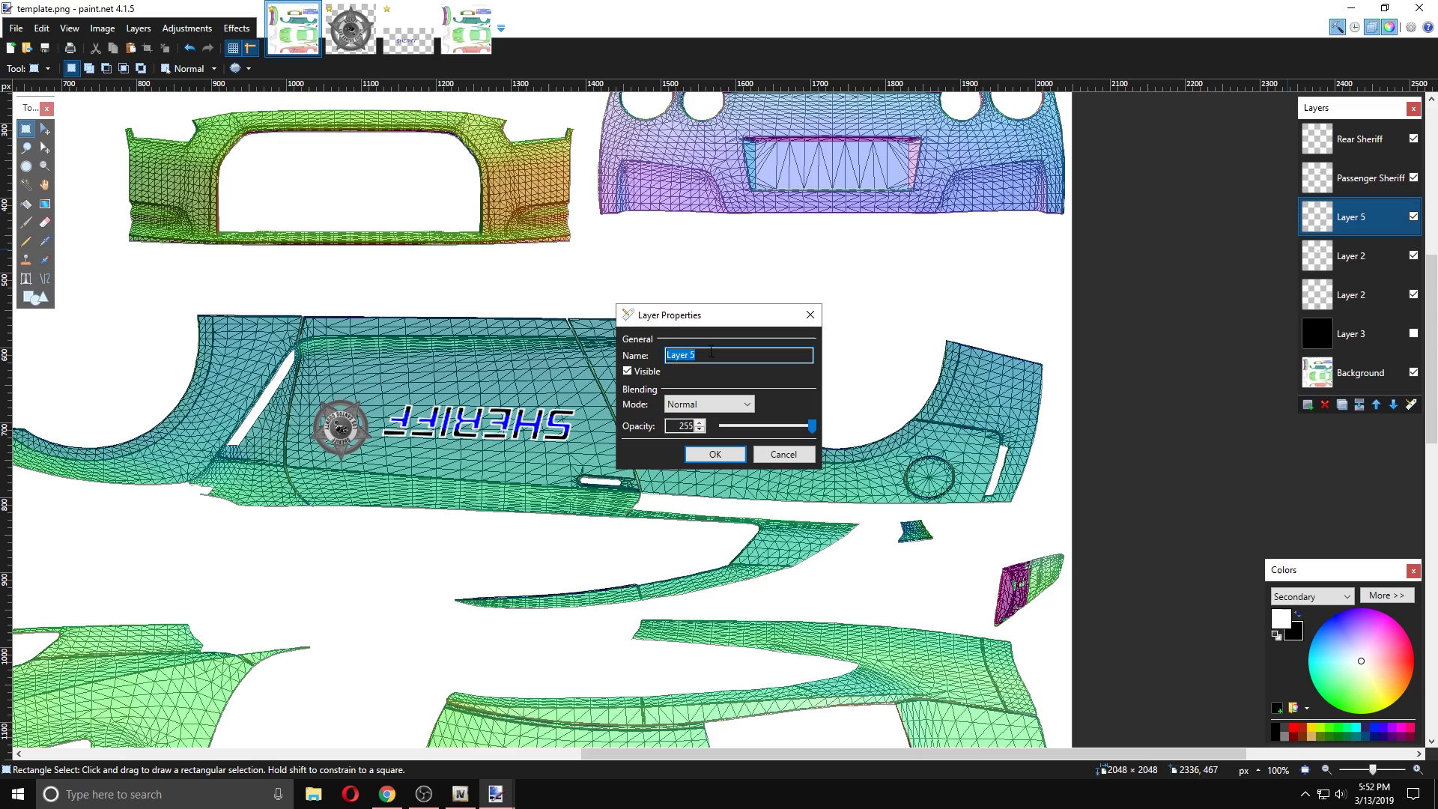
type("Driver Sheriff")
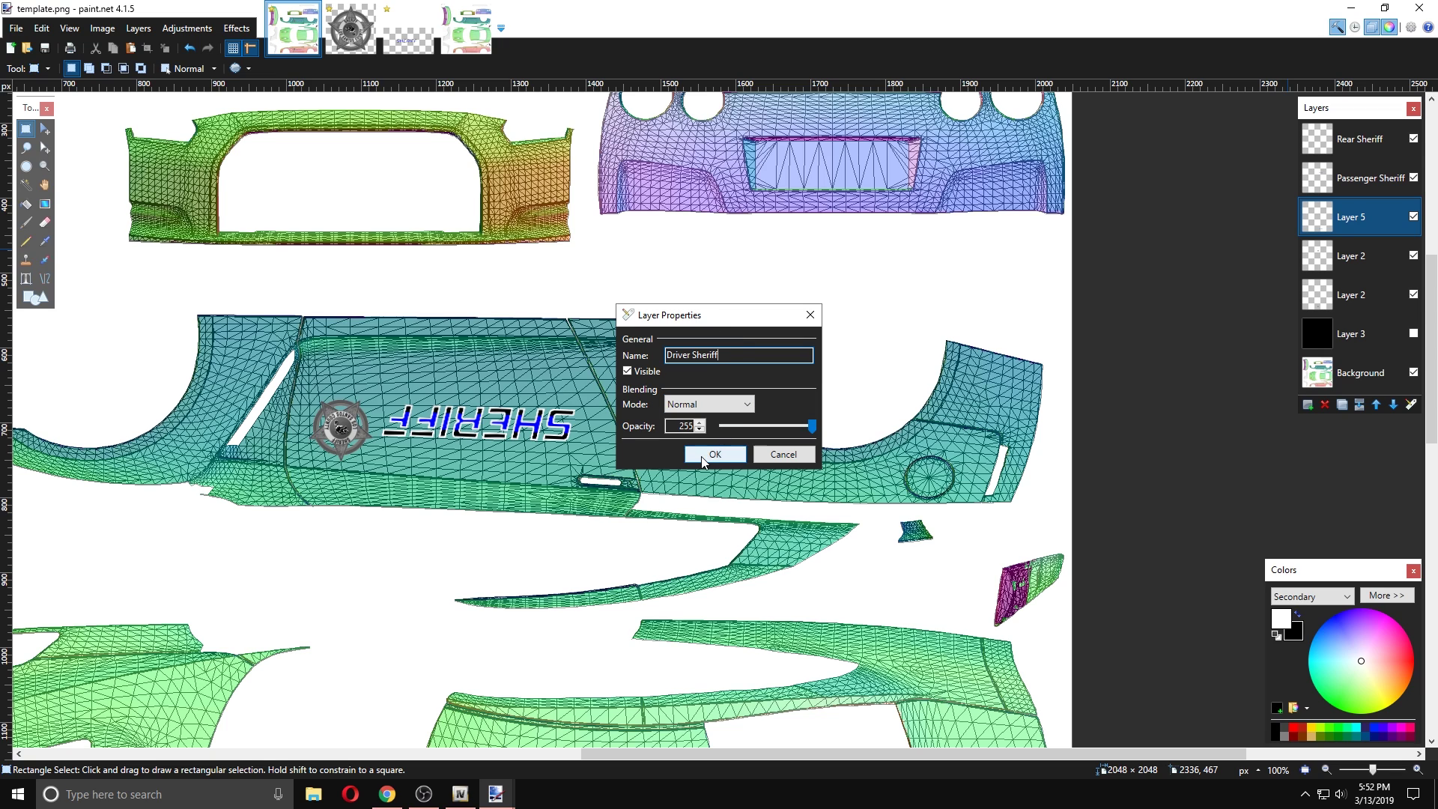
key("Return")
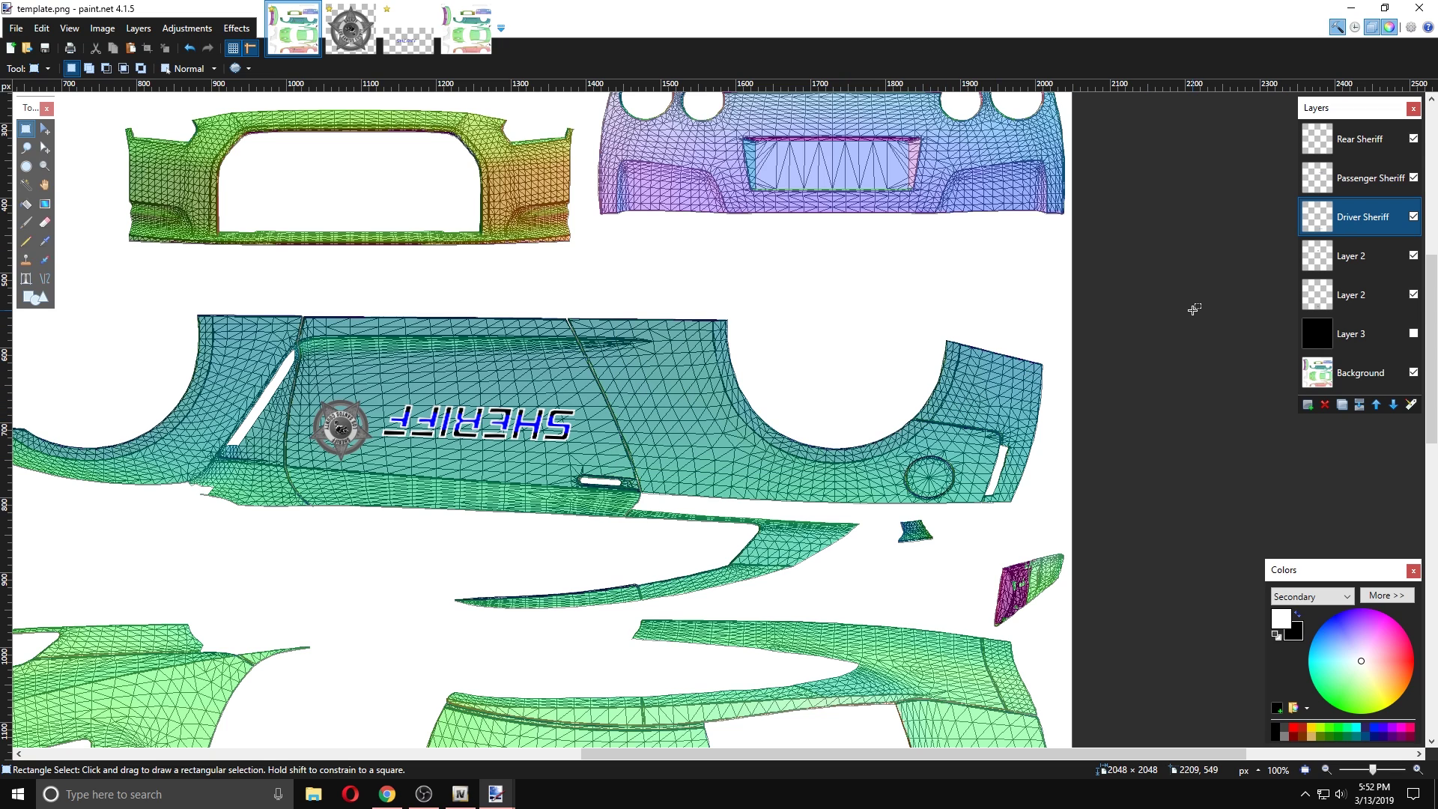
- Rename the upper of the two Layer 2 entries as Passenger Star
double_click(1344, 258)
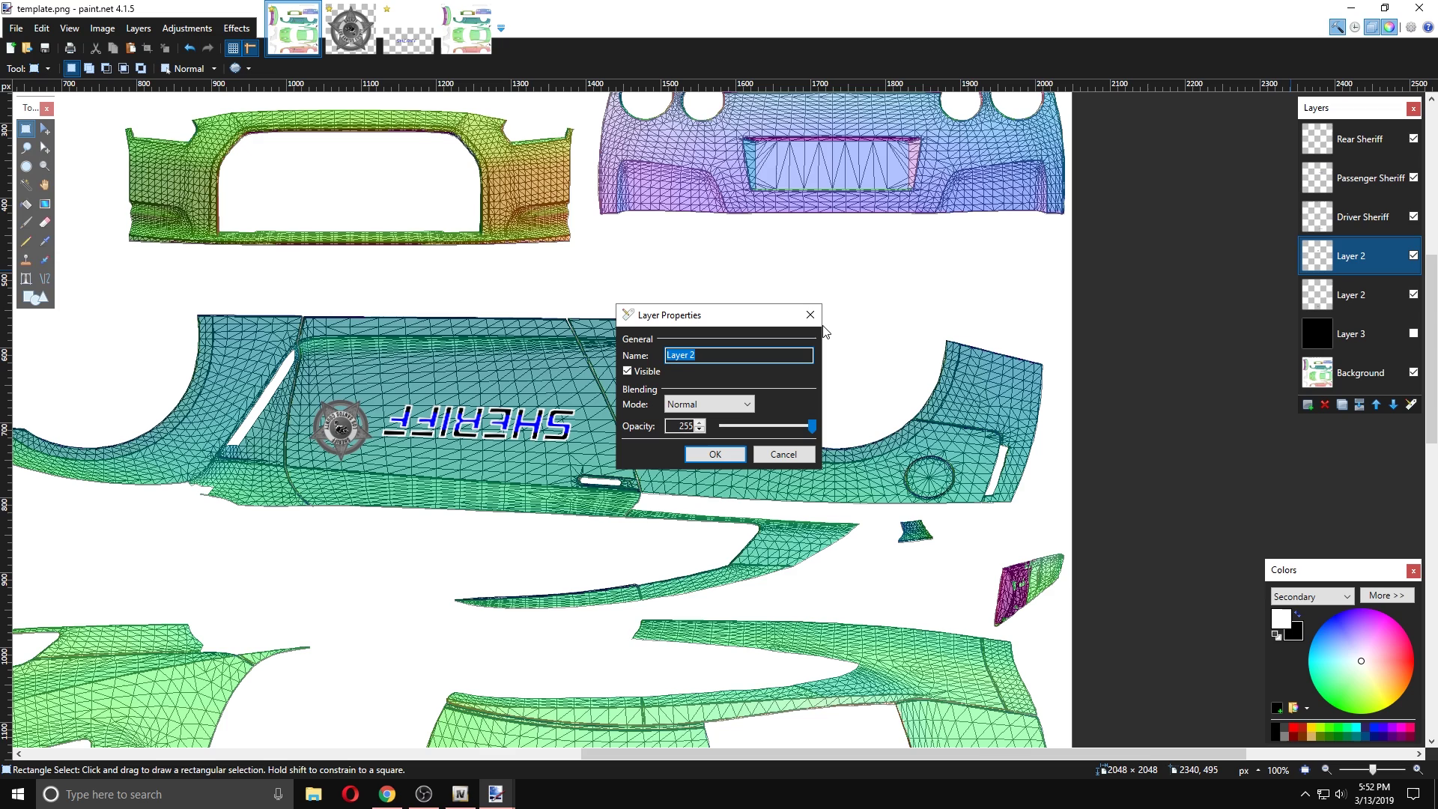
type("Passenger Star")
key("Return")
- Rename the remaining Layer 2 as Driver Star
left_click(1344, 300)
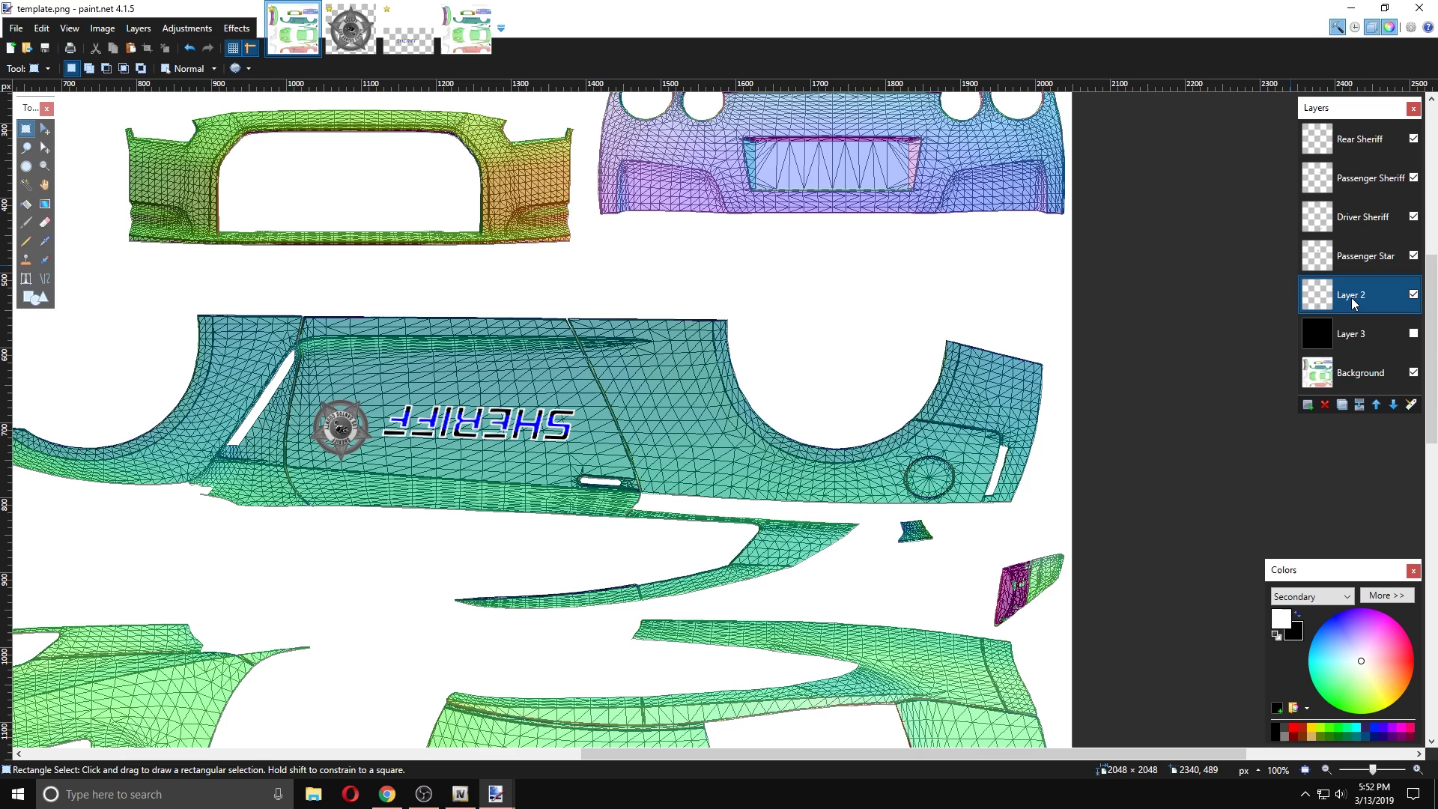
double_click(1340, 302)
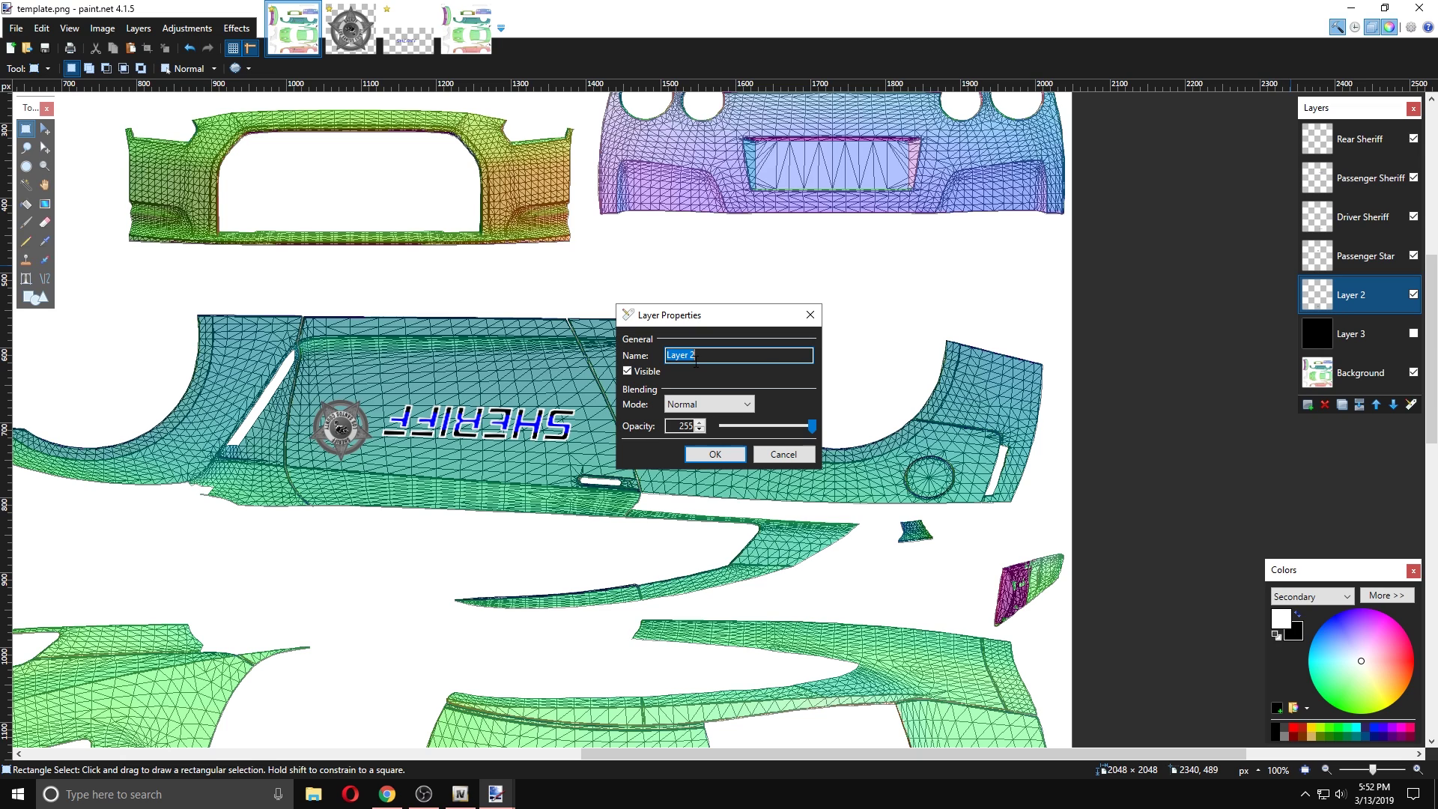
type("Driver Star")
left_click(715, 455)
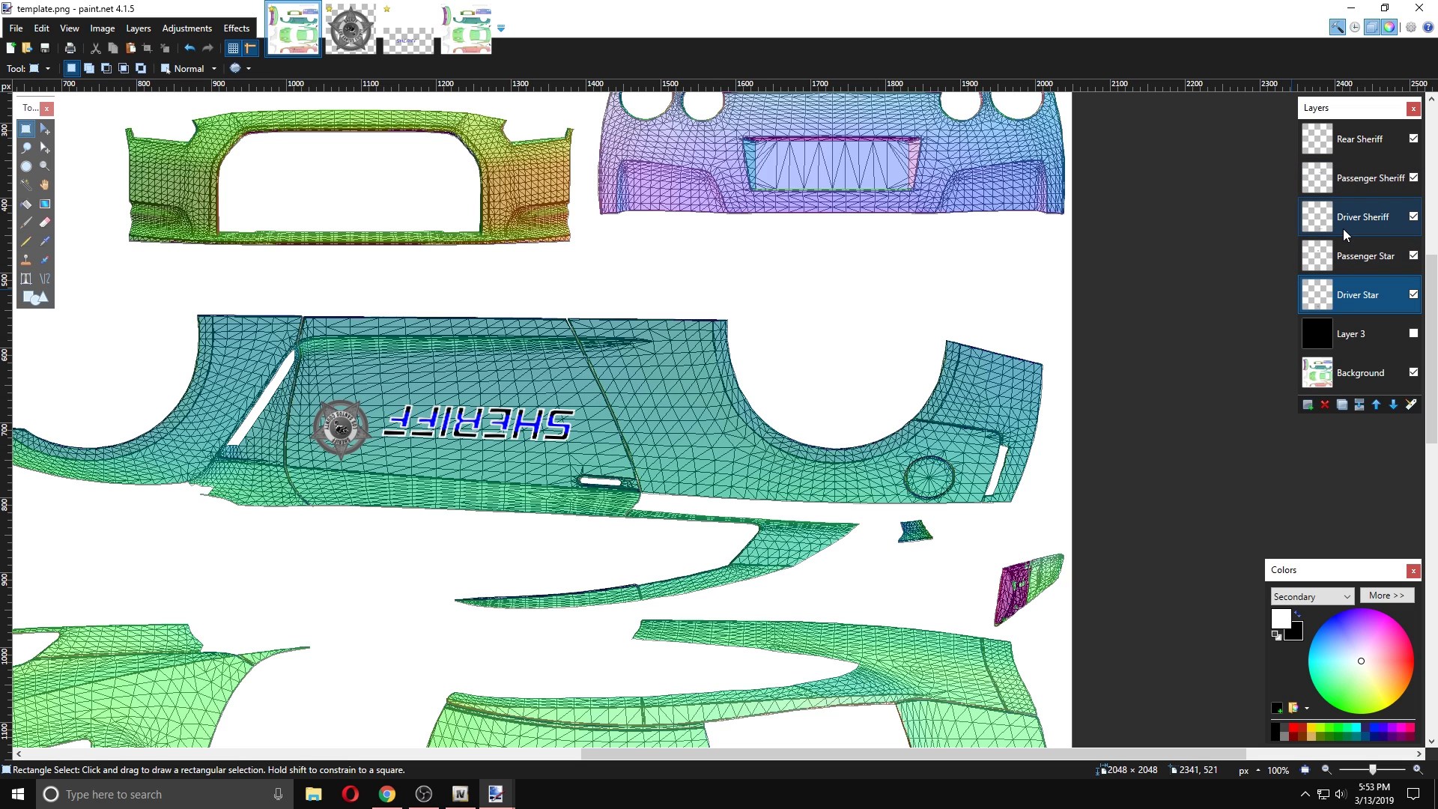
- Examine the door and rear decals across the template, showing the black Layer 3 behind them and hiding it again
scroll(956, 441, "down", 10)
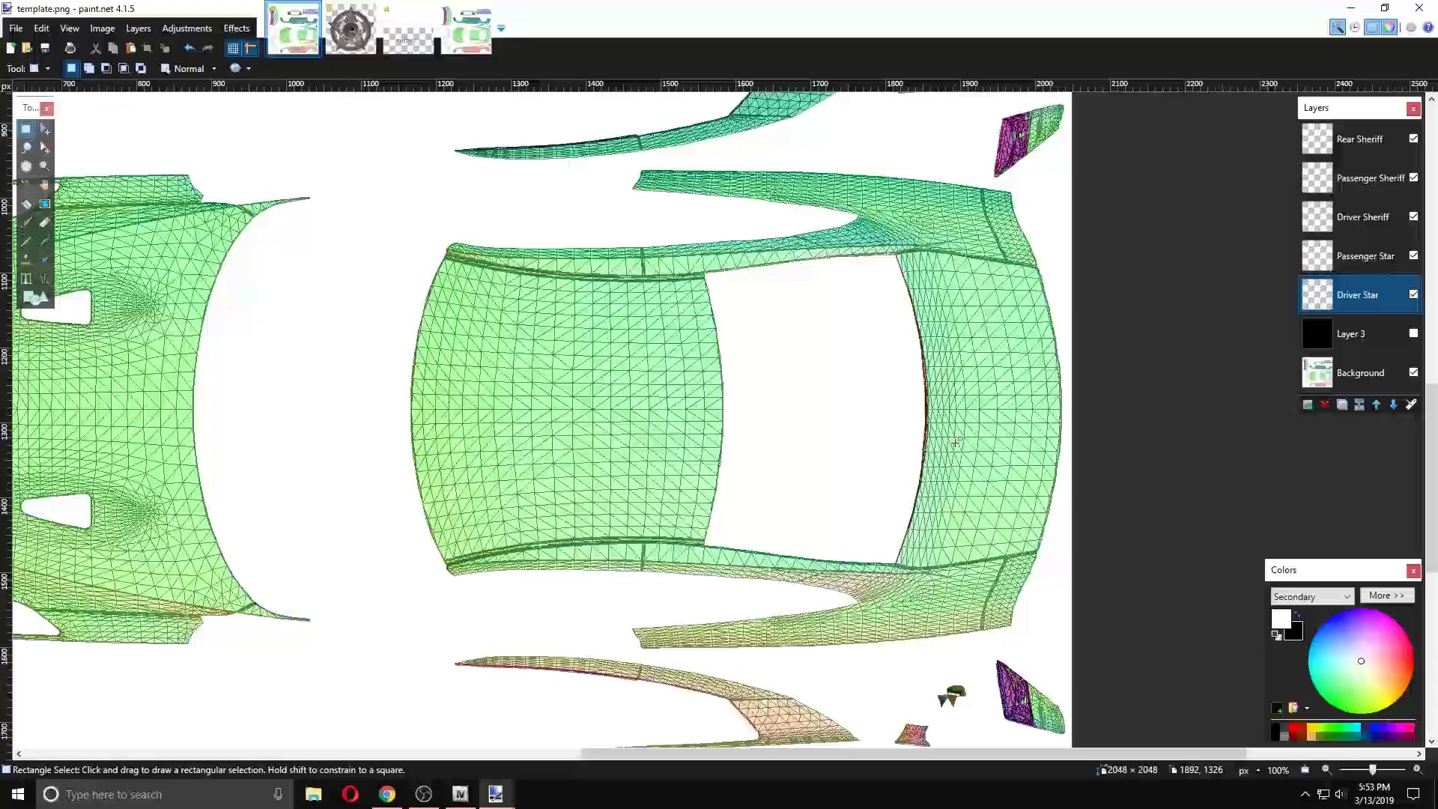
scroll(955, 441, "up", 12)
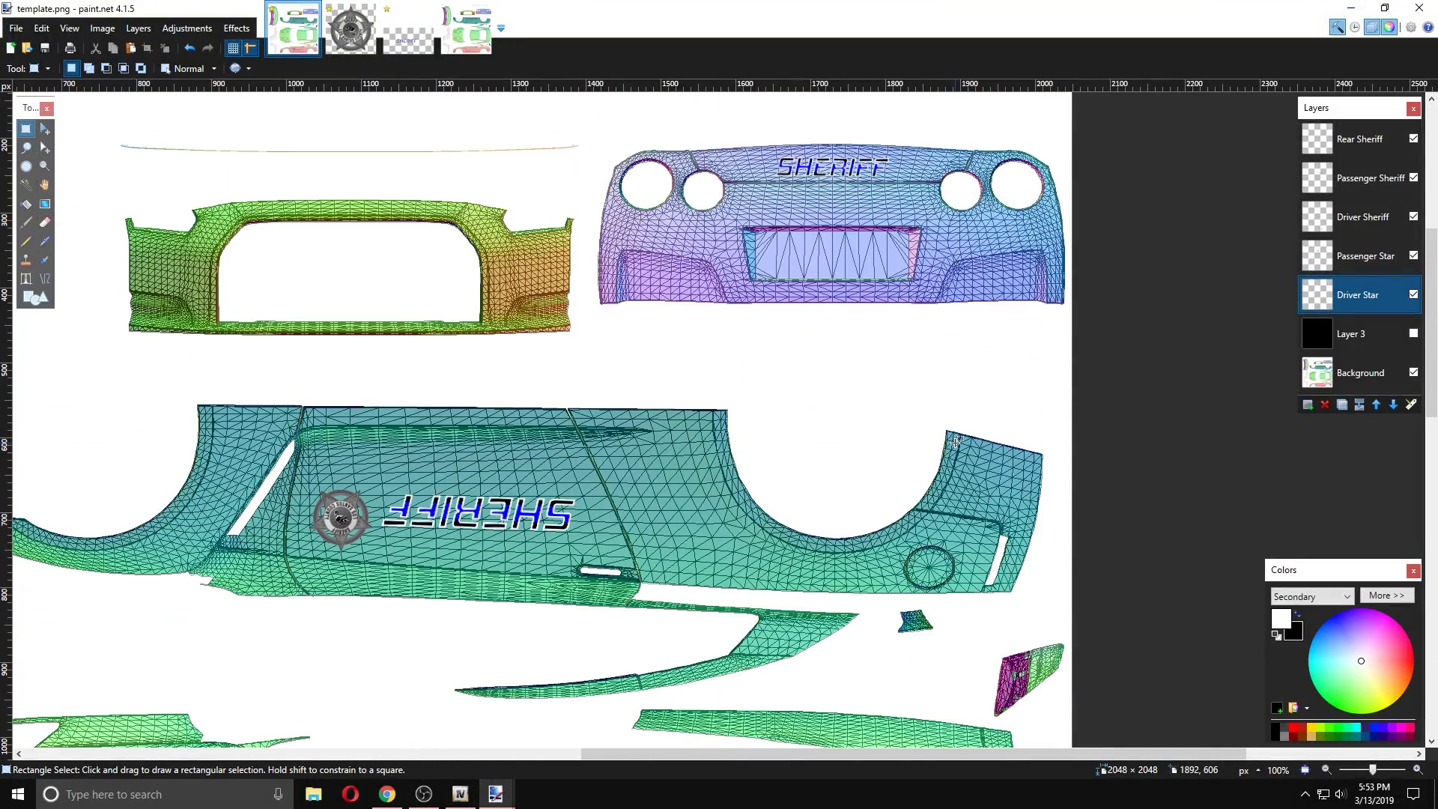
scroll(680, 424, "down", 7)
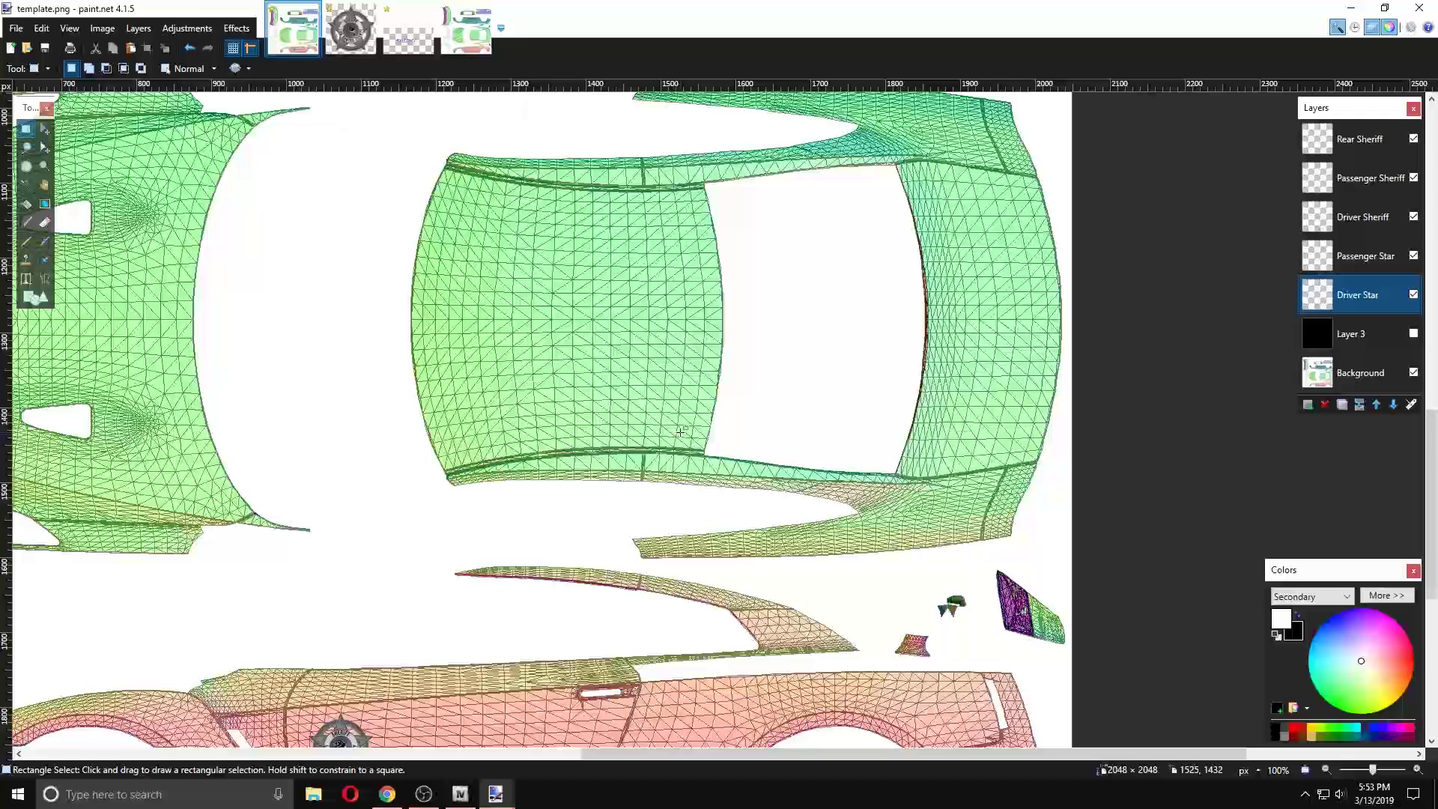
scroll(681, 432, "down", 5)
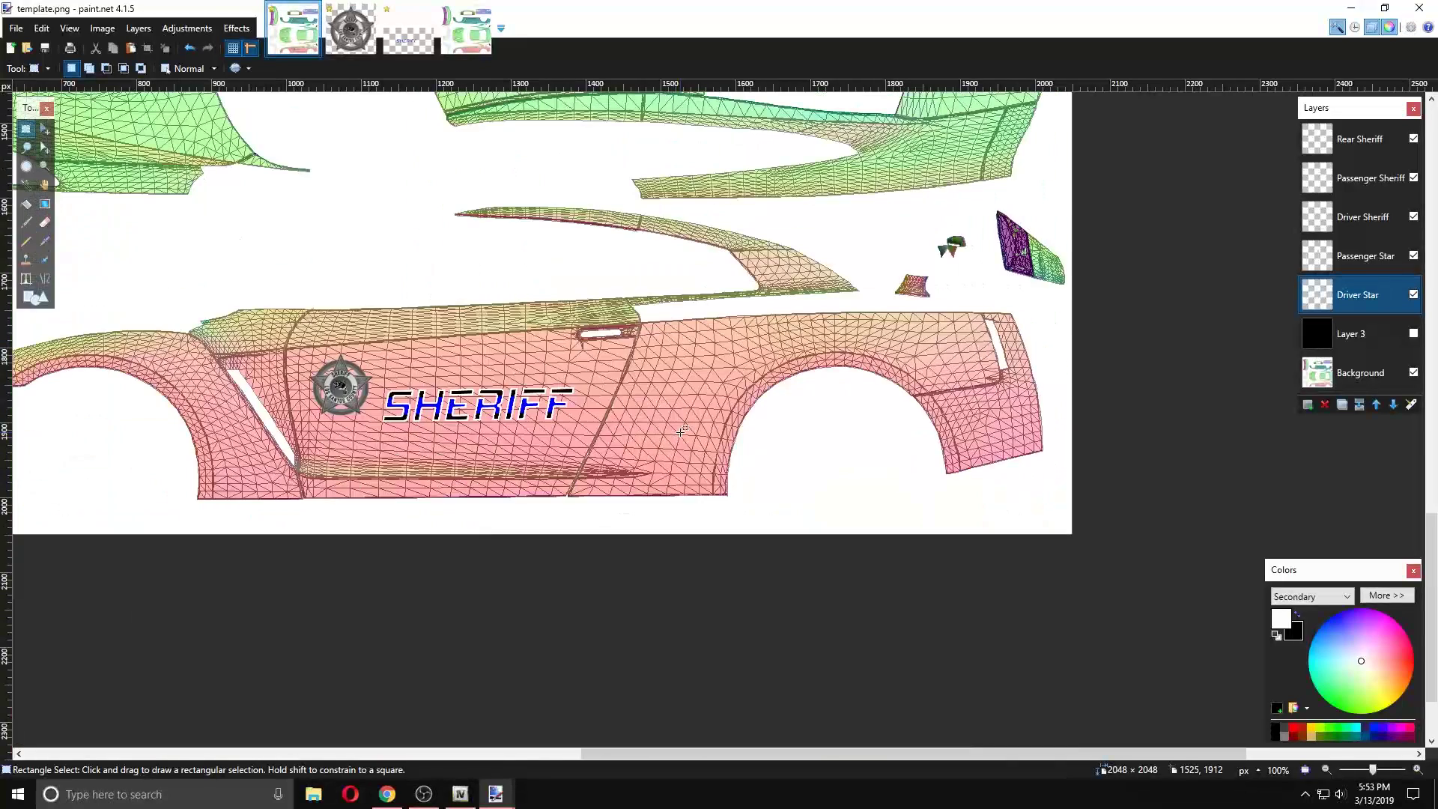
left_click(1409, 340)
left_click(1413, 334)
scroll(809, 469, "up", 8)
scroll(809, 469, "up", 8)
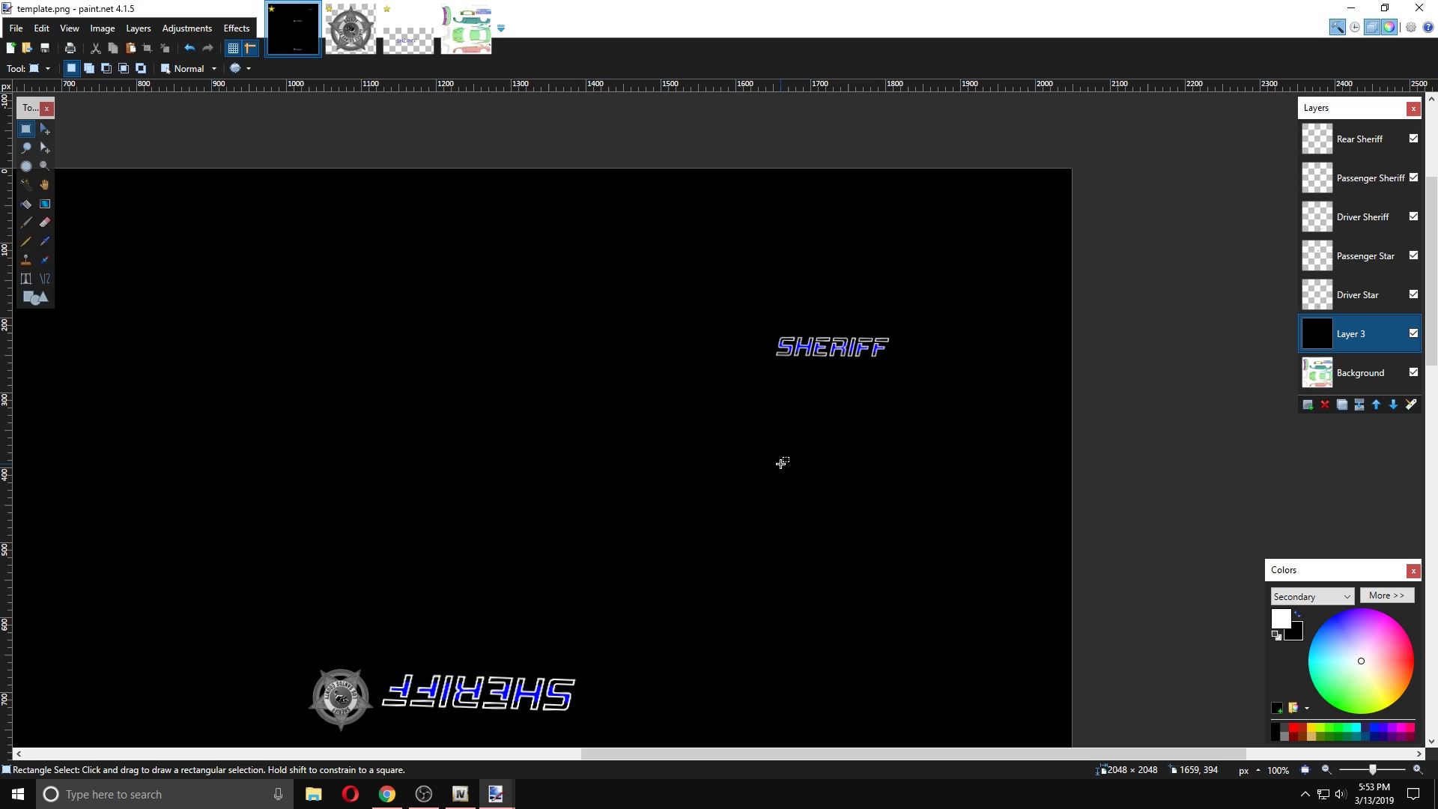
left_click(1413, 333)
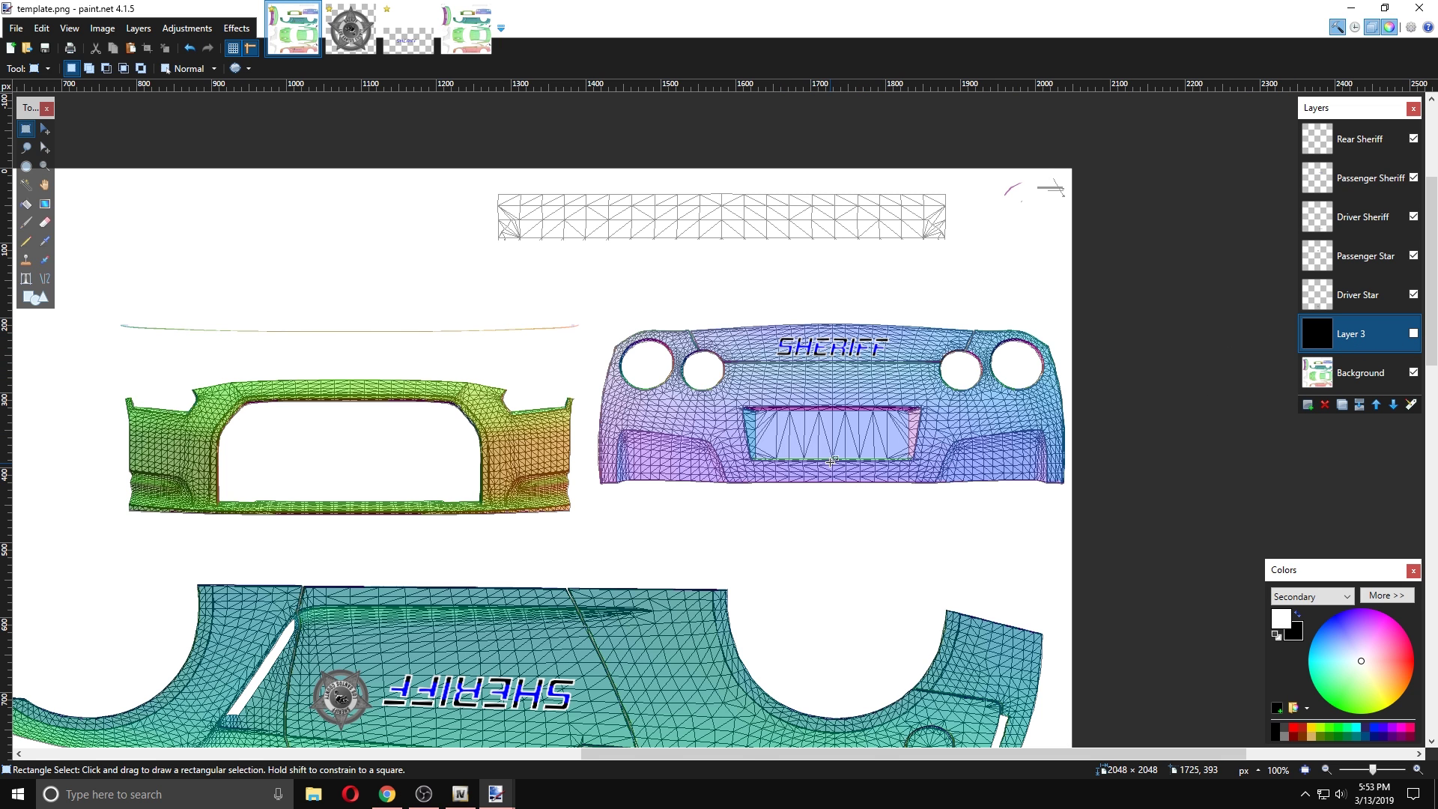
scroll(247, 459, "down", 8)
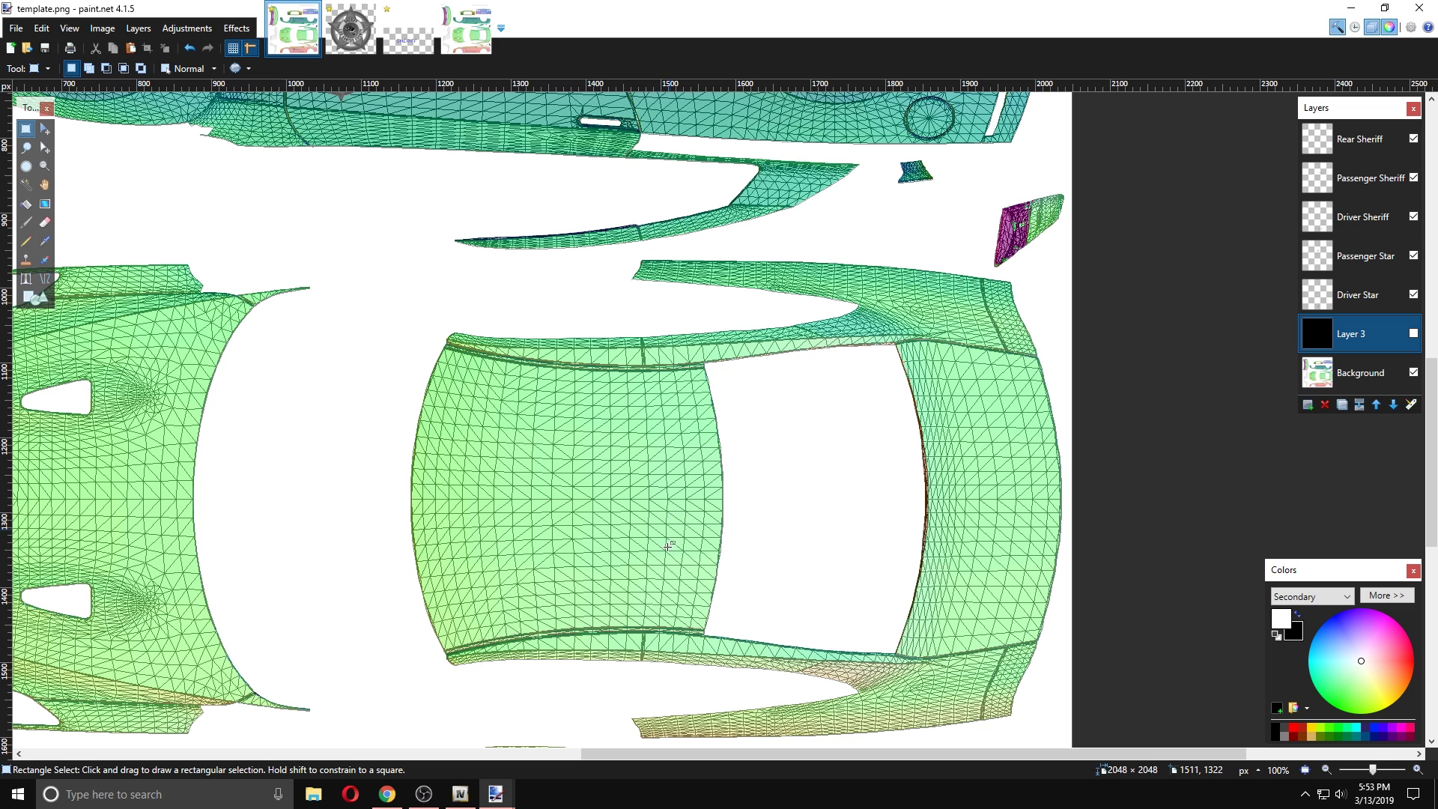
scroll(666, 552, "up", 6)
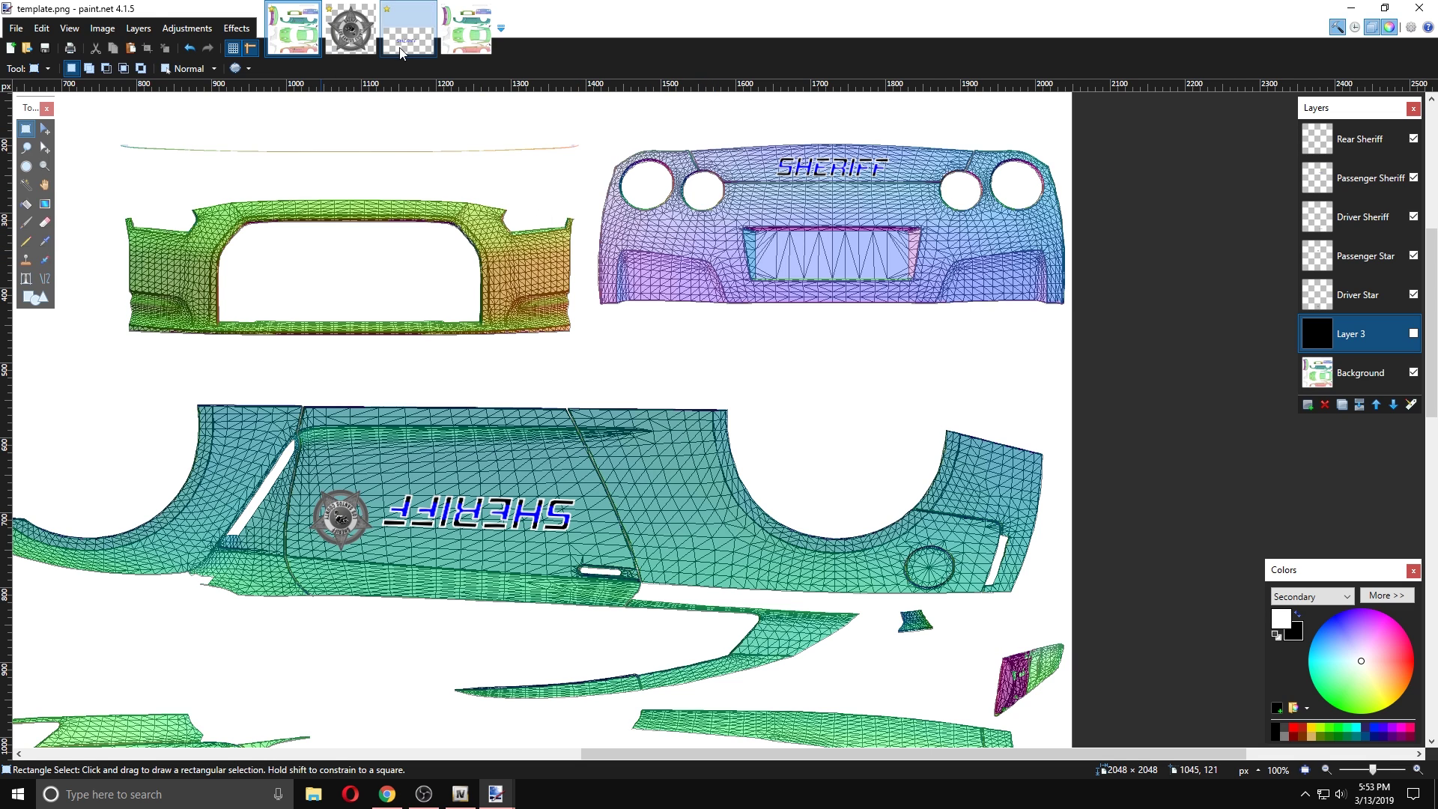
- In the Thin Blue Line flag image, undo the SHERIFF lettering edits back to the single Background layer with the blue stripe
left_click(408, 30)
key("ctrl+z")
key("ctrl+z")
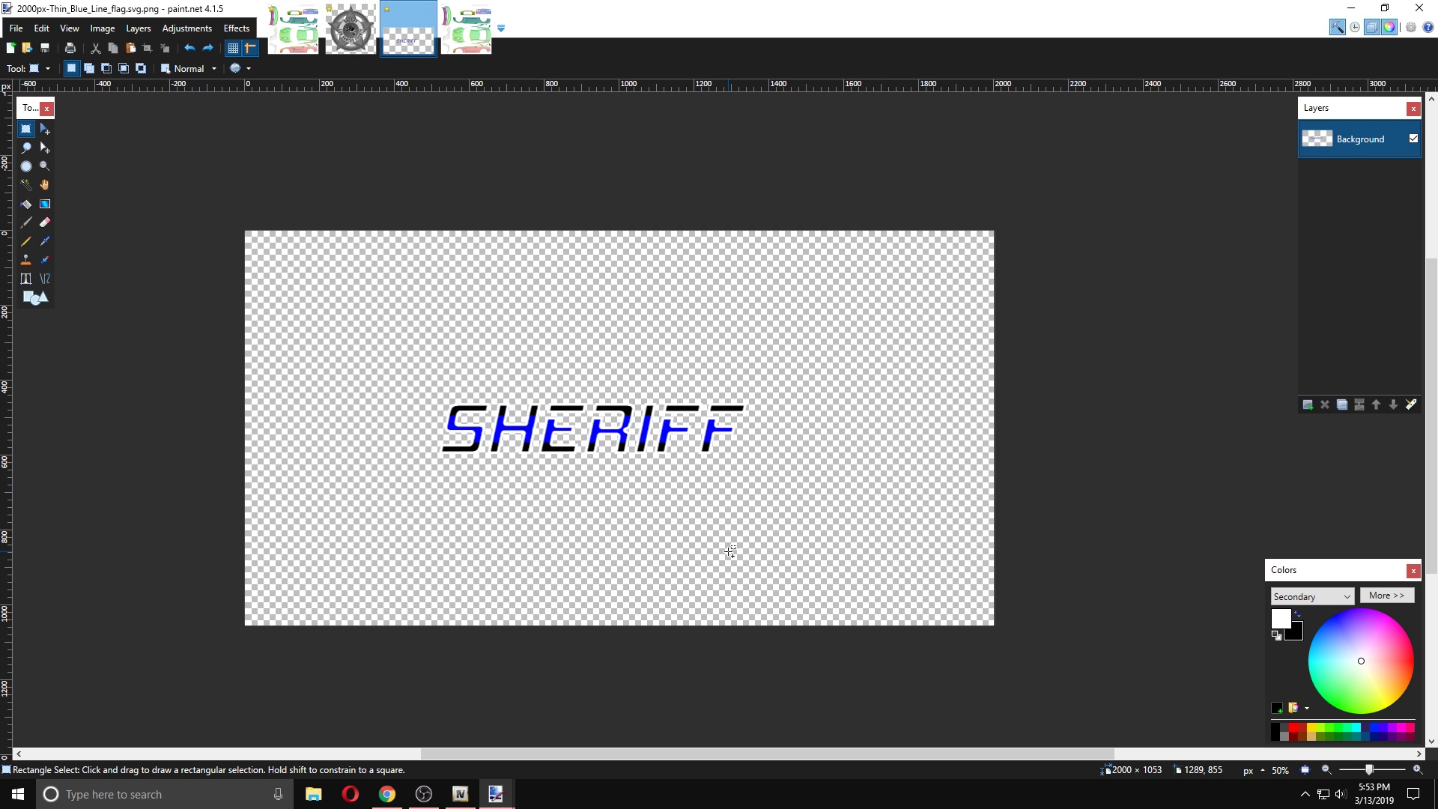
key("ctrl+y")
key("ctrl+y")
key("ctrl+y")
key("ctrl+y")
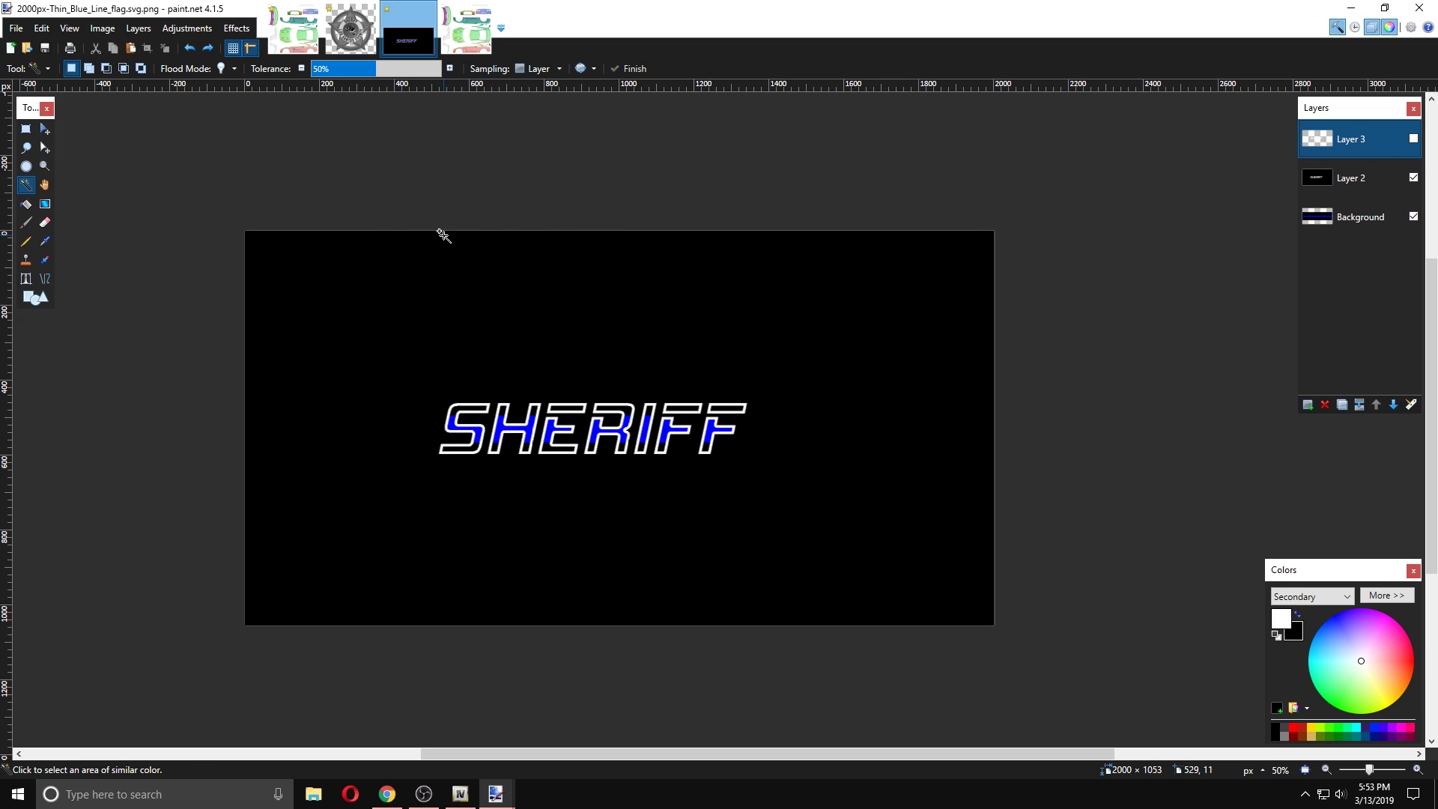
key("ctrl+z")
key("ctrl+z")
key("ctrl+z")
key("ctrl+z")
key("ctrl+z")
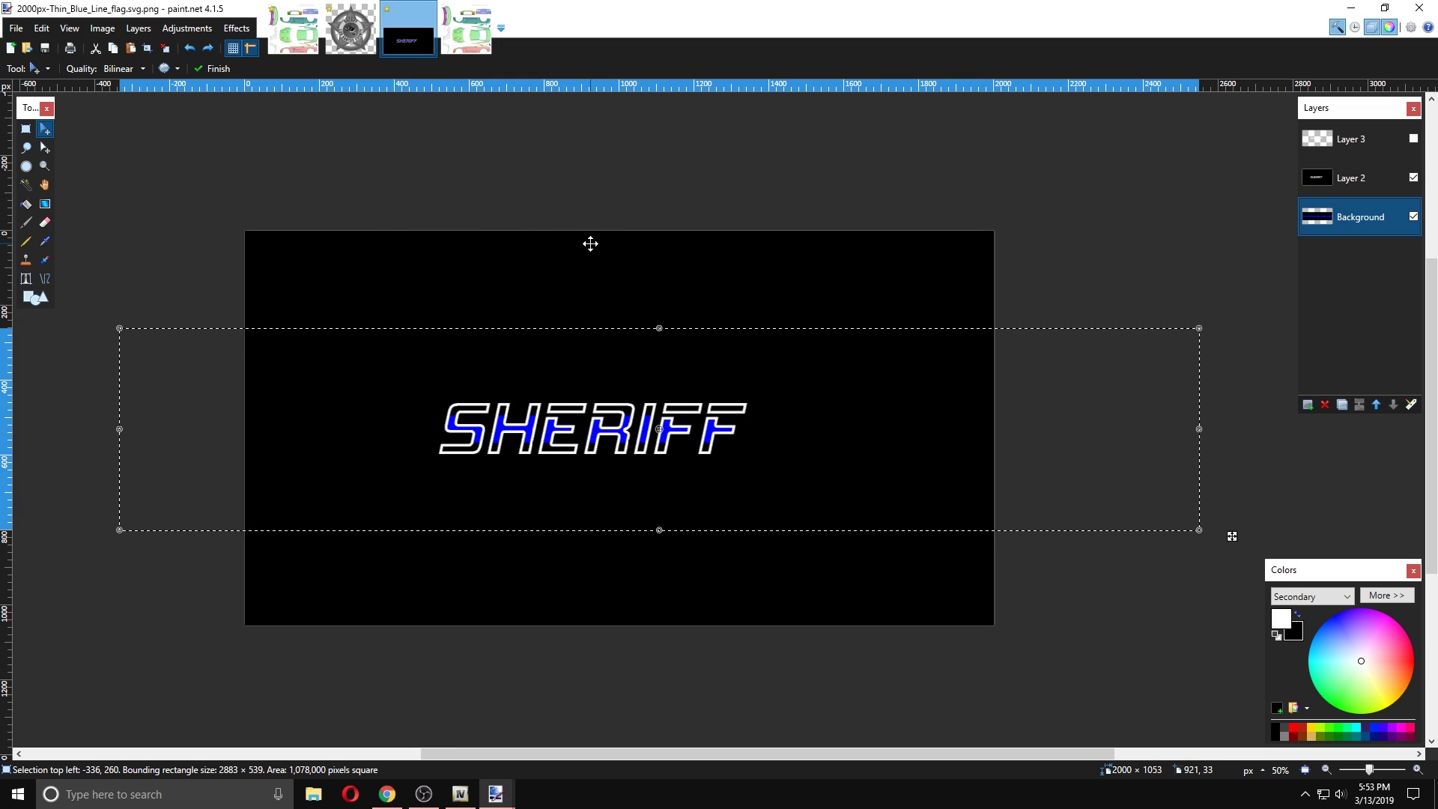
key("ctrl+z")
key("ctrl+z")
key("ctrl+z")
key("ctrl+z")
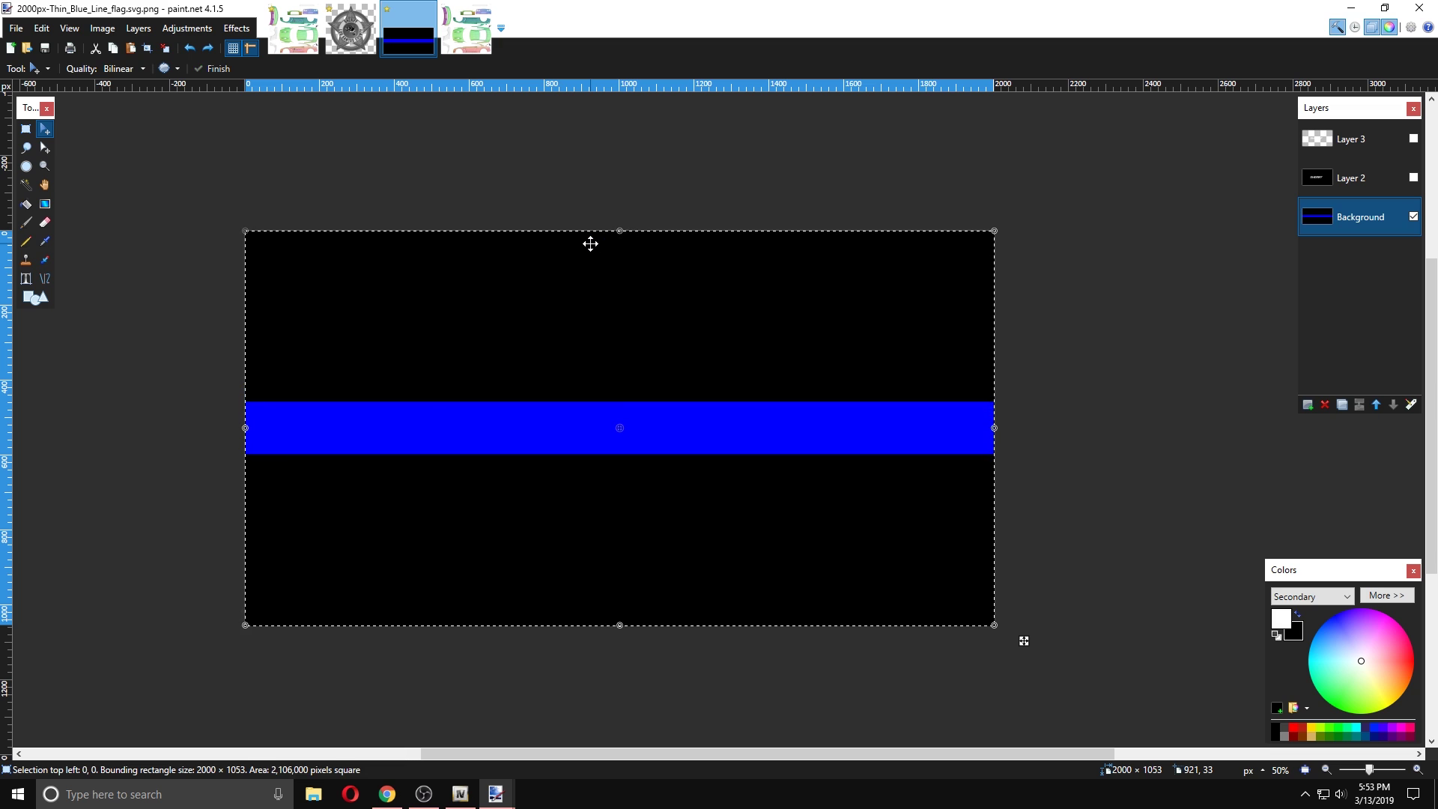
key("ctrl+z")
key("ctrl+z")
key("ctrl+z")
key("ctrl+z")
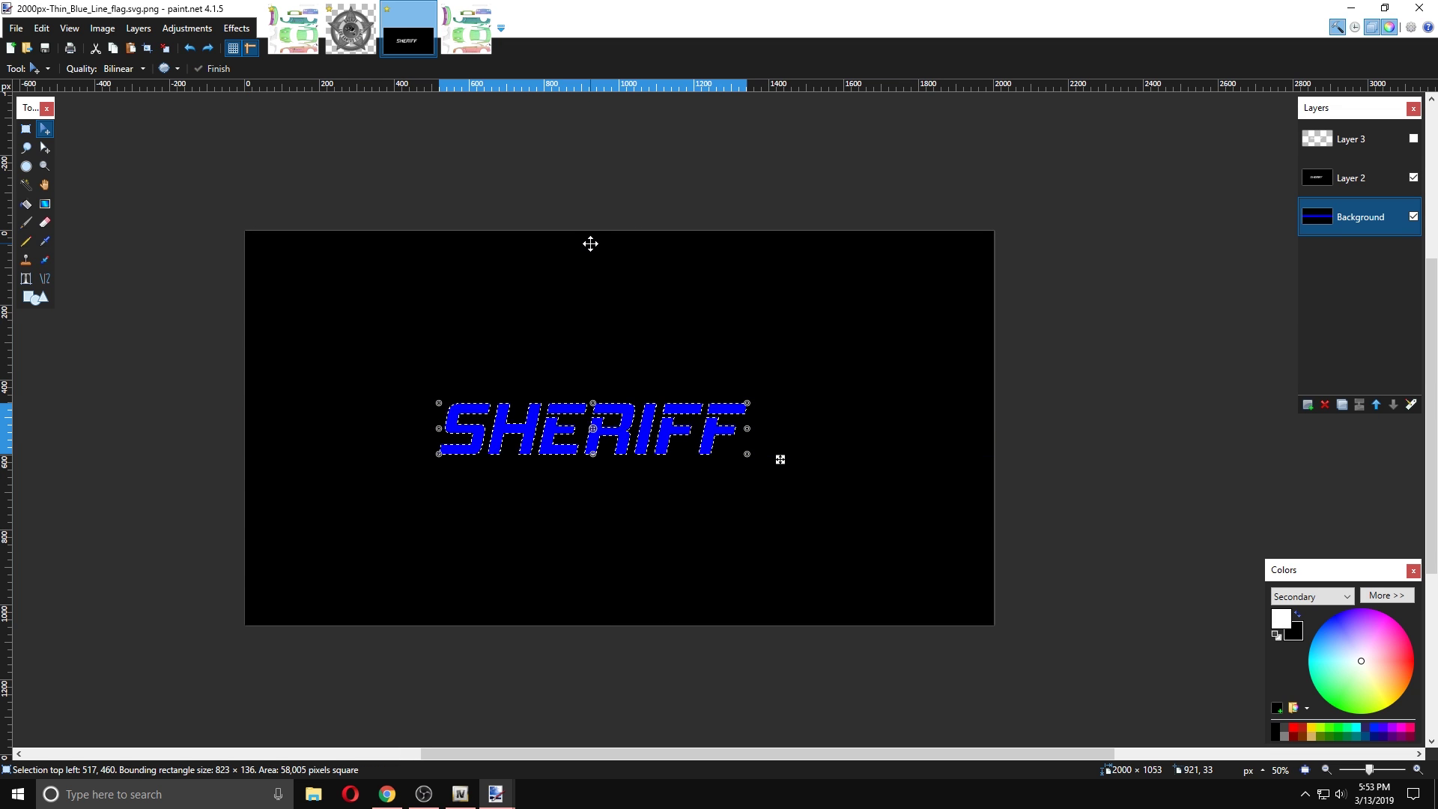
key("ctrl+z")
key("ctrl+z")
key("ctrl+z")
key("ctrl+z")
key("ctrl+z")
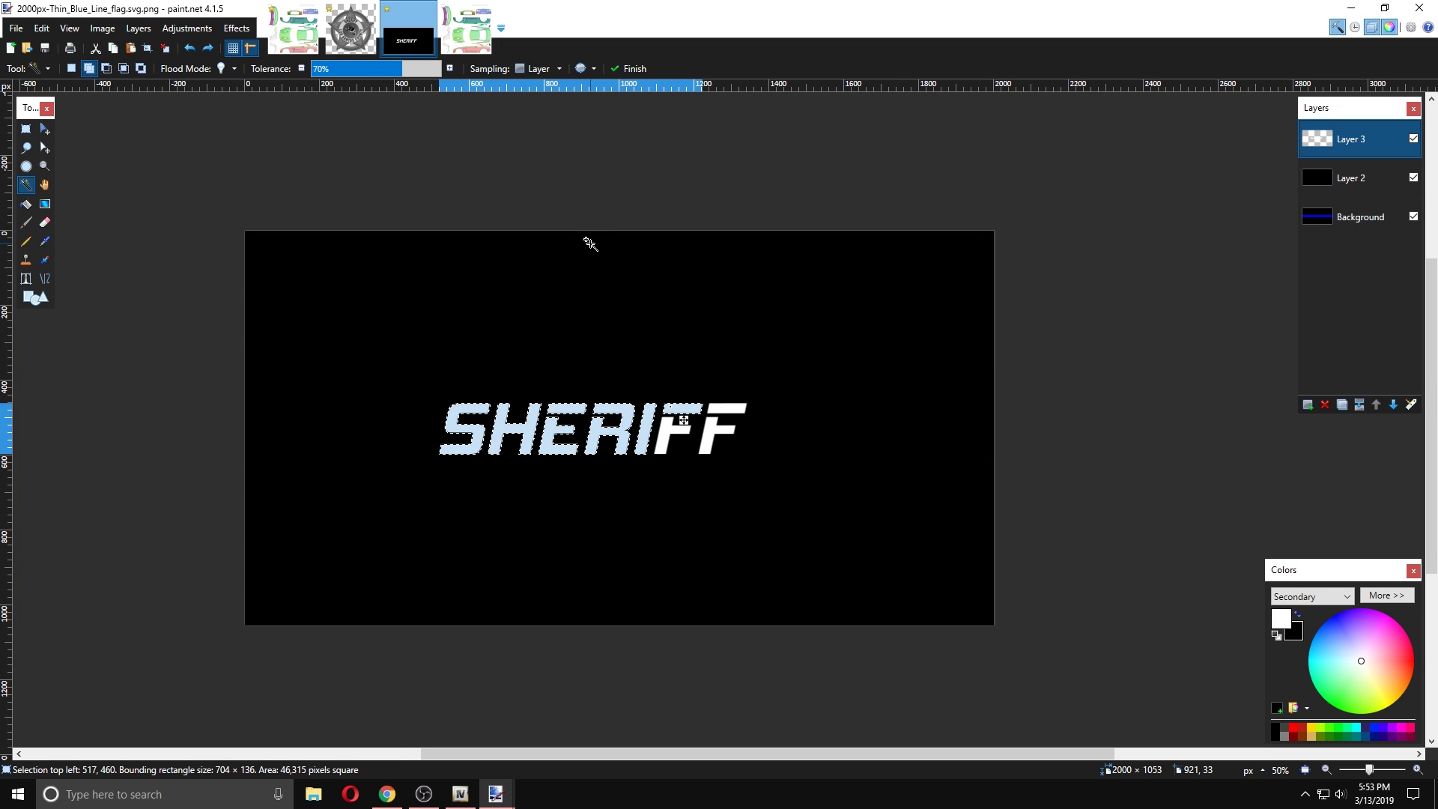
key("ctrl+z")
key("ctrl+z")
key("ctrl+z")
key("ctrl+z")
key("ctrl+z")
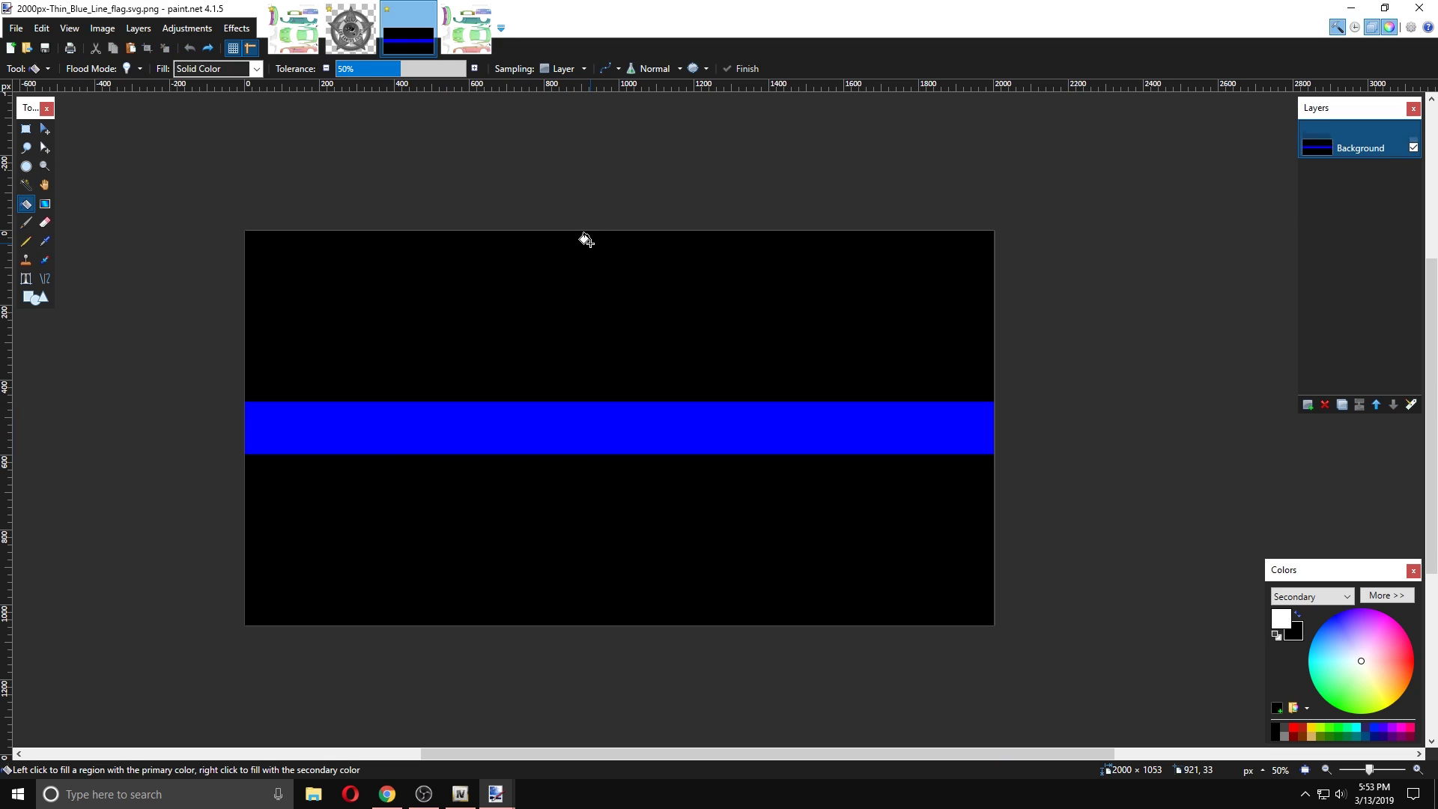
- Redo the flag image's first edits one by one to restore the black-filled Layer 2 and the empty Layer 3
left_click(285, 34)
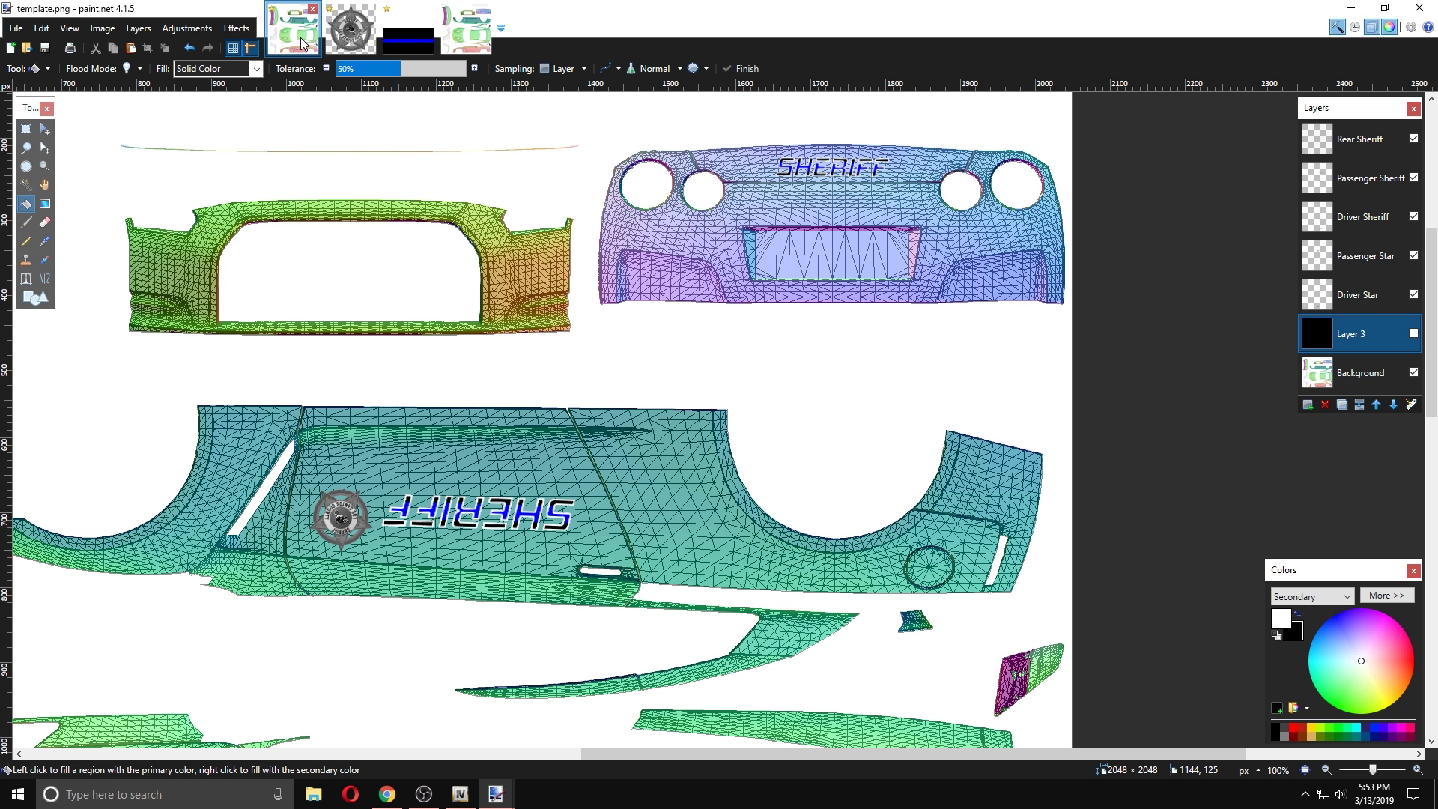
left_click(408, 30)
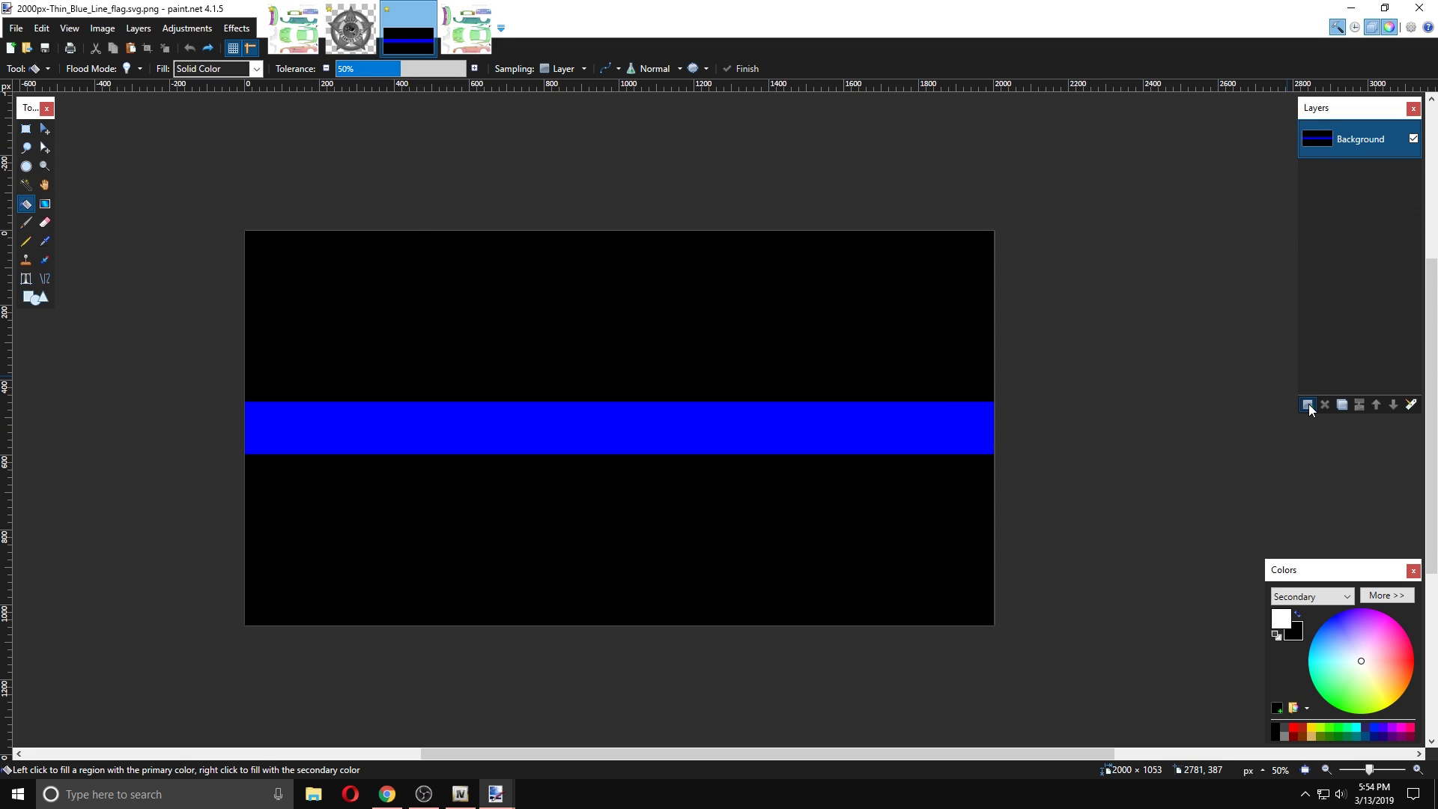
left_click(41, 28)
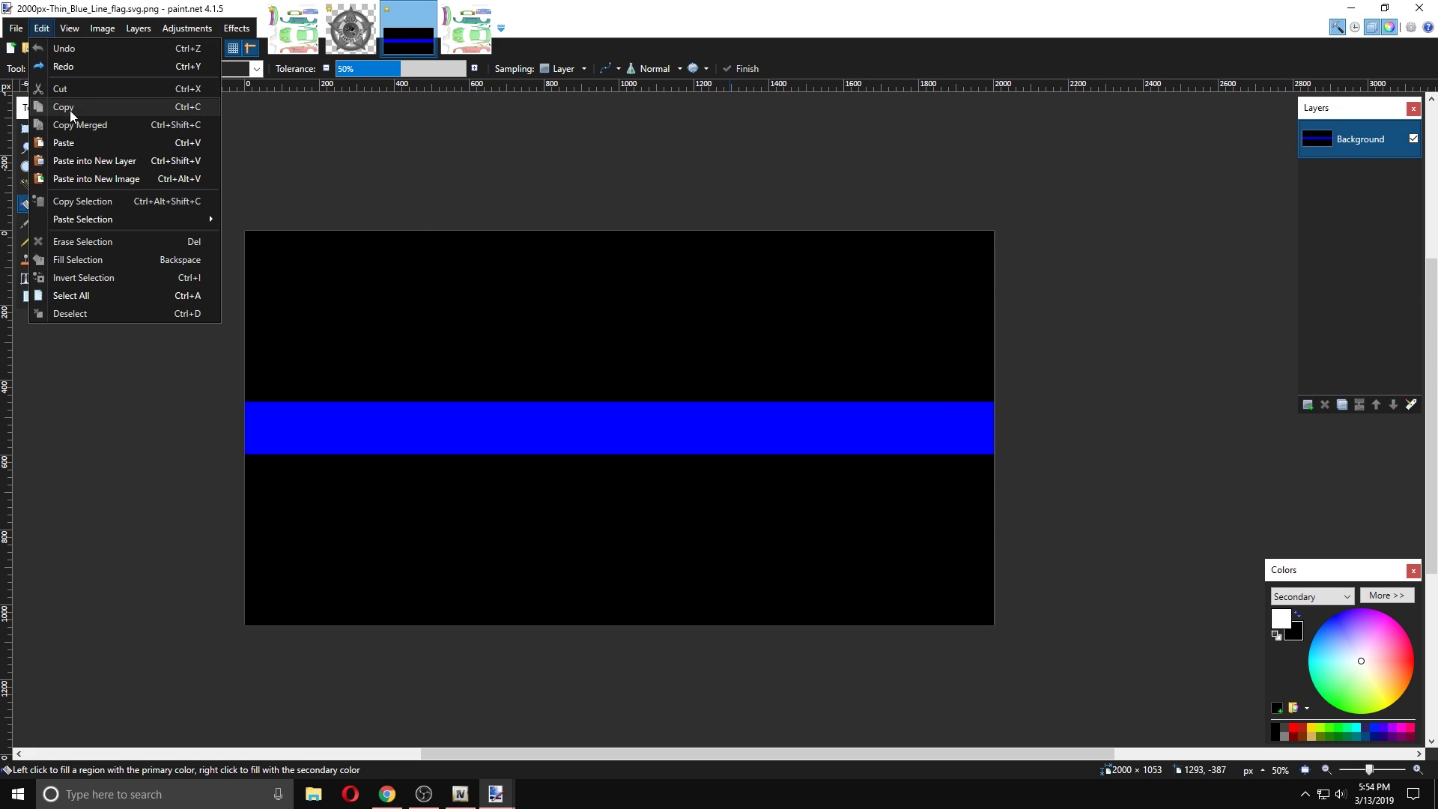
left_click(66, 65)
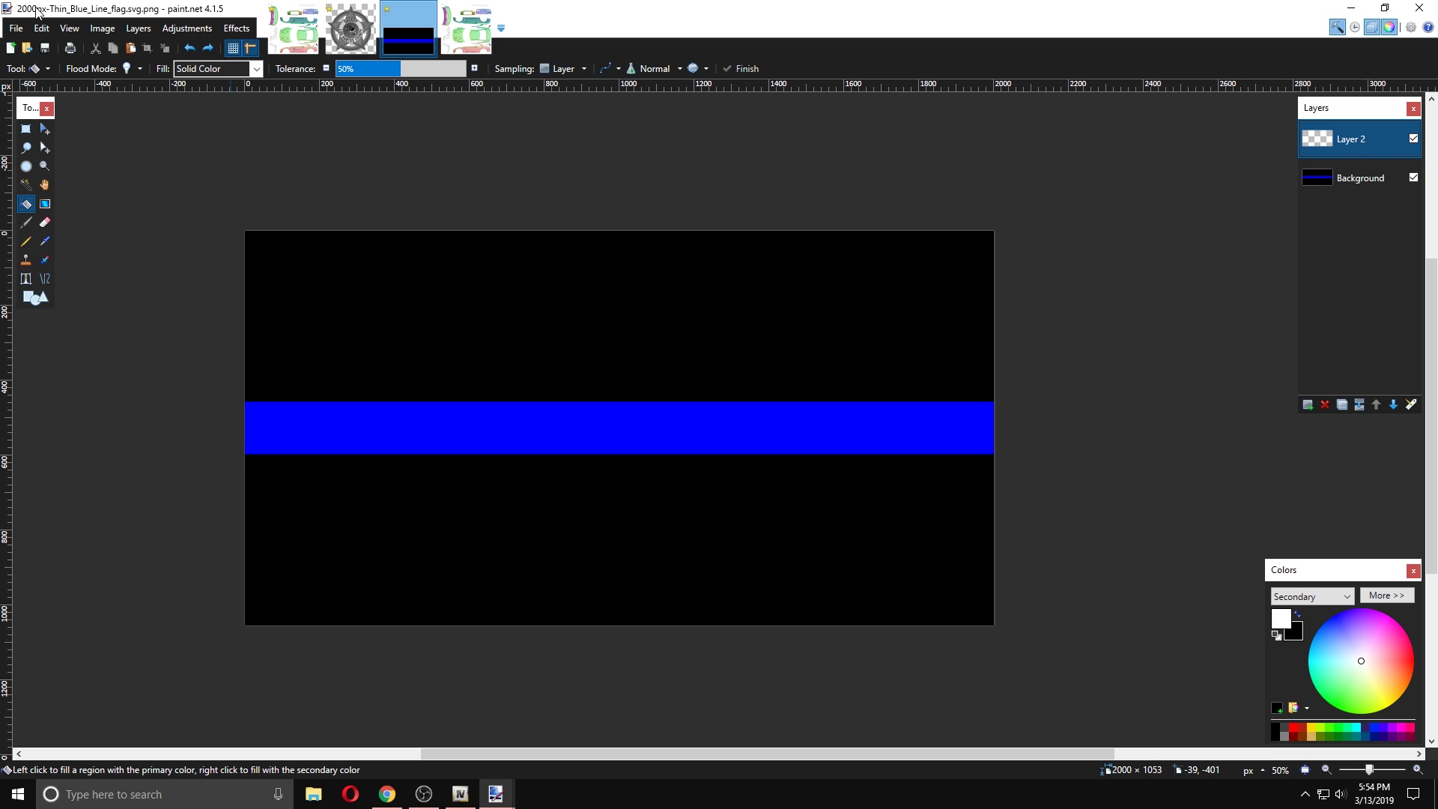
left_click(42, 28)
left_click(65, 66)
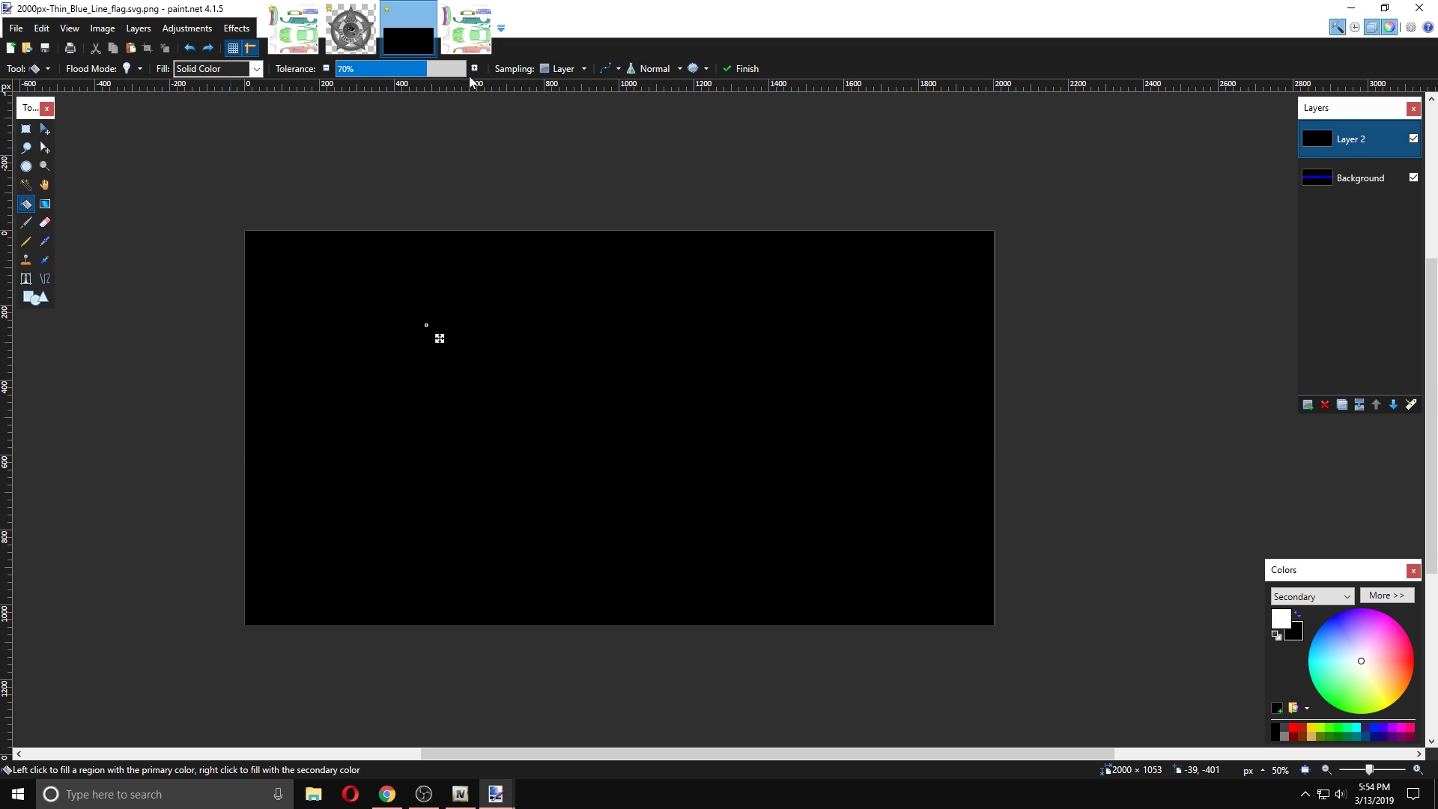
left_click(42, 27)
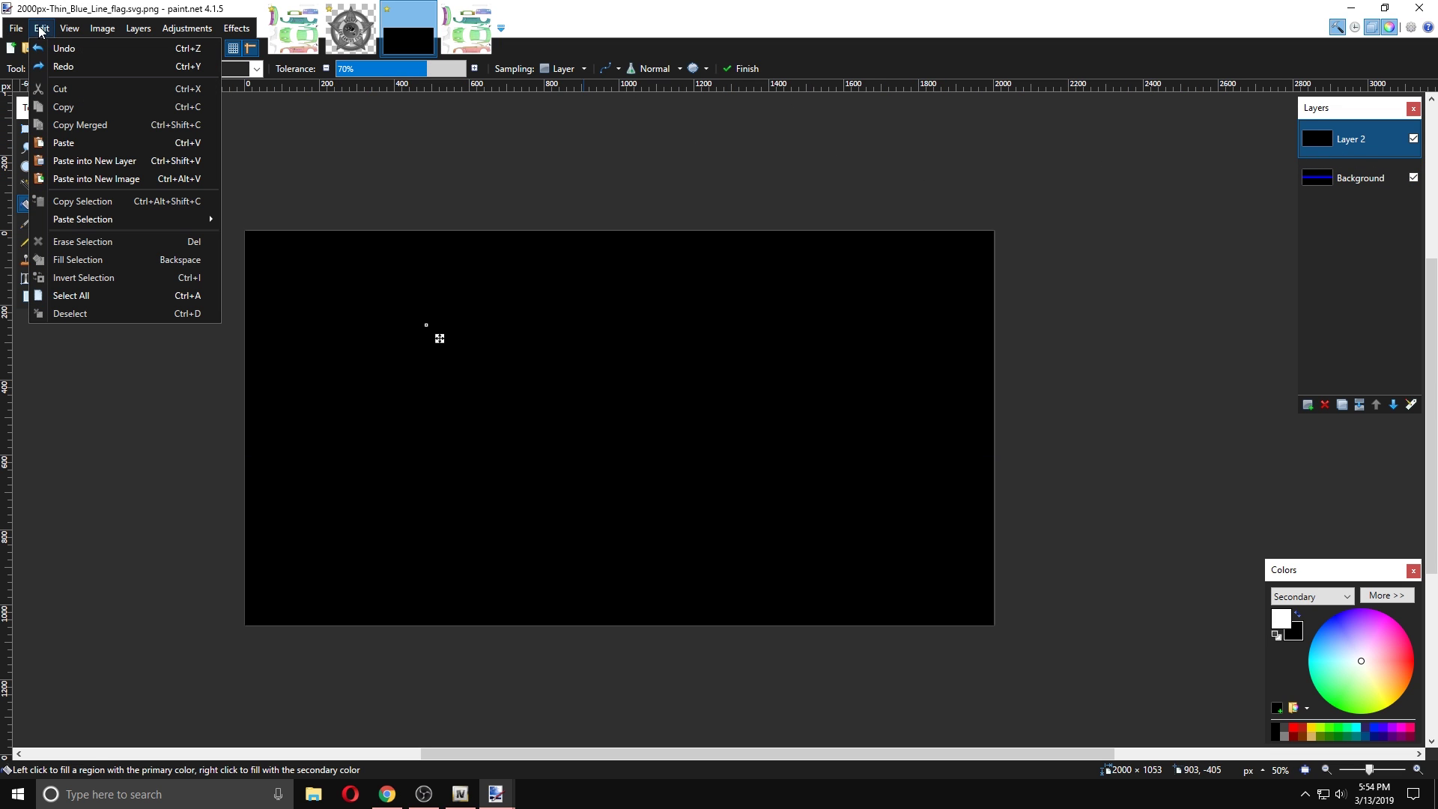
left_click(67, 66)
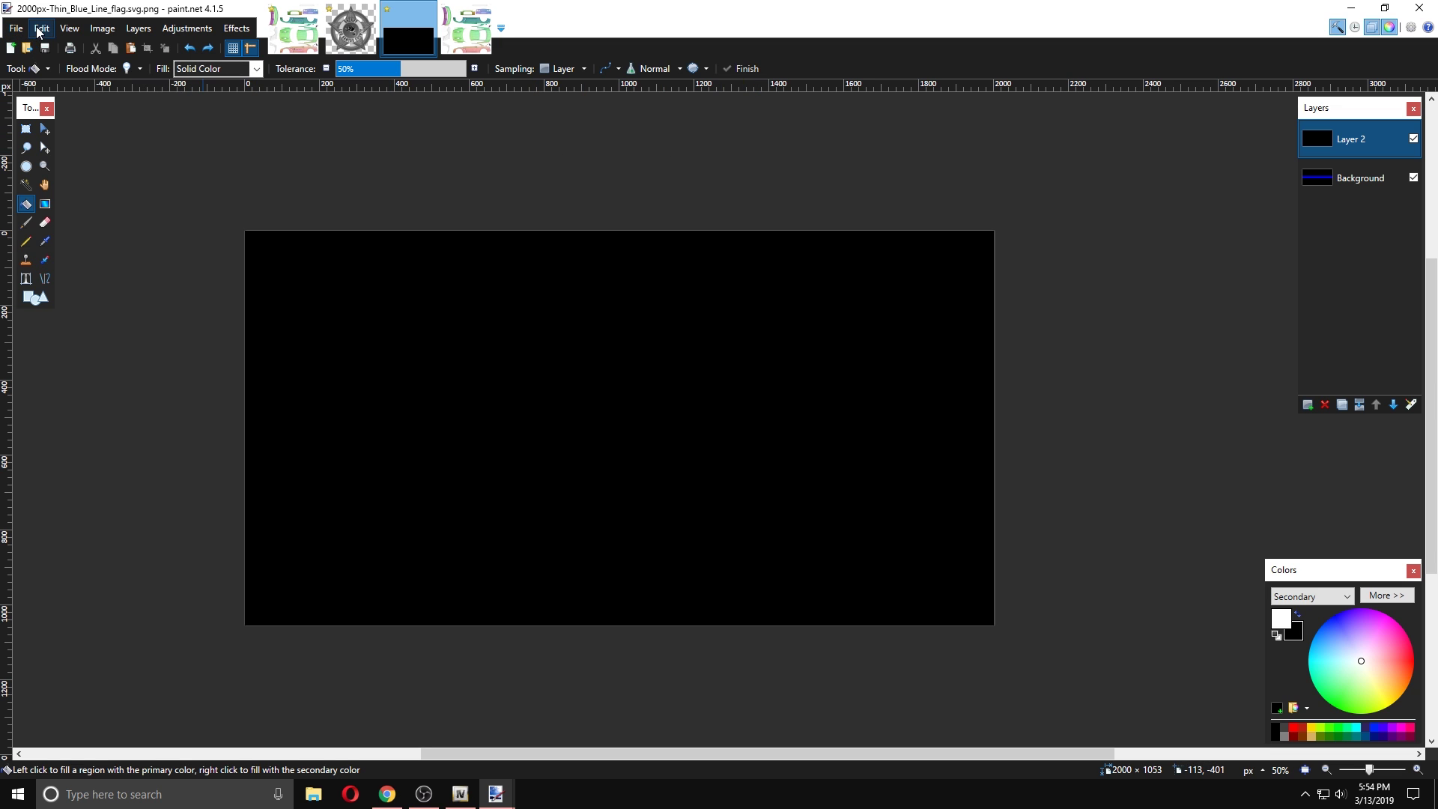
left_click(39, 29)
left_click(64, 69)
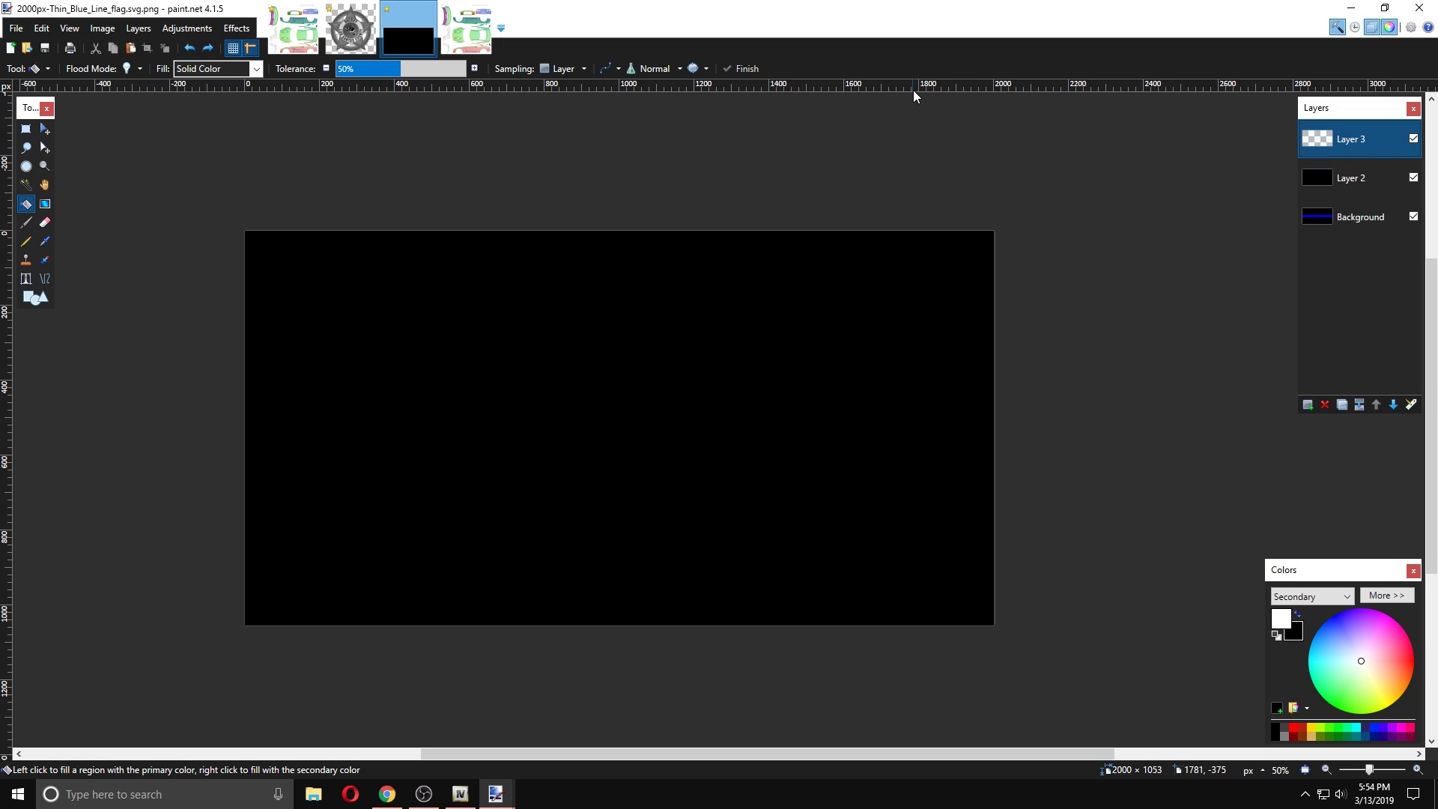
- Add the white text 1A-21 on Layer 3 in Hemi Head Rg, size 150, and move it near the canvas centre
left_click(1413, 178)
left_click(1414, 178)
left_click(25, 279)
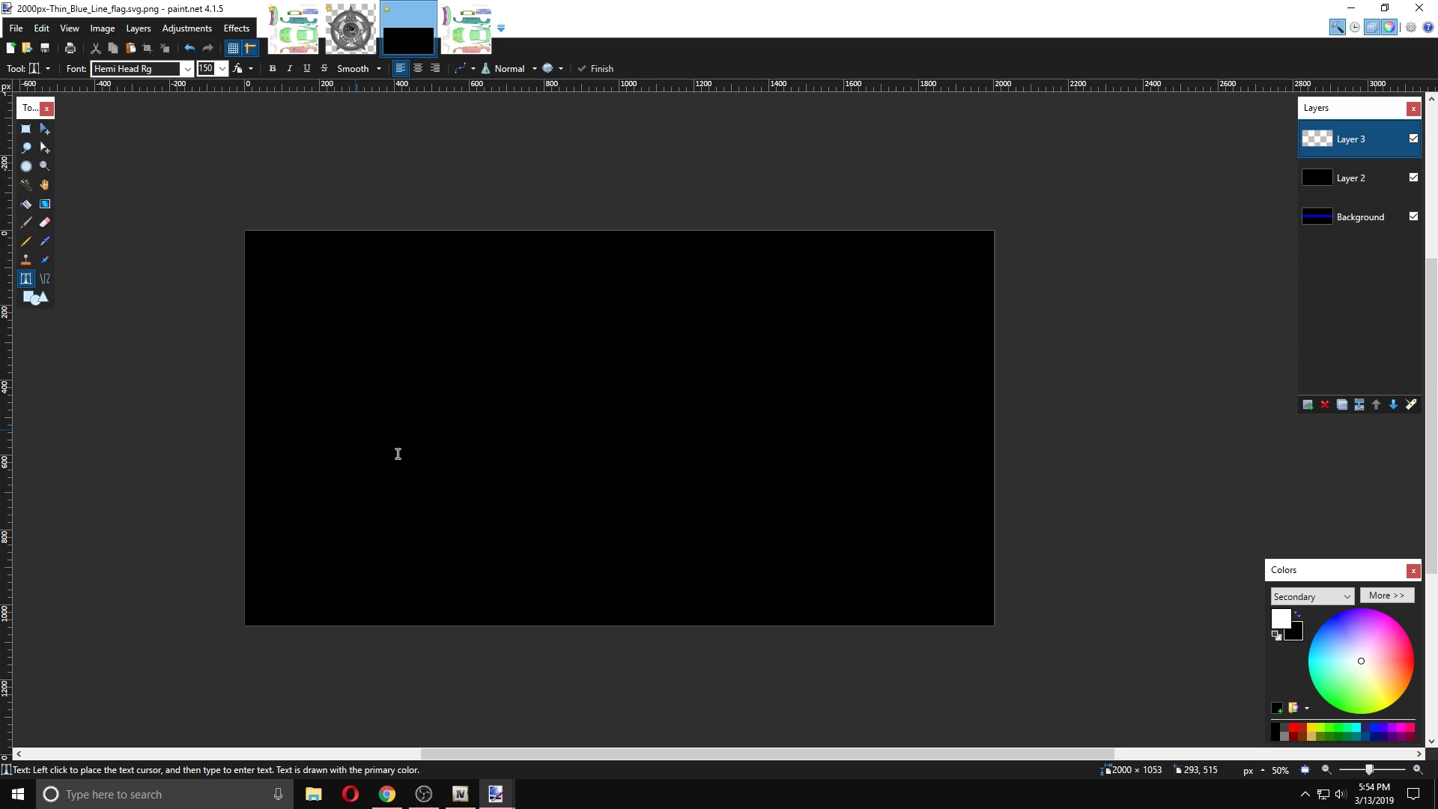
left_click(459, 415)
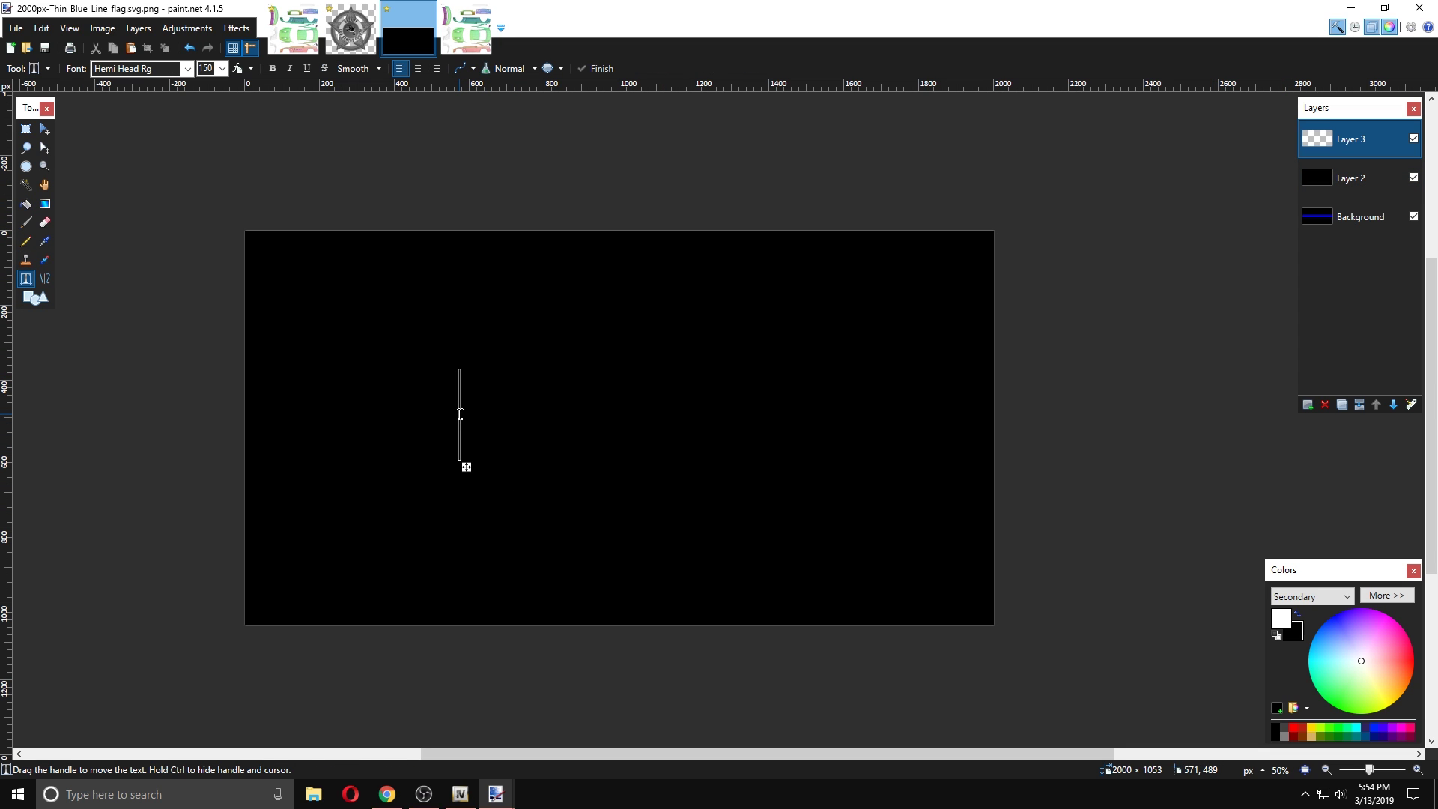
type("1A-21")
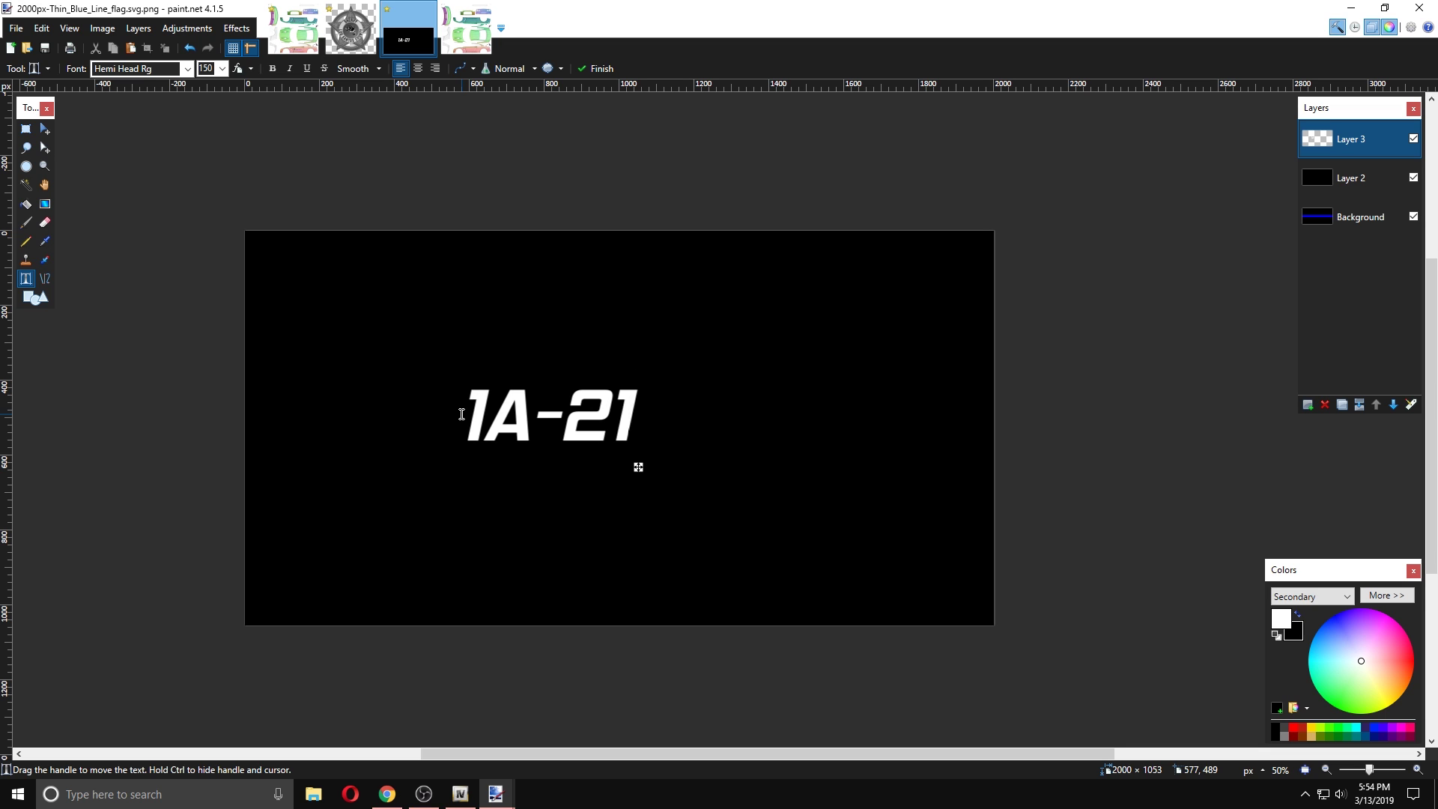
left_click_drag(638, 467, 696, 481)
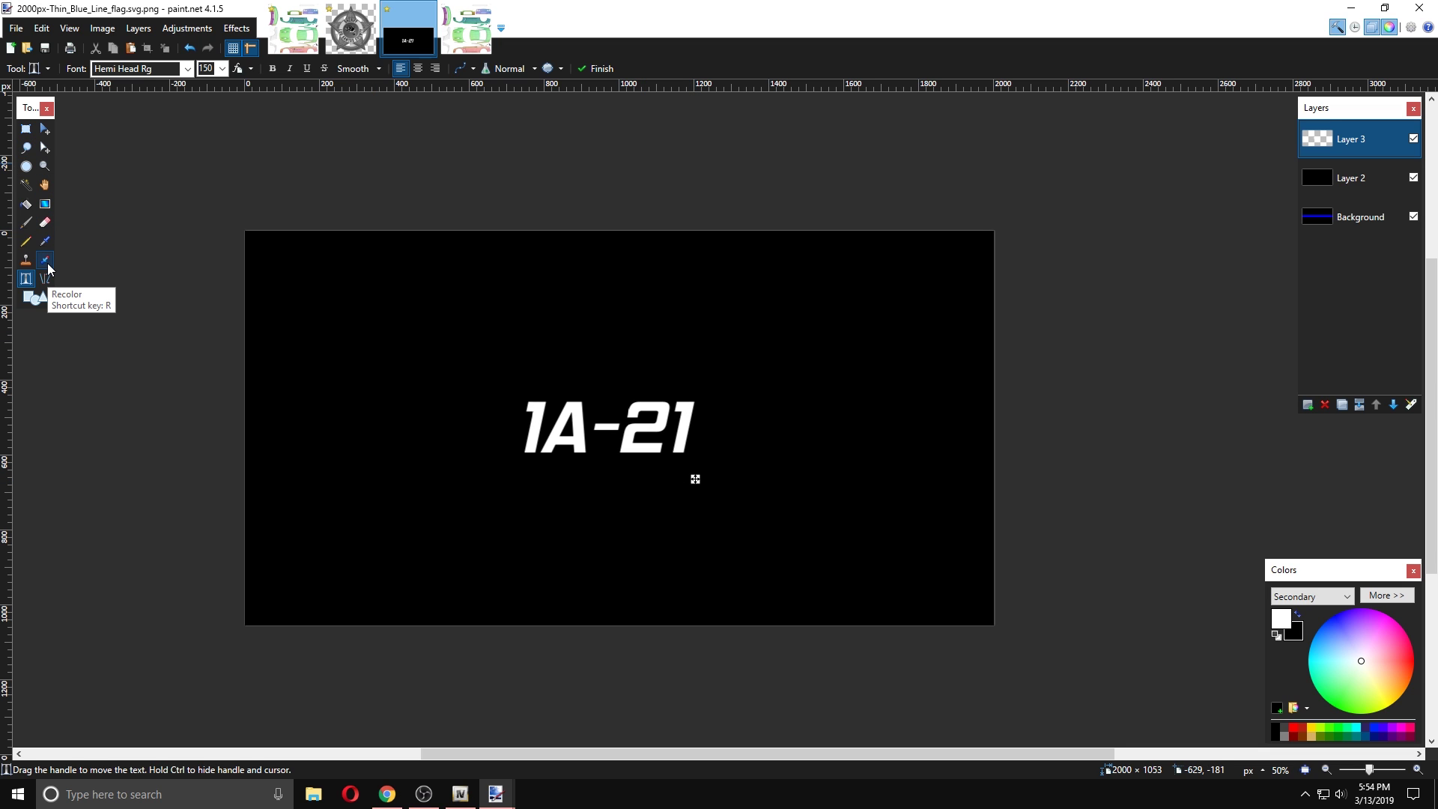
- Select every character of 1A-21 and its hyphen with the Magic Wand in add mode at 50% tolerance, and make Layer 2 active
left_click(24, 187)
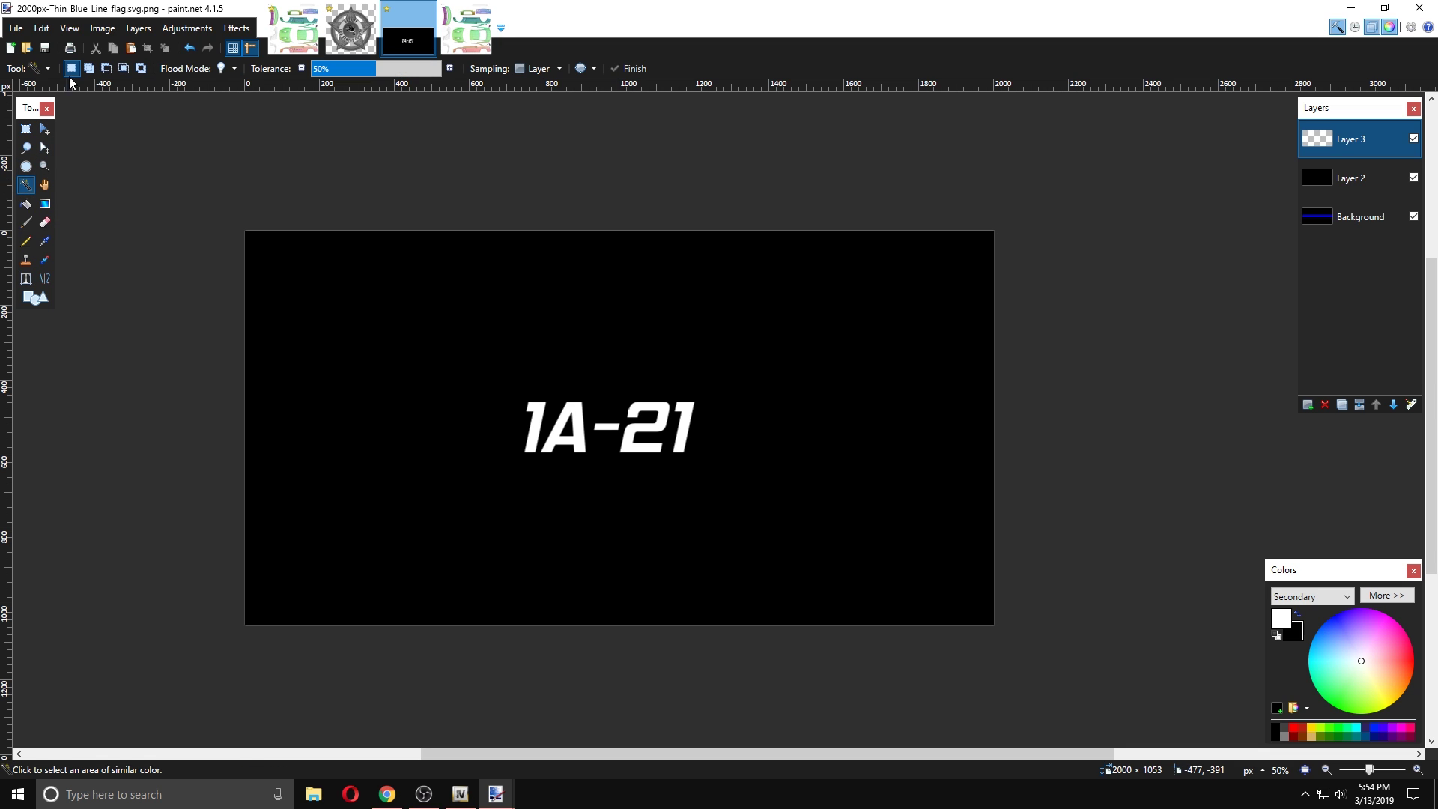
left_click(88, 69)
left_click(532, 436)
left_click(567, 447)
left_click(607, 425)
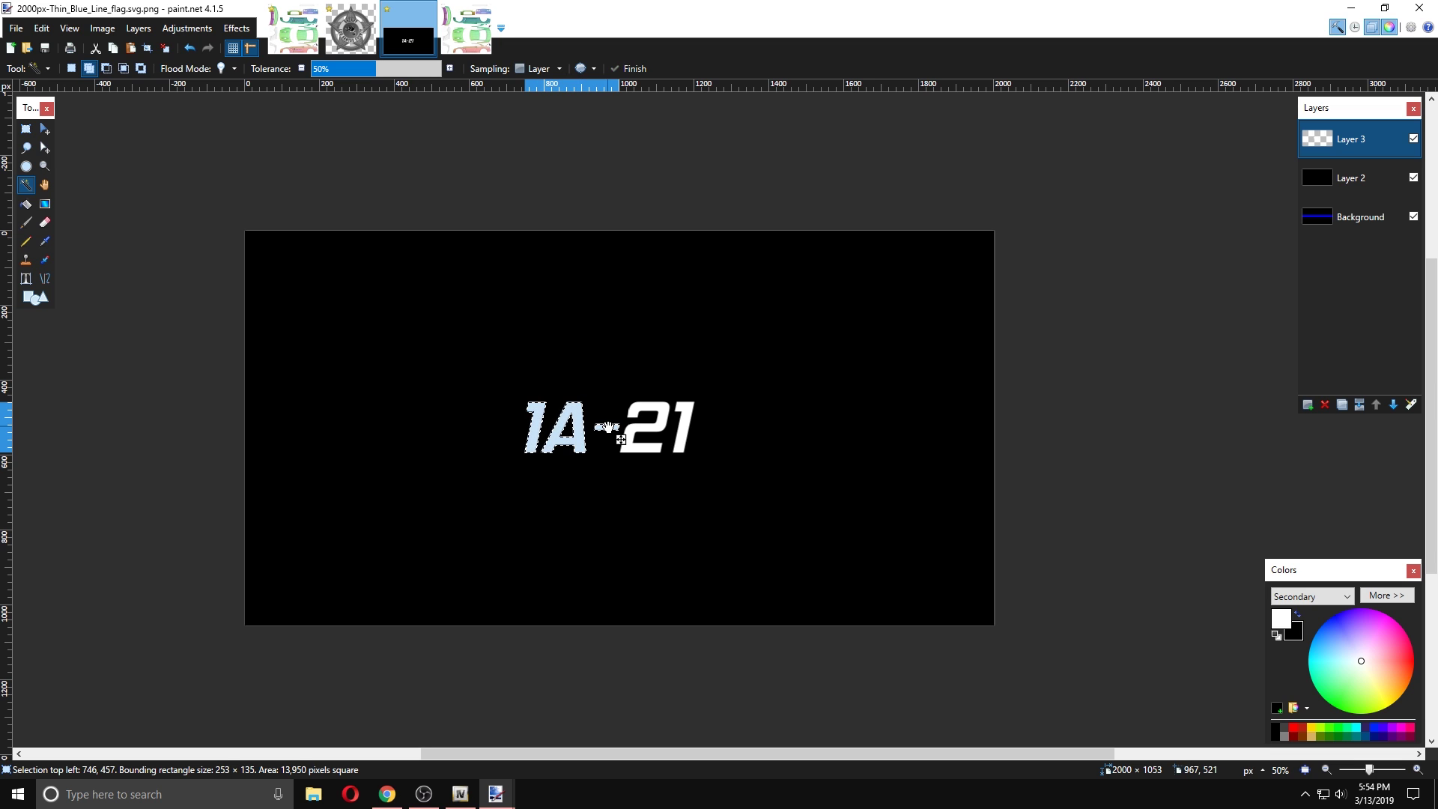
left_click(636, 411)
left_click(686, 410)
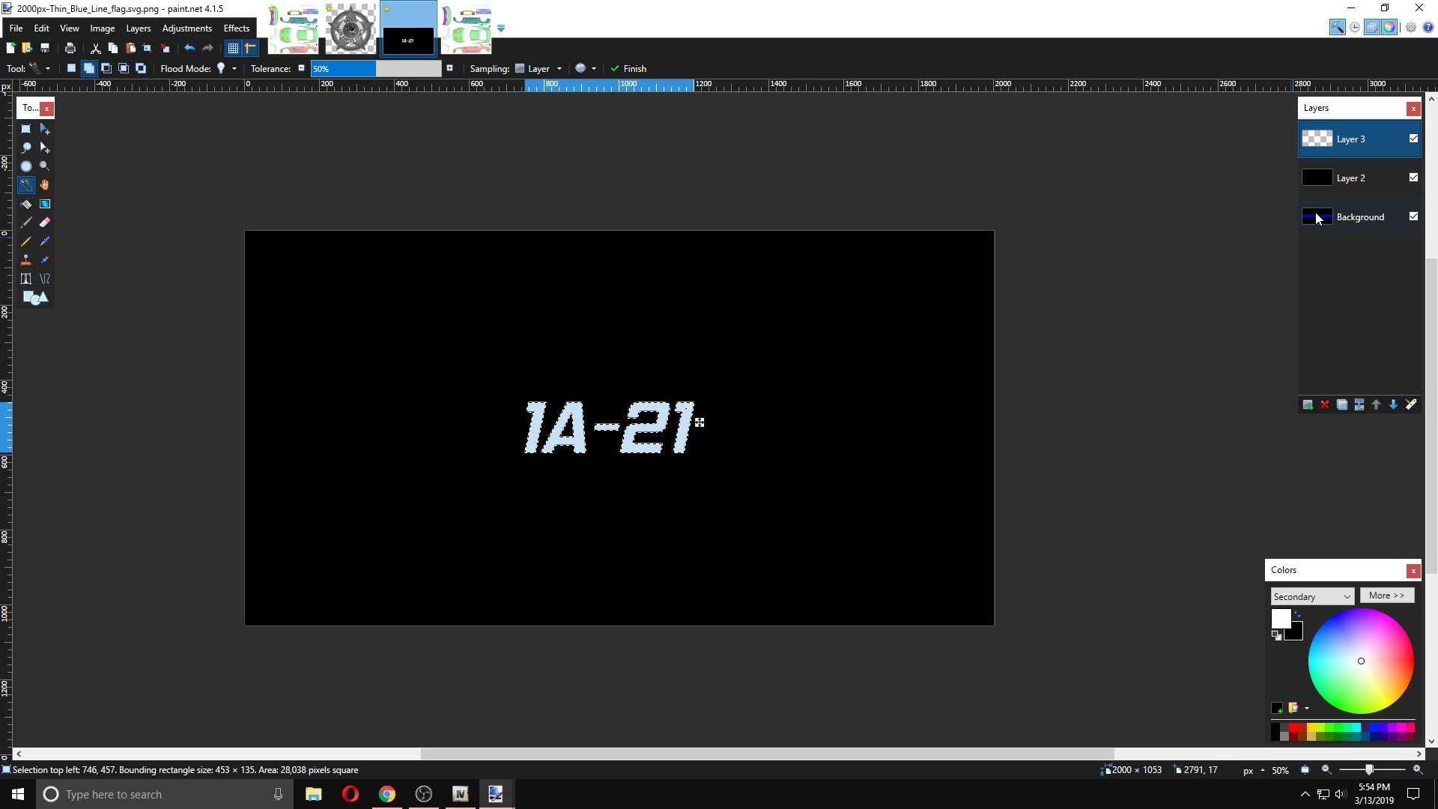
left_click(1345, 181)
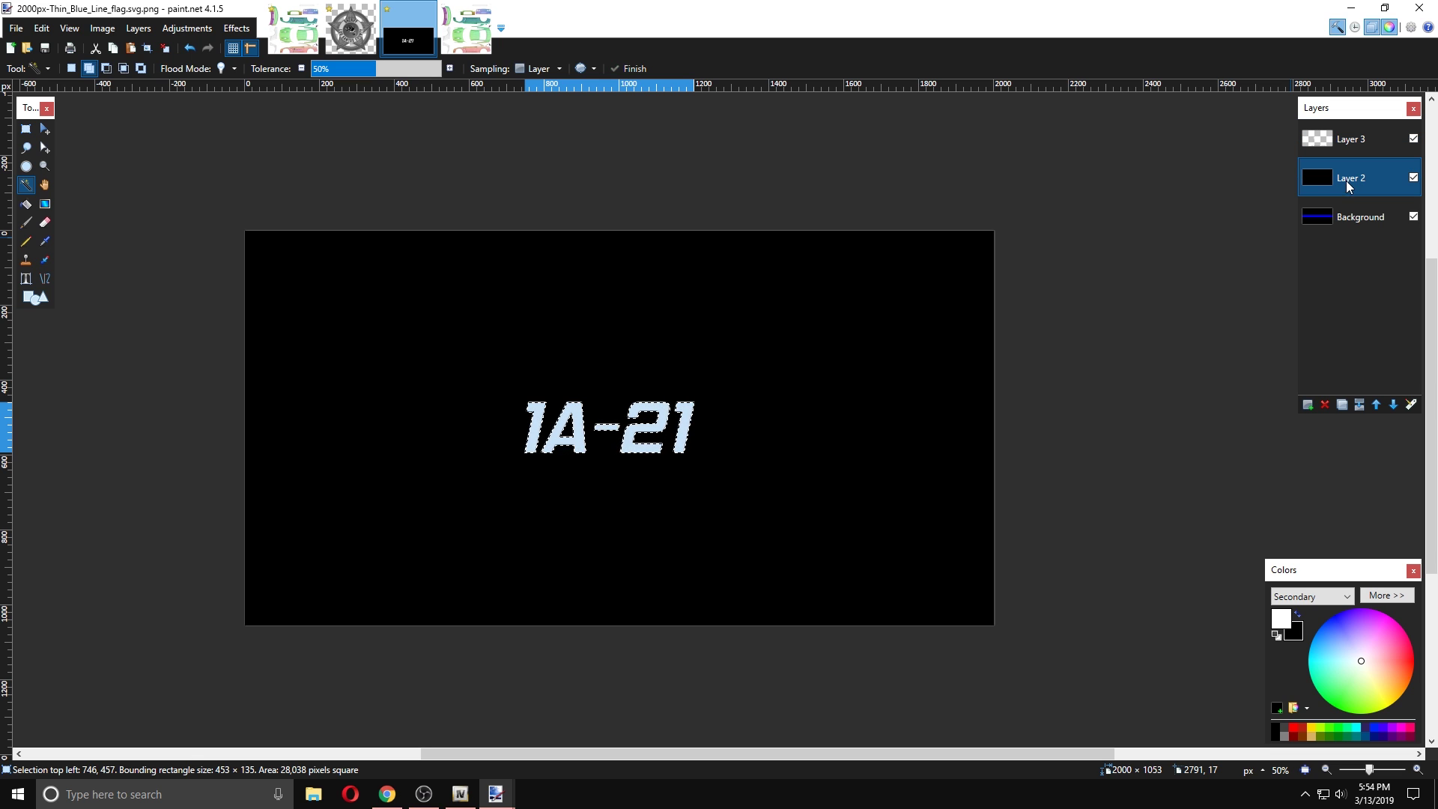
- Erase the selected 1A-21 shape out of black Layer 2 and hide Layer 3
left_click(46, 221)
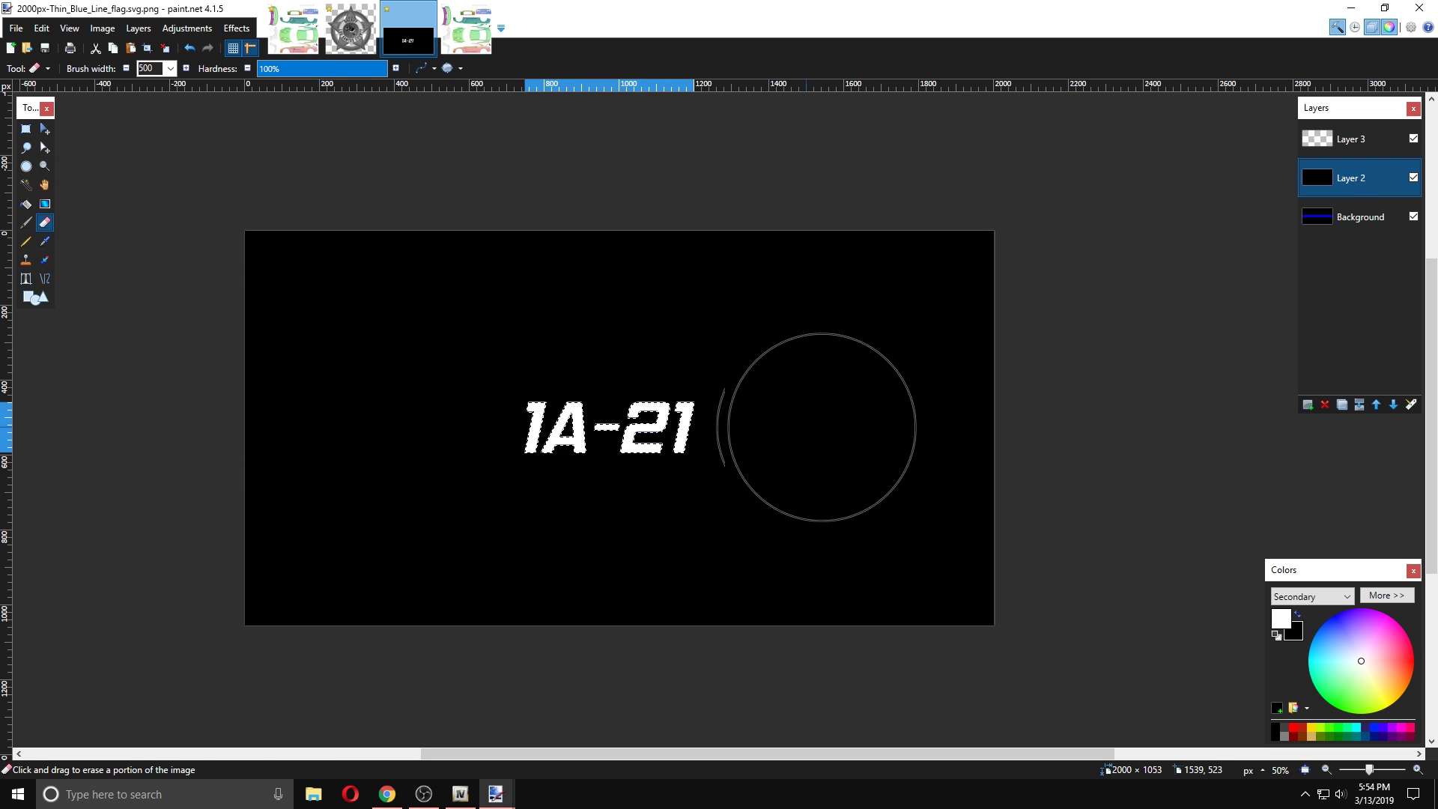
left_click(1414, 137)
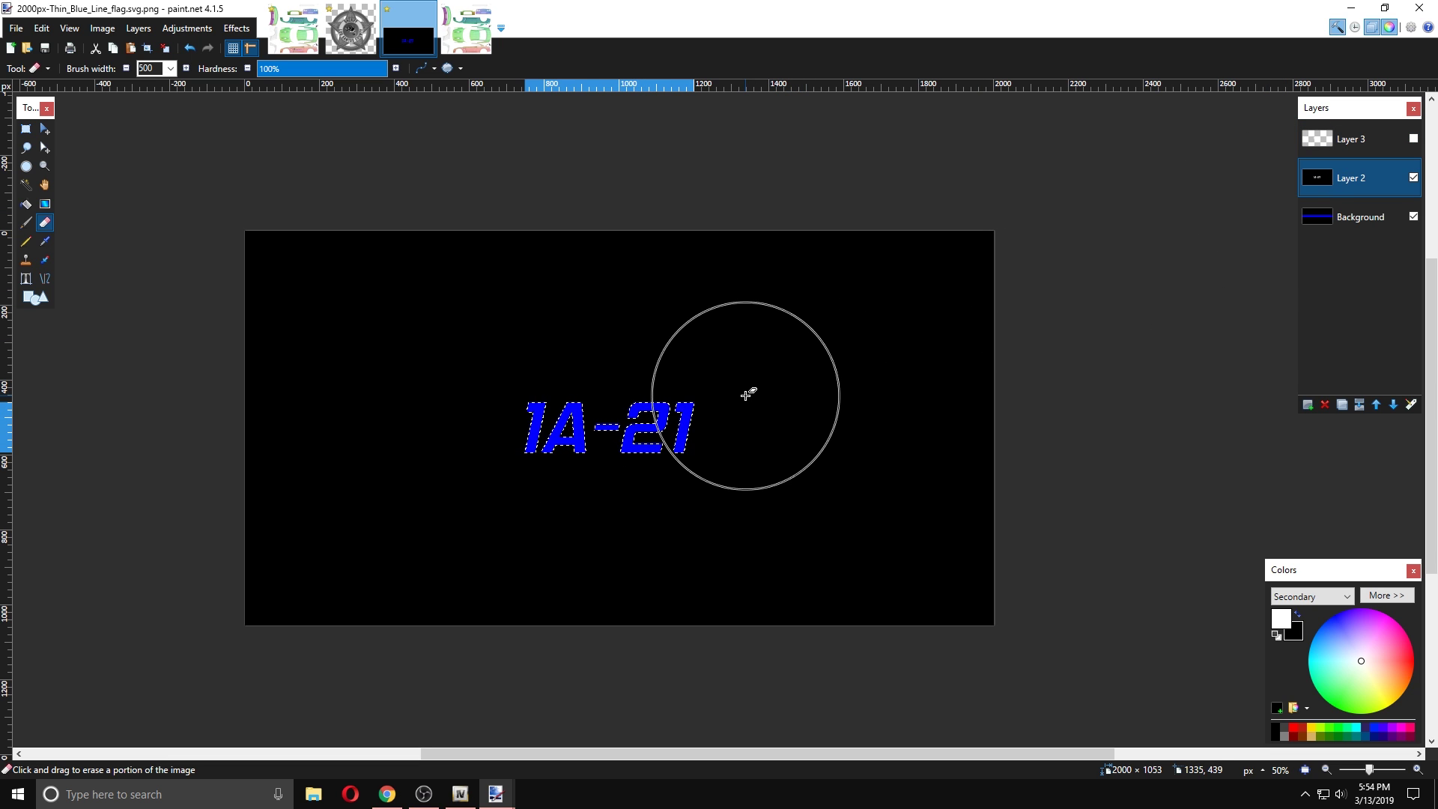
- Apply a white Drop Shadow to the selected lettering on Layer 2 with offsets 0, widening radius 7, blur radius 0 and opacity 255
left_click(230, 30)
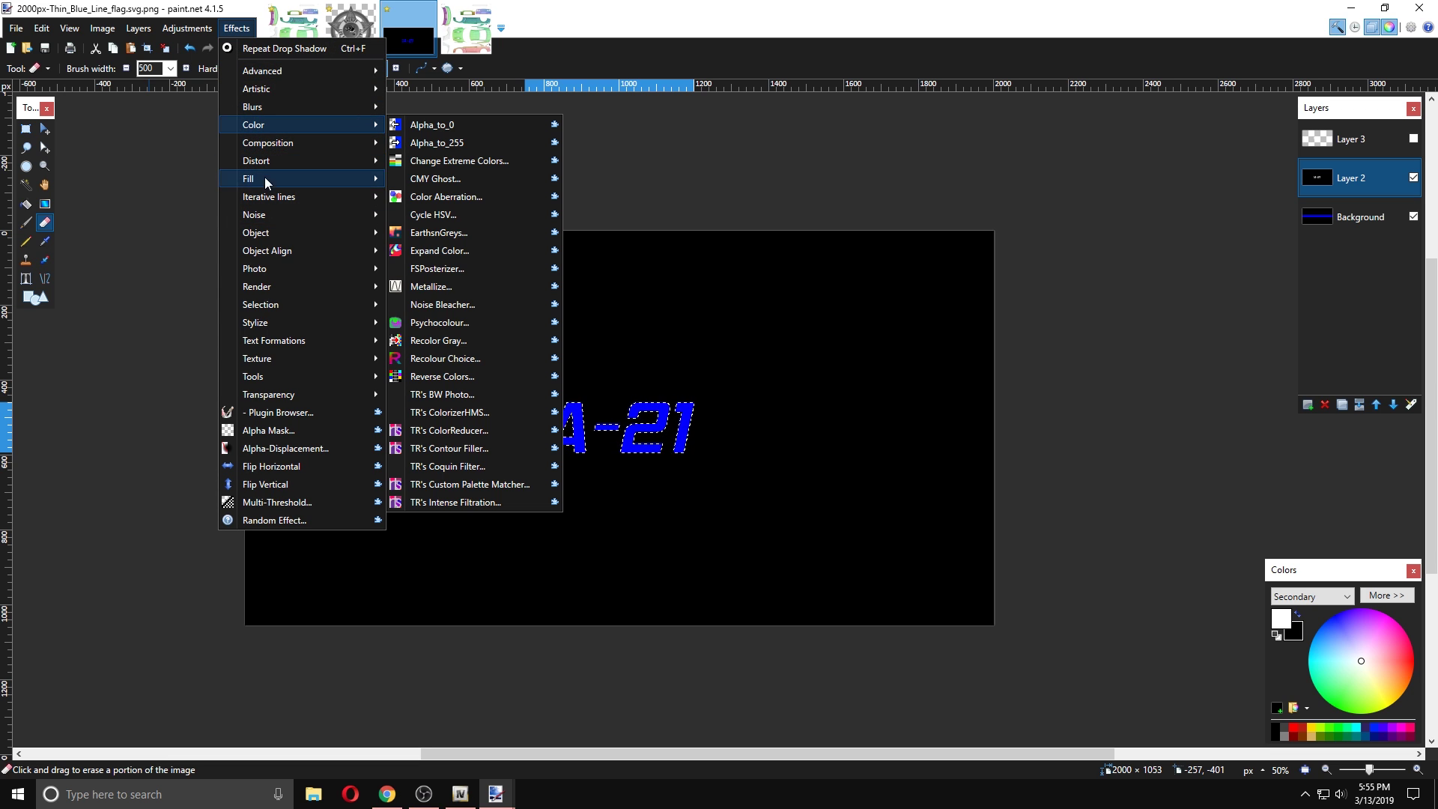
mouse_move(268, 226)
left_click(473, 267)
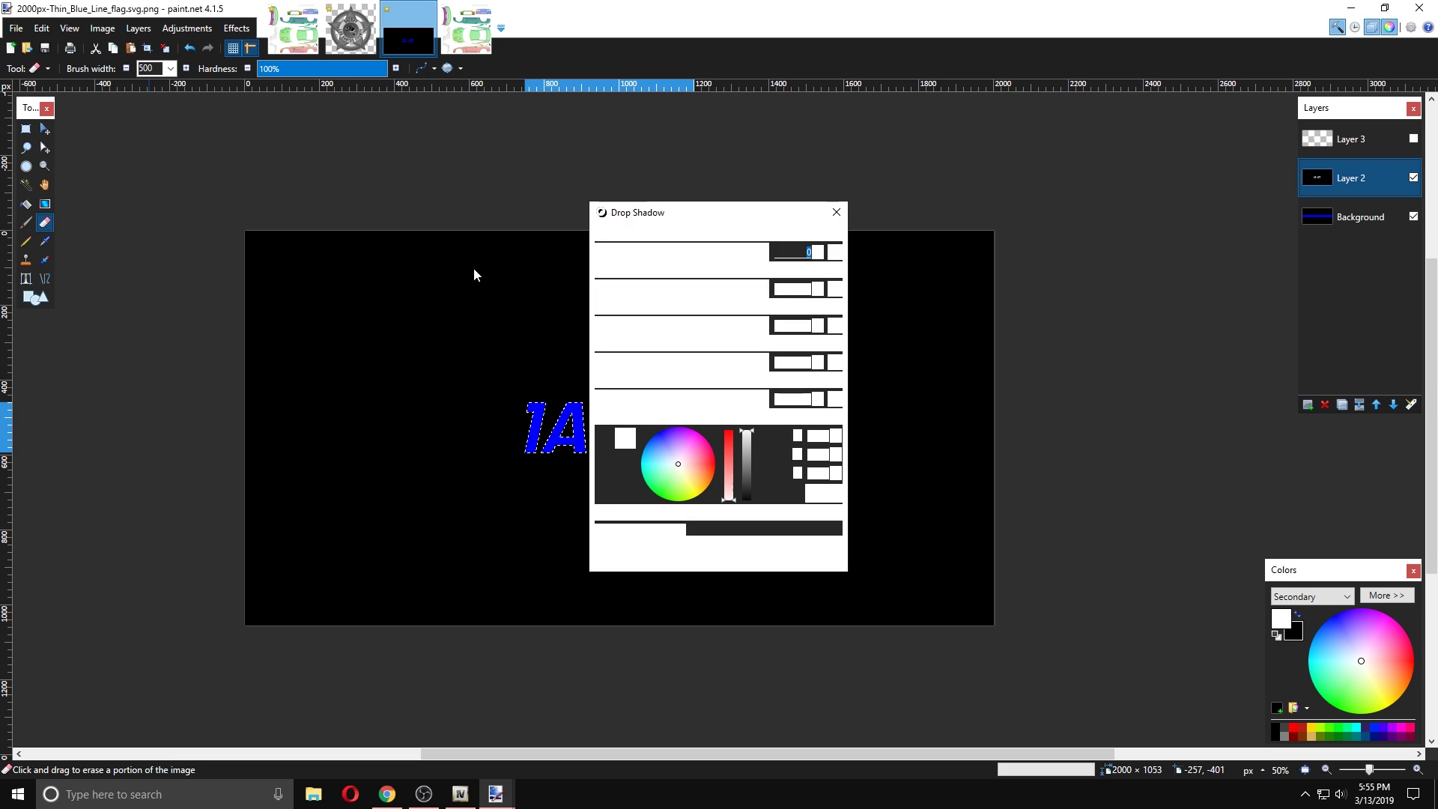
left_click_drag(771, 212, 1117, 256)
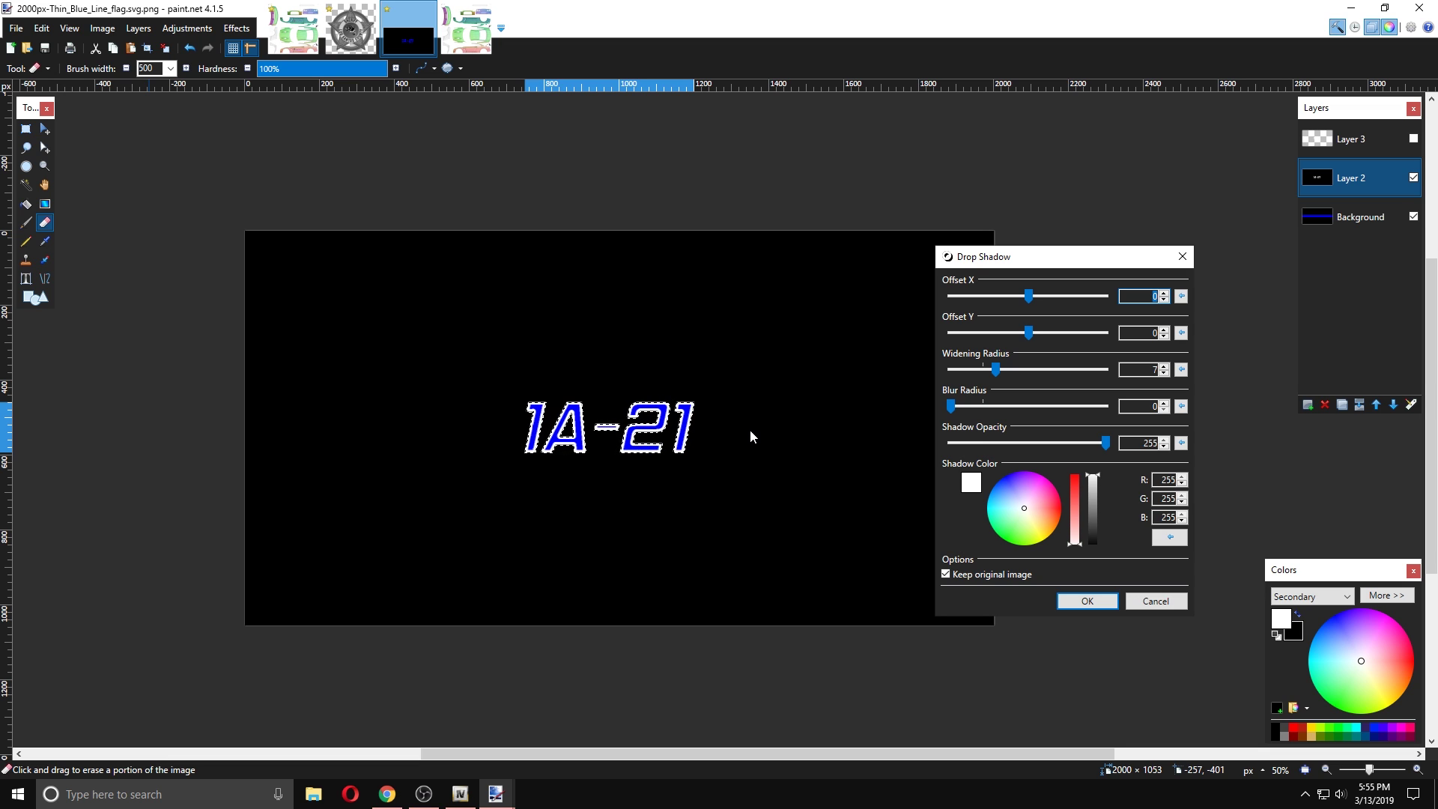
left_click(1085, 601)
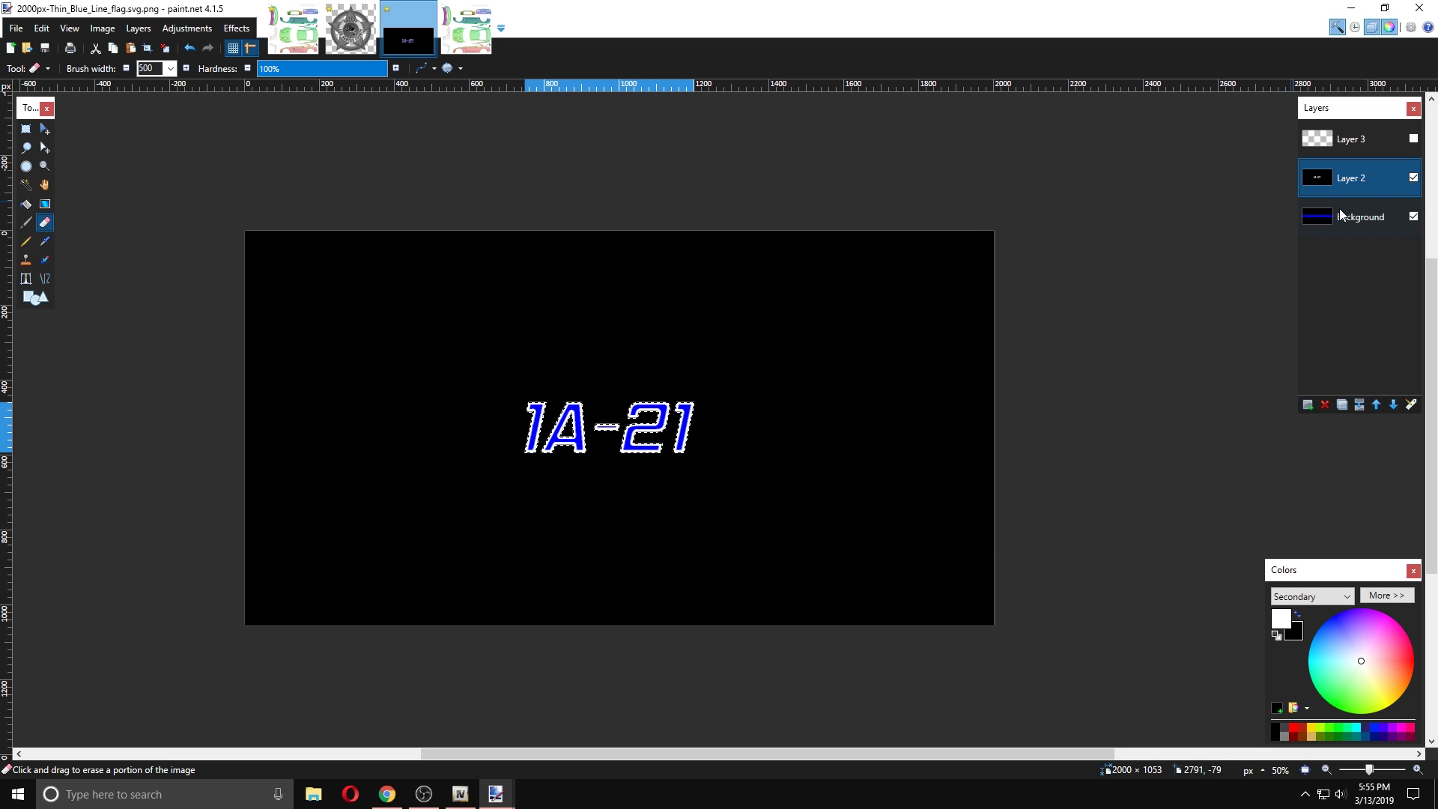
- With Layer 2 hidden, scale the whole Background flag down to about 996 × 524 px and move it near the canvas centre
left_click(1365, 221)
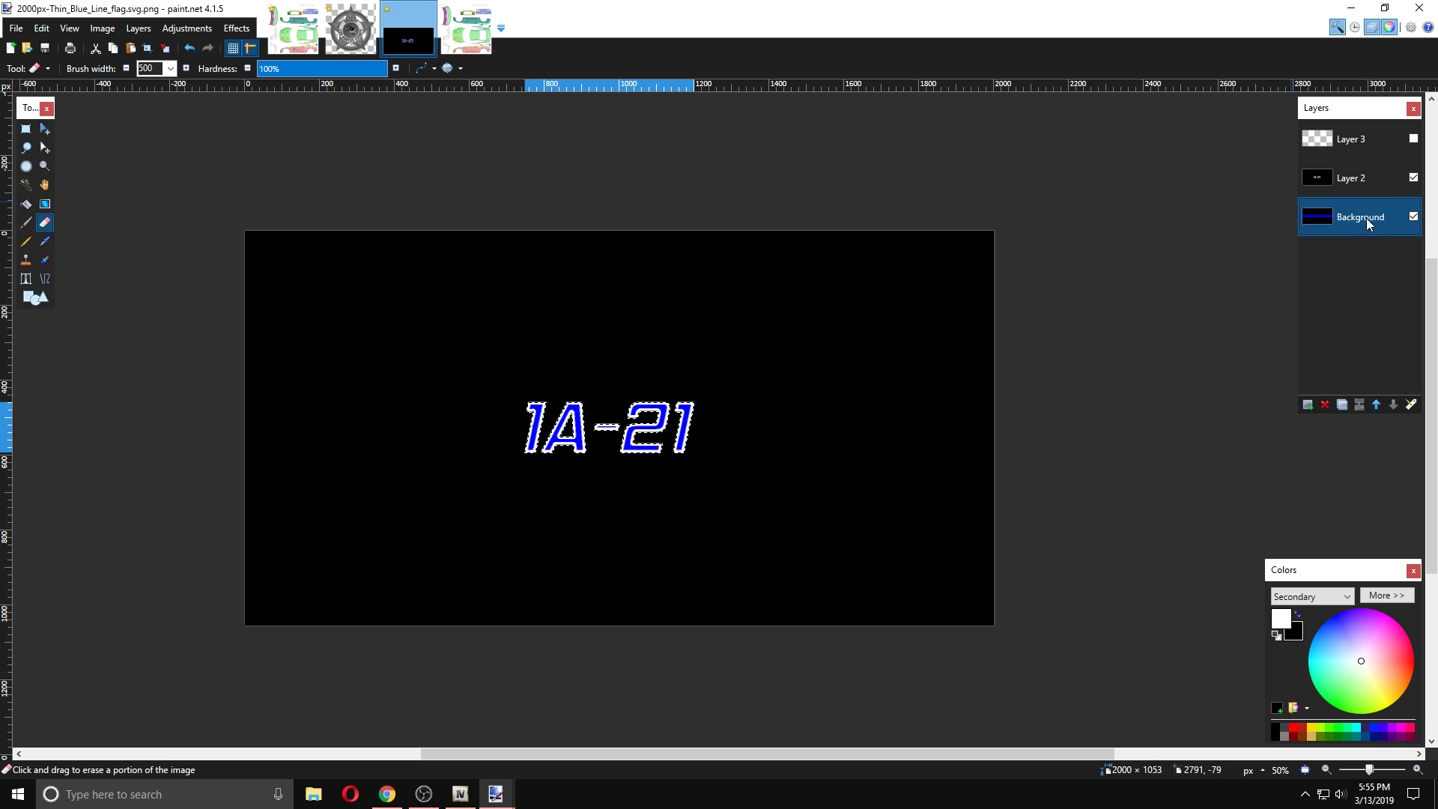
left_click(1414, 177)
left_click(26, 129)
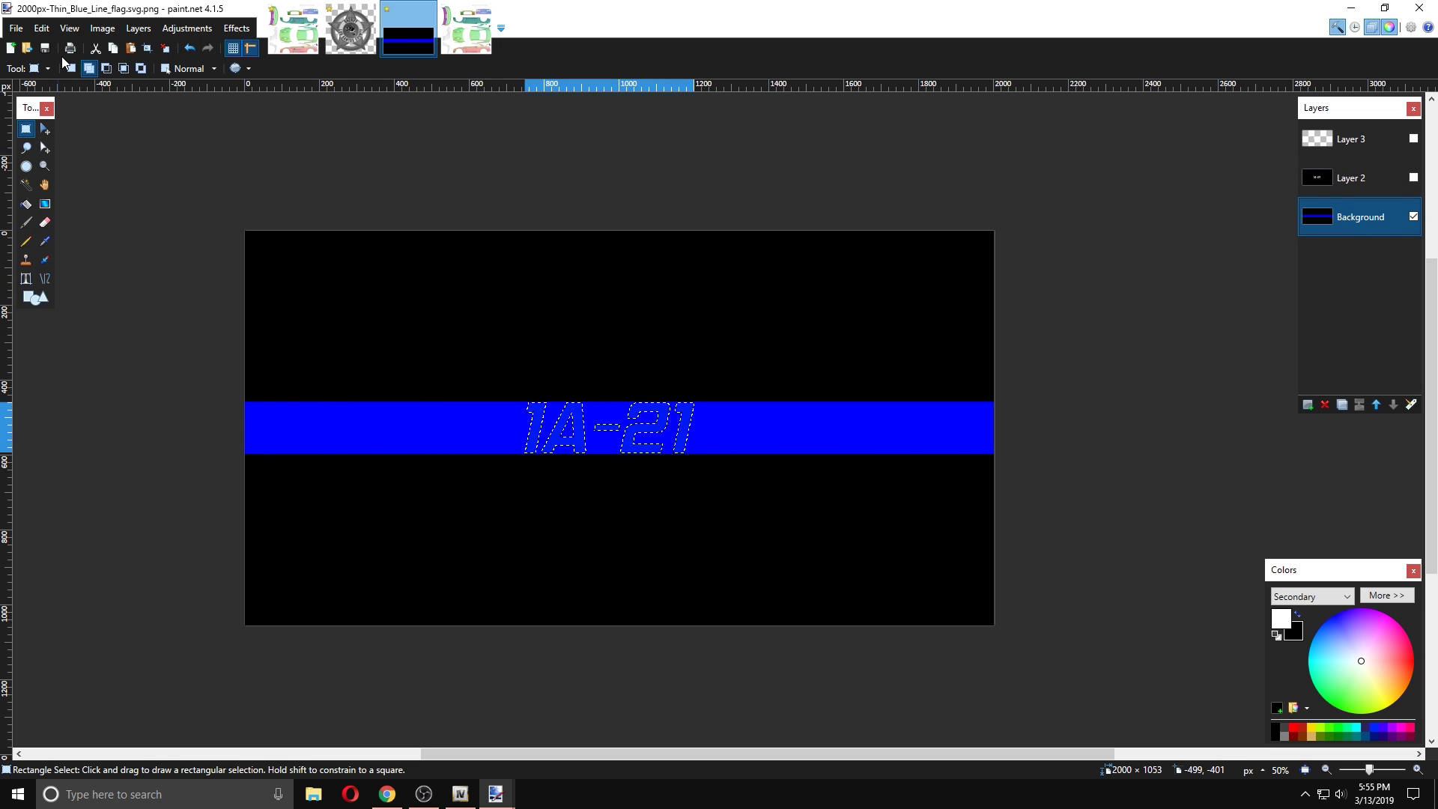
left_click(109, 327)
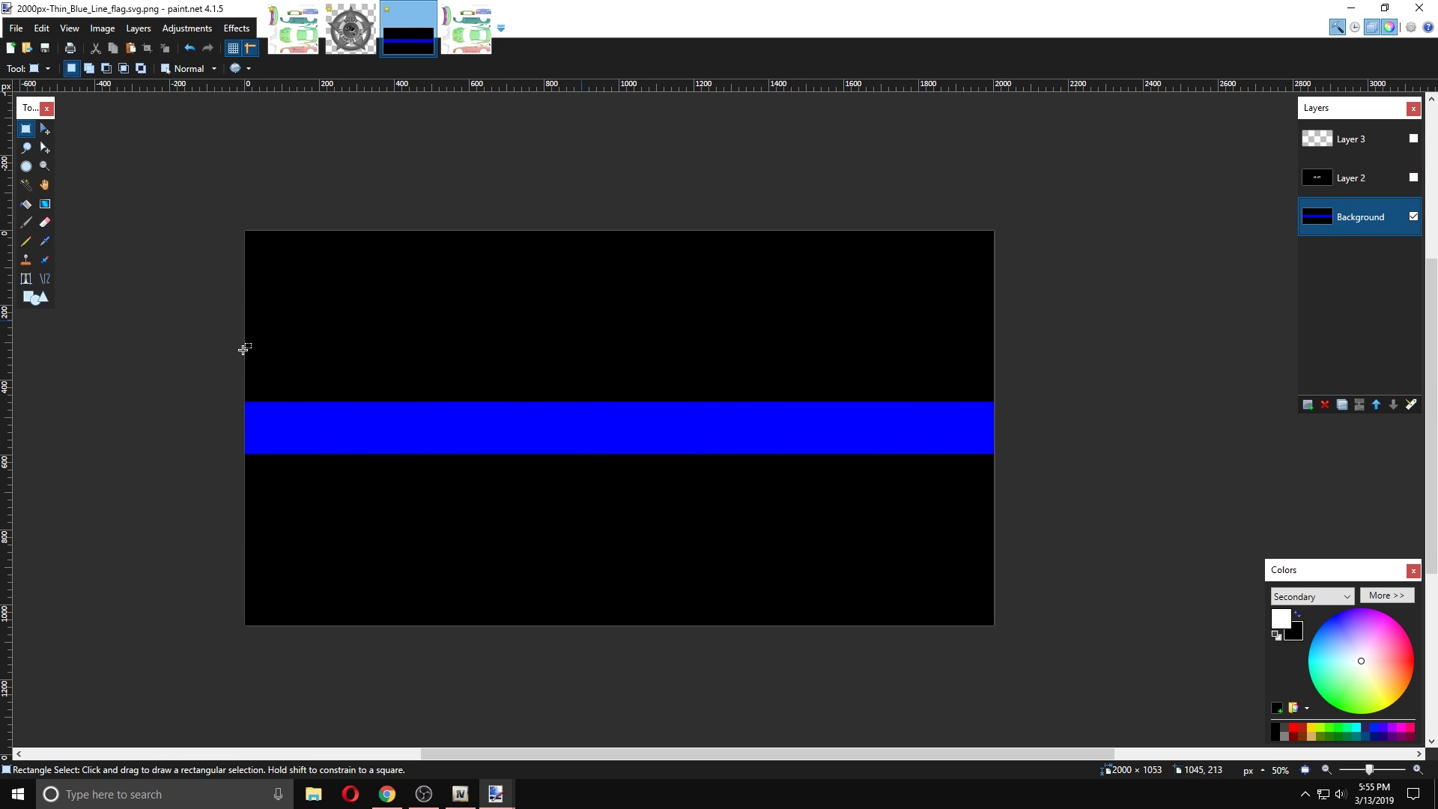
left_click(44, 129)
key("ctrl+a")
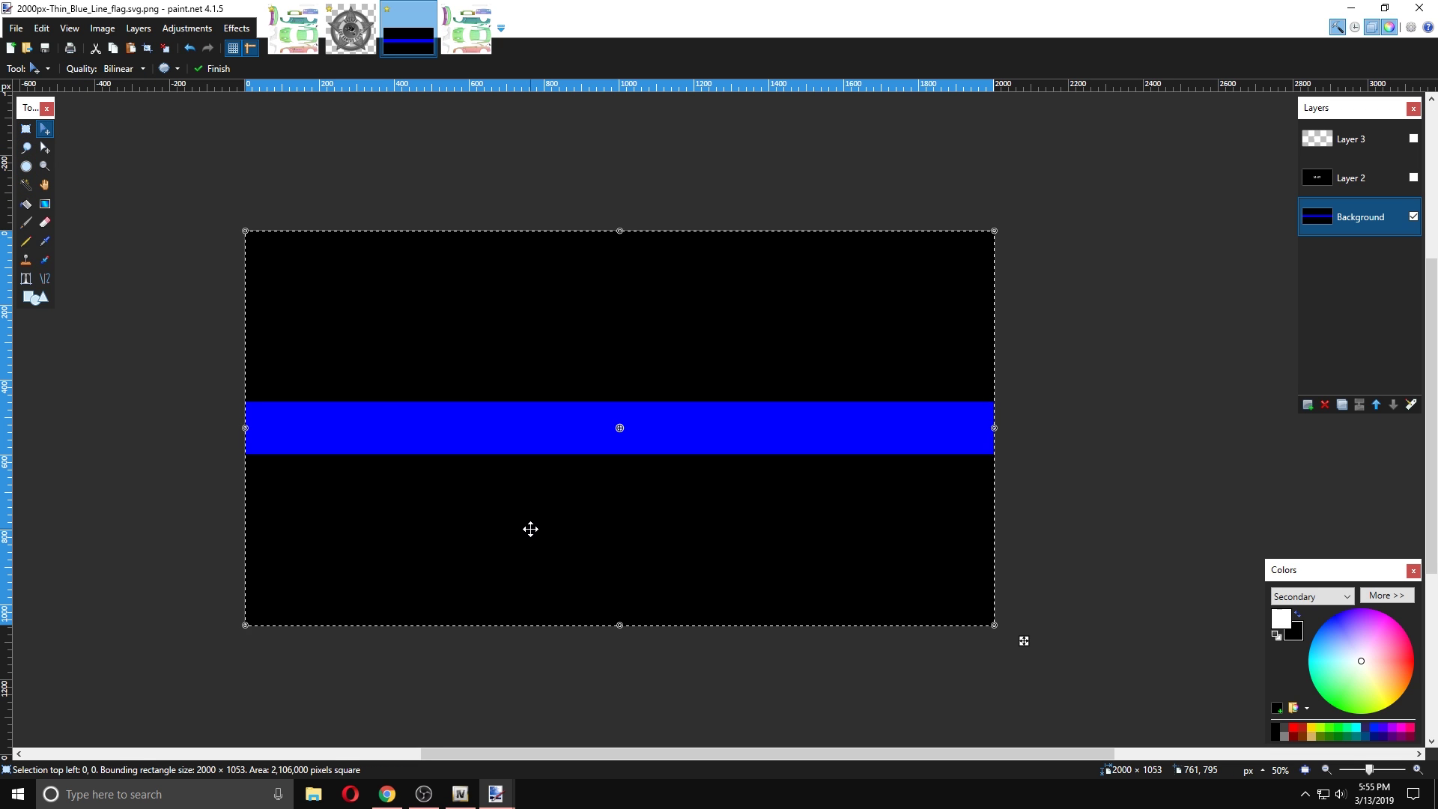
left_click_drag(994, 231, 618, 428)
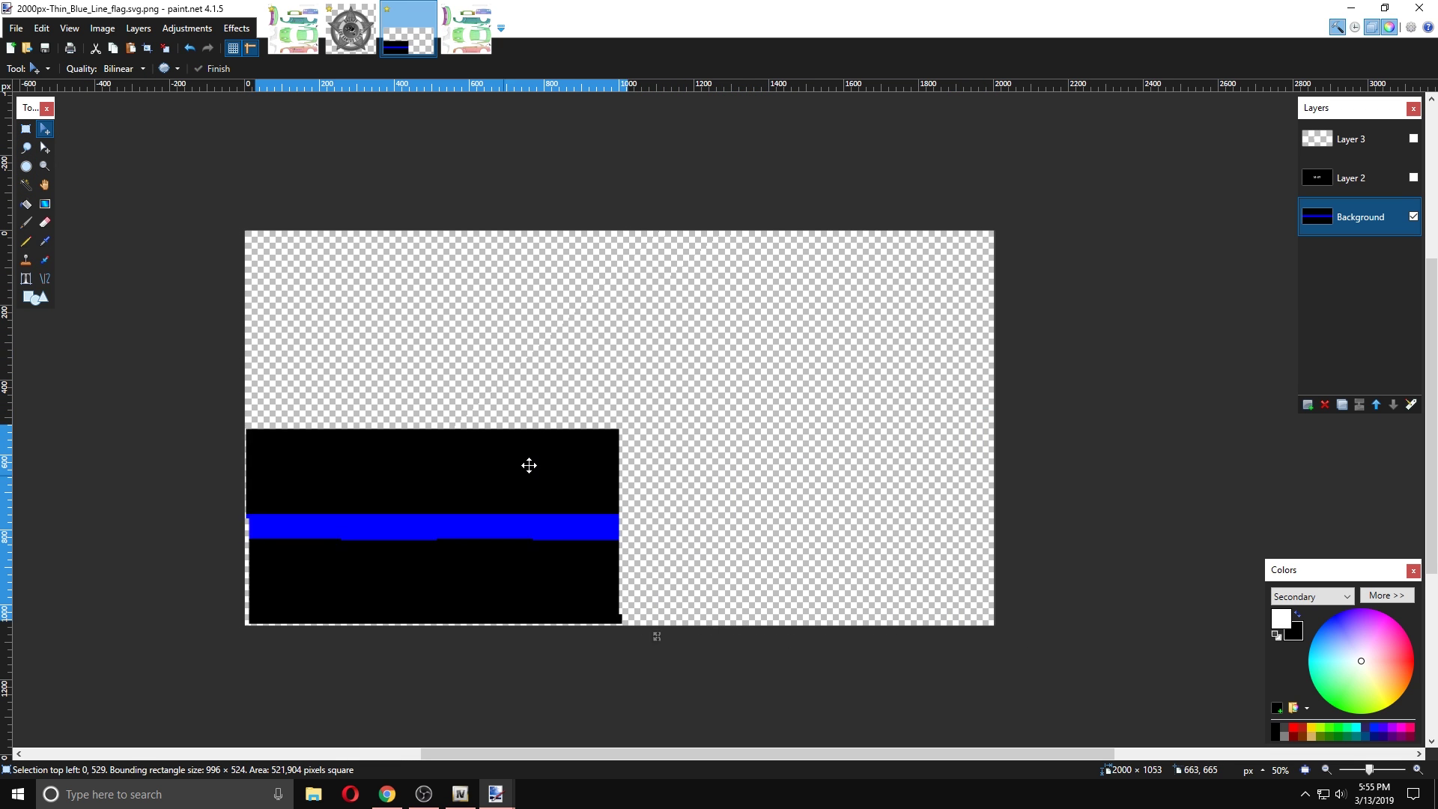
left_click_drag(512, 472, 662, 379)
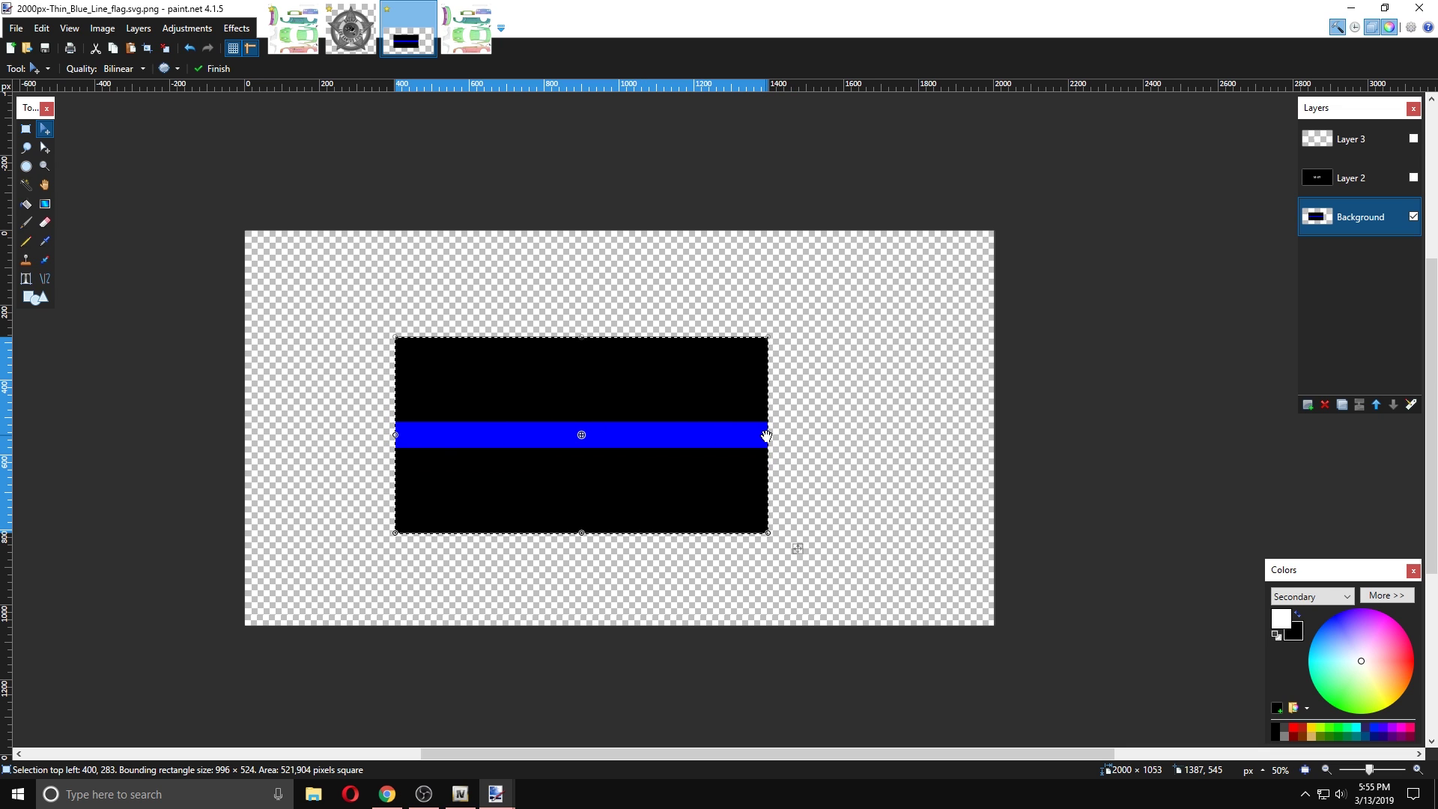
- Stretch the flag horizontally to about 2748 px wide, show Layer 2, and centre the blue stripe behind the 1A-21 cut-out
left_click_drag(769, 435, 1077, 435)
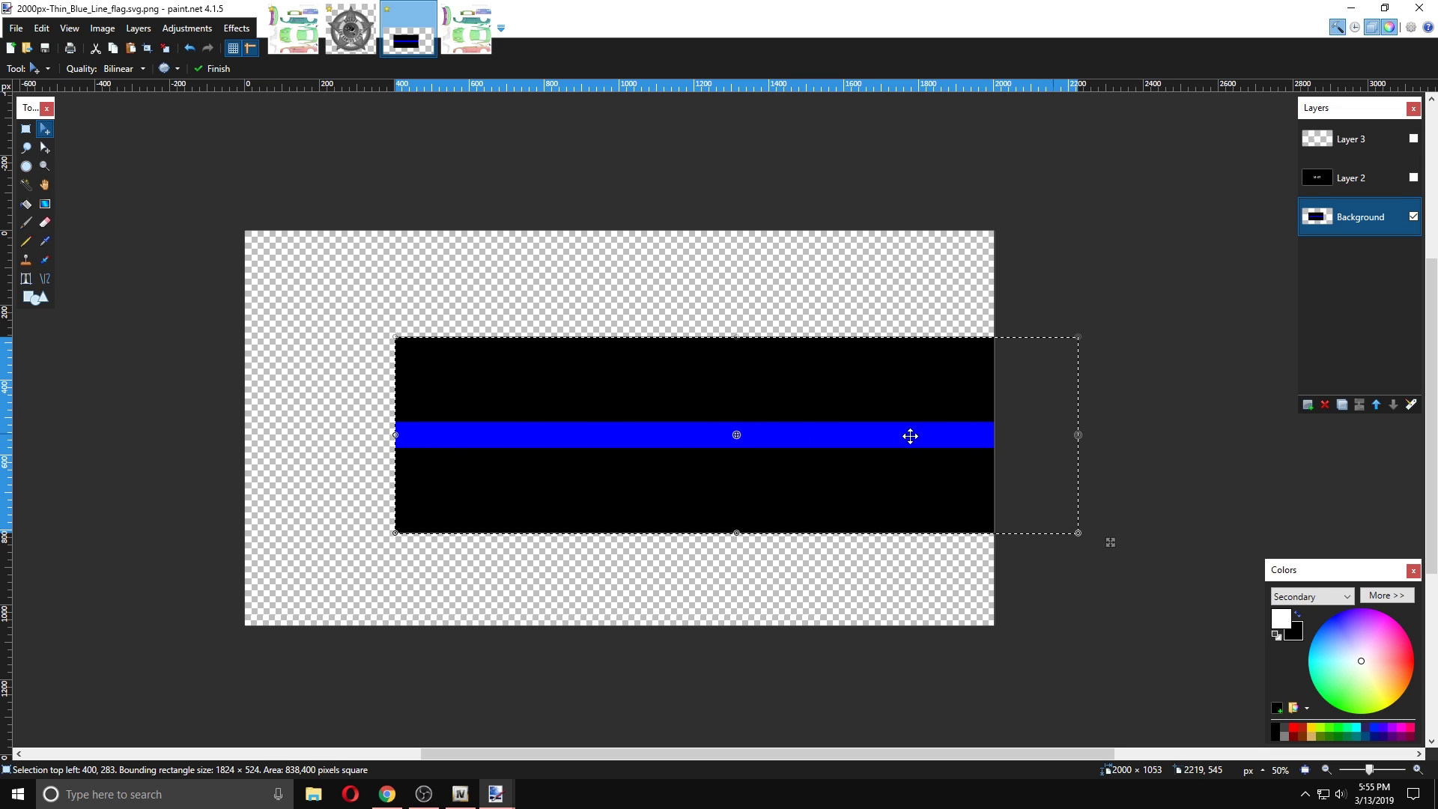
left_click_drag(396, 438, 49, 435)
left_click(1411, 178)
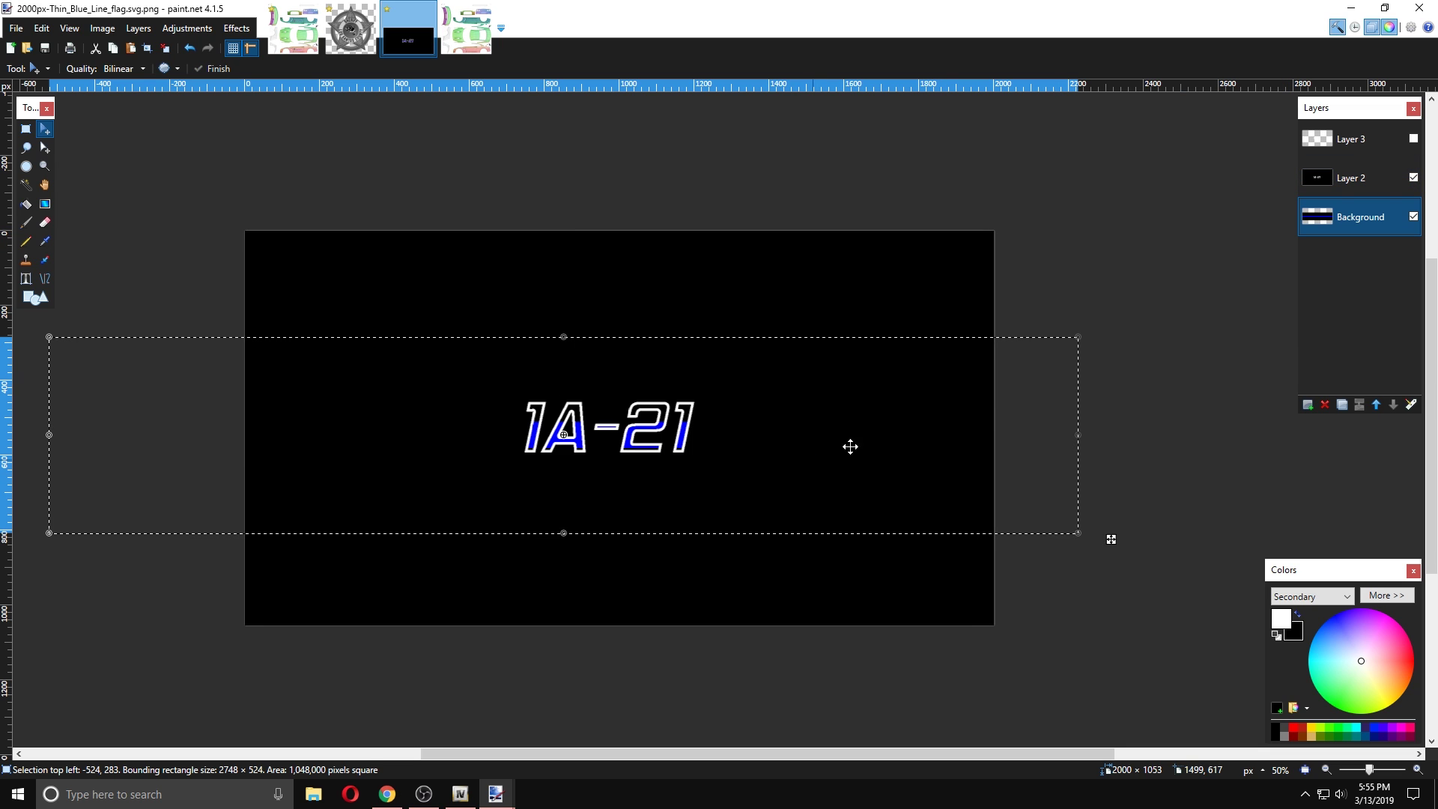
left_click_drag(810, 457, 817, 451)
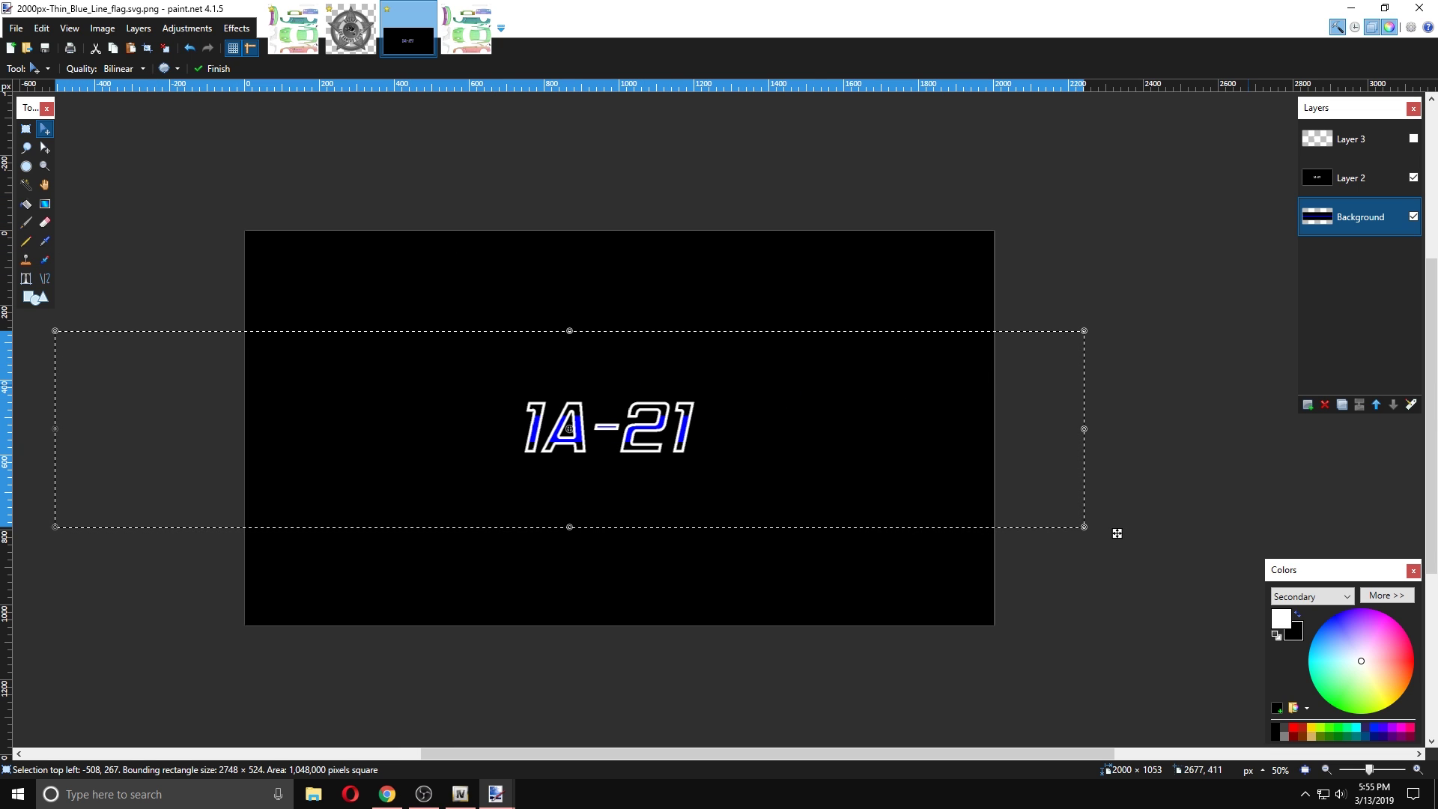
- Delete Layer 3, merge Layer 2 down into the Background, and clear the selection
left_click(1363, 148)
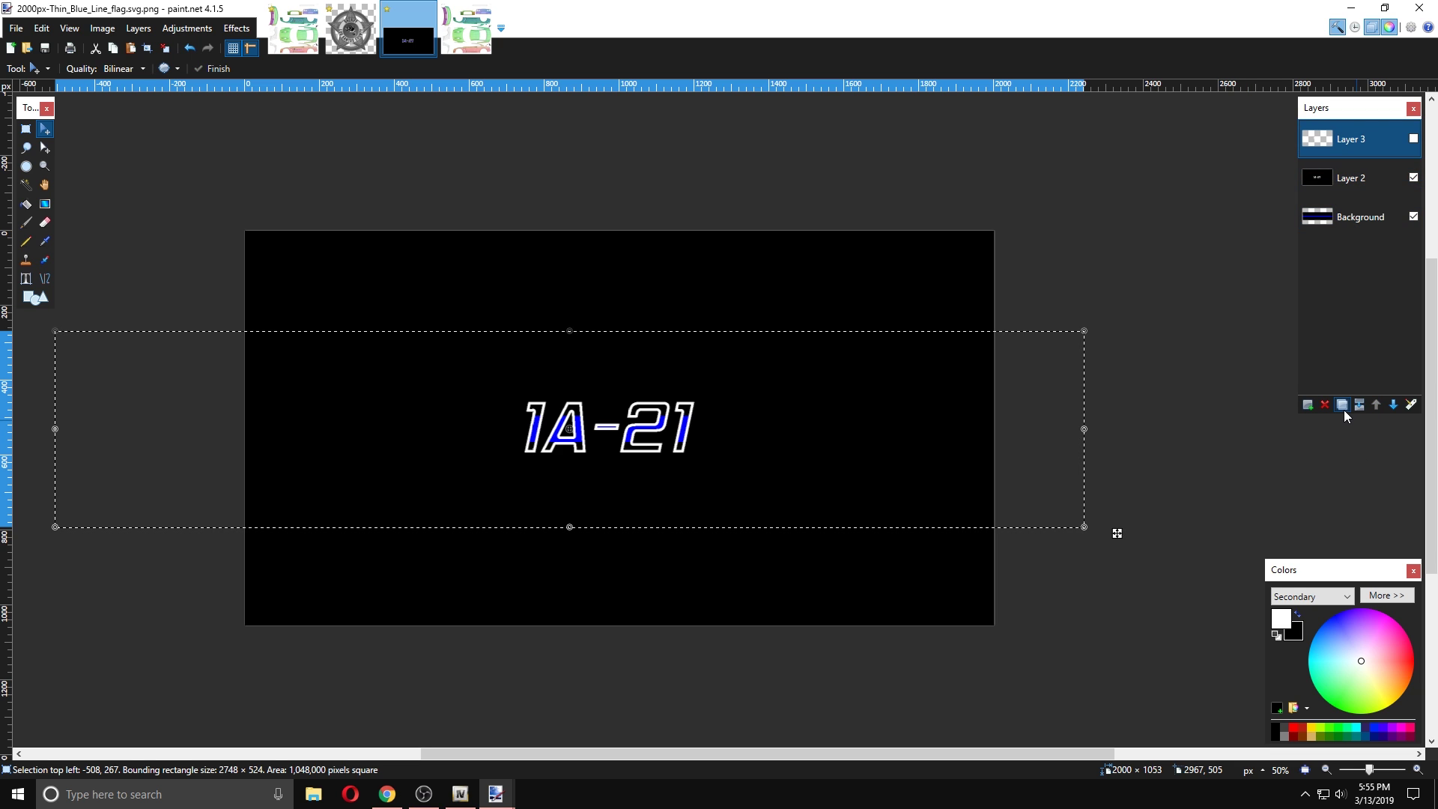
left_click(1328, 402)
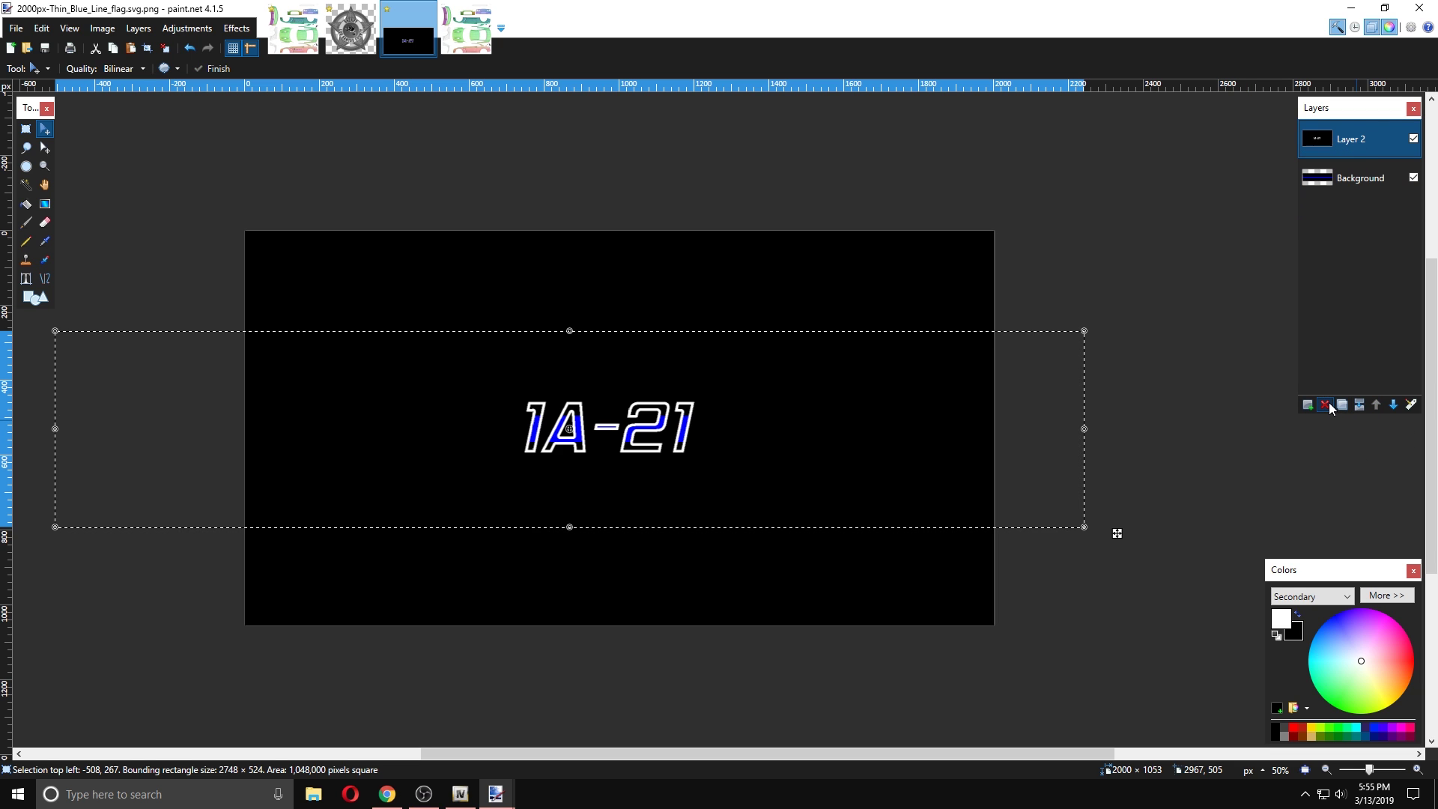
left_click(1367, 406)
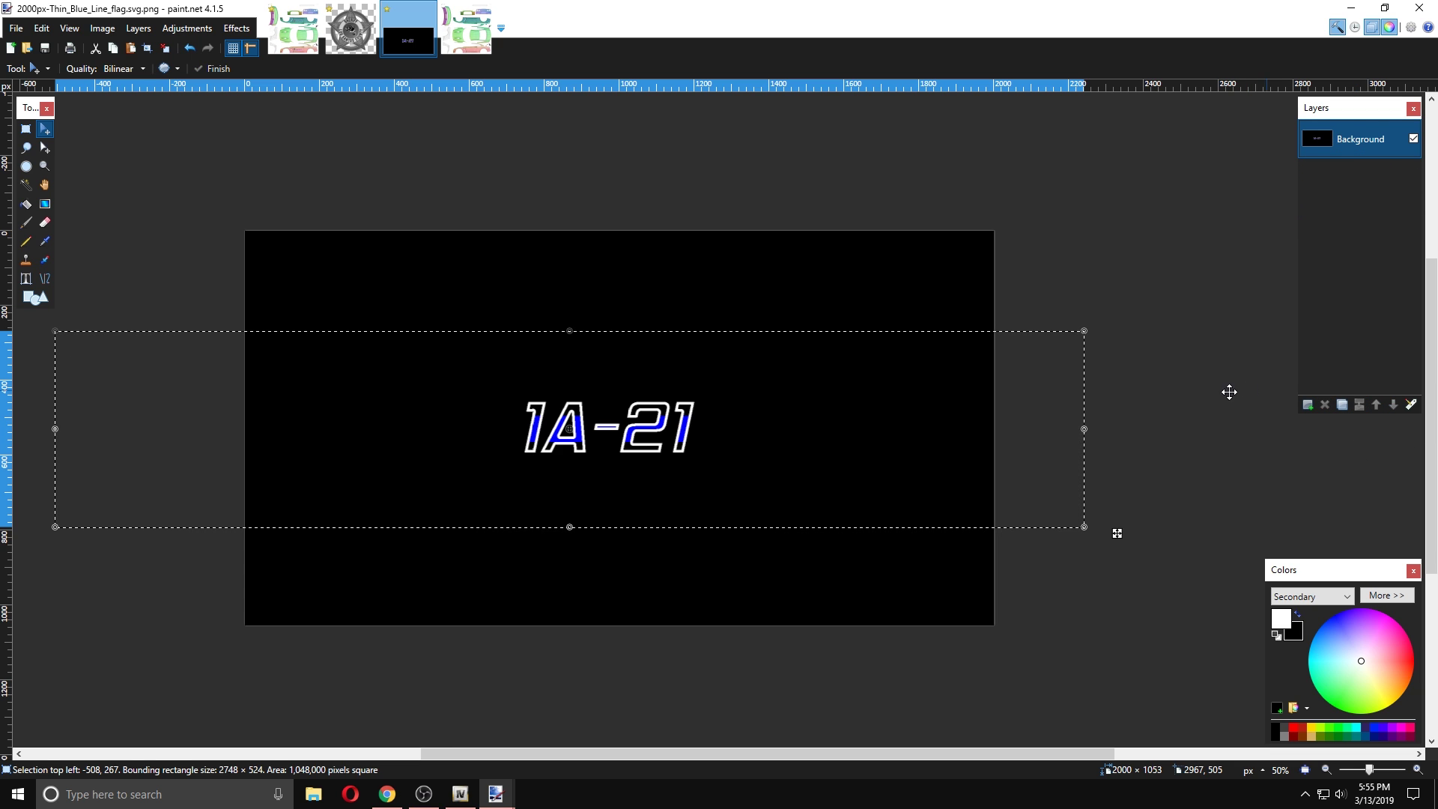
left_click(26, 132)
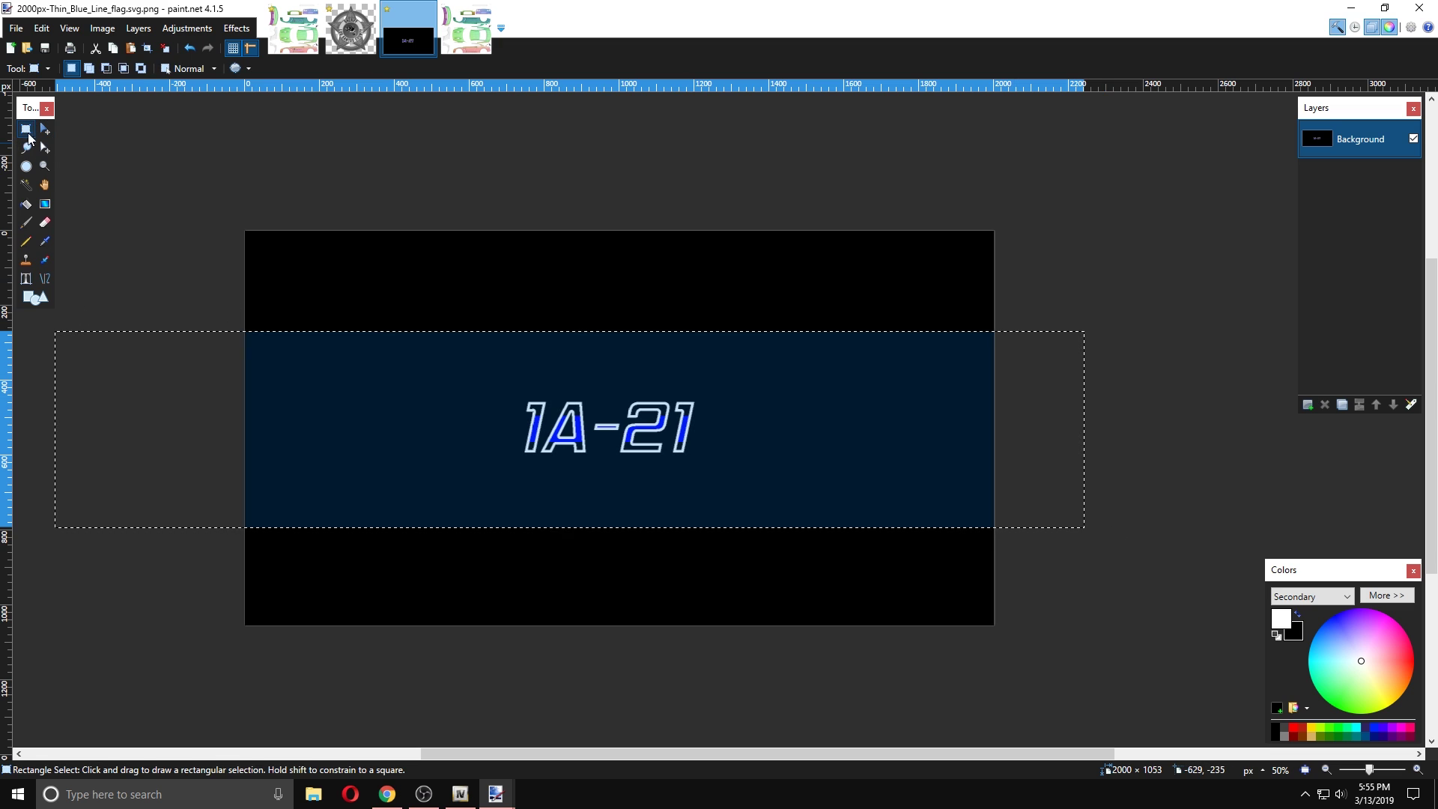
left_click(133, 291)
- Try to select and delete the black area around 1A-21 and inside its A with the Magic Wand at 50% tolerance
left_click(27, 186)
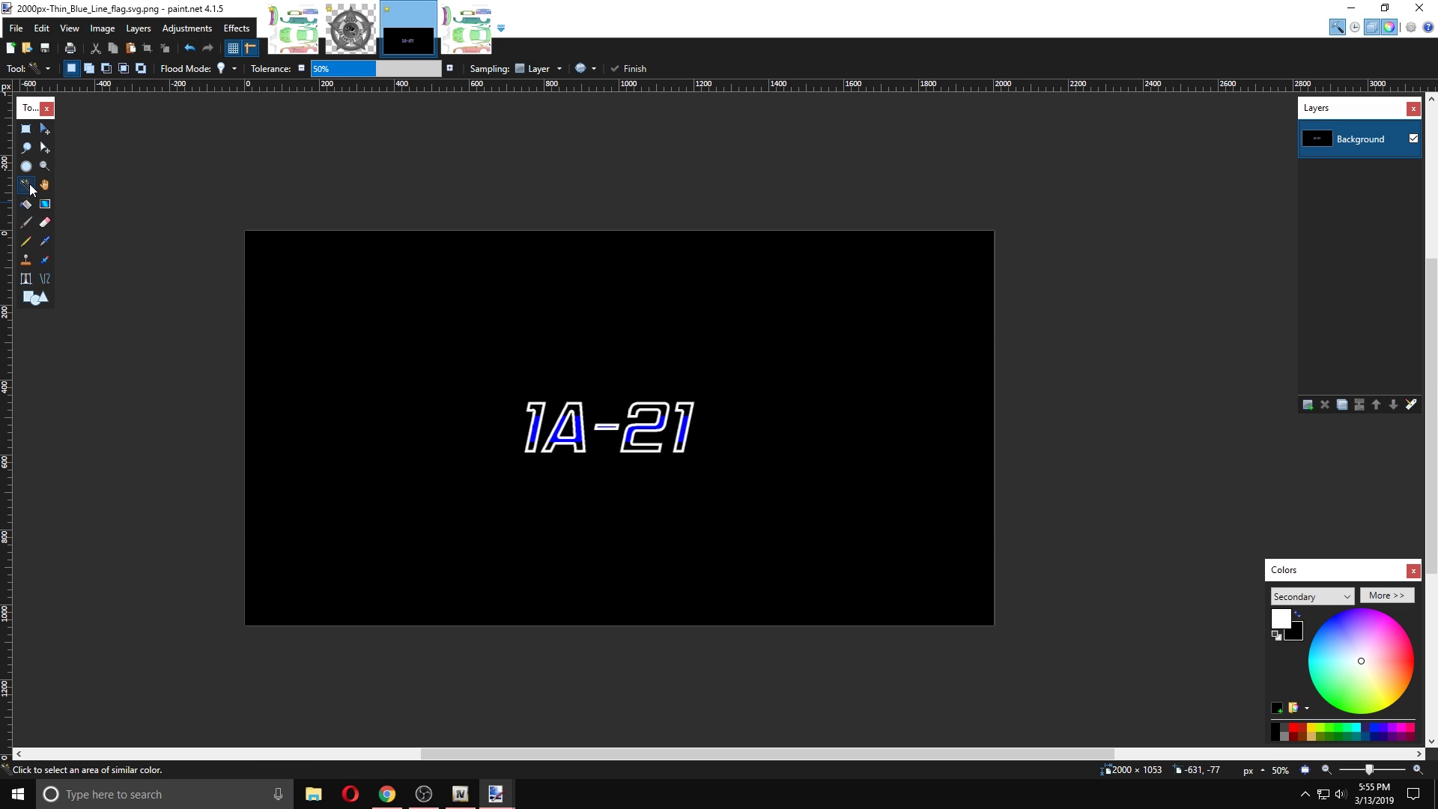
left_click(306, 364)
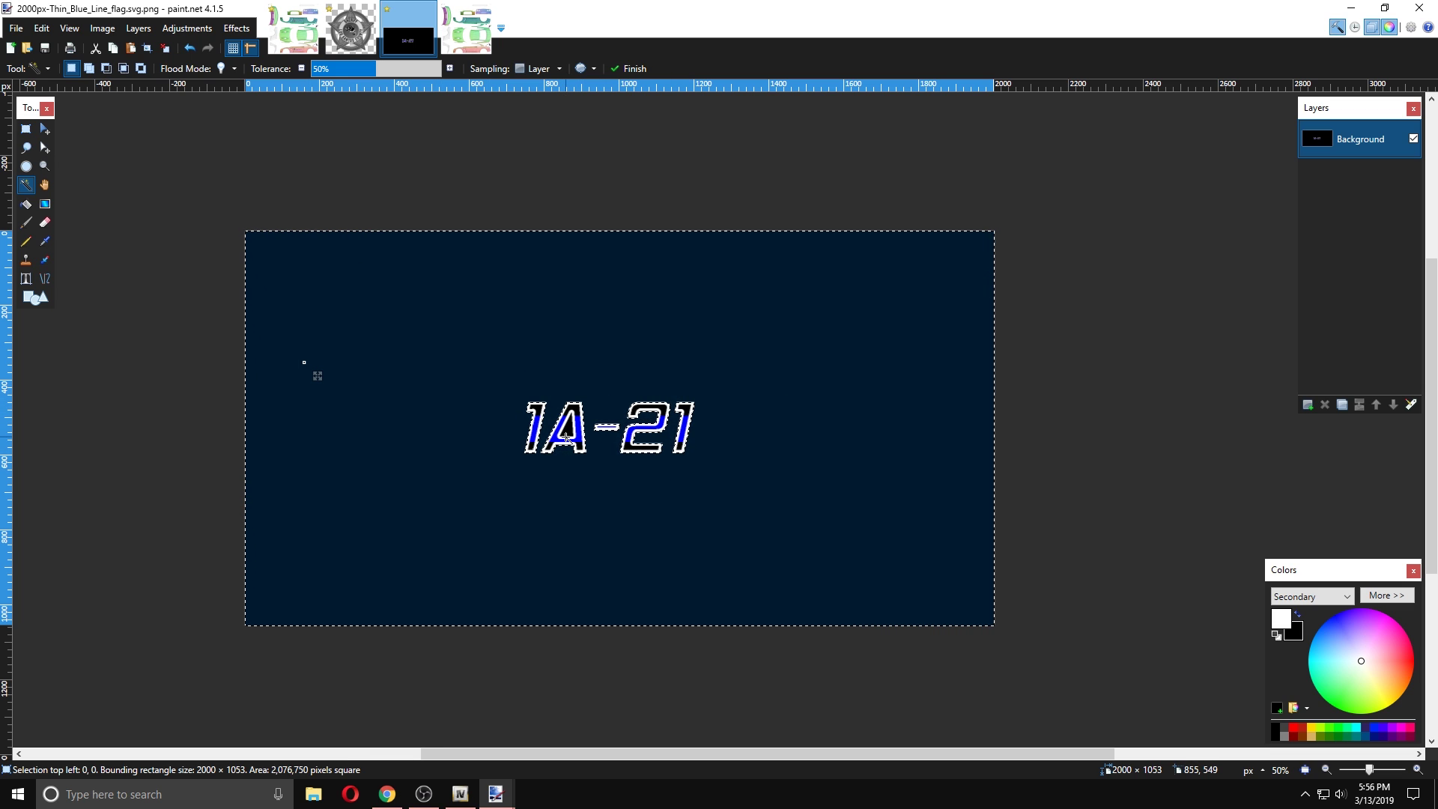
key("ctrl+d")
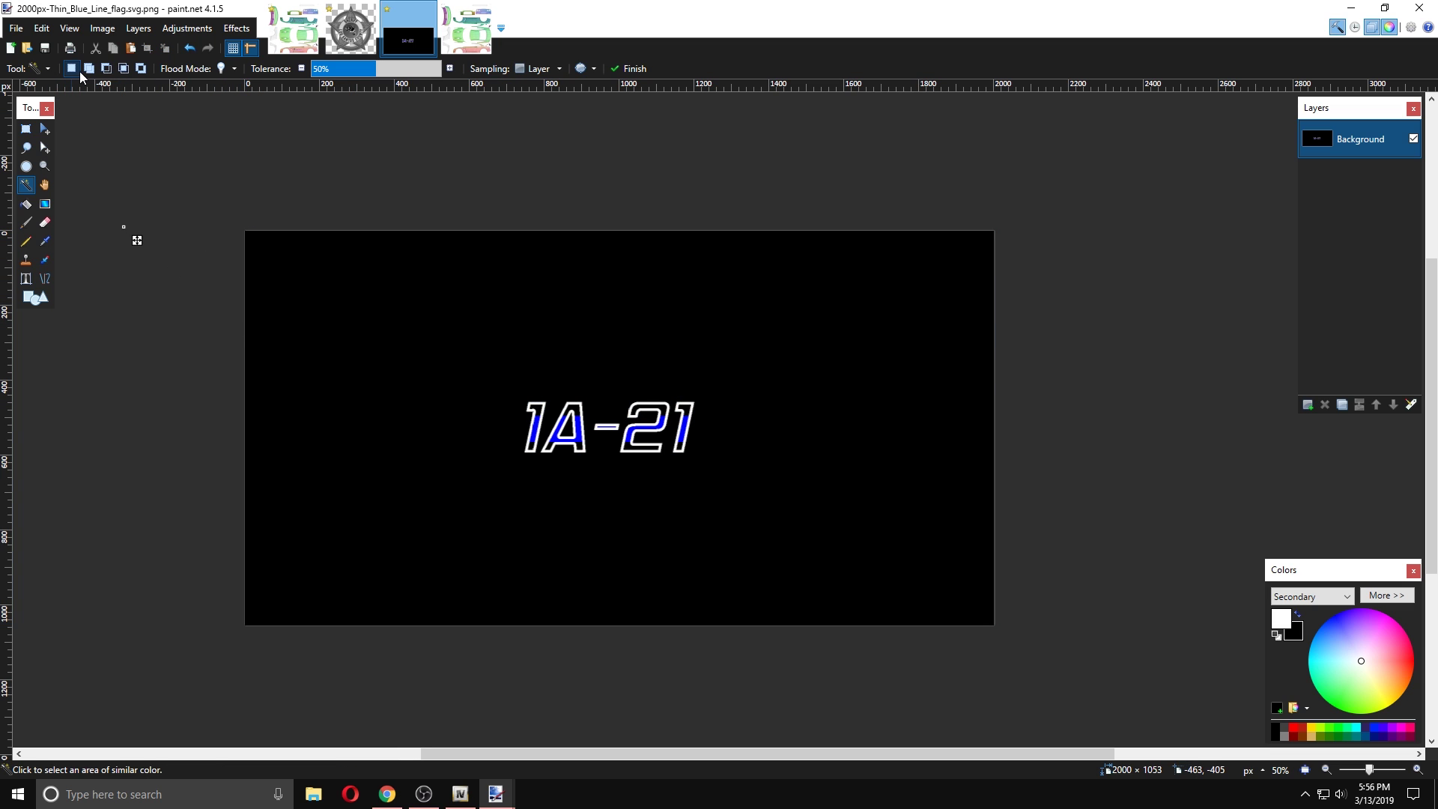
key("ctrl+a")
left_click(567, 429, "ctrl")
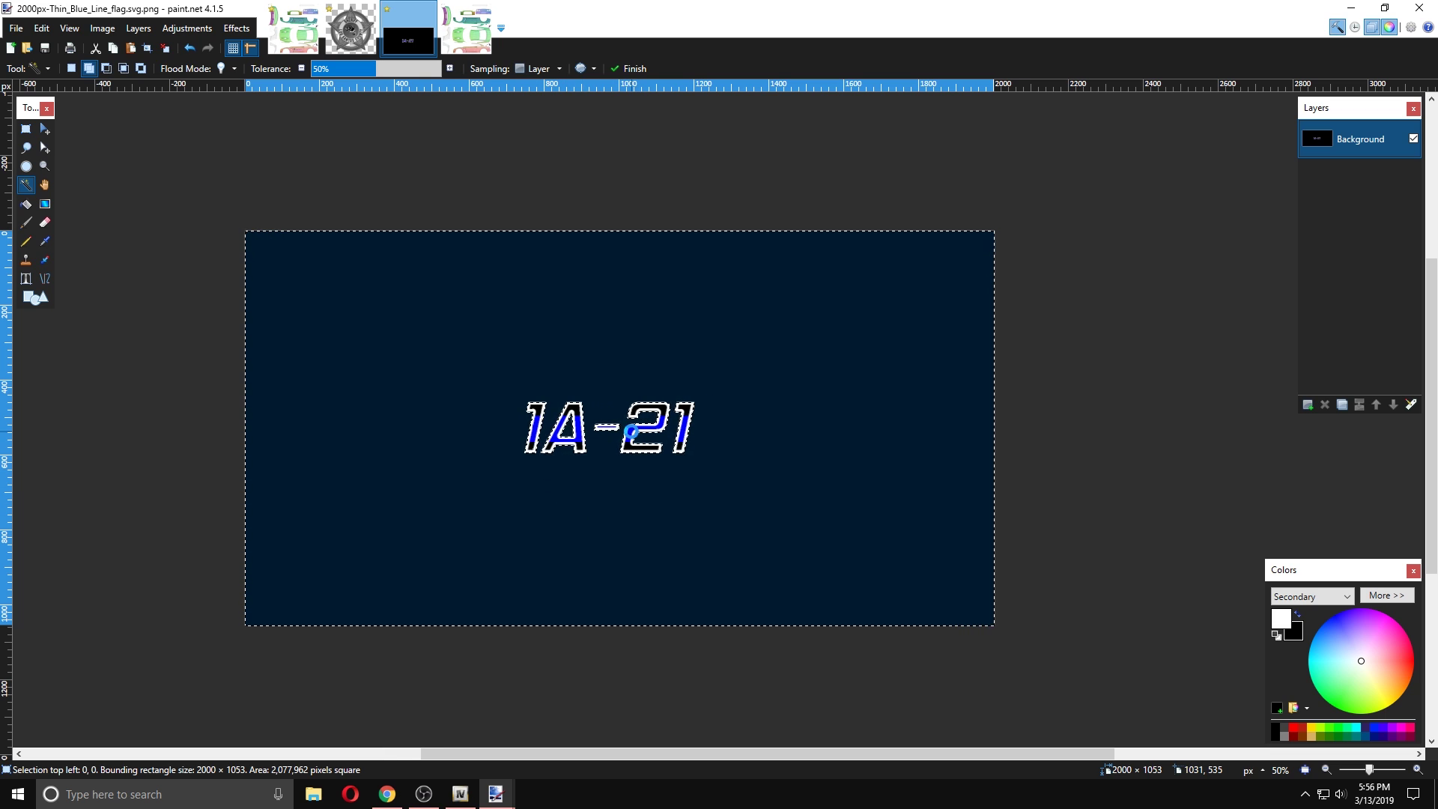
key("Delete")
key("ctrl+z")
key("ctrl+y")
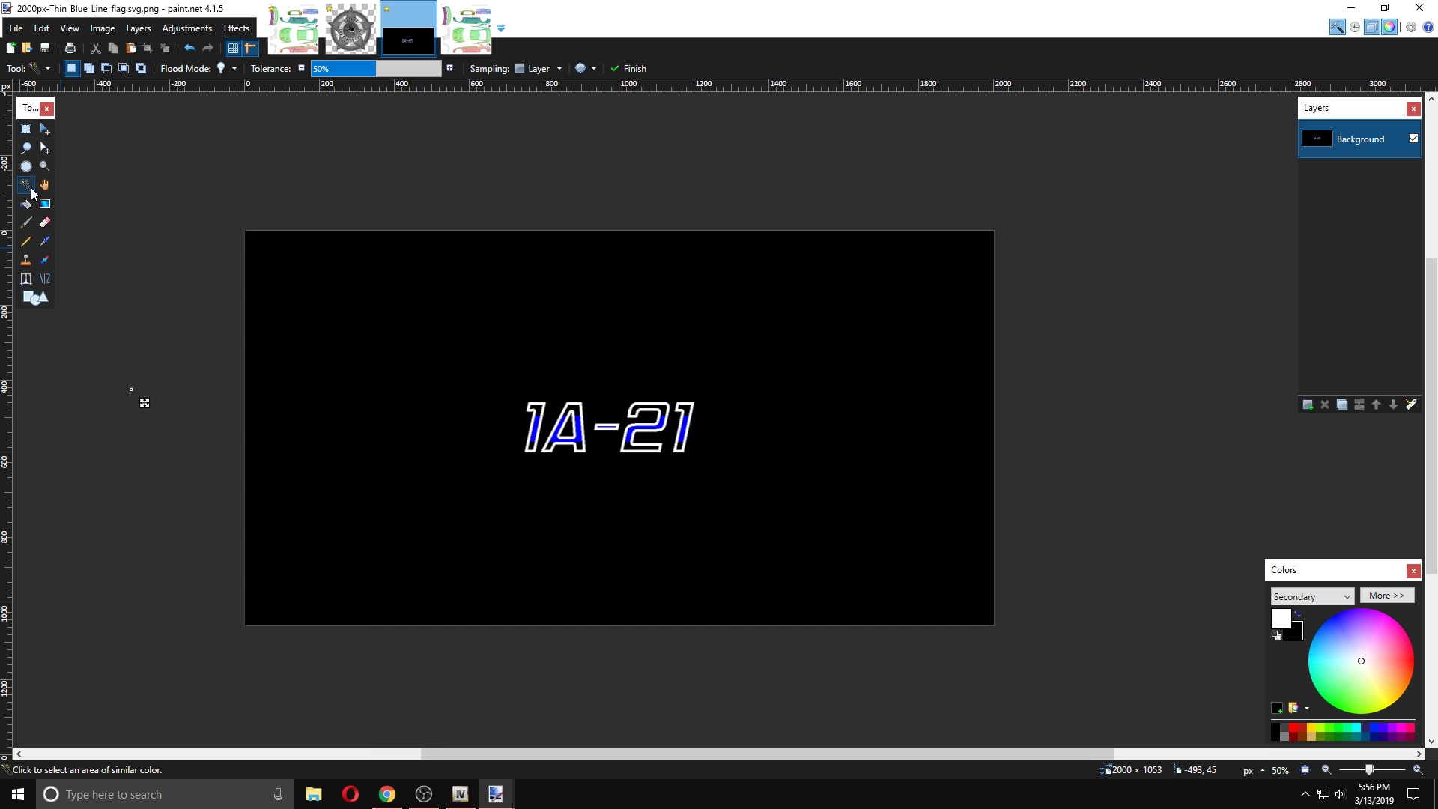
- Try selecting the black surround with the Magic Wand and lowering its tolerance to about 45%
left_click(389, 399)
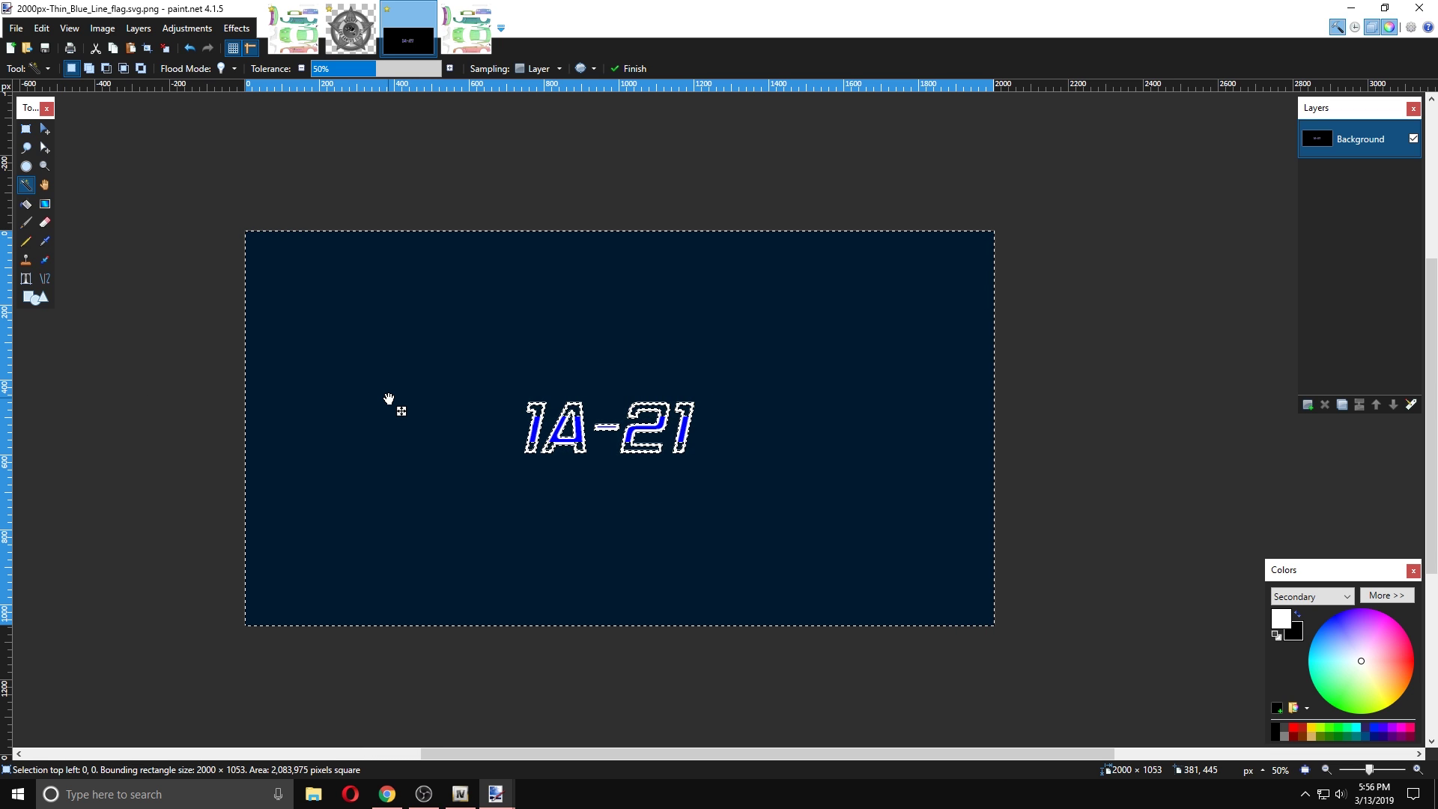
left_click(302, 69)
left_click(302, 68)
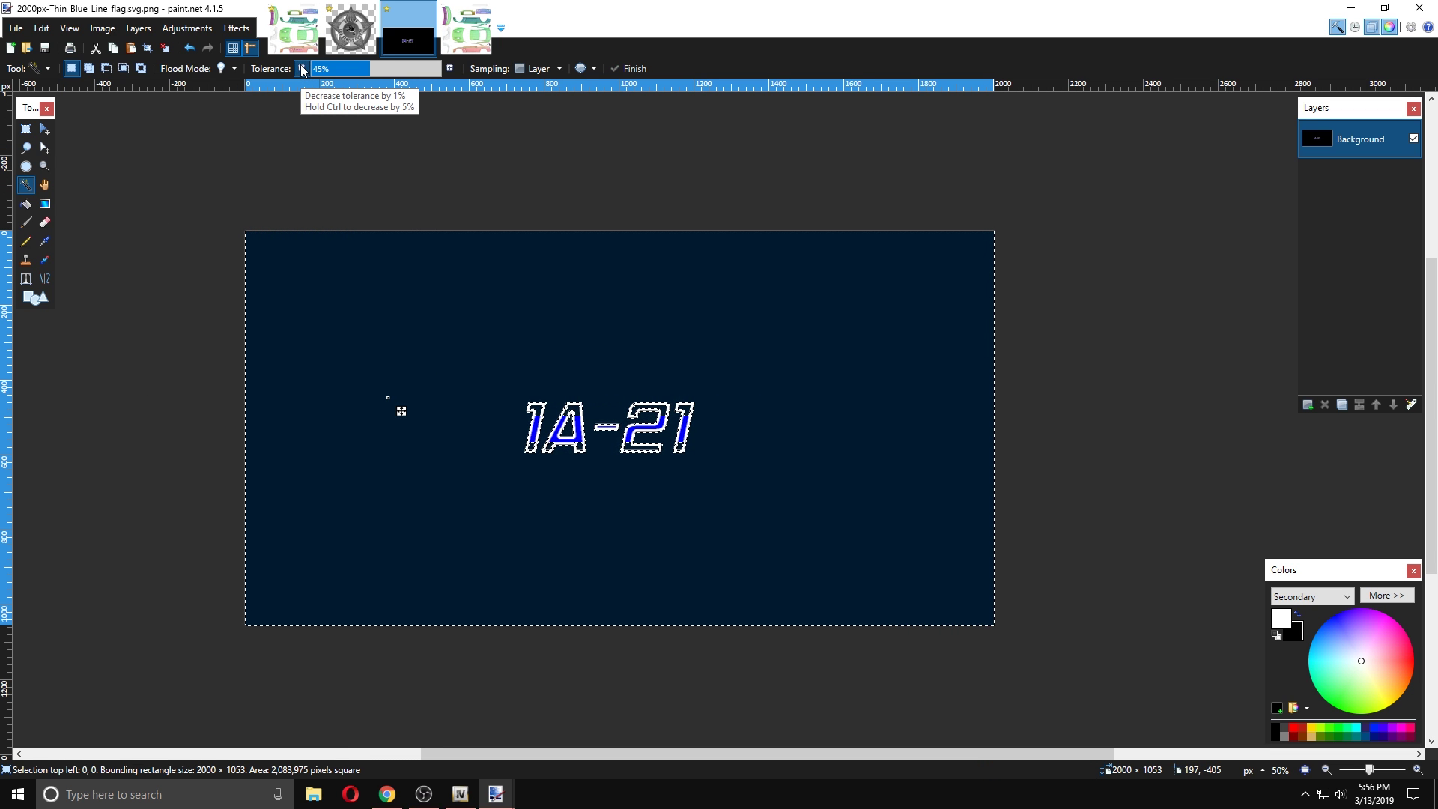
left_click(302, 69)
left_click(302, 69)
key("ctrl+z")
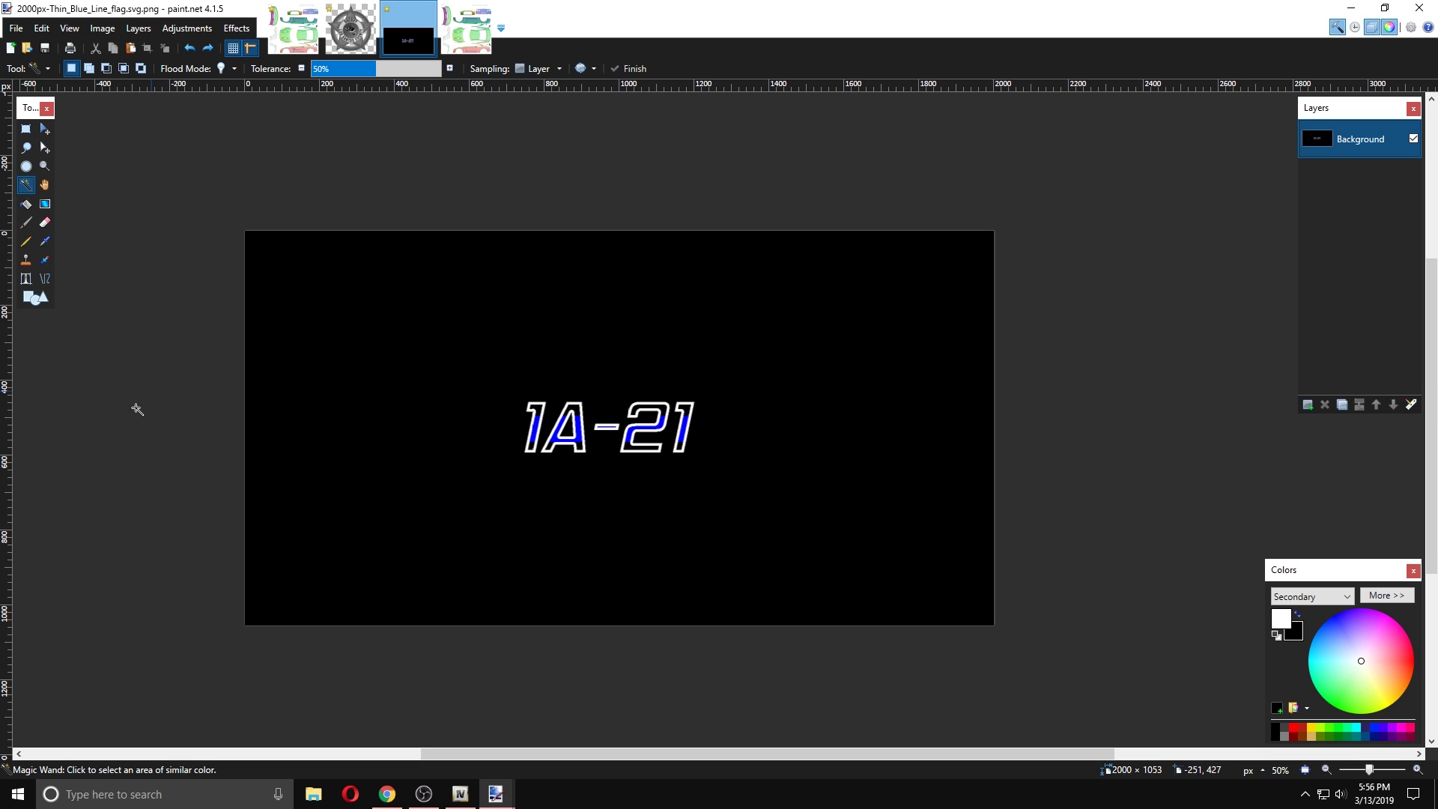
- Select the black surround and the area inside the A with the Magic Wand at 50% tolerance in add mode, and delete them
left_click(325, 426)
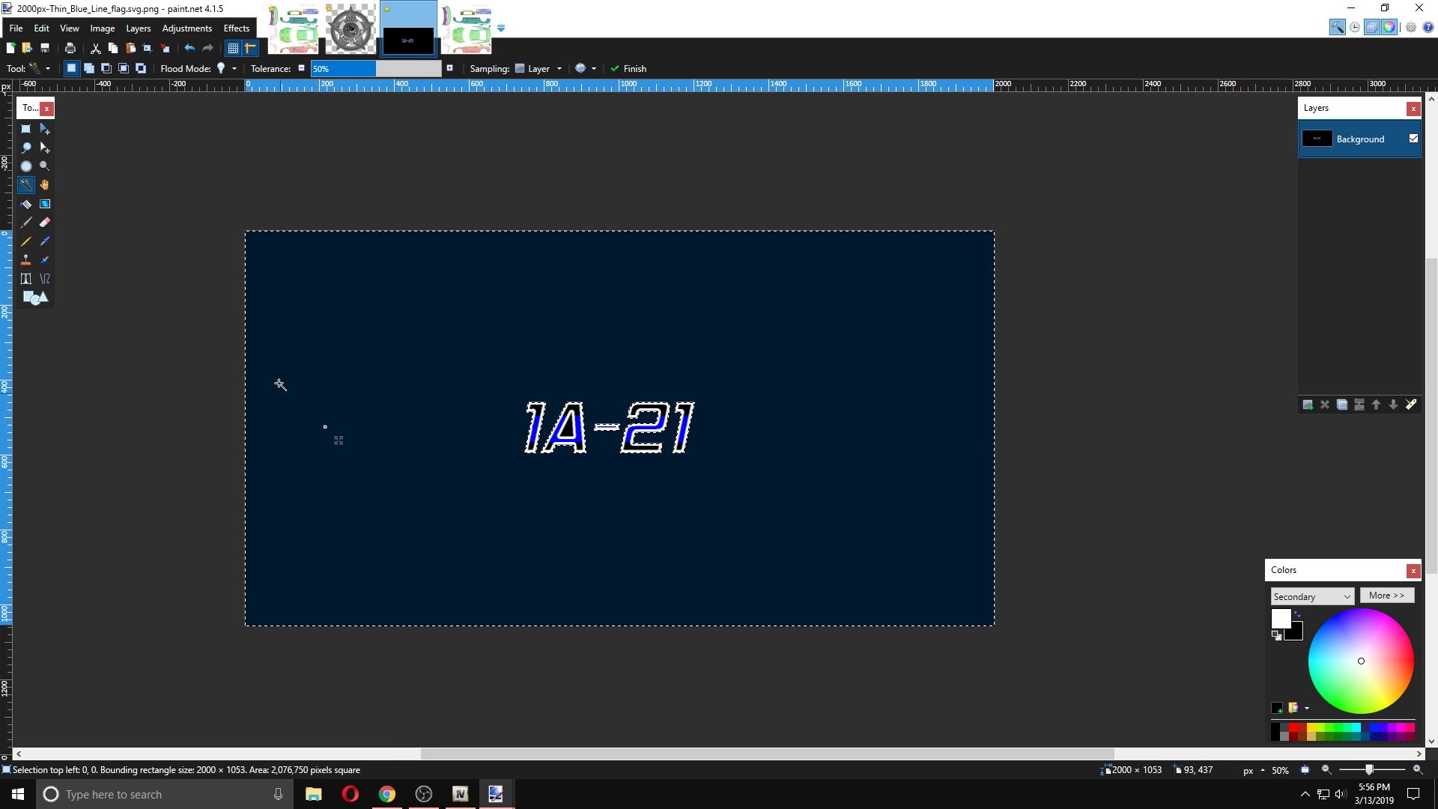
left_click(89, 68)
key("Delete")
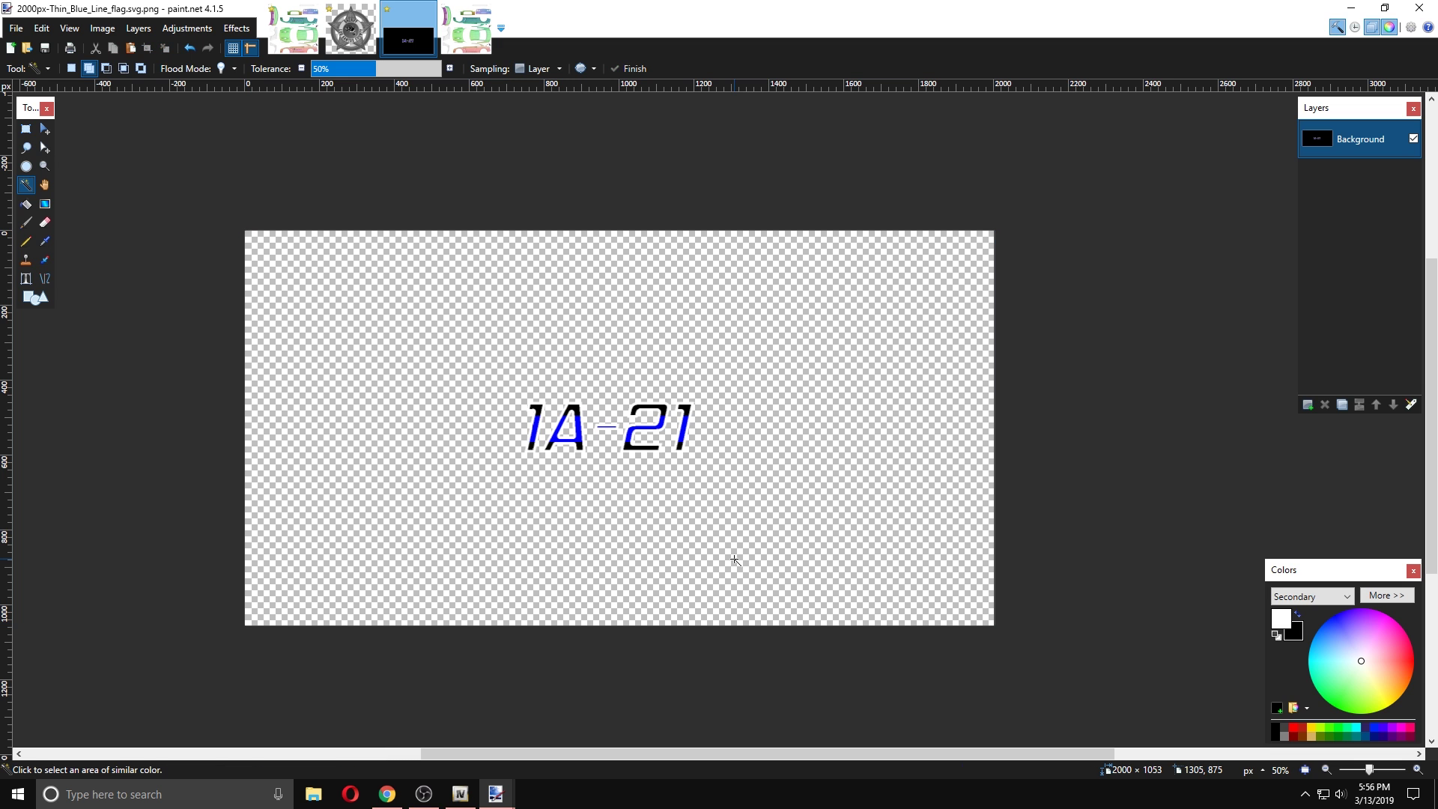
- Select a rectangular area around the 1A-21 lettering and copy it
left_click(25, 128)
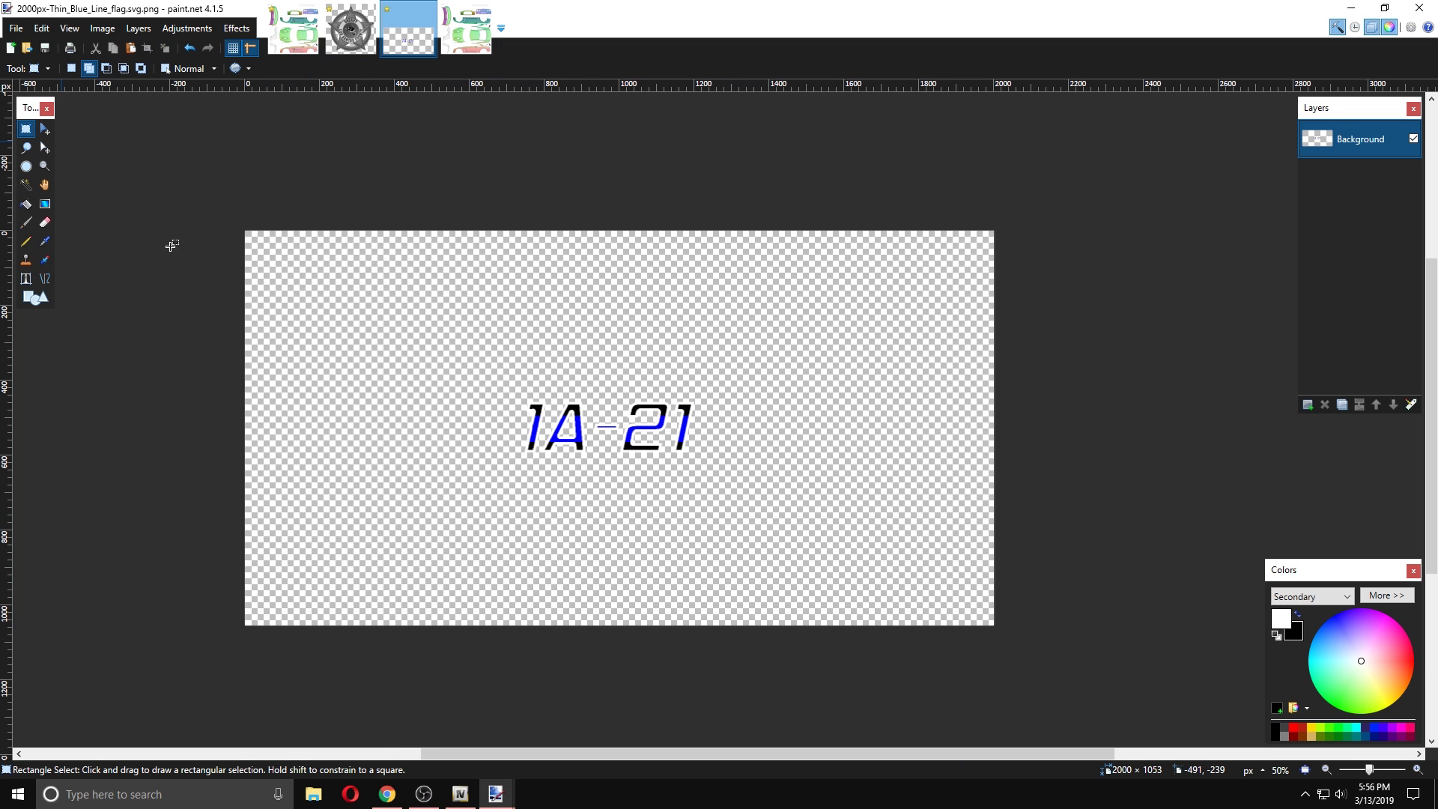
left_click_drag(428, 359, 975, 546)
left_click(42, 28)
left_click(60, 110)
- In the template image, move Layer 3 to the very bottom of the layer stack, below Background
left_click(292, 27)
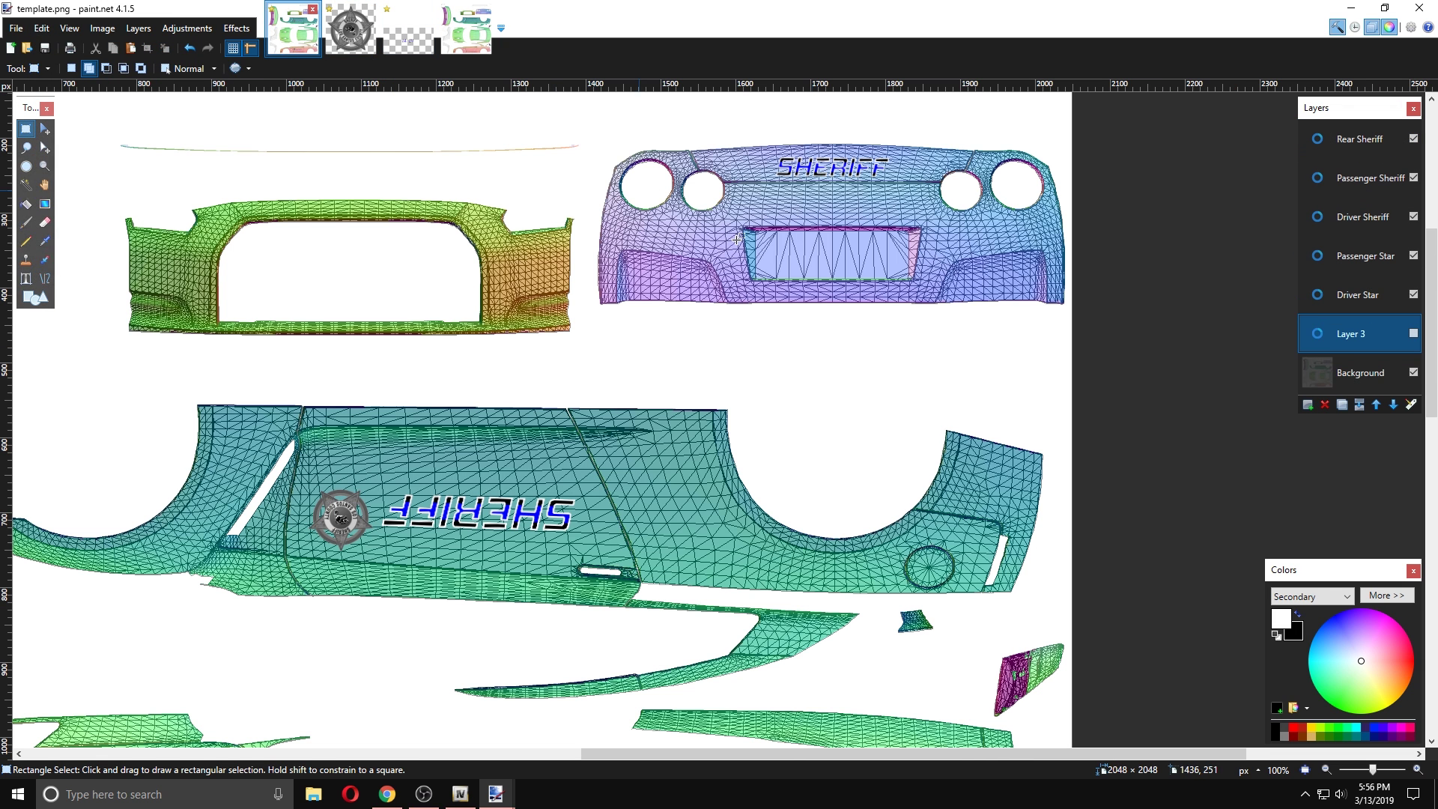
left_click(1375, 405)
left_click(1376, 405)
left_click(1376, 405)
left_click(1376, 405)
left_click(1375, 405)
left_click(1394, 405)
left_click(1394, 405)
left_click(1395, 405)
left_click(1394, 405)
left_click(1394, 405)
left_click(1394, 406)
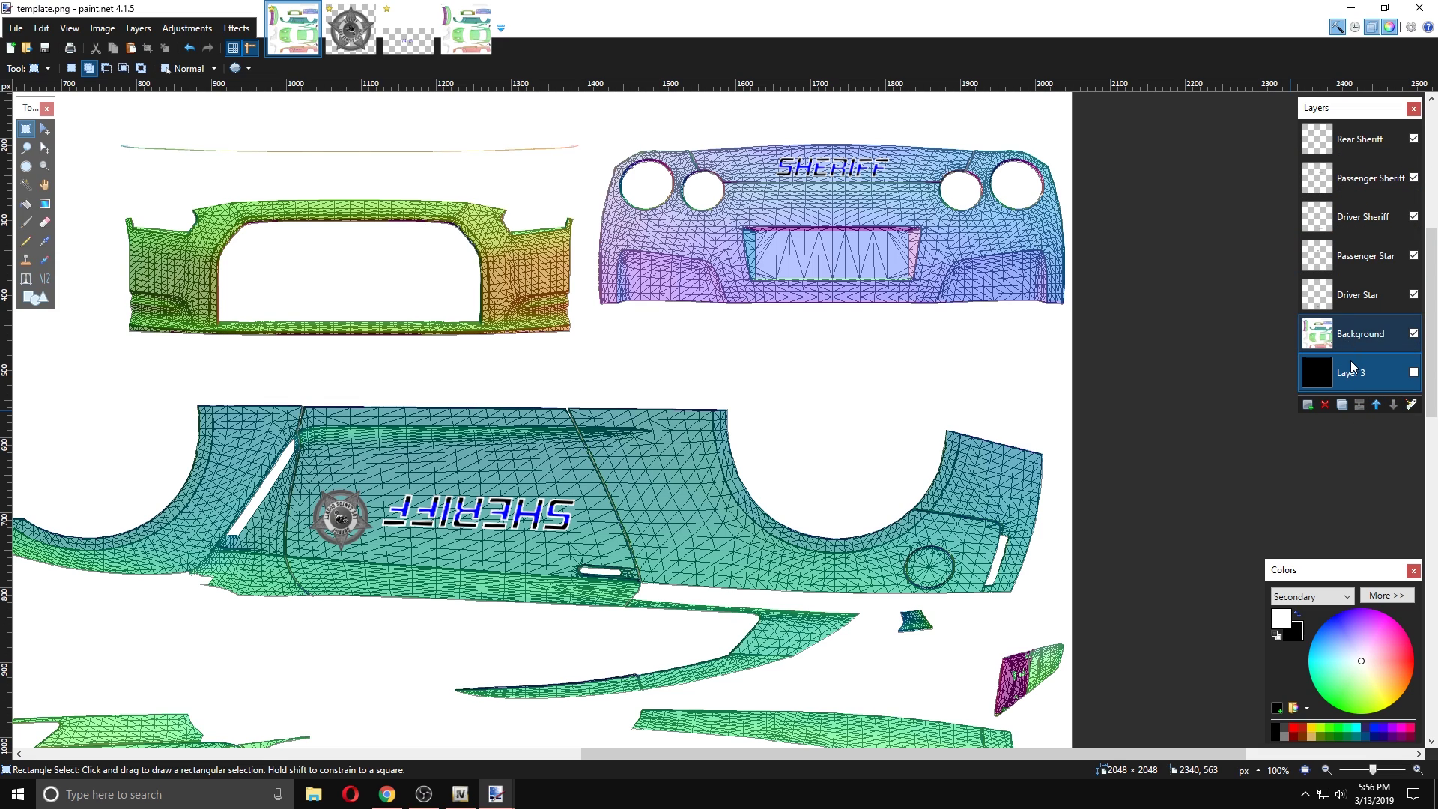
left_click(1341, 404)
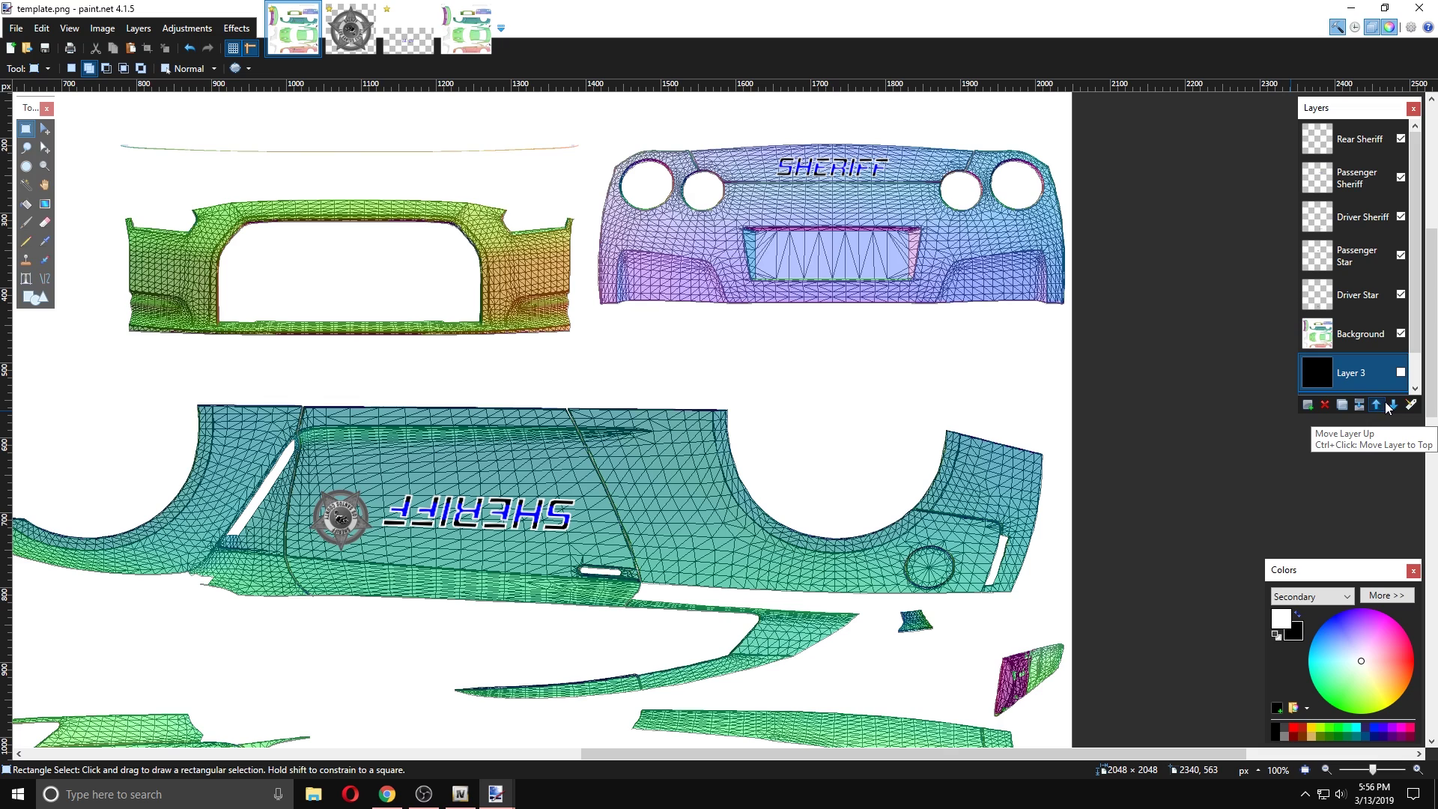
scroll(1401, 372, "down", 1)
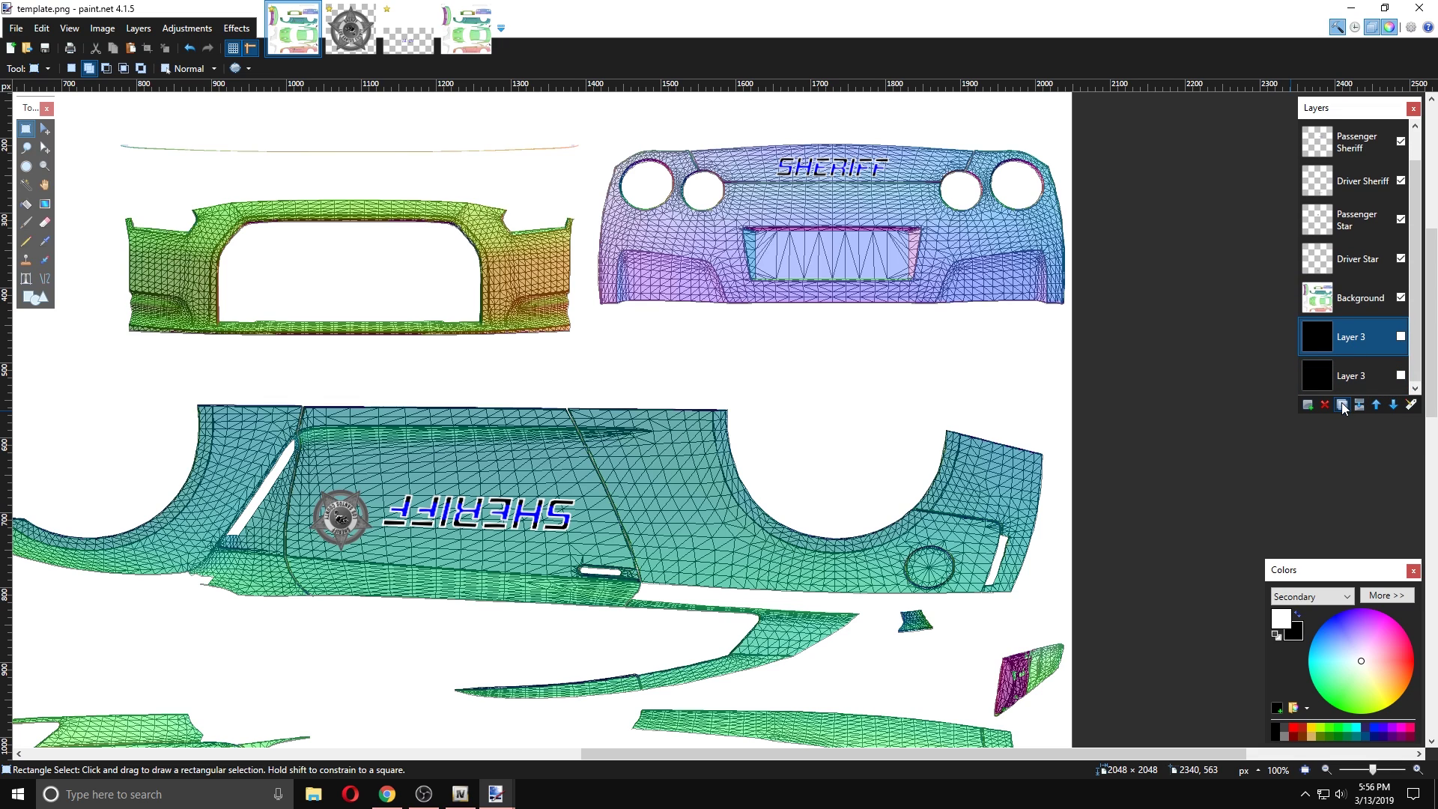
left_click(1326, 404)
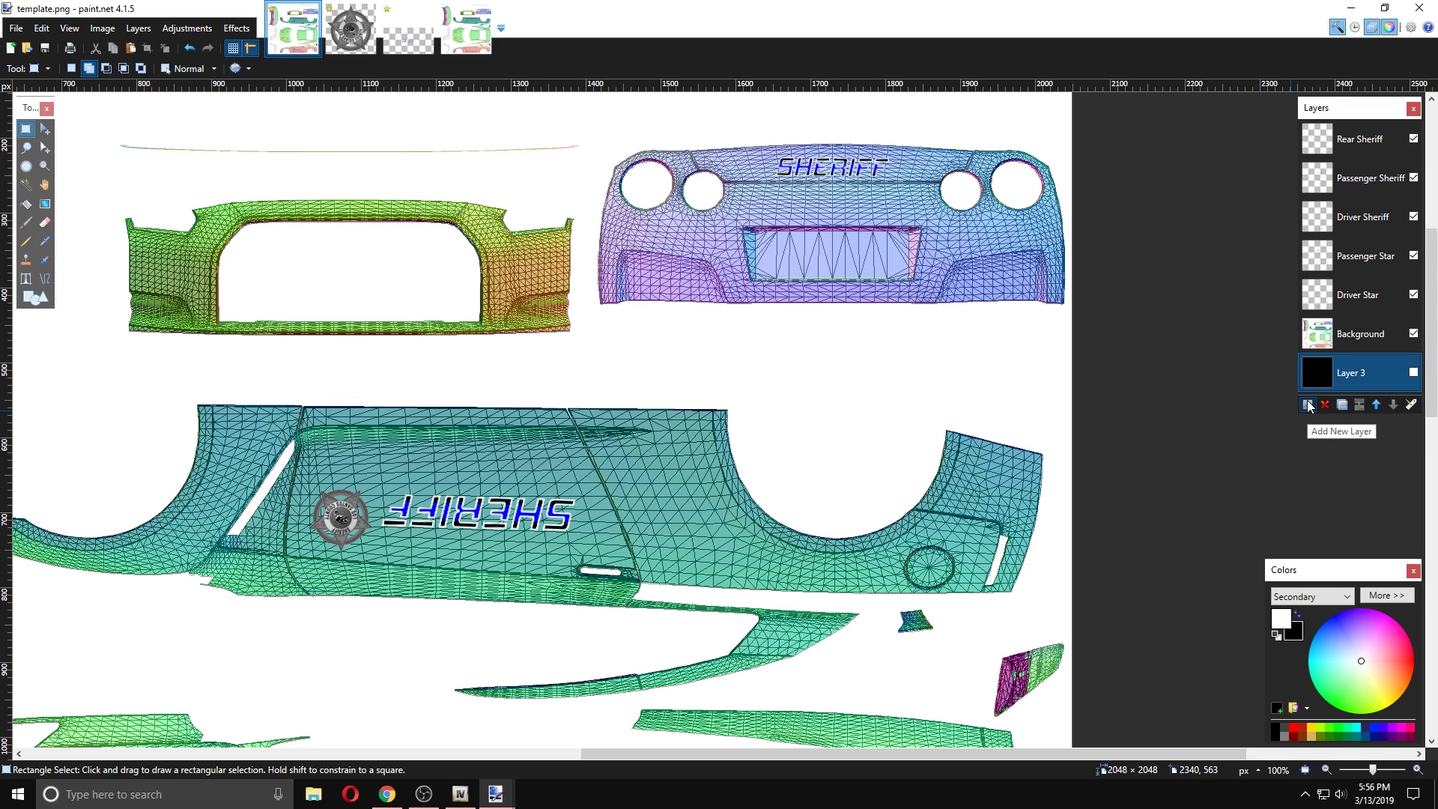
- Add a new layer at the very top of the layer stack and paste the 1A-21 lettering onto it
left_click(1308, 405)
left_click(1376, 405, "ctrl")
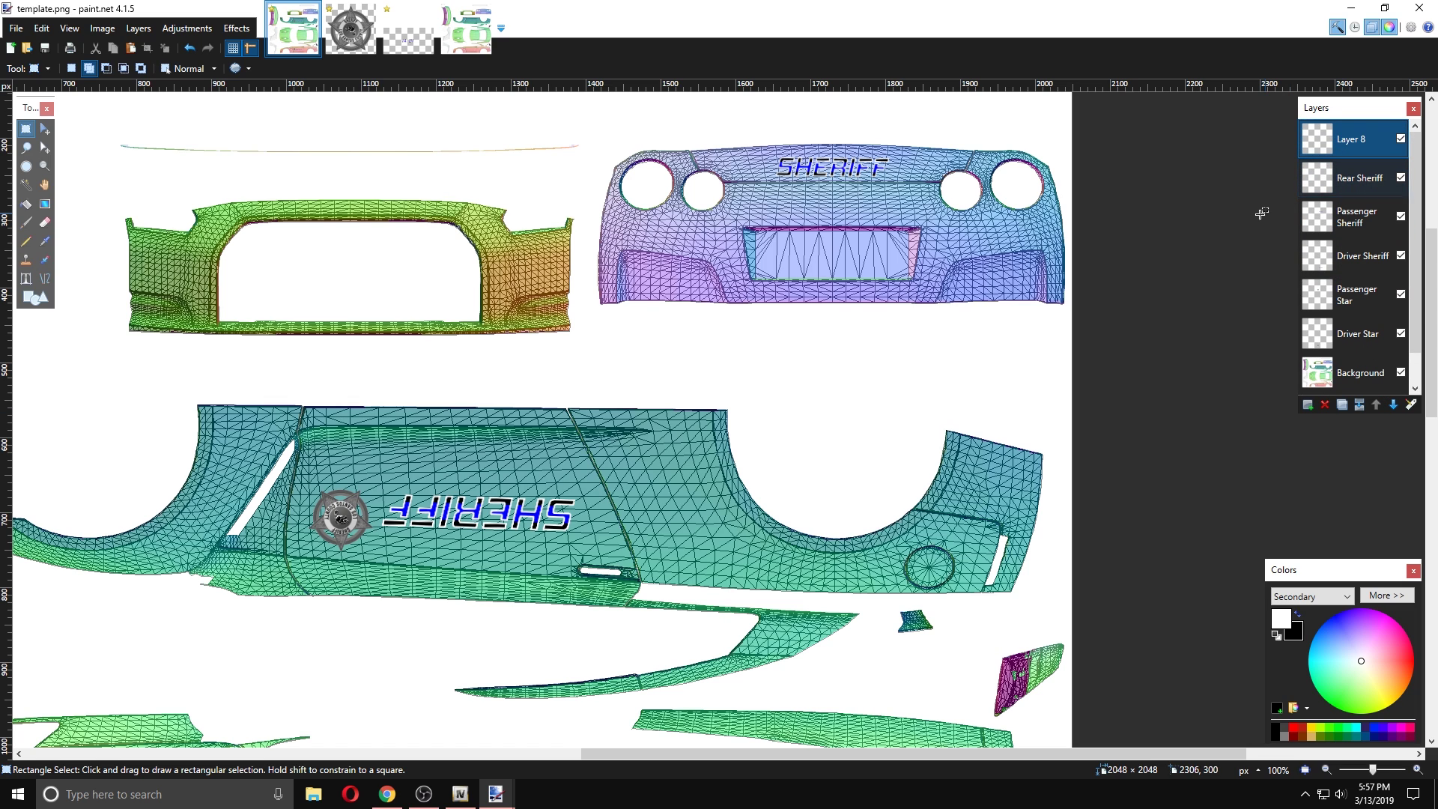
scroll(1194, 267, "down", 5)
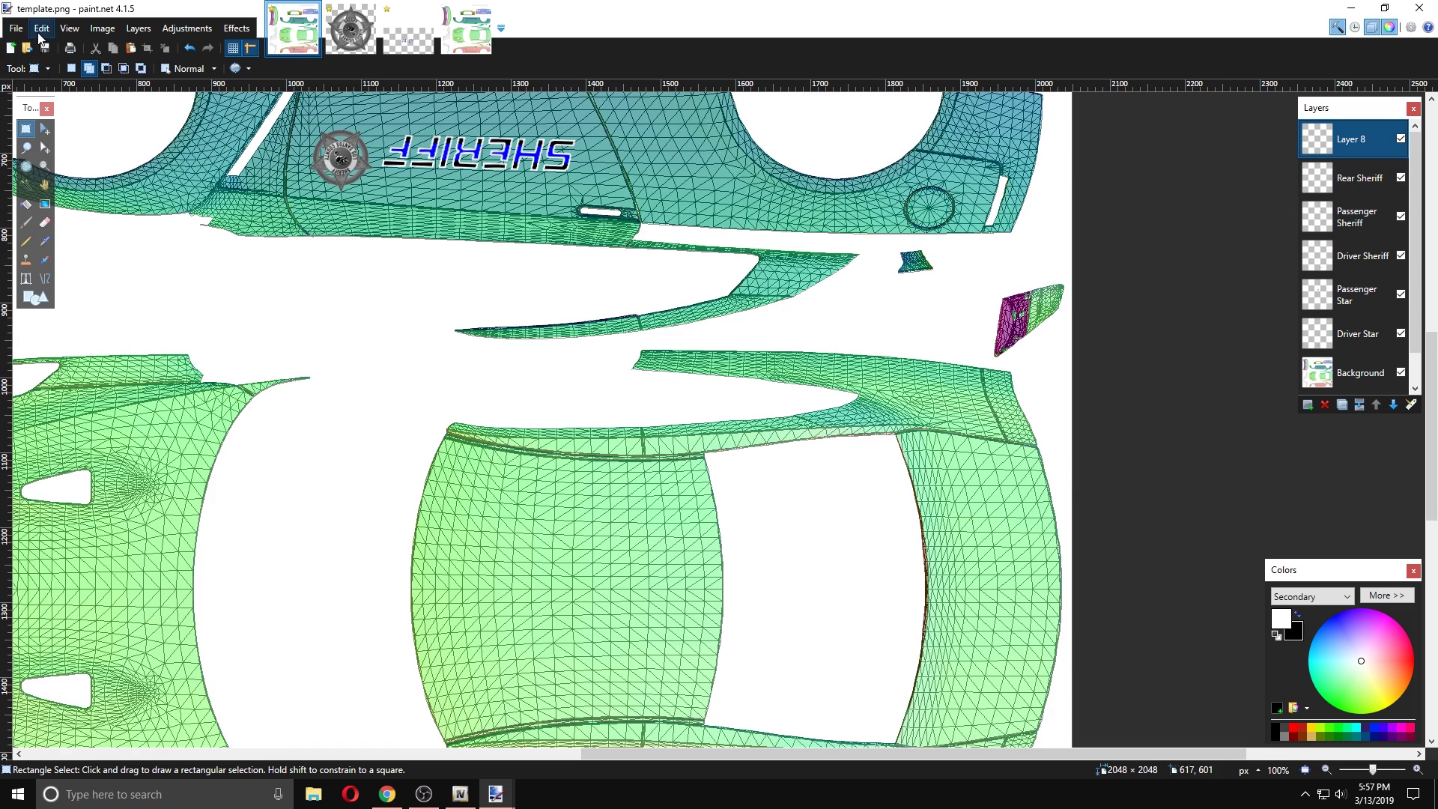
left_click(40, 35)
left_click(65, 143)
left_click_drag(468, 327, 601, 530)
left_click(744, 678)
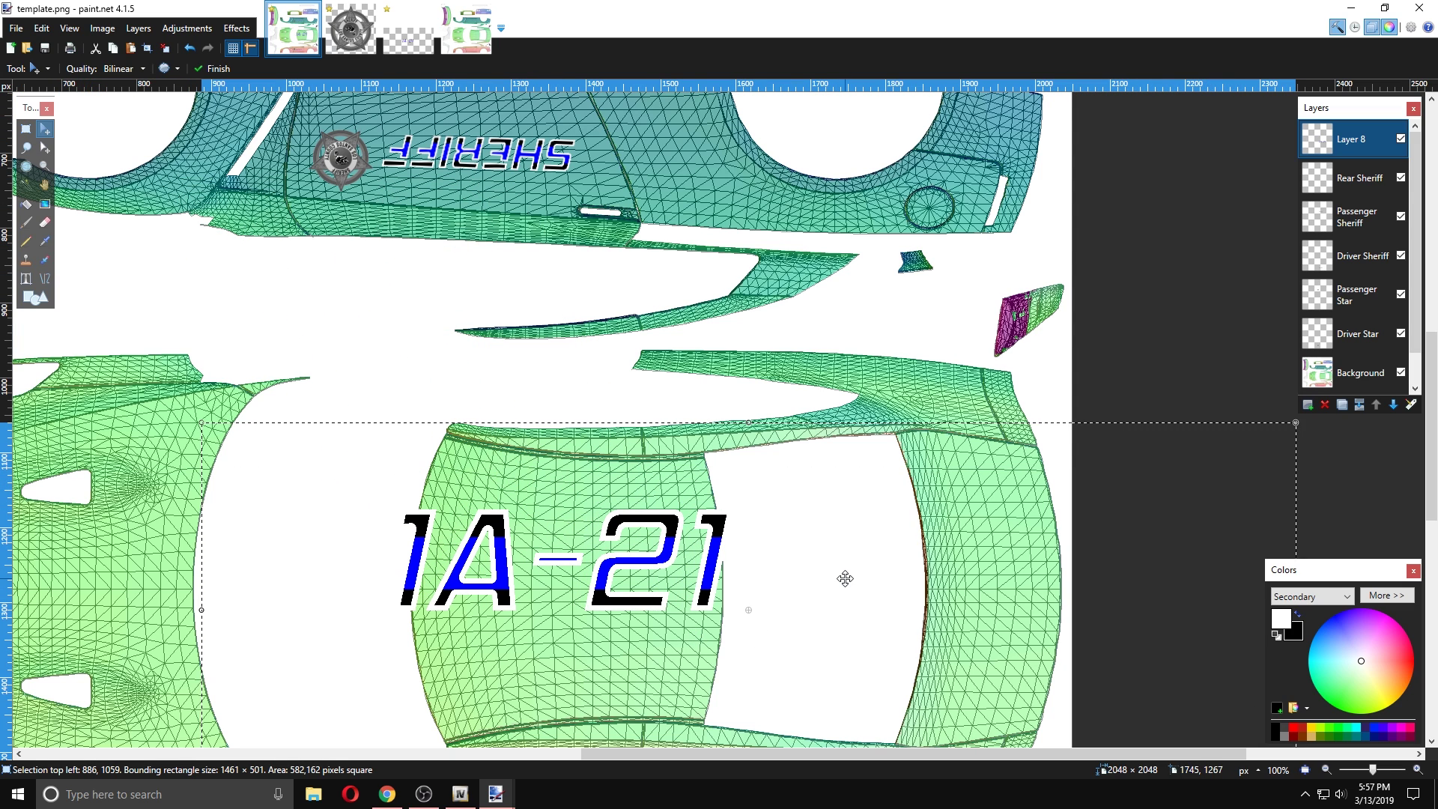
- Shrink the pasted 1A-21 lettering and rotate it about 90° to run across the roof, with its selection about 261 × 760 px
left_click_drag(1296, 423, 770, 603)
left_click_drag(591, 668, 831, 549)
left_click_drag(1014, 478, 614, 346)
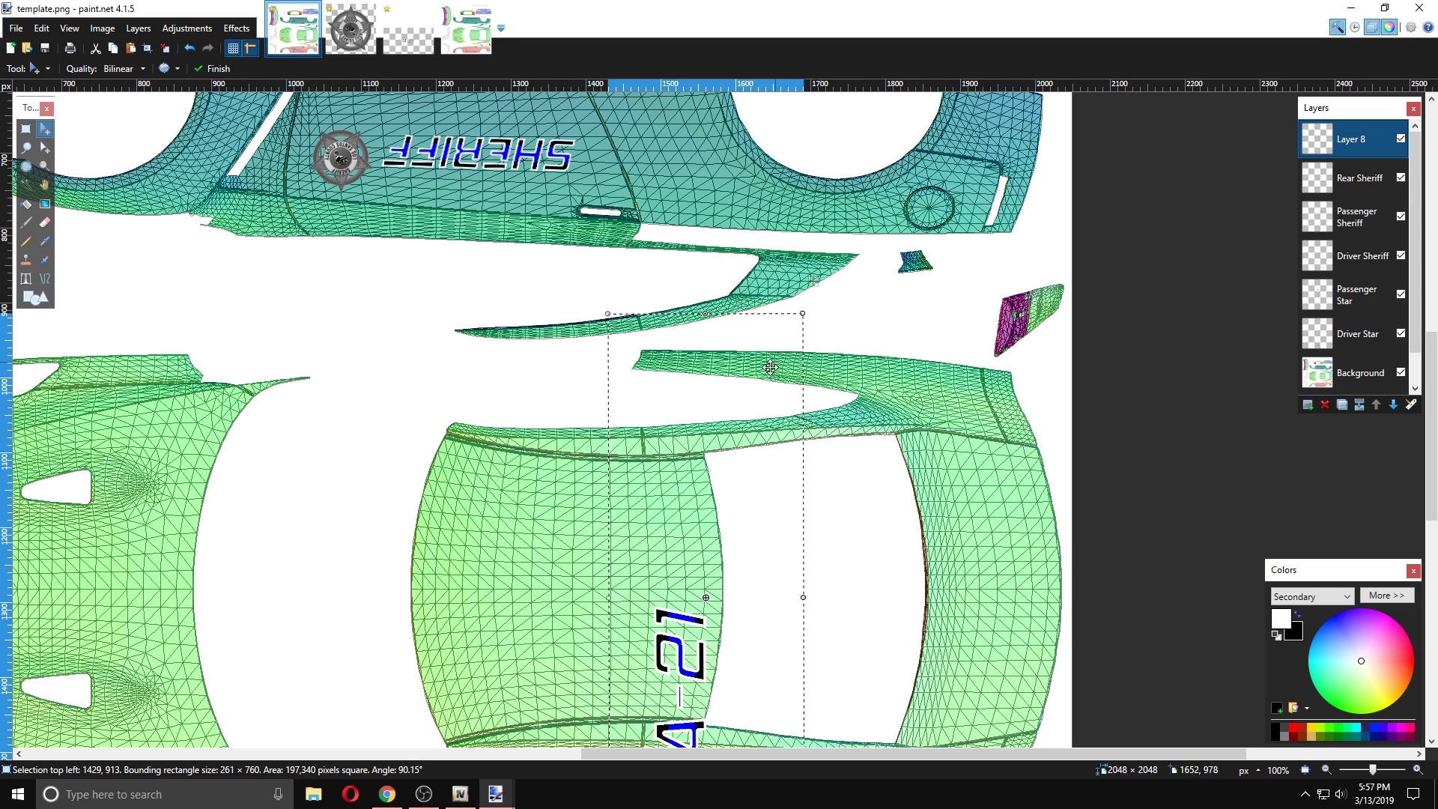
- Centre the rotated 1A-21 across the rear part of the roof, with its selection starting at about 1397, 781 px
left_click_drag(742, 434, 717, 336)
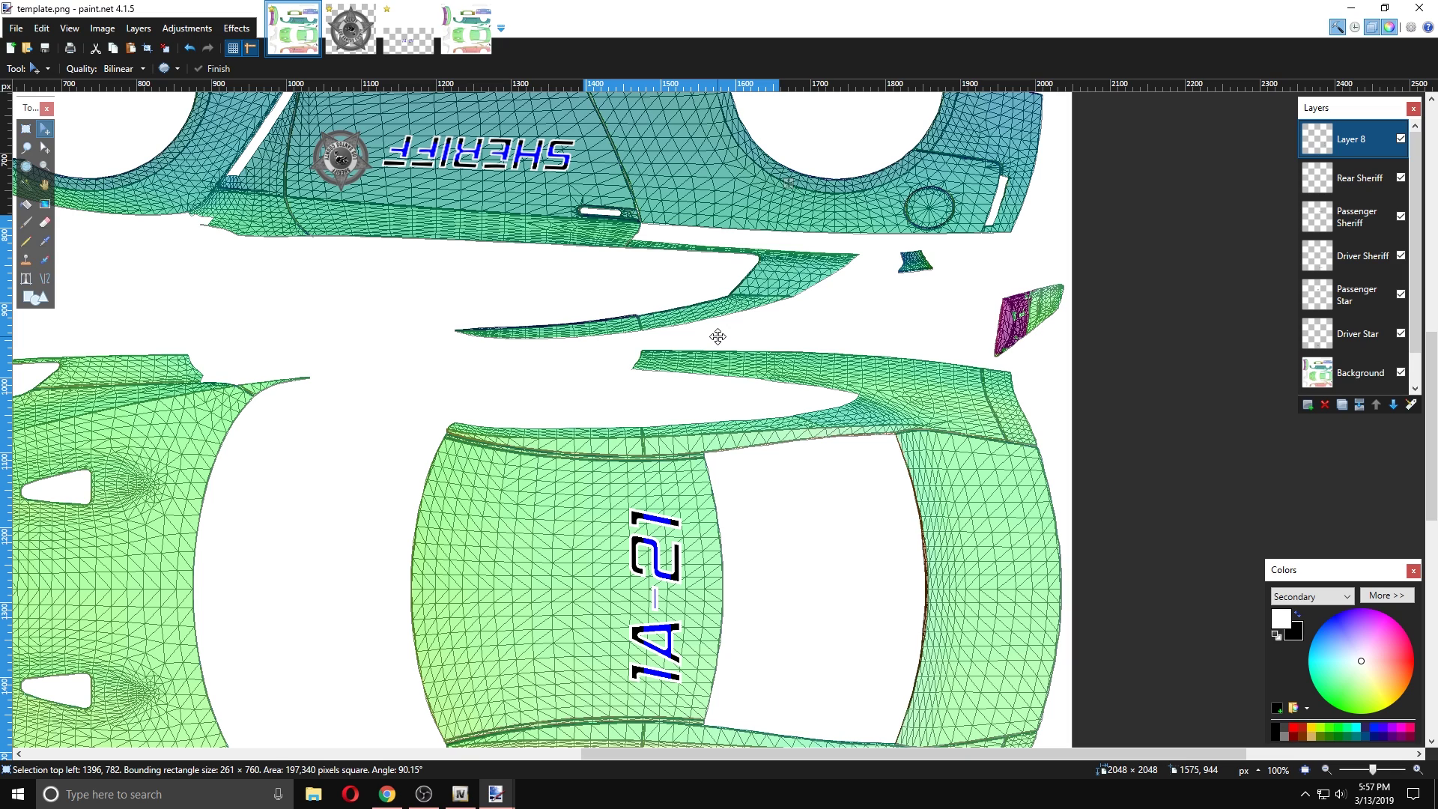
left_click_drag(717, 336, 717, 332)
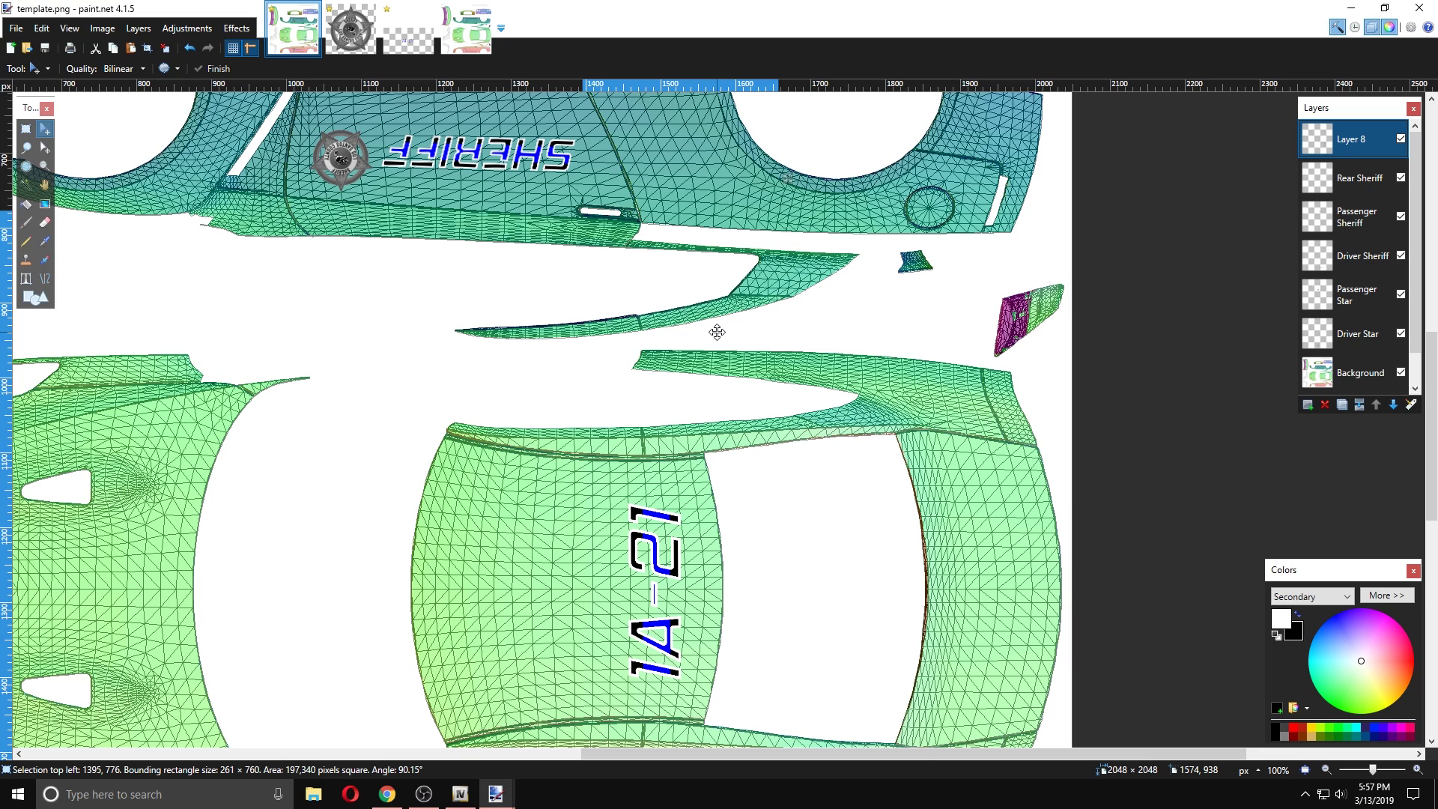
left_click_drag(717, 331, 716, 333)
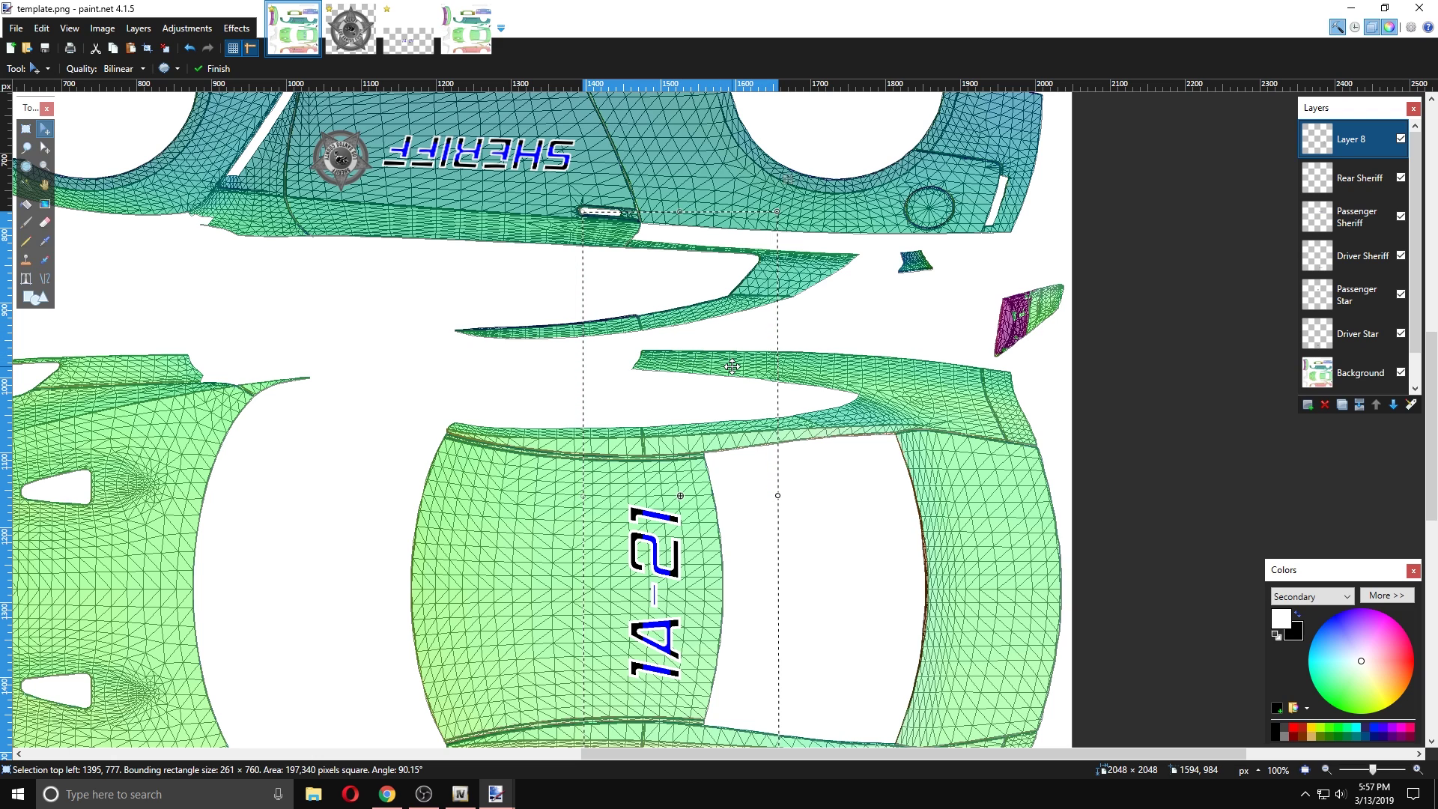
left_click_drag(732, 366, 733, 366)
key("Return")
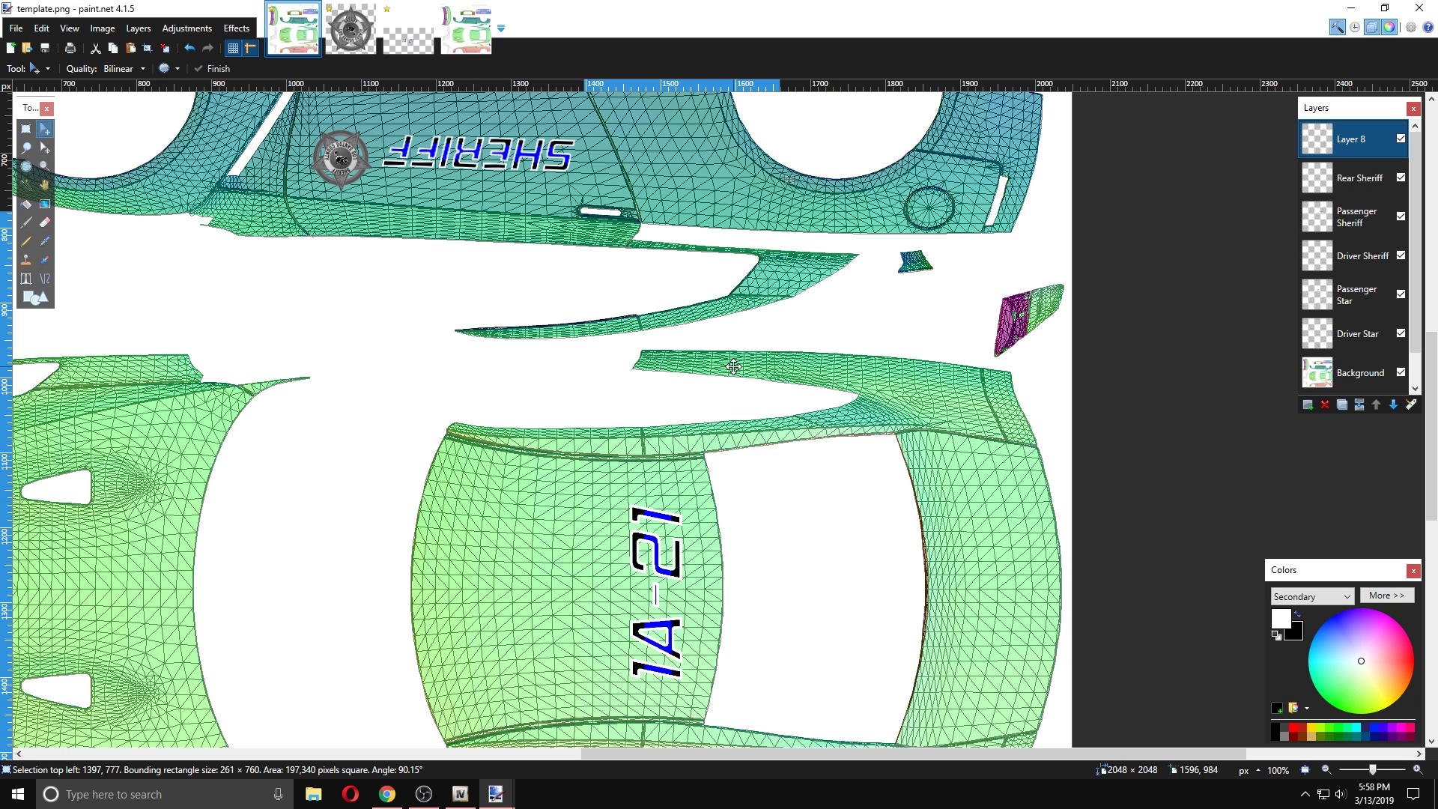
left_click(733, 366)
left_click_drag(708, 431, 708, 438)
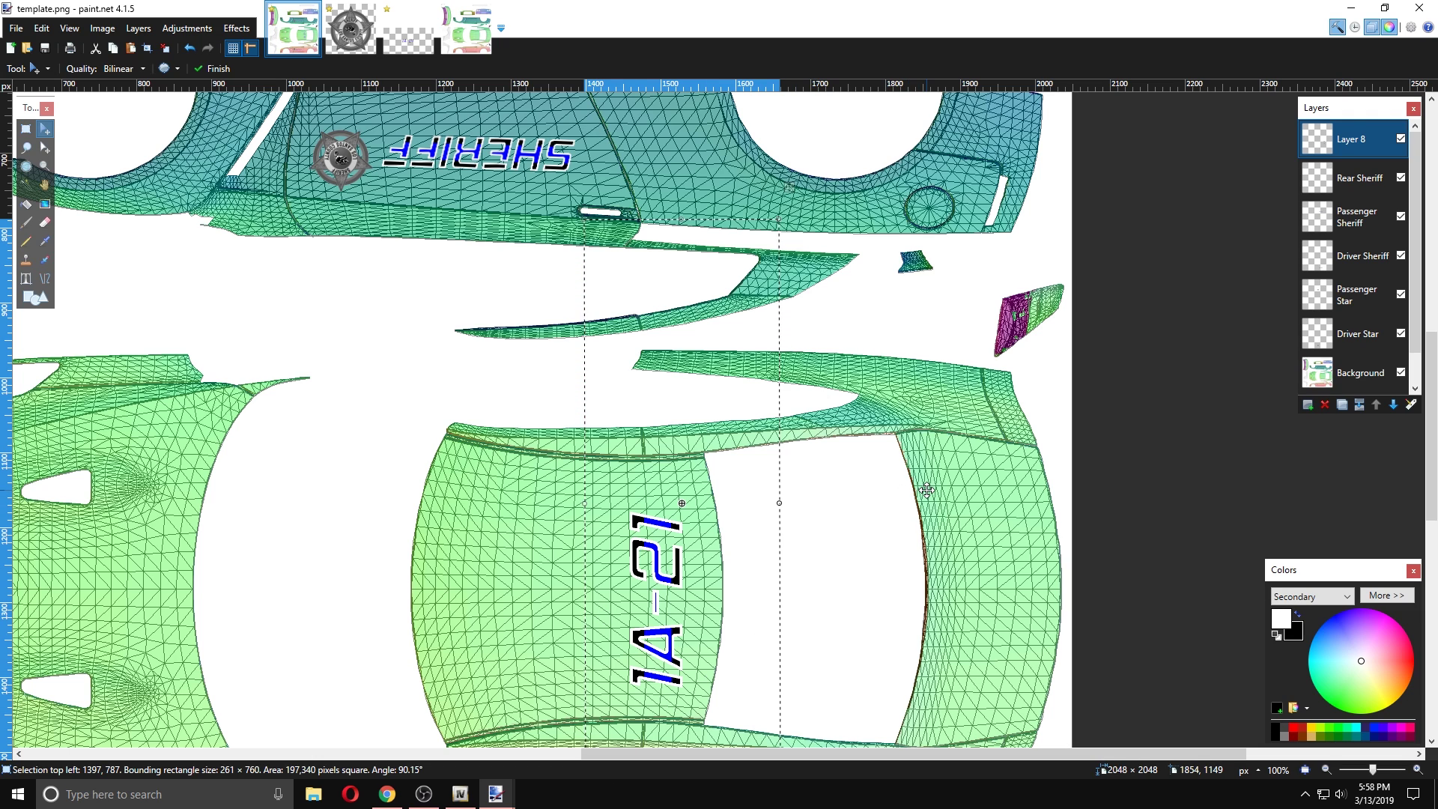
key("ctrl+z")
key("ctrl+z")
left_click_drag(690, 416, 689, 416)
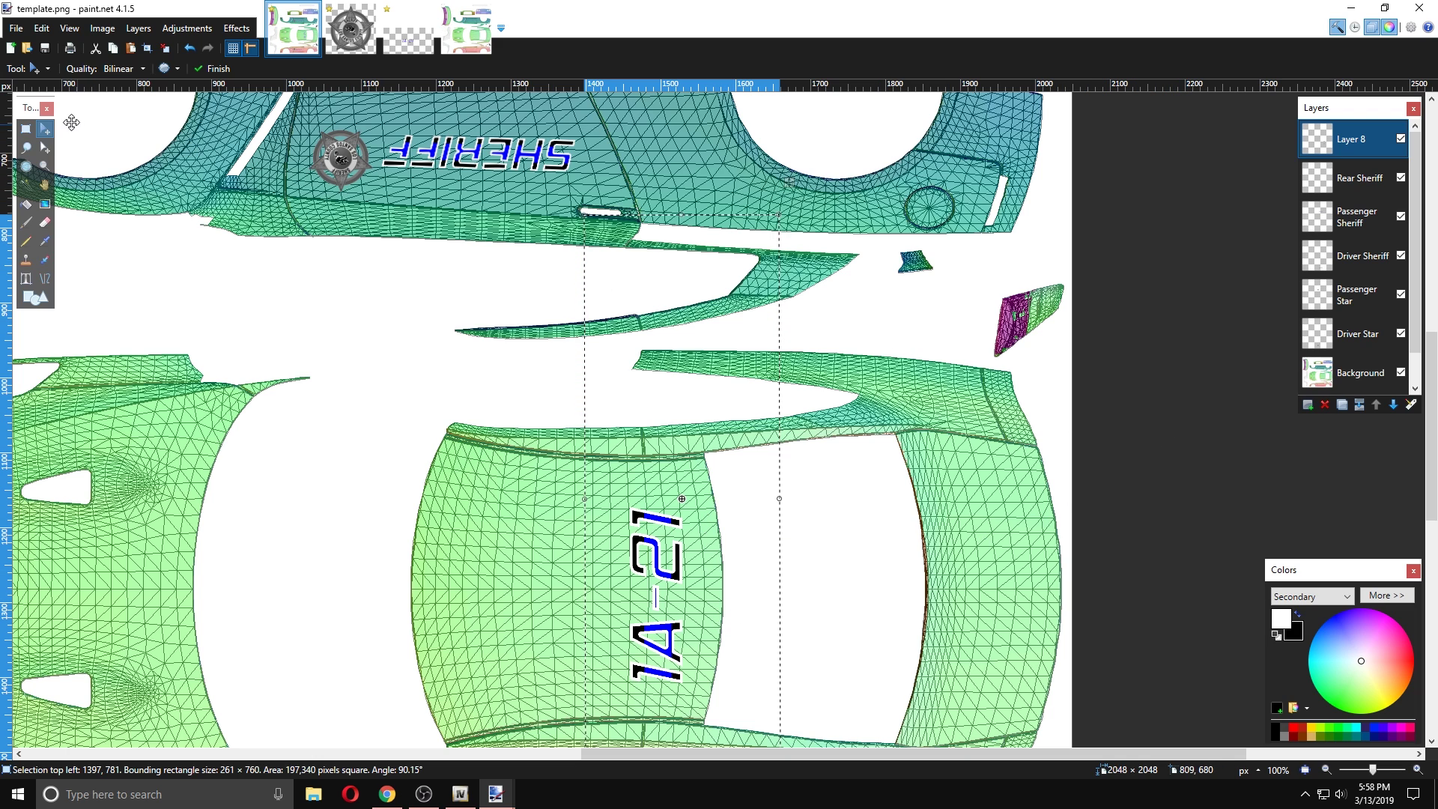
left_click(27, 130)
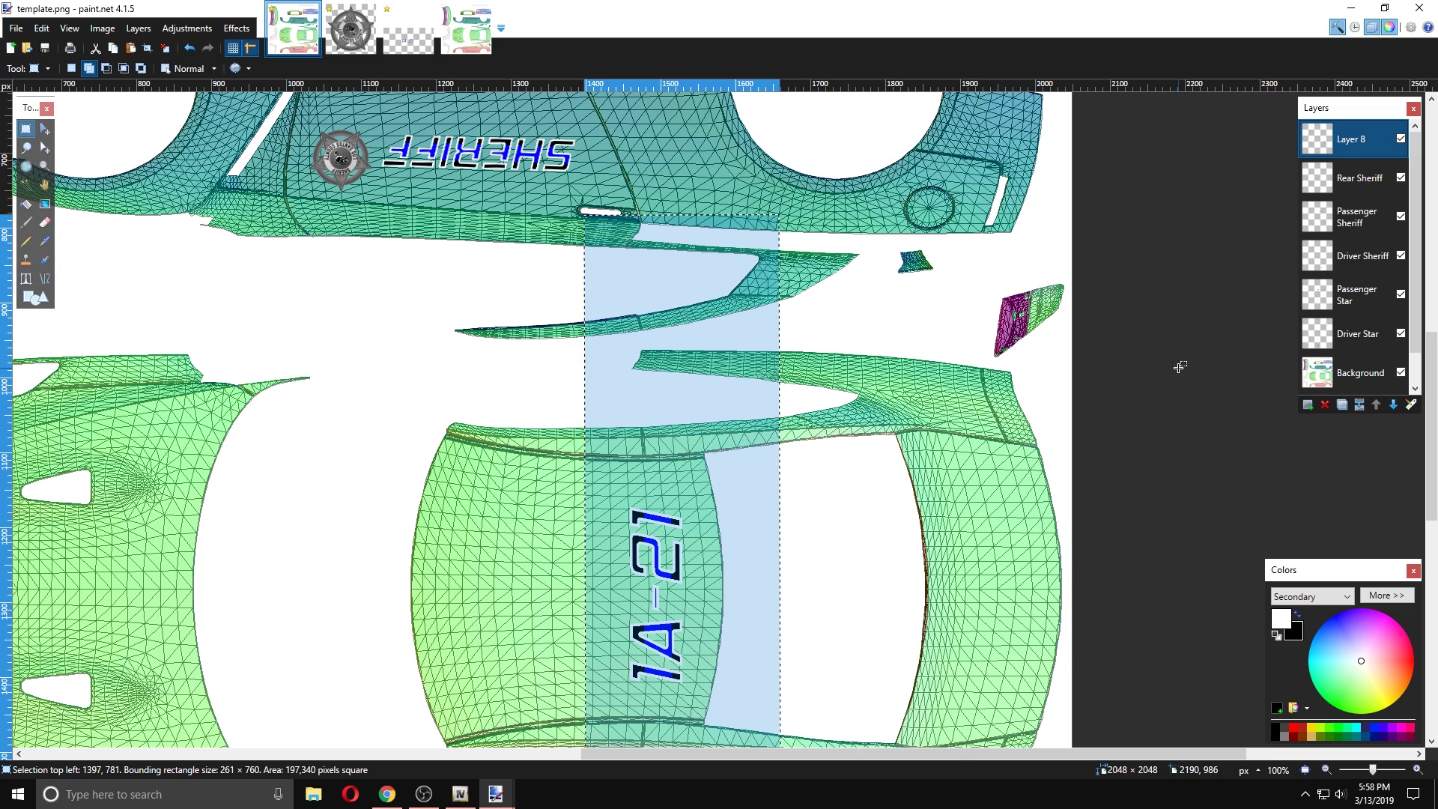
left_click(45, 129)
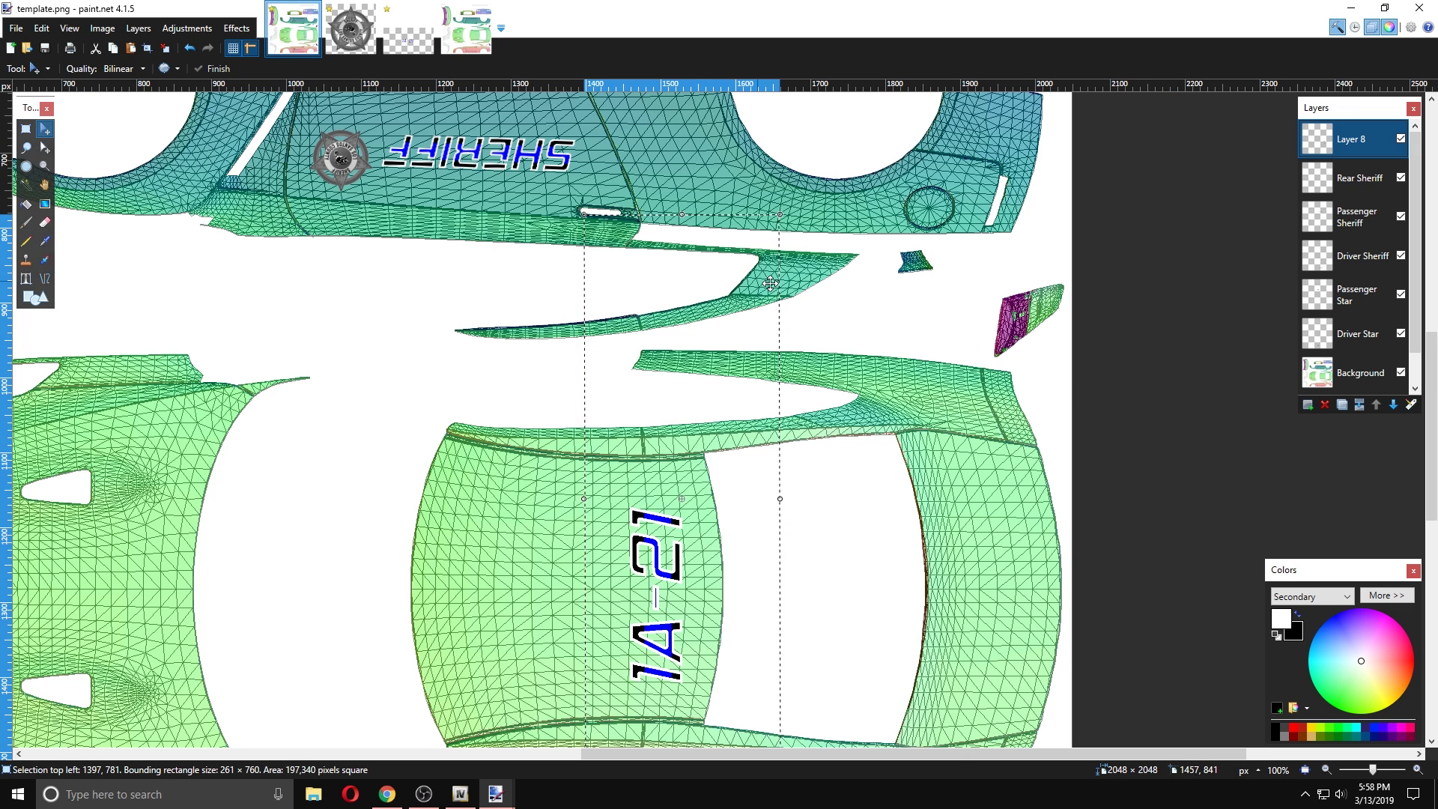
scroll(1111, 464, "up", 5)
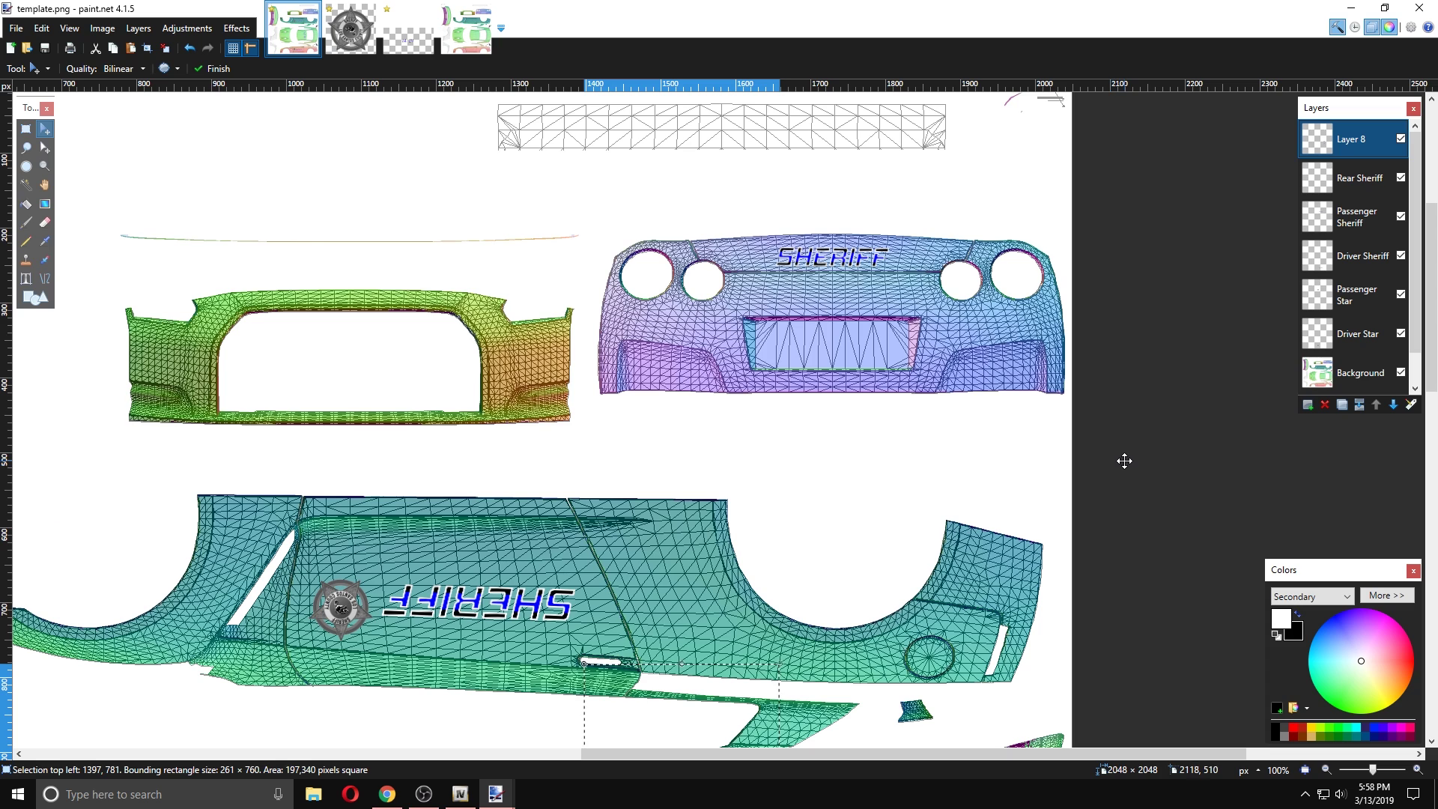
scroll(1119, 460, "down", 5)
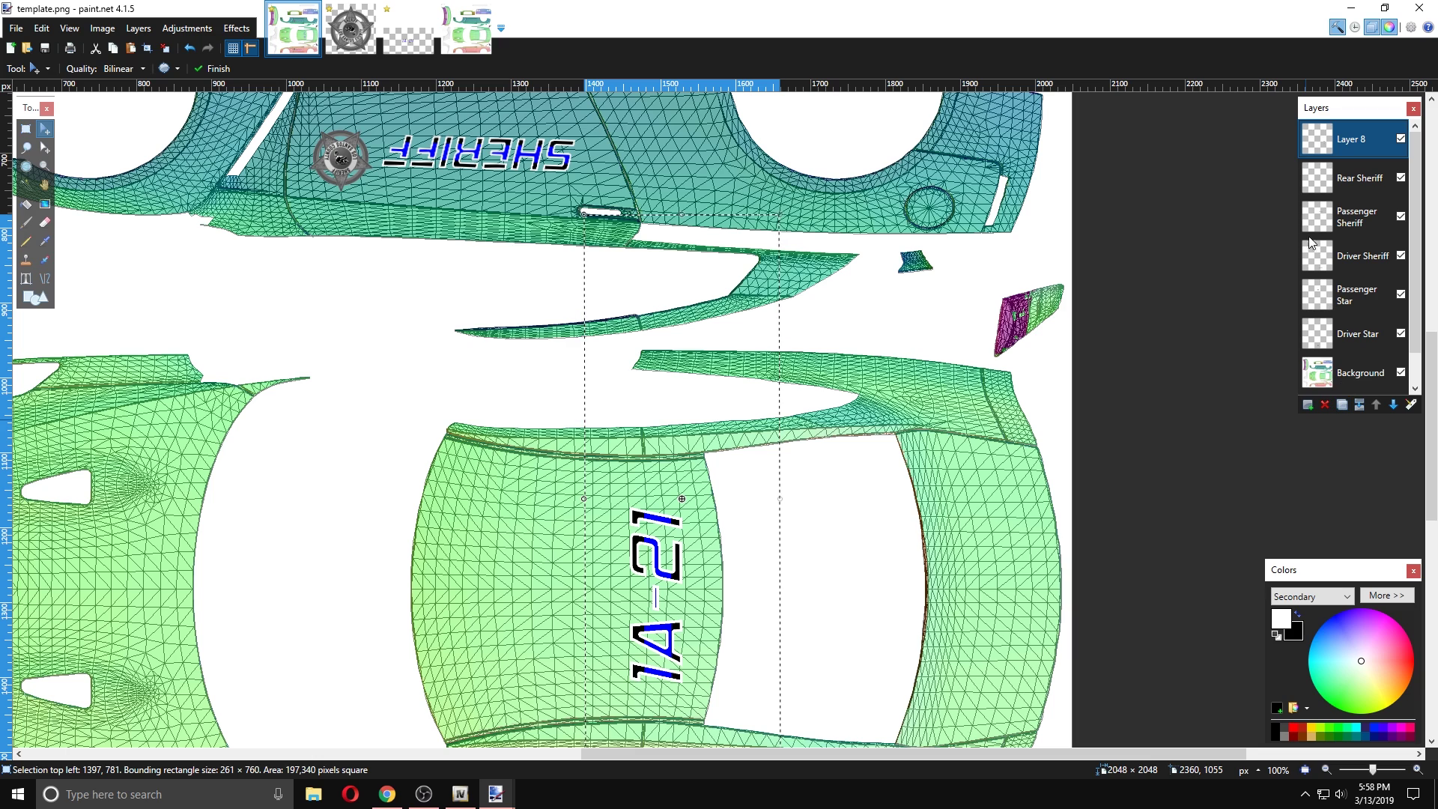
- Rename the layer holding the roof lettering as Roof Number
double_click(1361, 139)
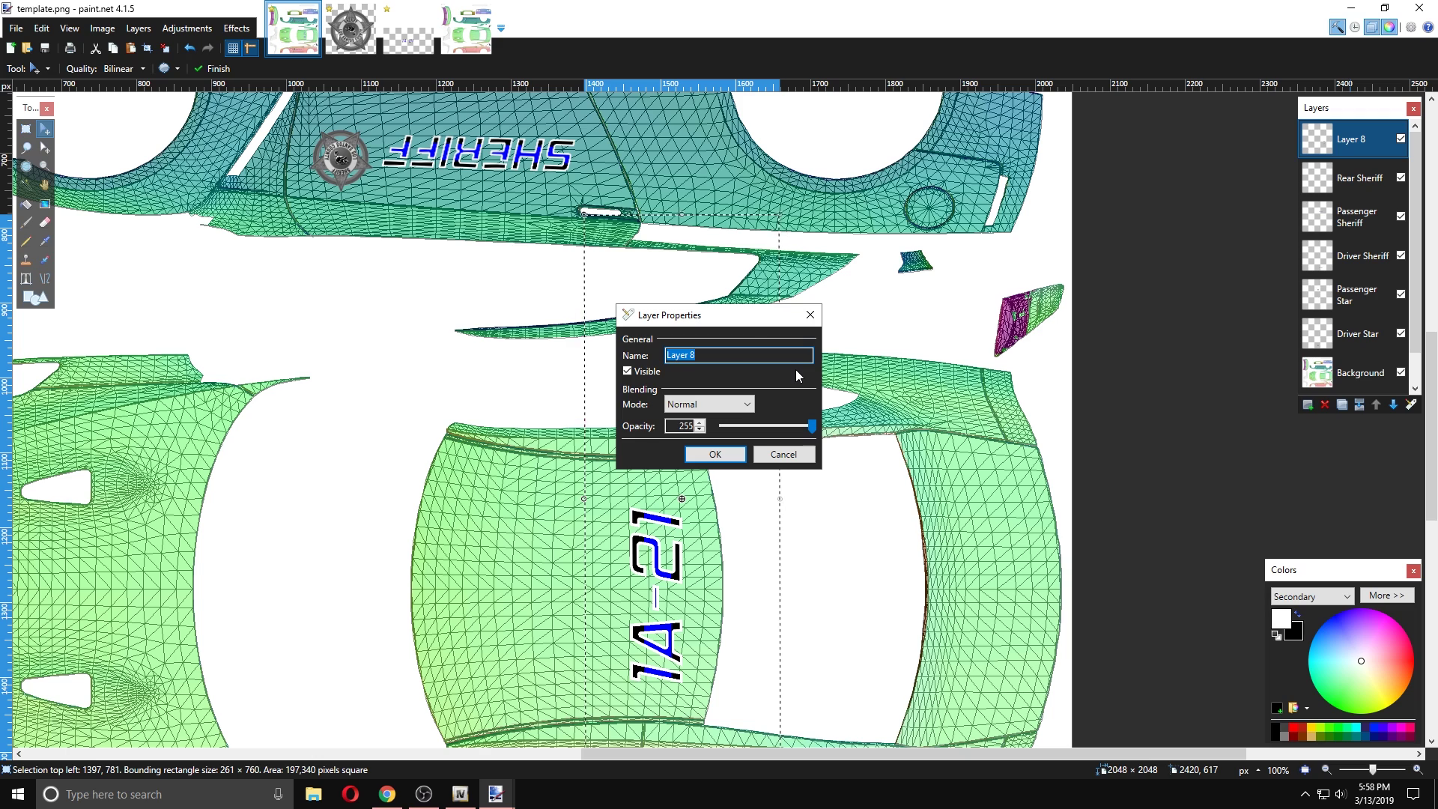
type("Roof Number")
key("Return")
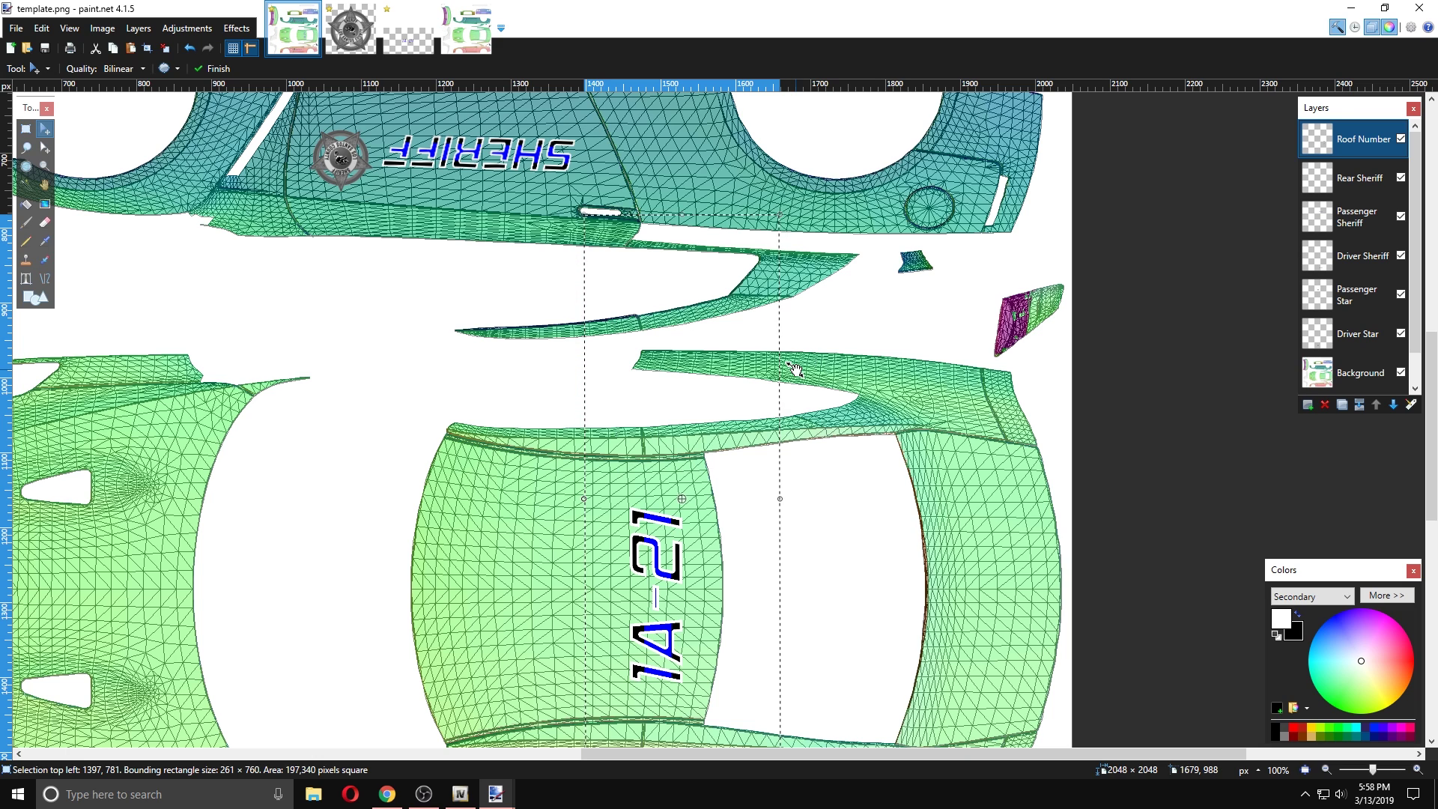
- Duplicate the Roof Number layer, move the copied 1A-21 off the roof and rotate it to read horizontally
left_click(1340, 406)
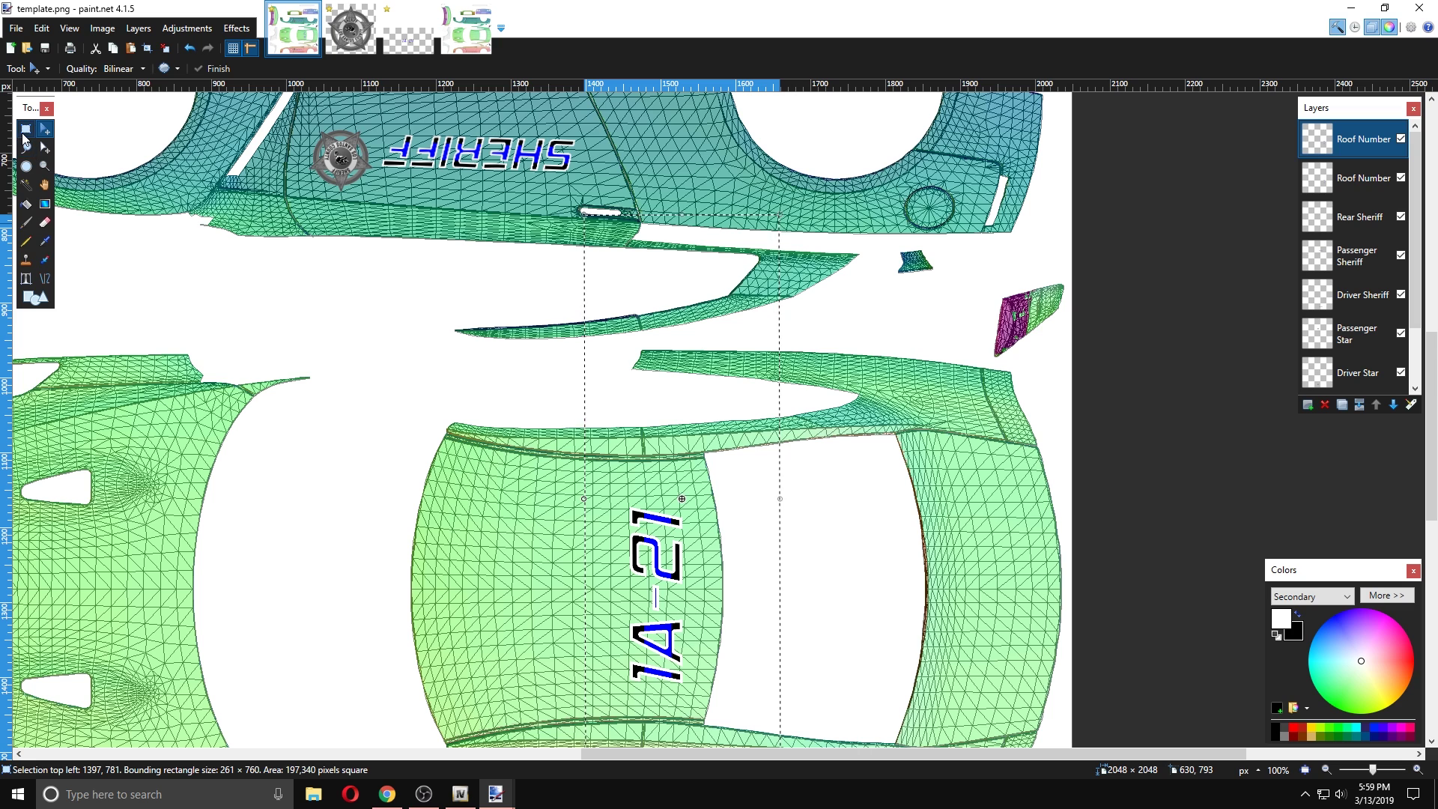
left_click_drag(636, 462, 709, 295)
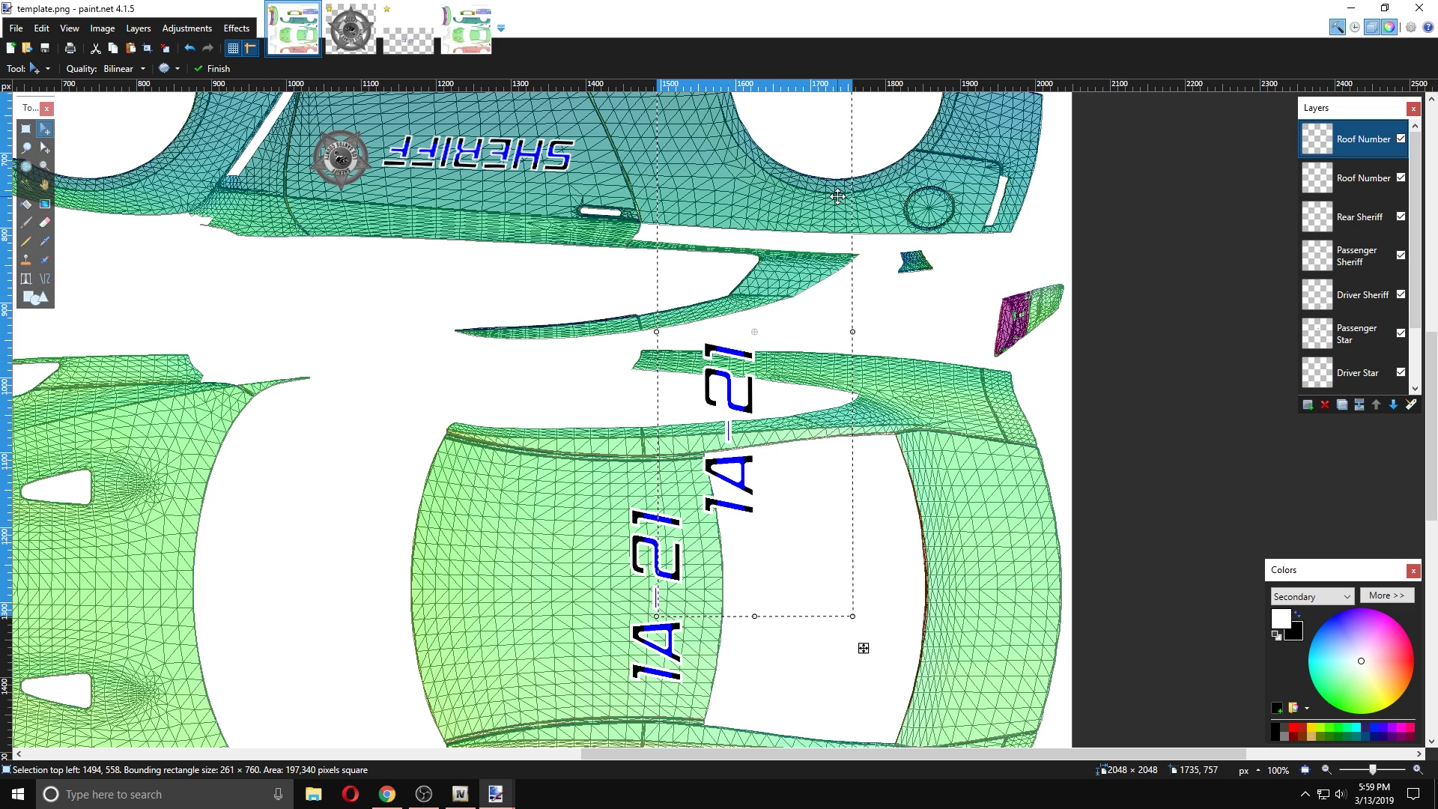
scroll(919, 285, "up", 3)
left_click_drag(839, 296, 982, 662)
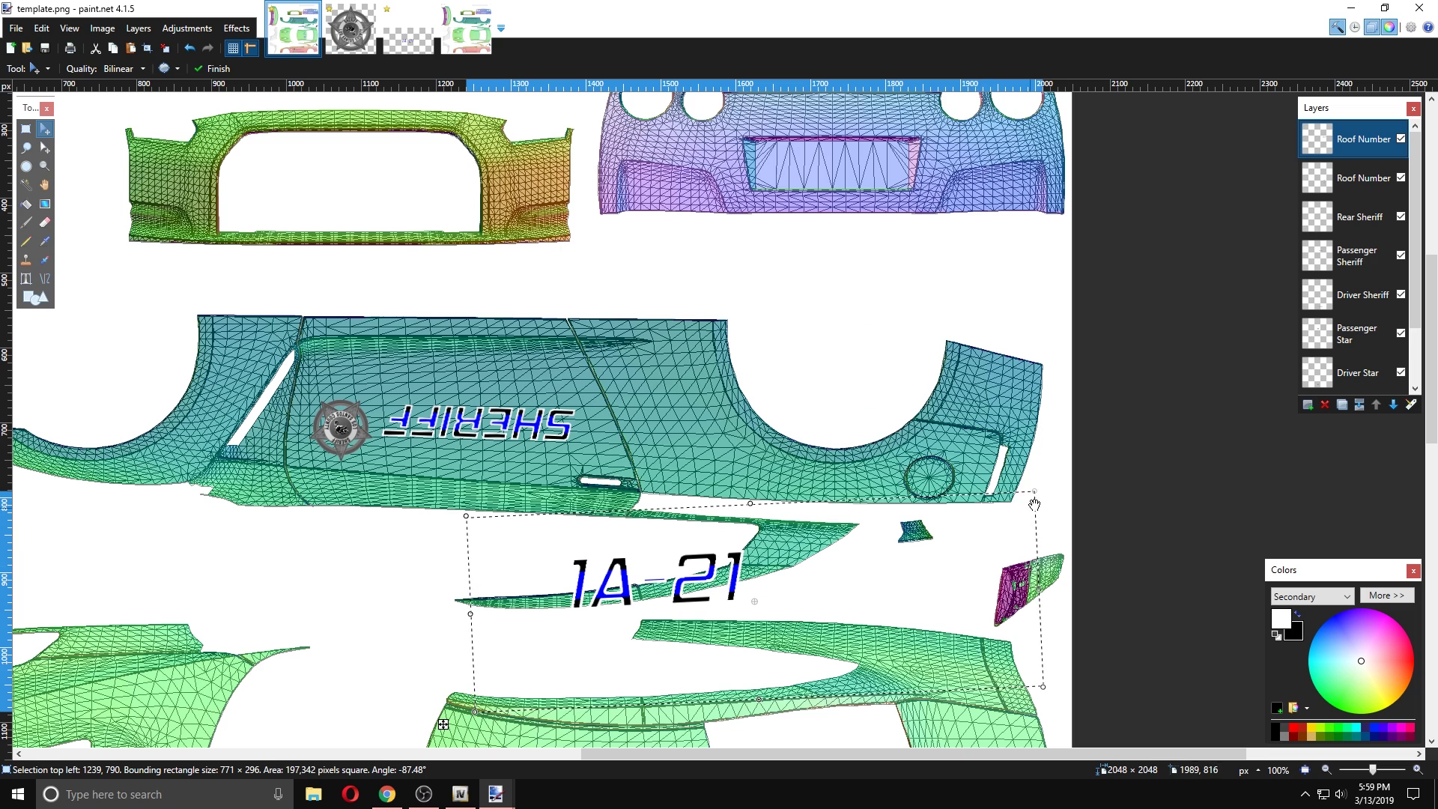
left_click_drag(1043, 486, 1043, 491)
- Move the copied 1A-21 onto the rear bumper left of the plate recess and scale its selection to about 197 × 69 px
left_click_drag(937, 578, 965, 329)
scroll(962, 174, "up", 2)
left_click_drag(1067, 296, 743, 330)
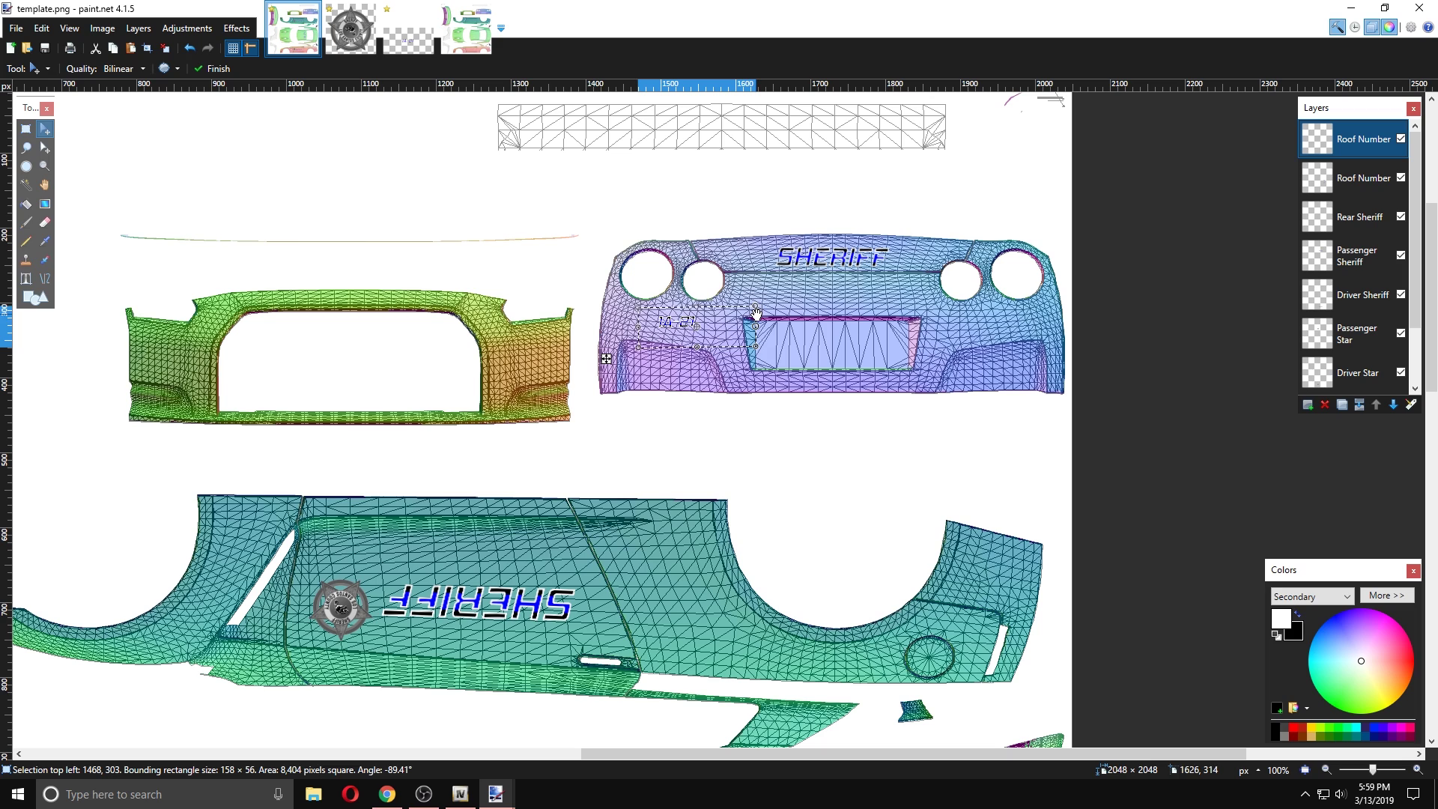
mouse_move(757, 310)
left_mouse_down()
mouse_move(854, 300)
mouse_move(849, 278)
mouse_move(743, 341)
mouse_move(756, 333)
left_mouse_up()
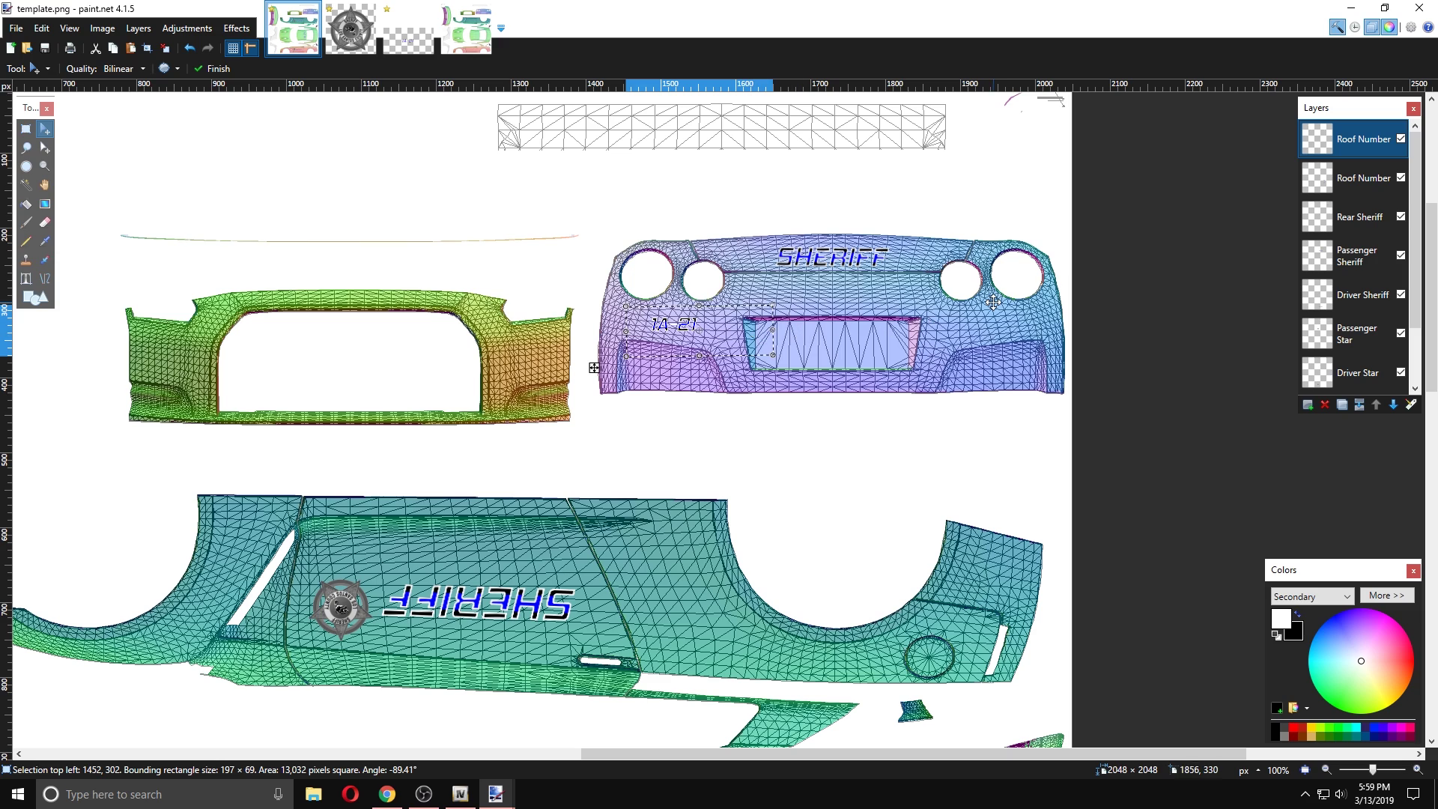
- Rename the layer with the rear bumper lettering as Rear bumper number
double_click(1362, 144)
type("Re")
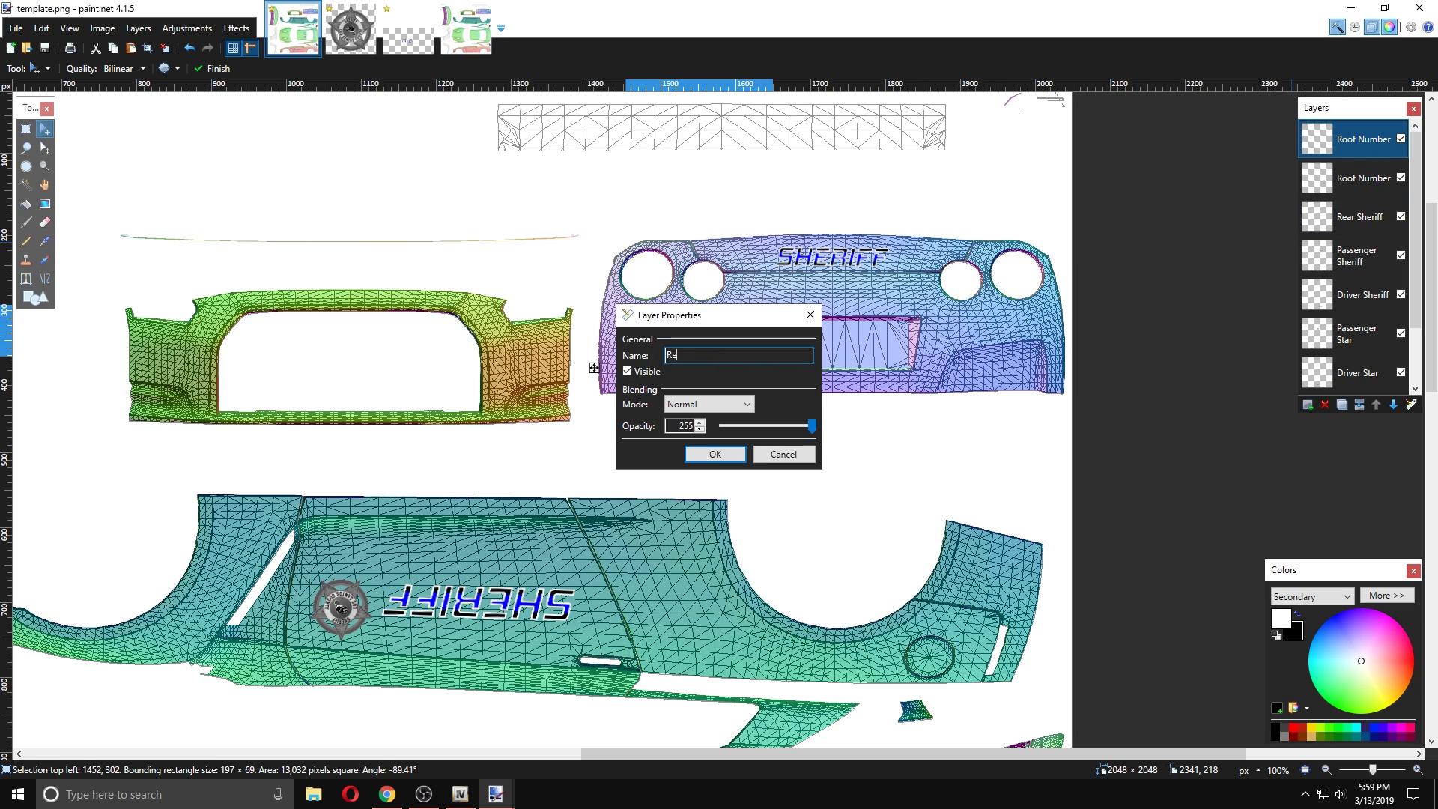
type("ar bumper number")
key("Return")
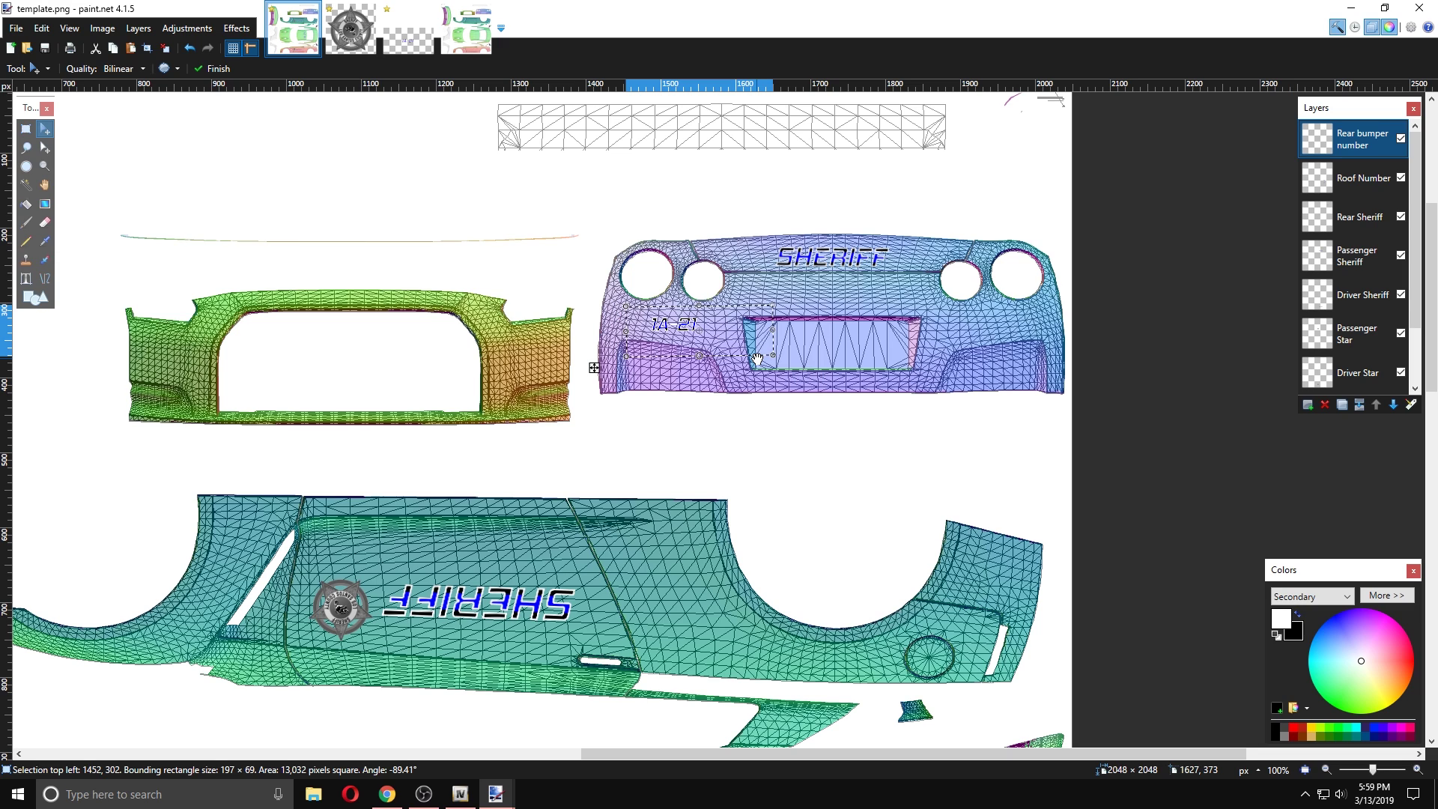
- Duplicate the Rear bumper number layer, place the copy on the left side of the front bumper and tilt it slightly
left_click(1342, 404)
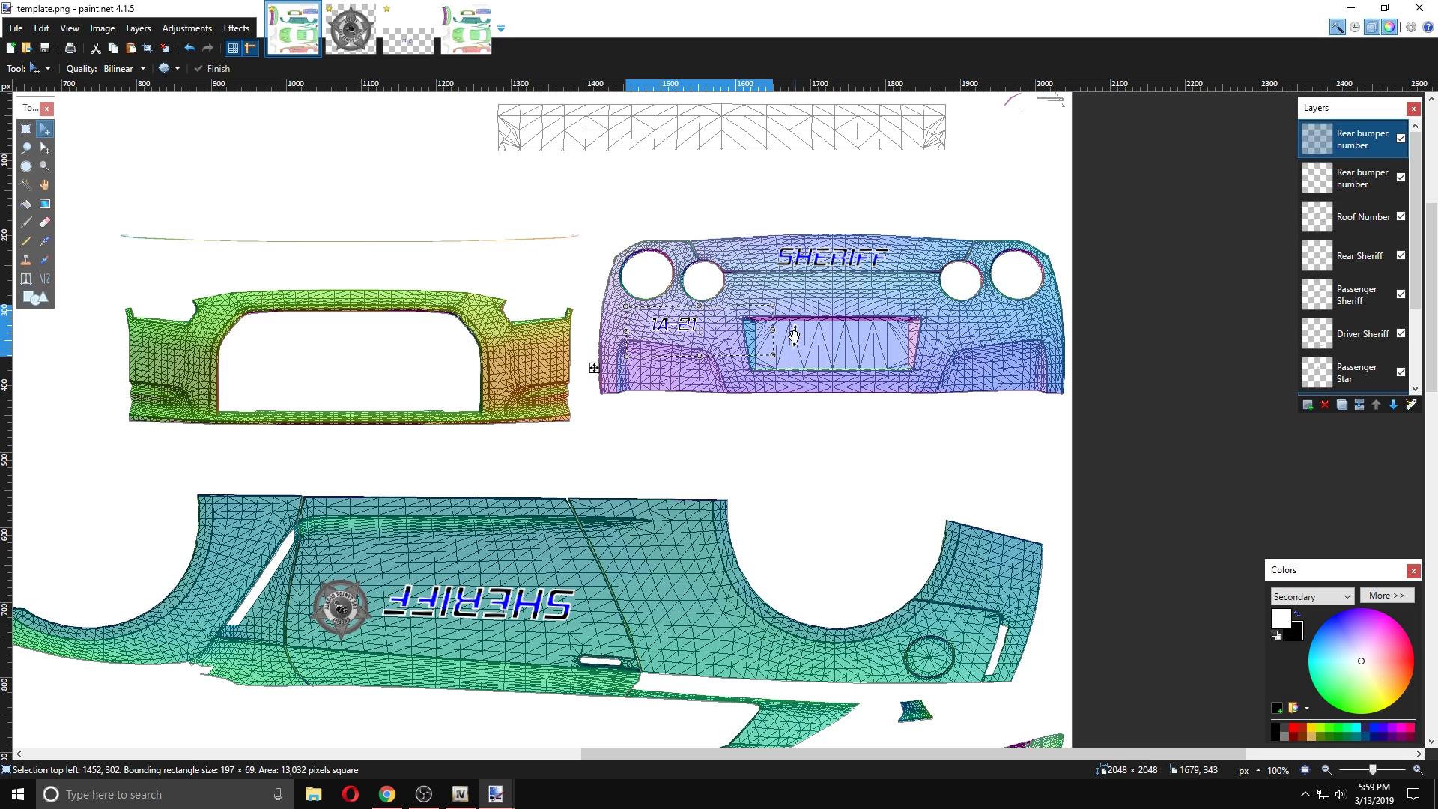
left_click_drag(738, 344, 229, 380)
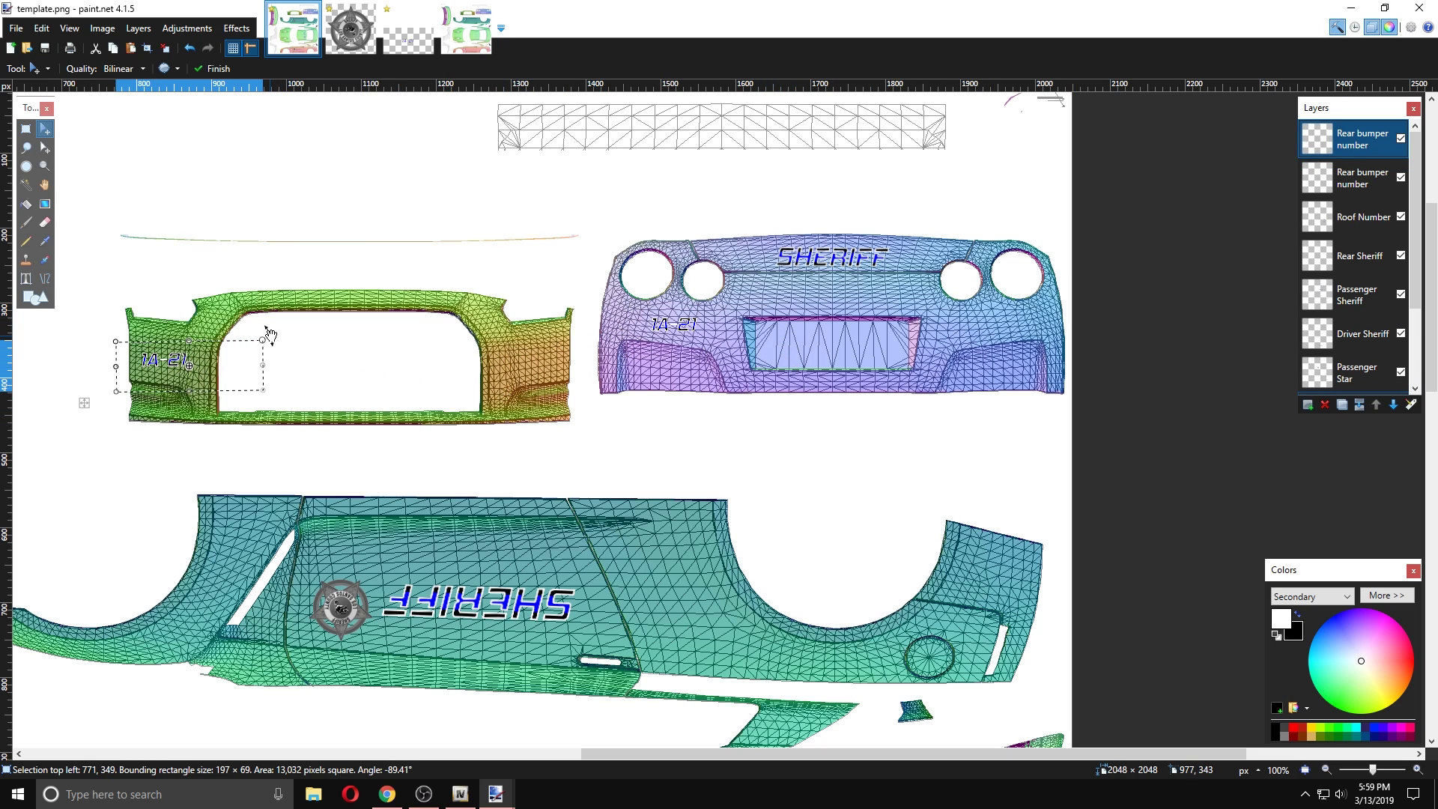
left_click_drag(272, 330, 228, 355)
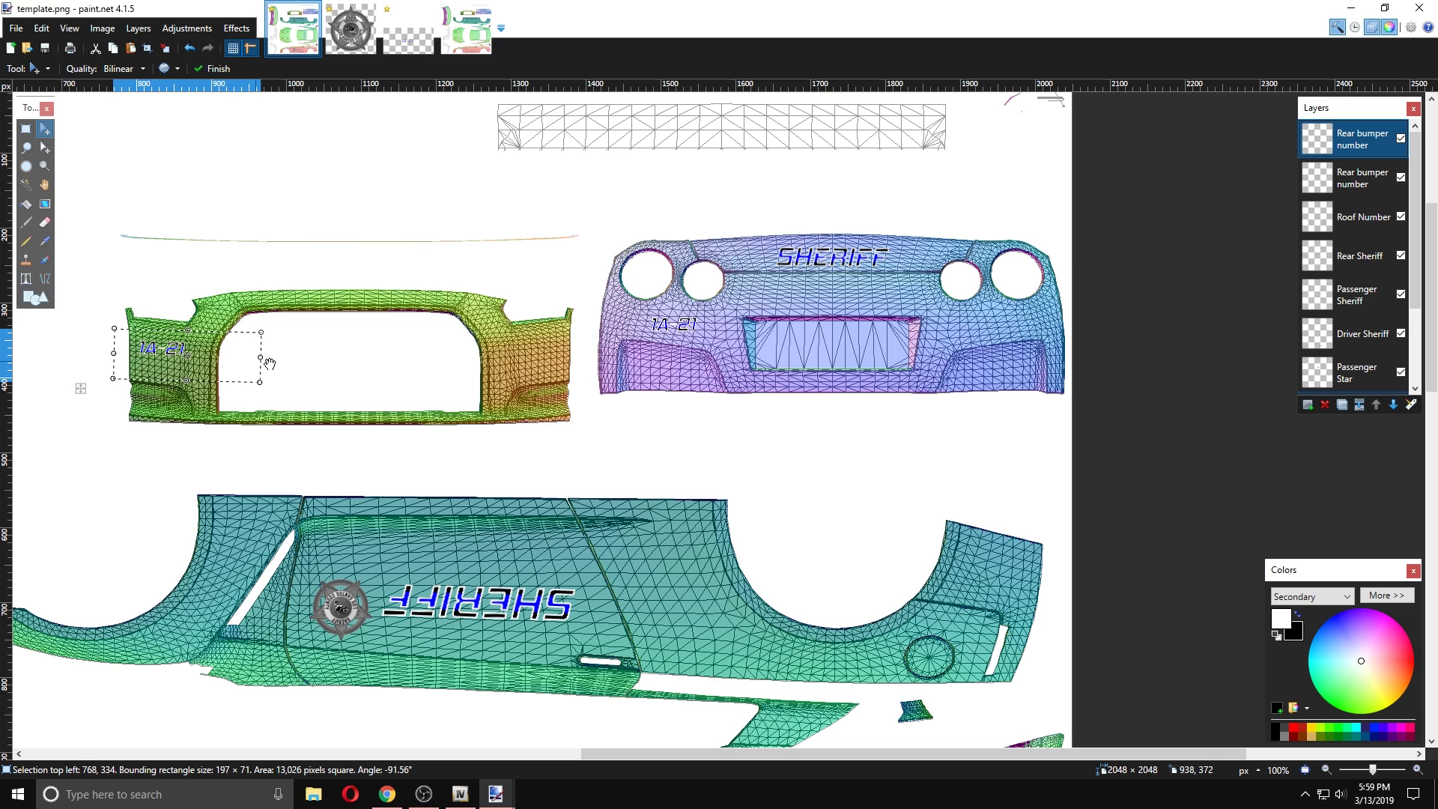
- Rename the layer with the front bumper lettering as front bumper number and clear the selection
double_click(1367, 148)
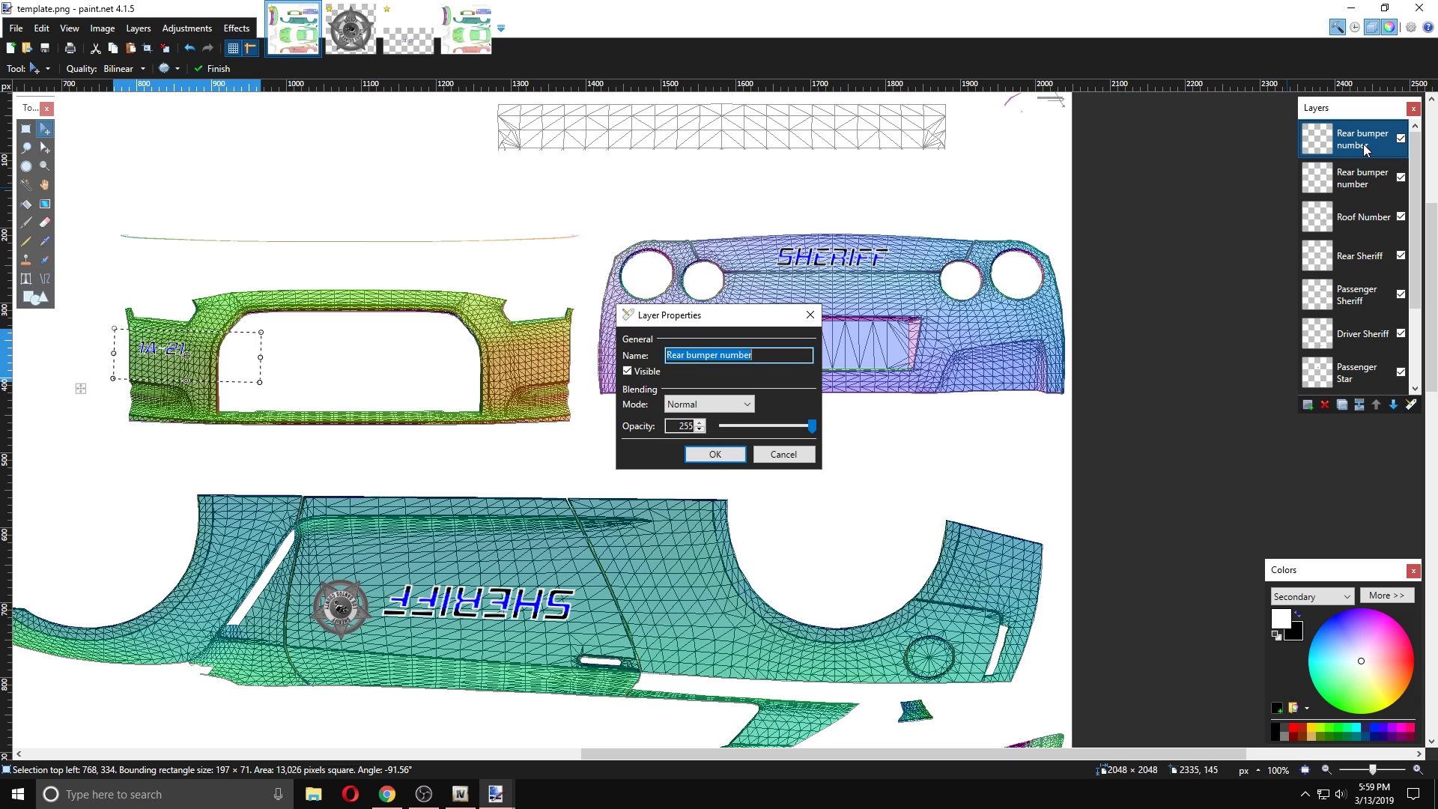
key("Home")
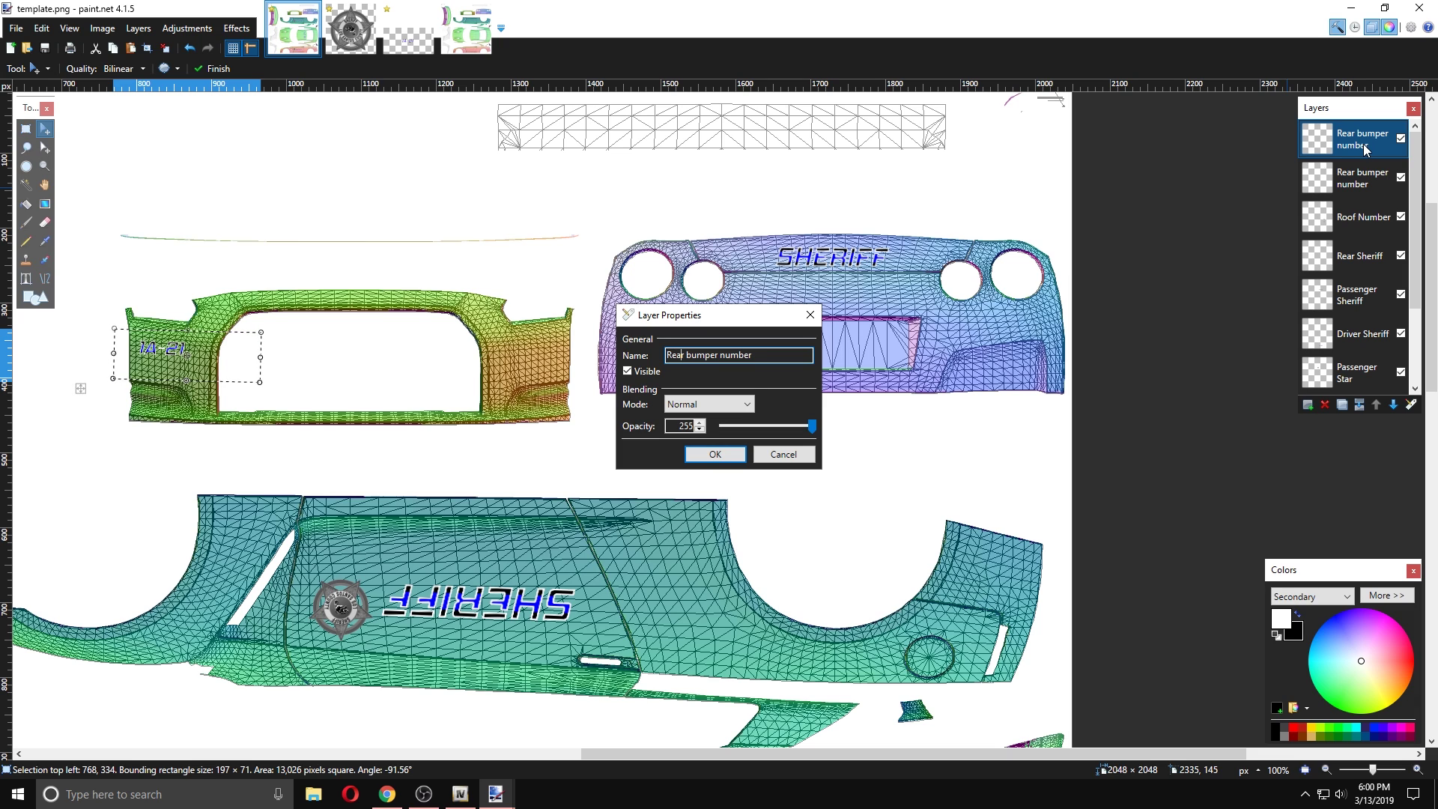
key("shift+Right")
key("shift+Right")
key("shift+Right")
key("shift+Right")
type("front")
key("Return")
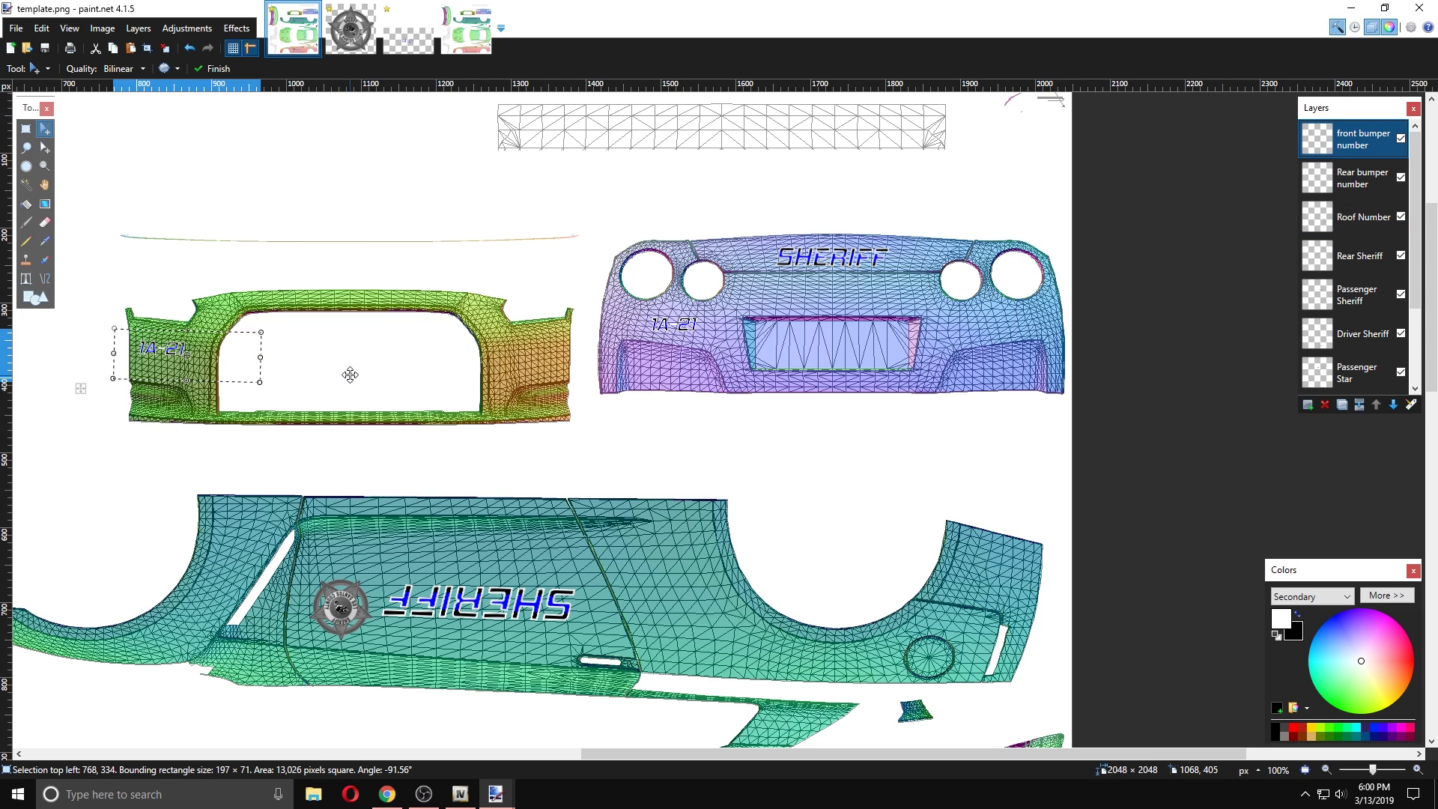
left_click(25, 130)
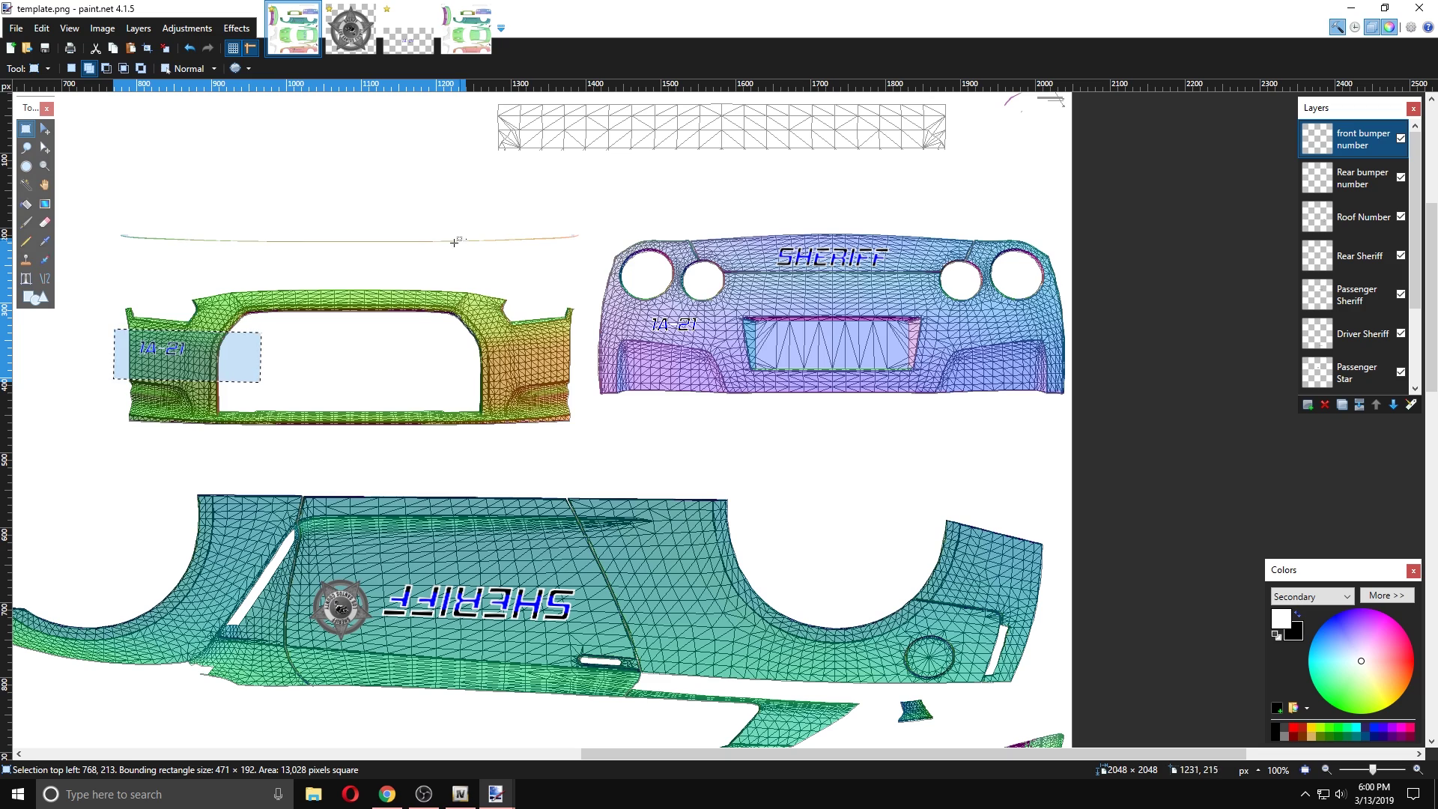
left_click(389, 196)
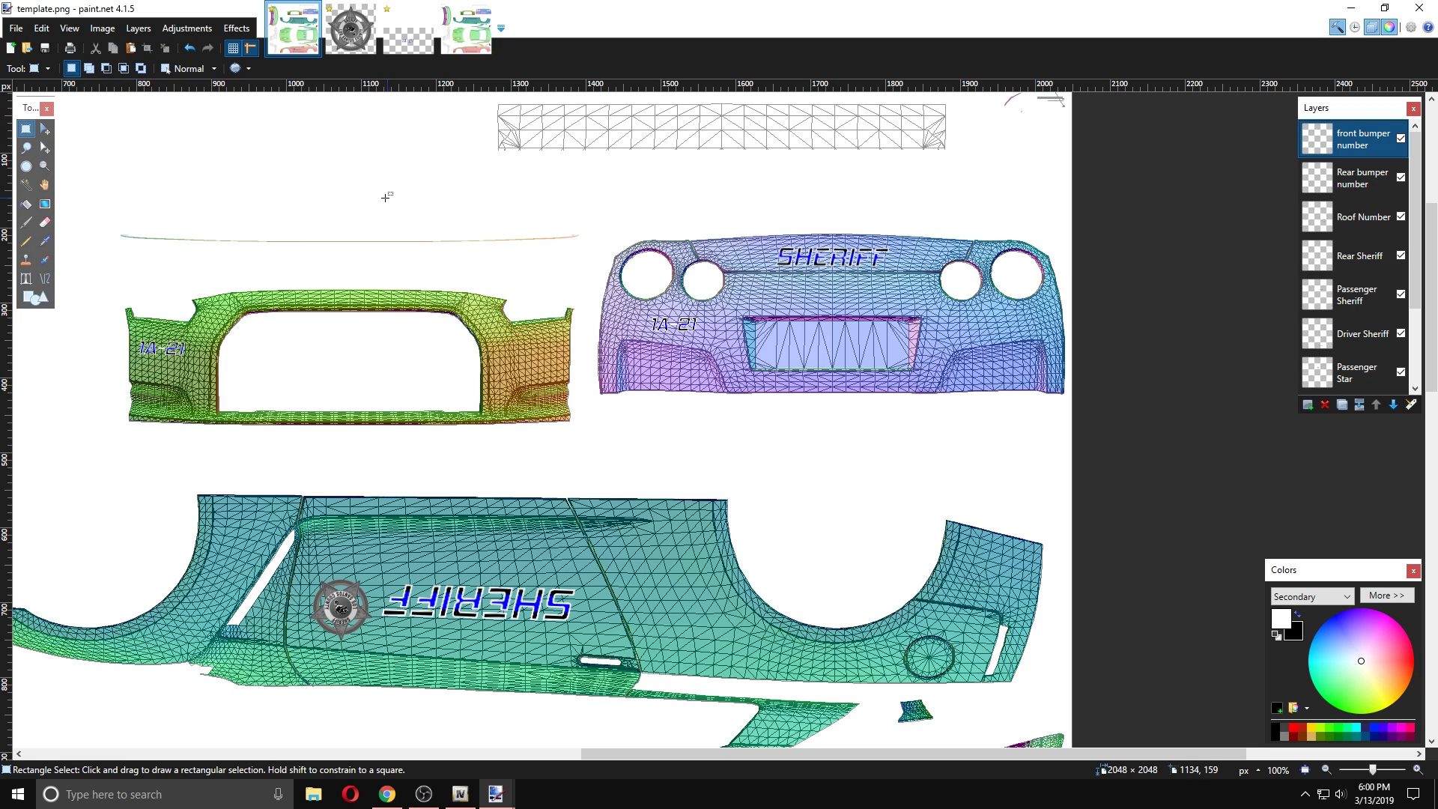
- Add a new layer above the front bumper number layer and switch to another open window
scroll(669, 367, "down", 10)
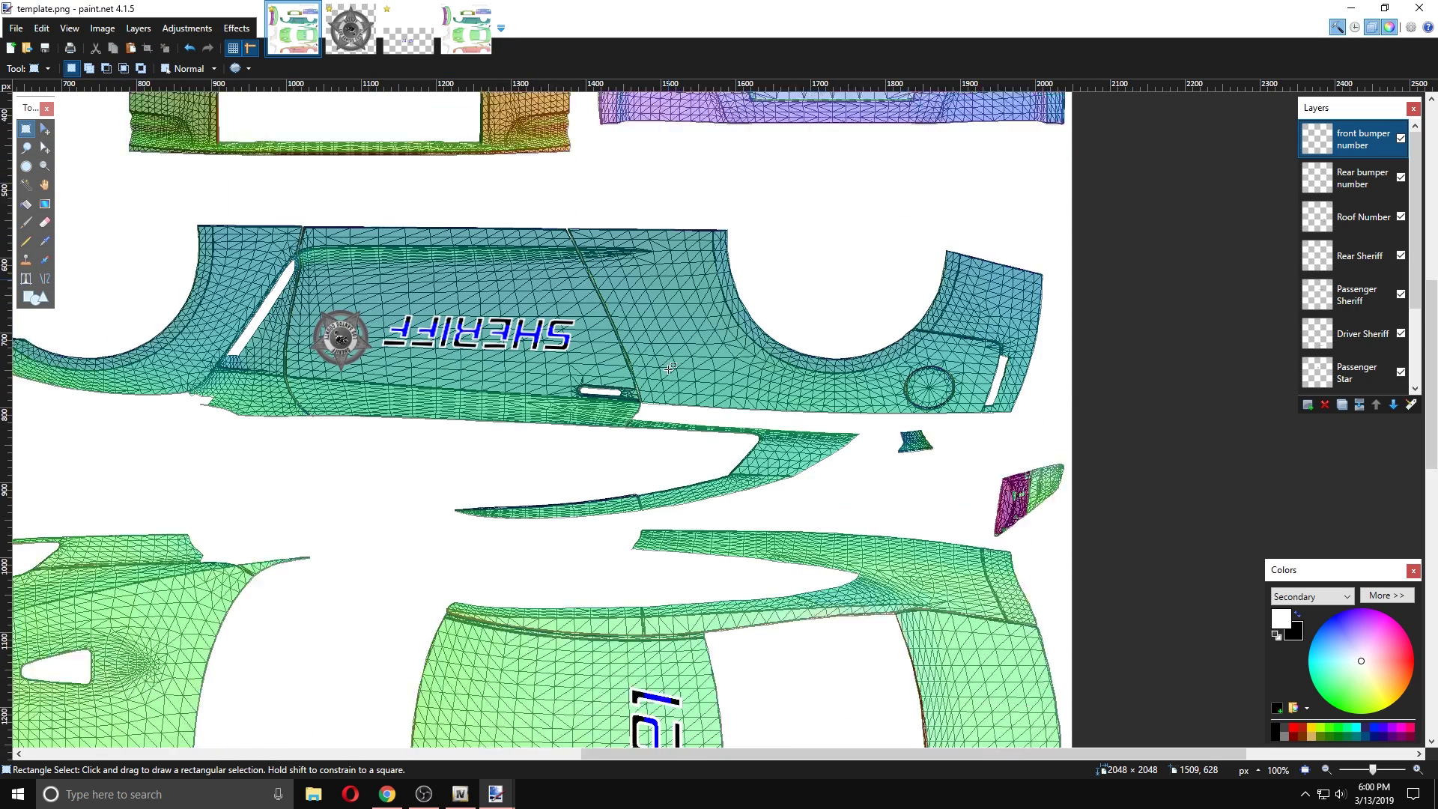
scroll(669, 367, "down", 6)
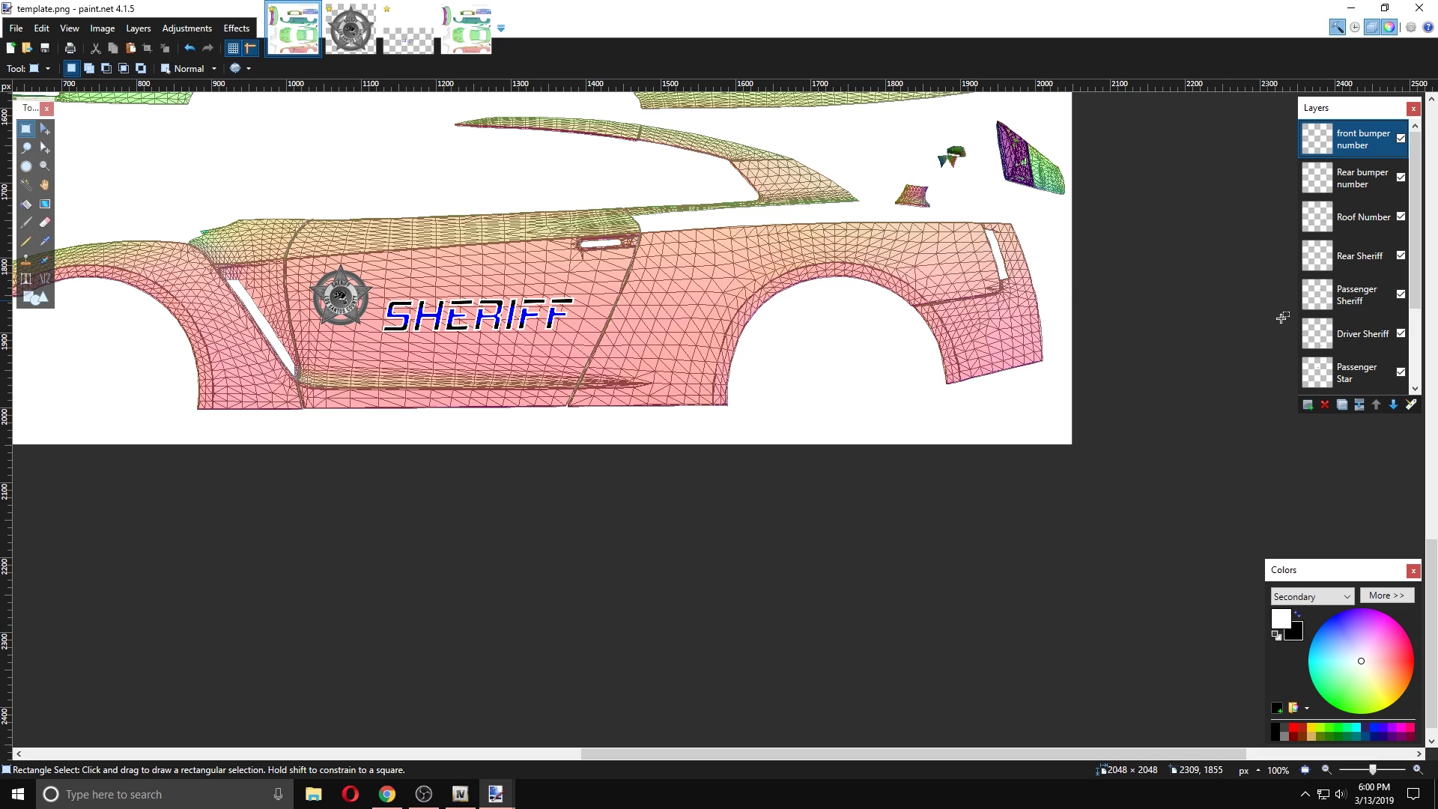
left_click(1306, 404)
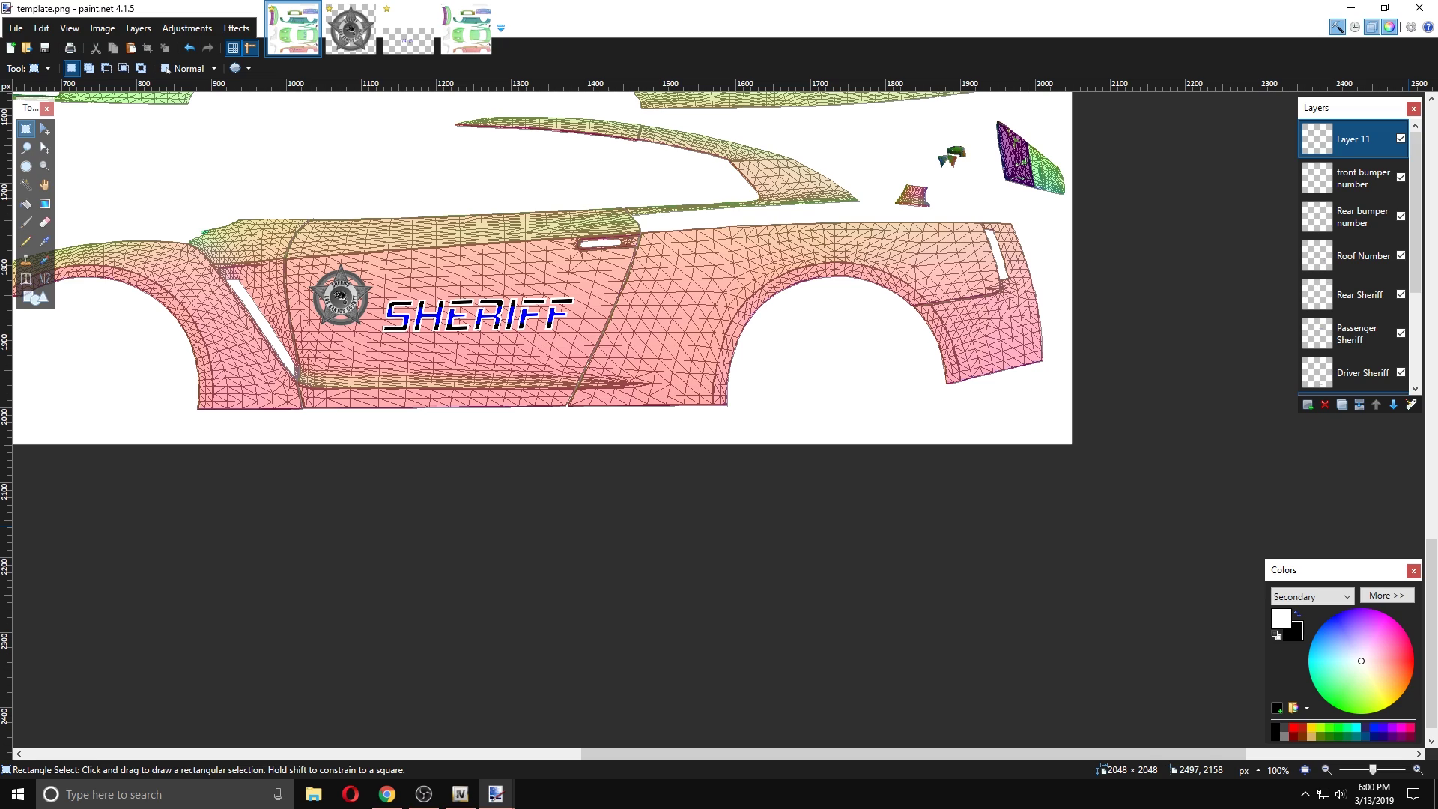
key("alt+Tab")
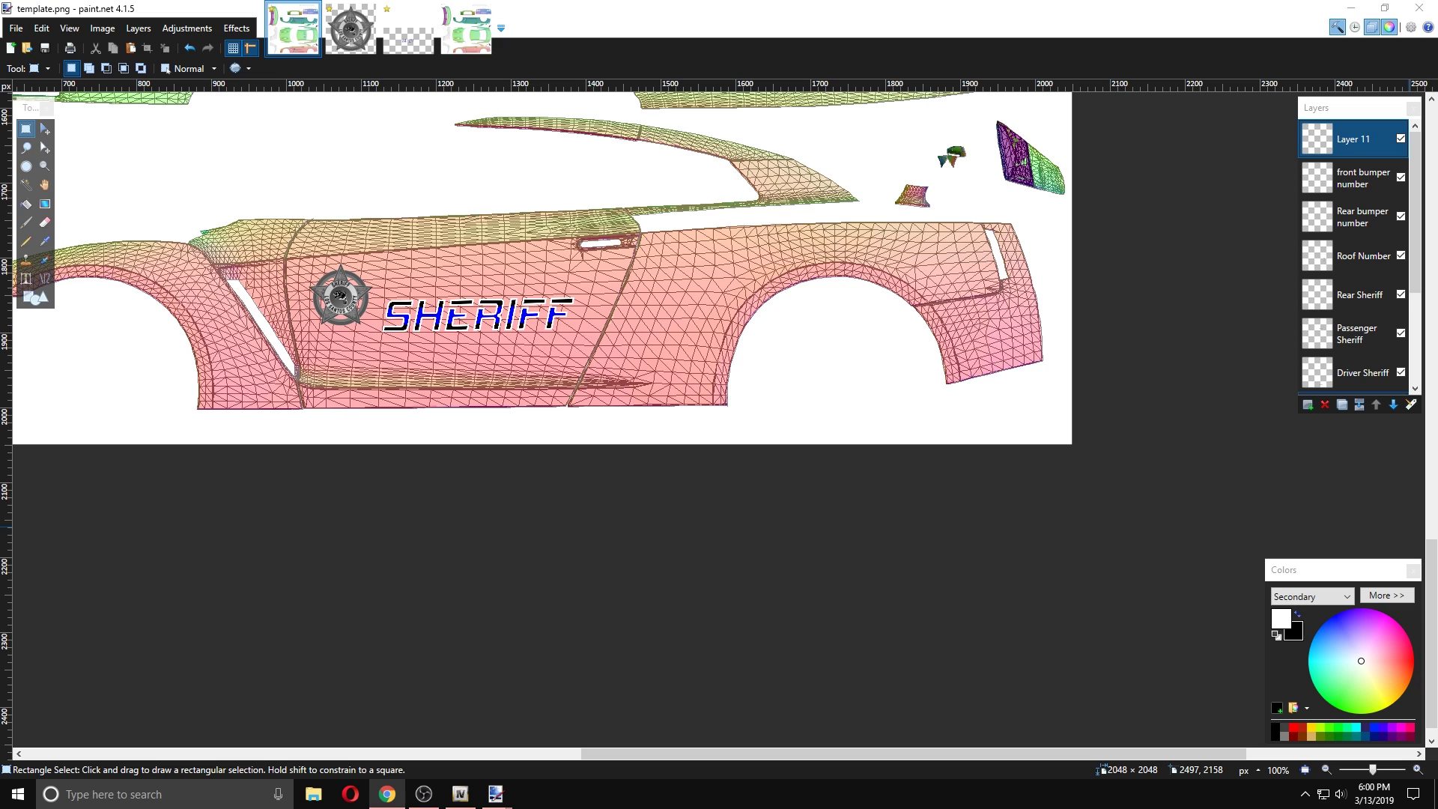
key("F5")
key("F7")
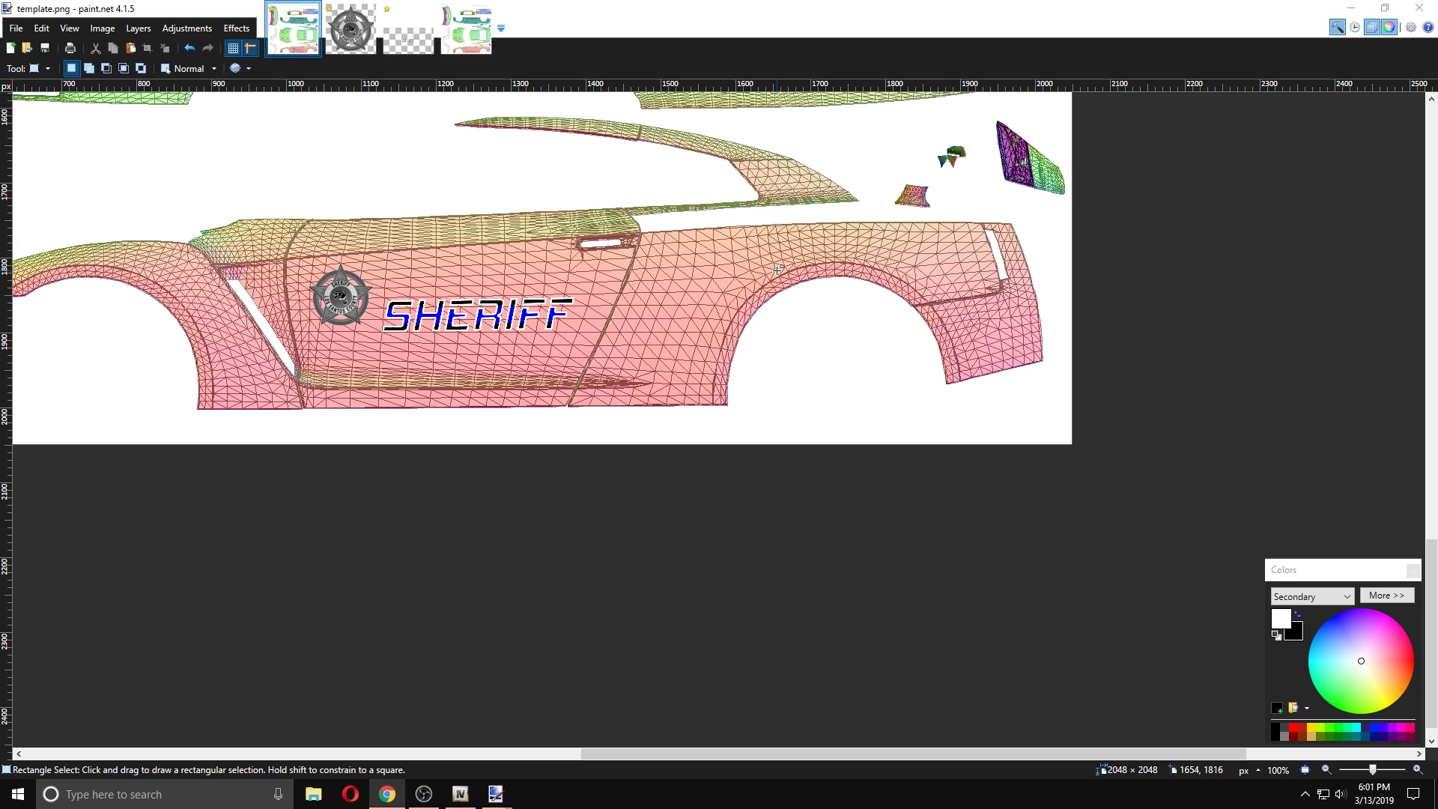
scroll(516, 241, "up", 3)
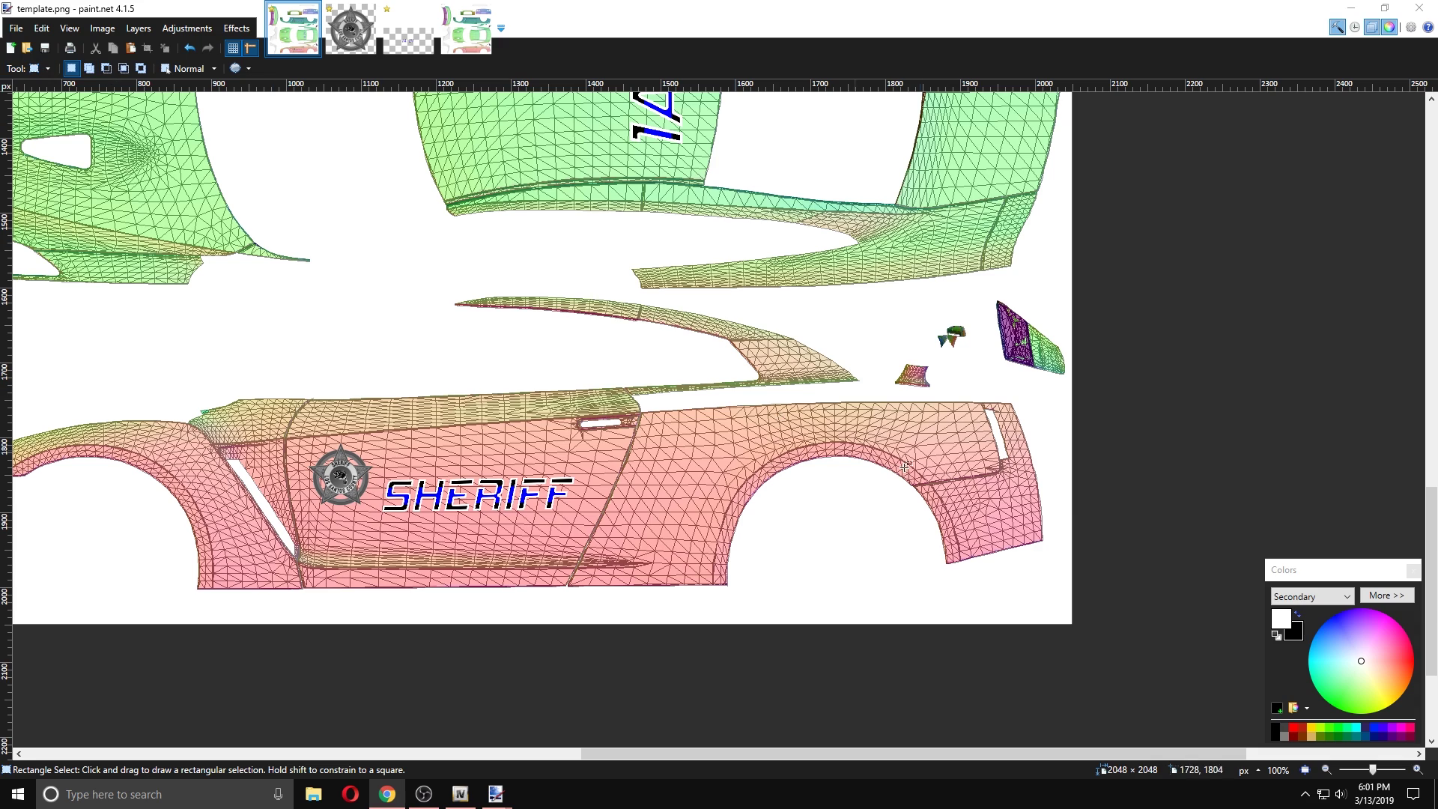
key("F5")
key("F7")
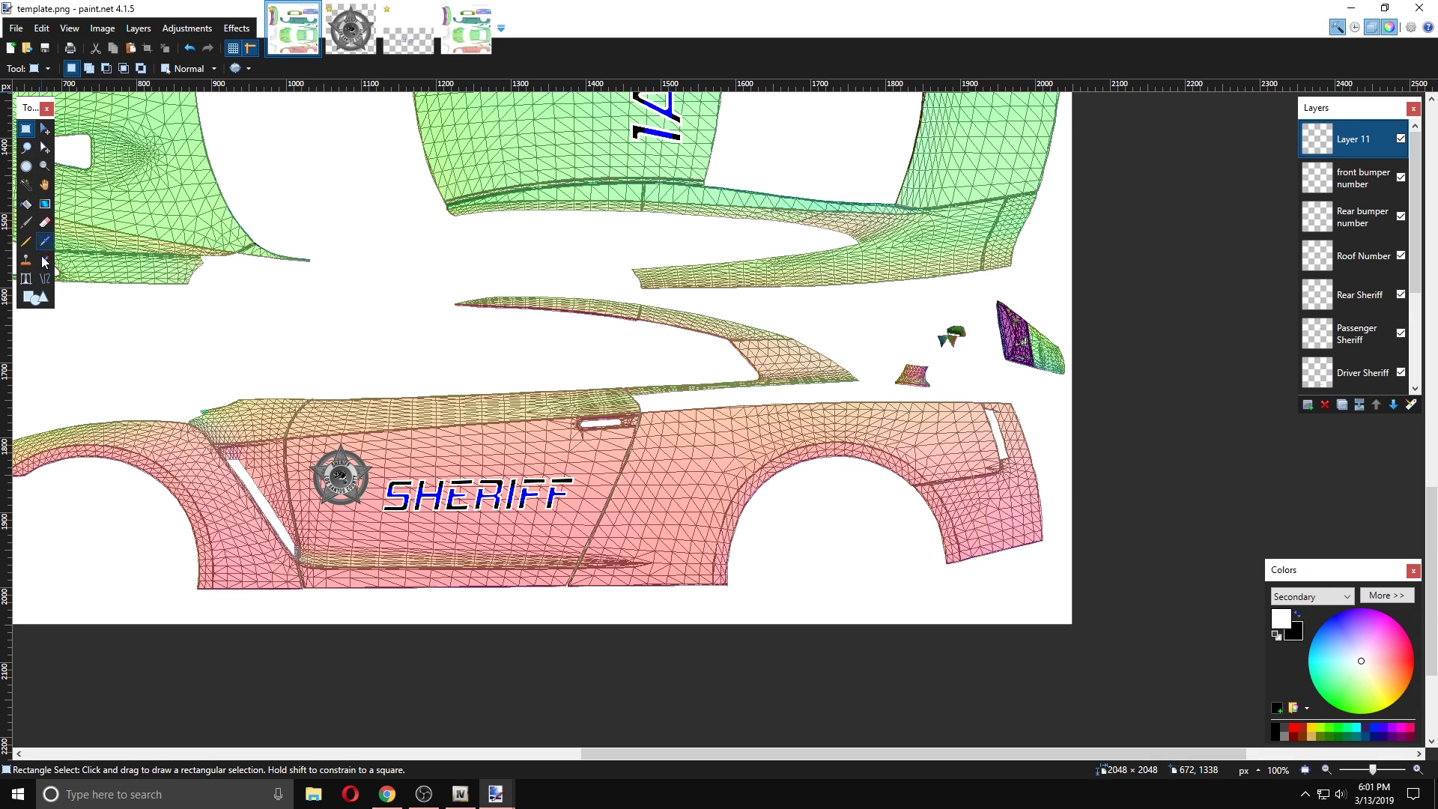
- Start a text on the rear quarter panel, set its font to Brush Script Std, and clear the trial character
left_click(26, 278)
left_click(777, 331)
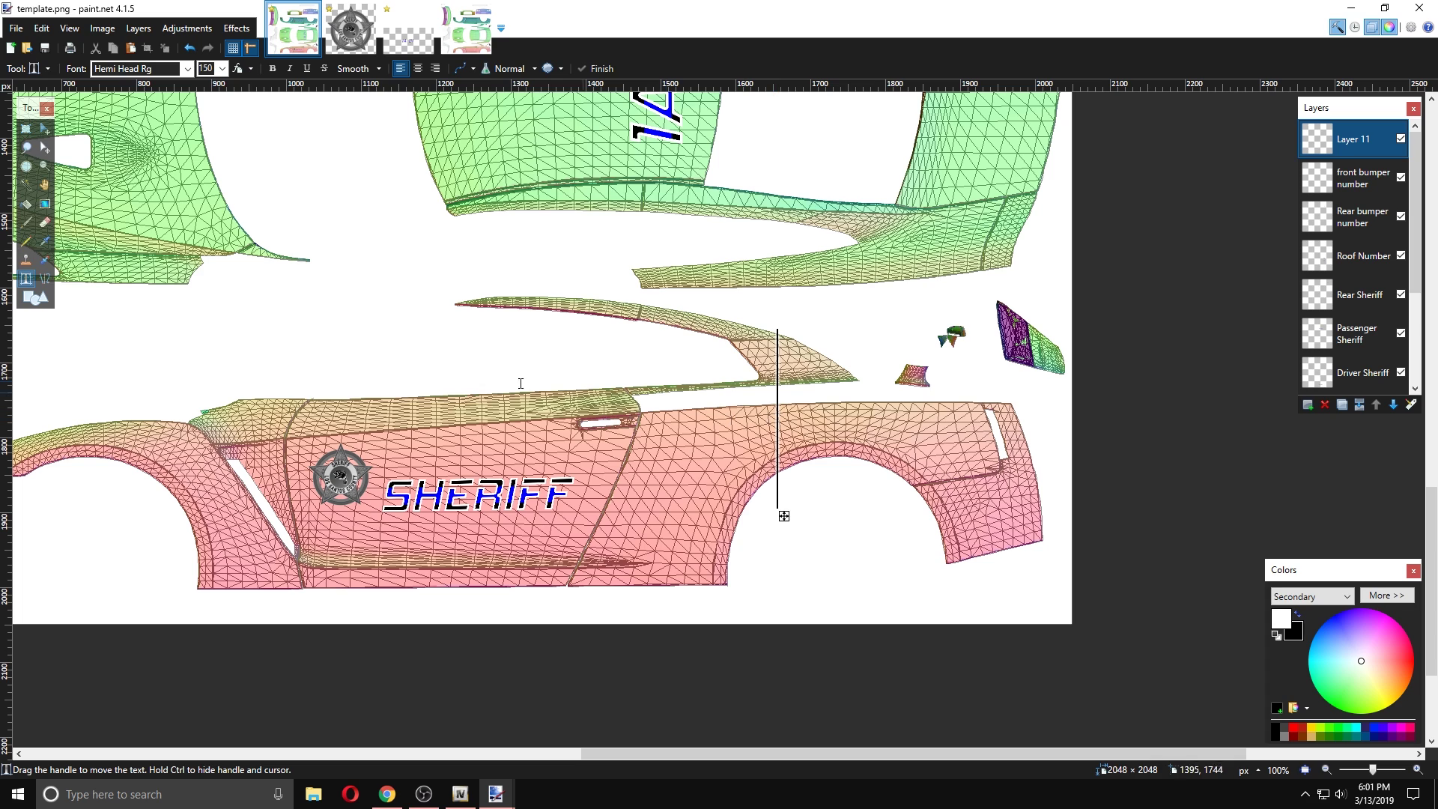
left_click(187, 68)
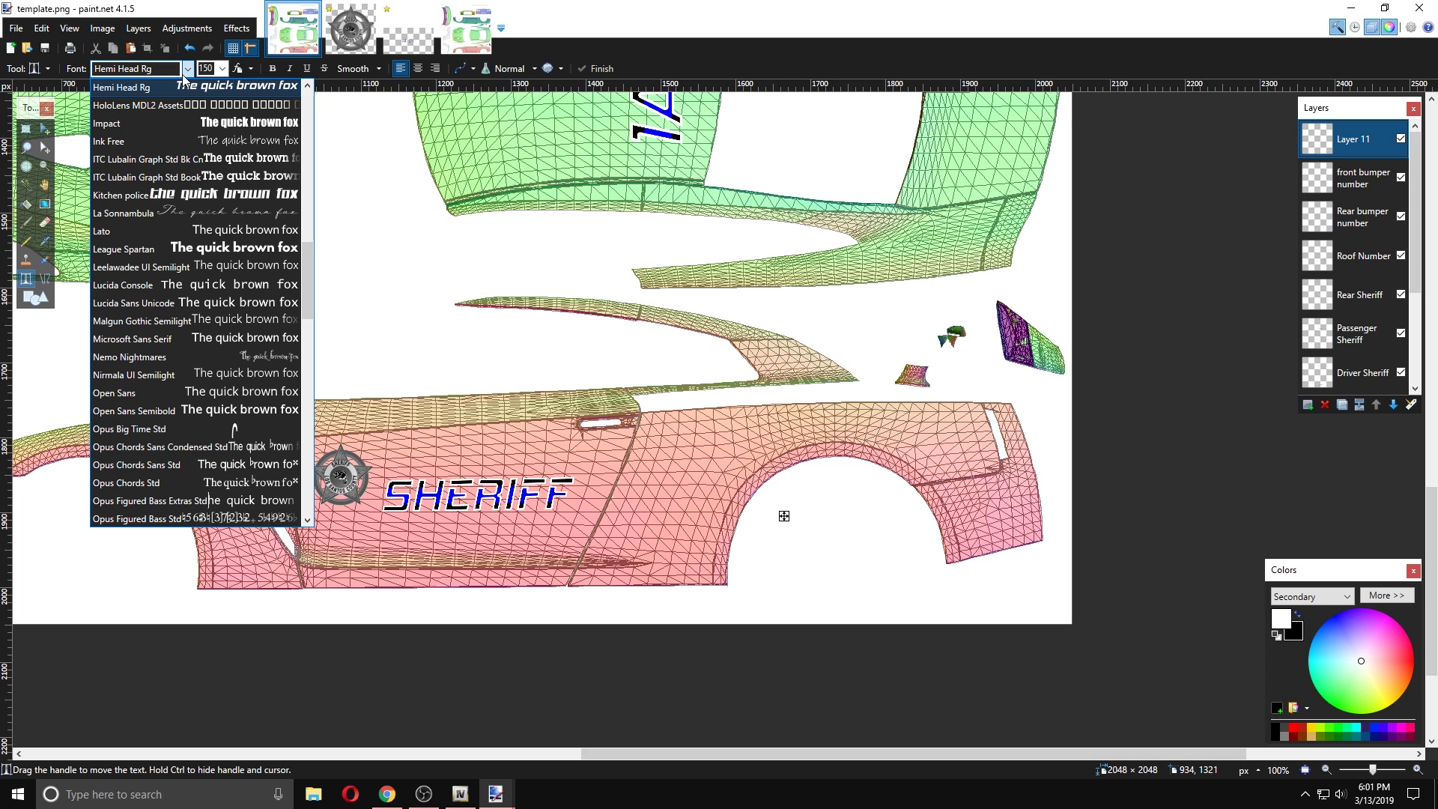
scroll(247, 285, "up", 2)
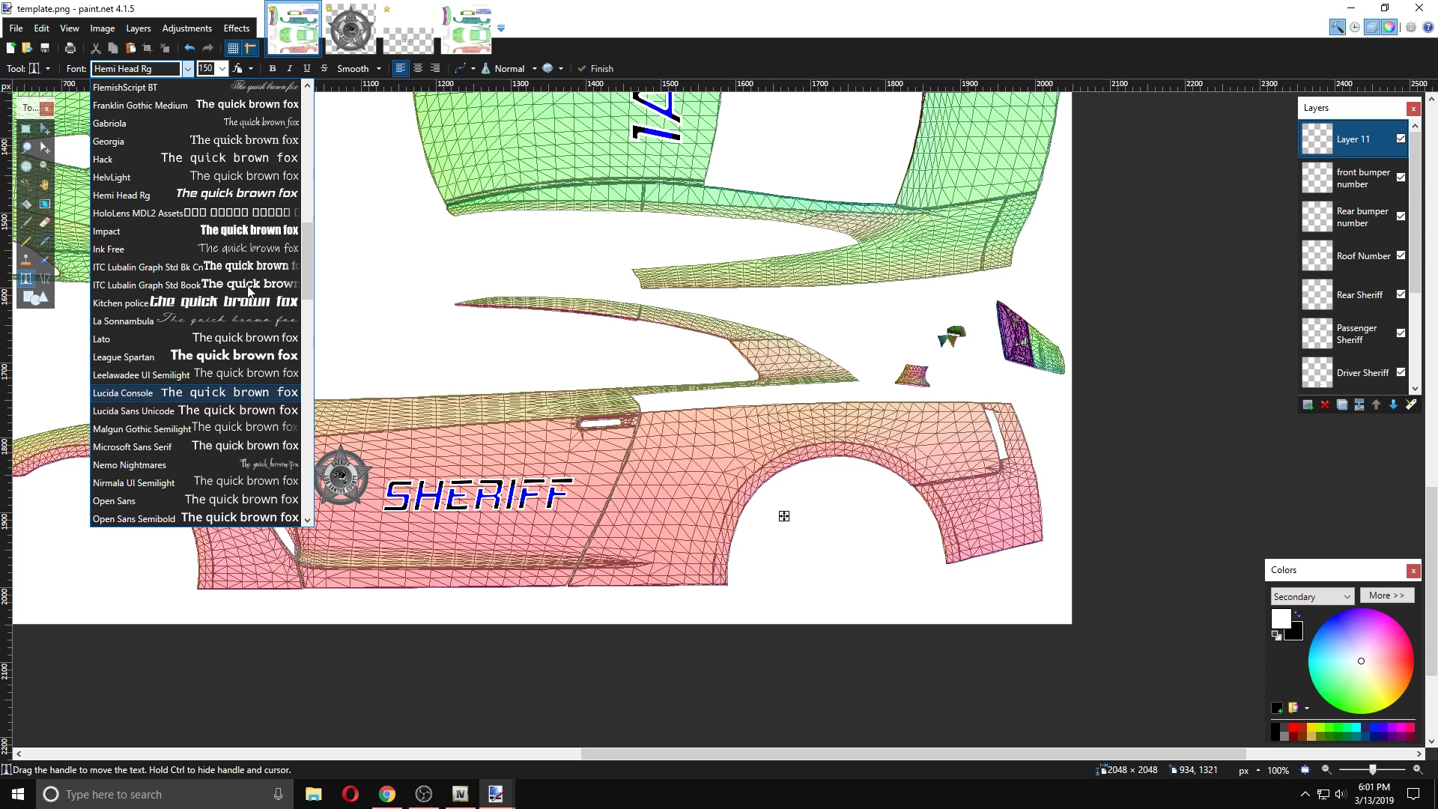
scroll(248, 287, "up", 2)
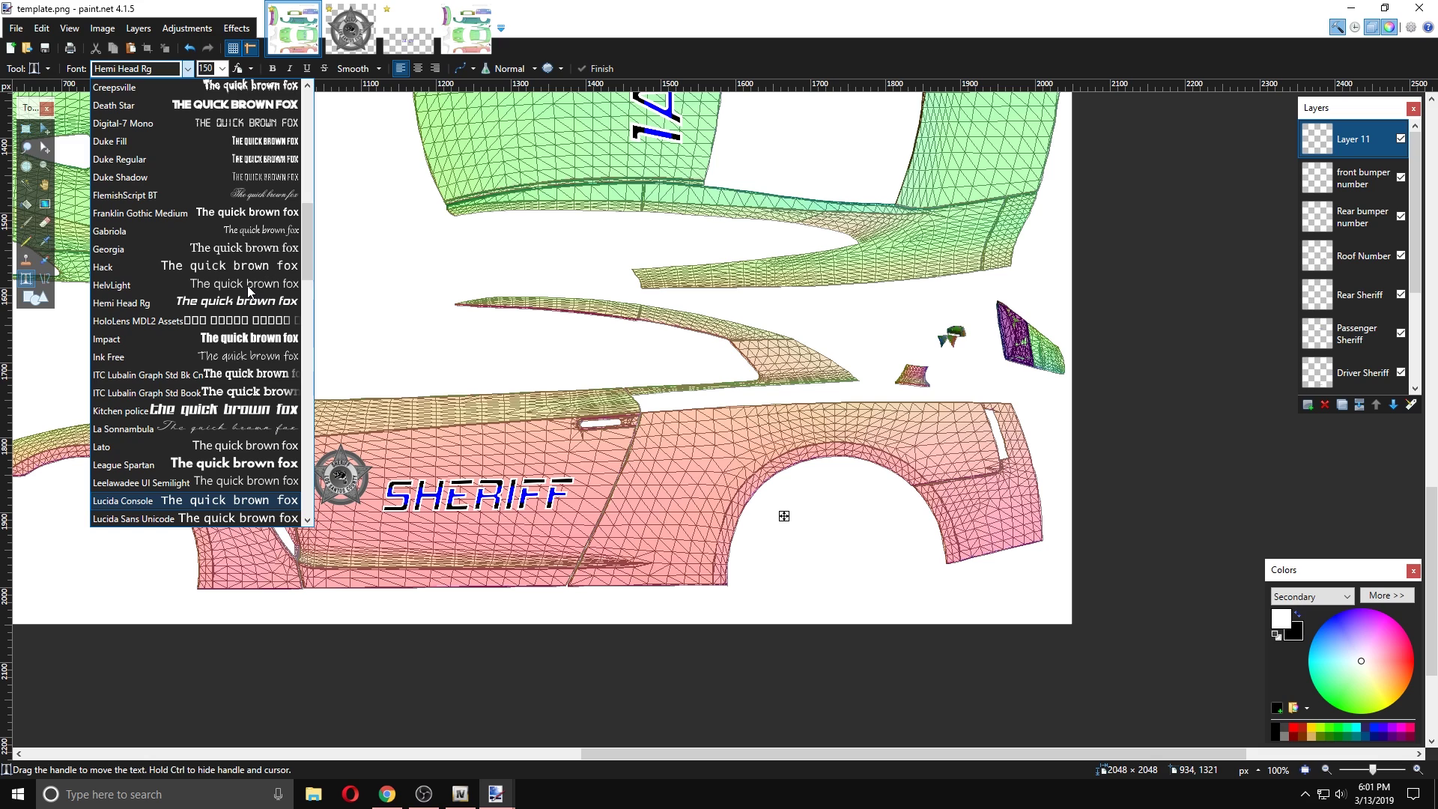
scroll(247, 287, "up", 3)
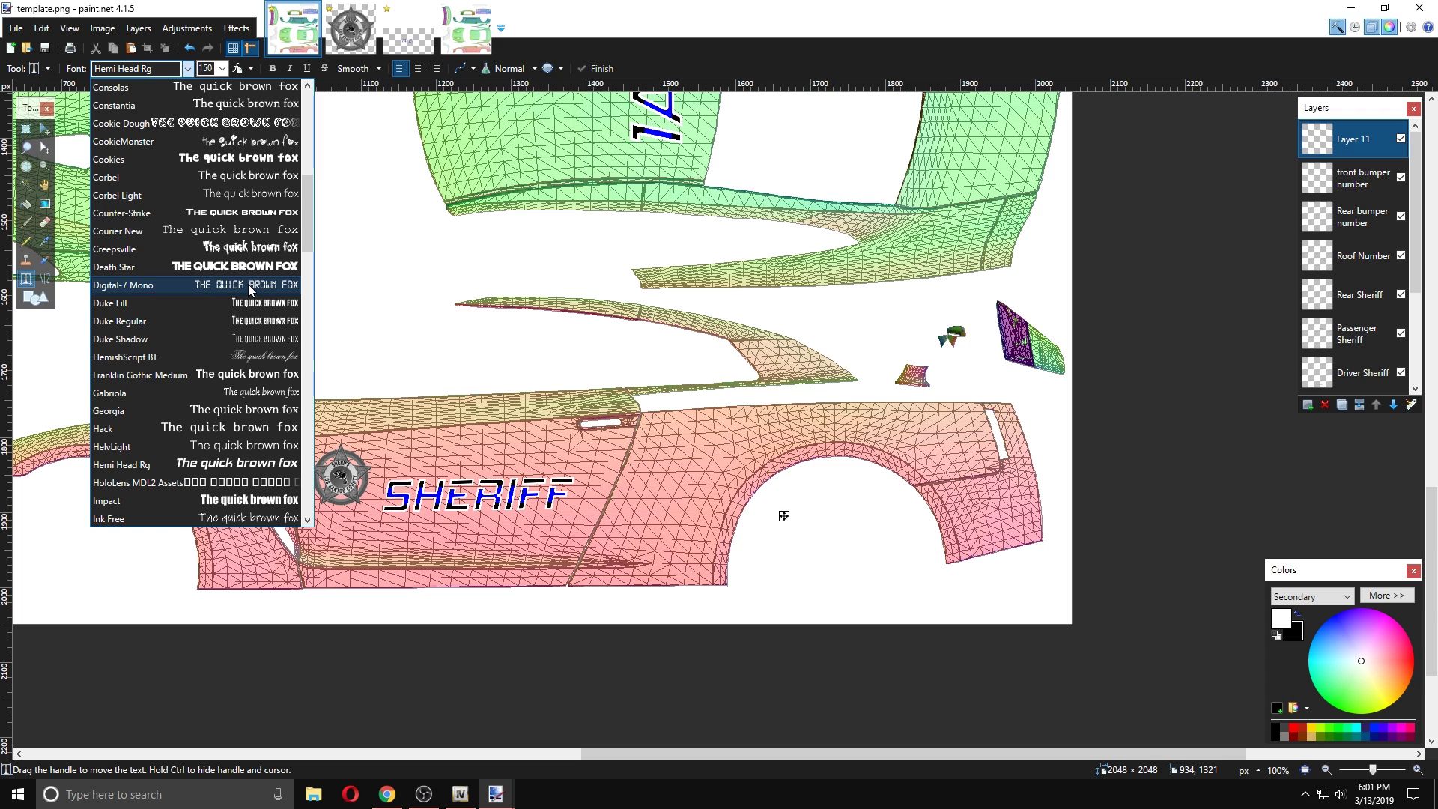
scroll(248, 284, "up", 4)
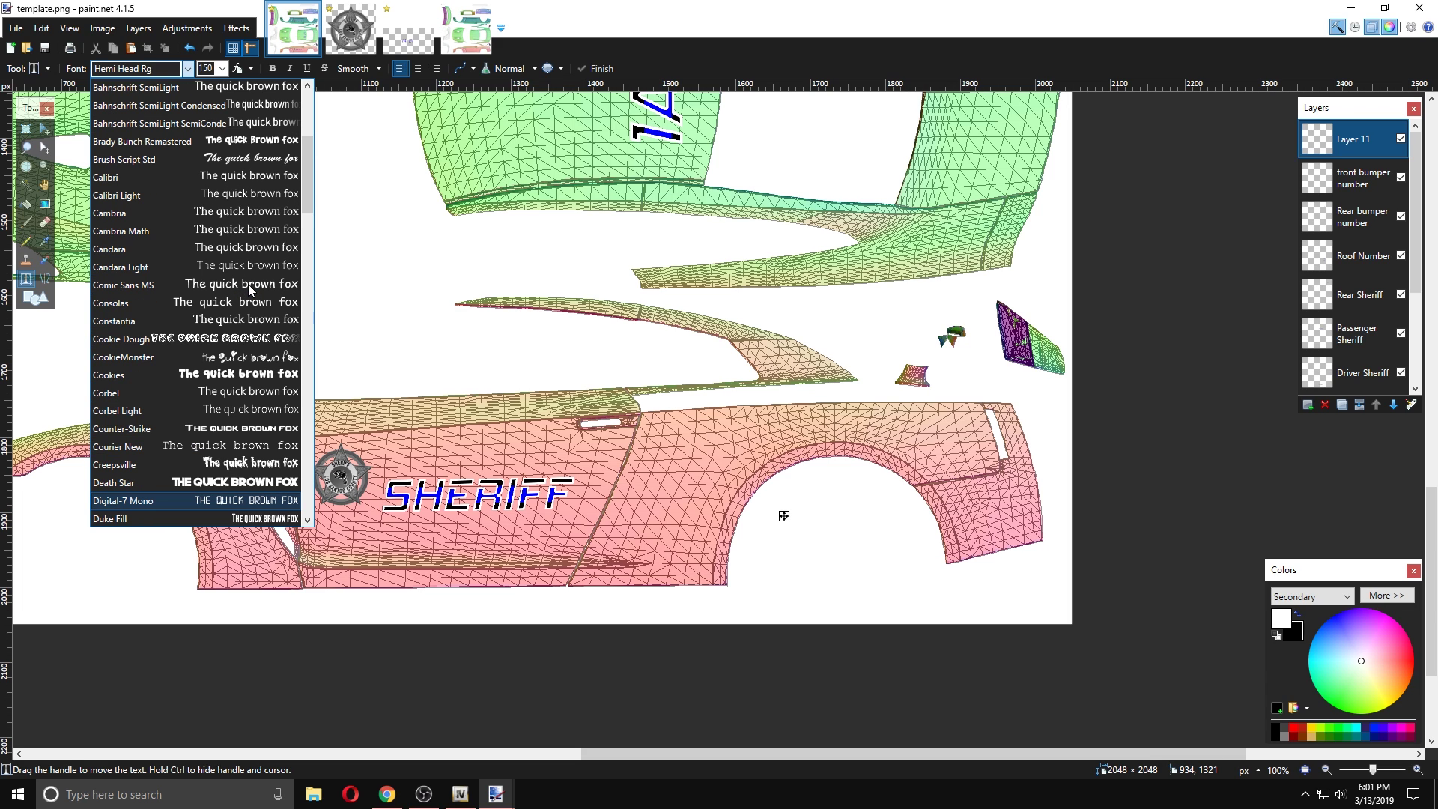
left_click(224, 159)
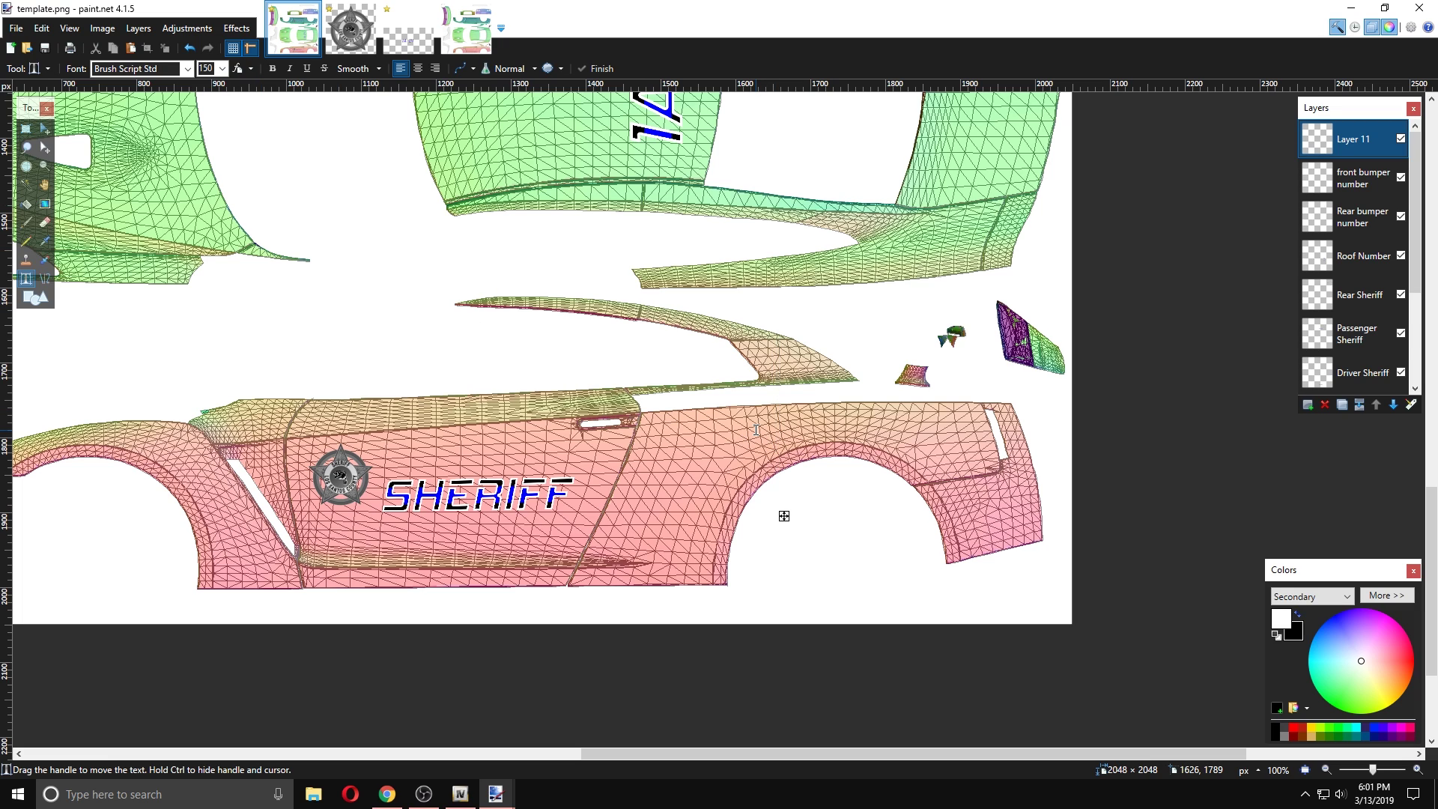
type("1")
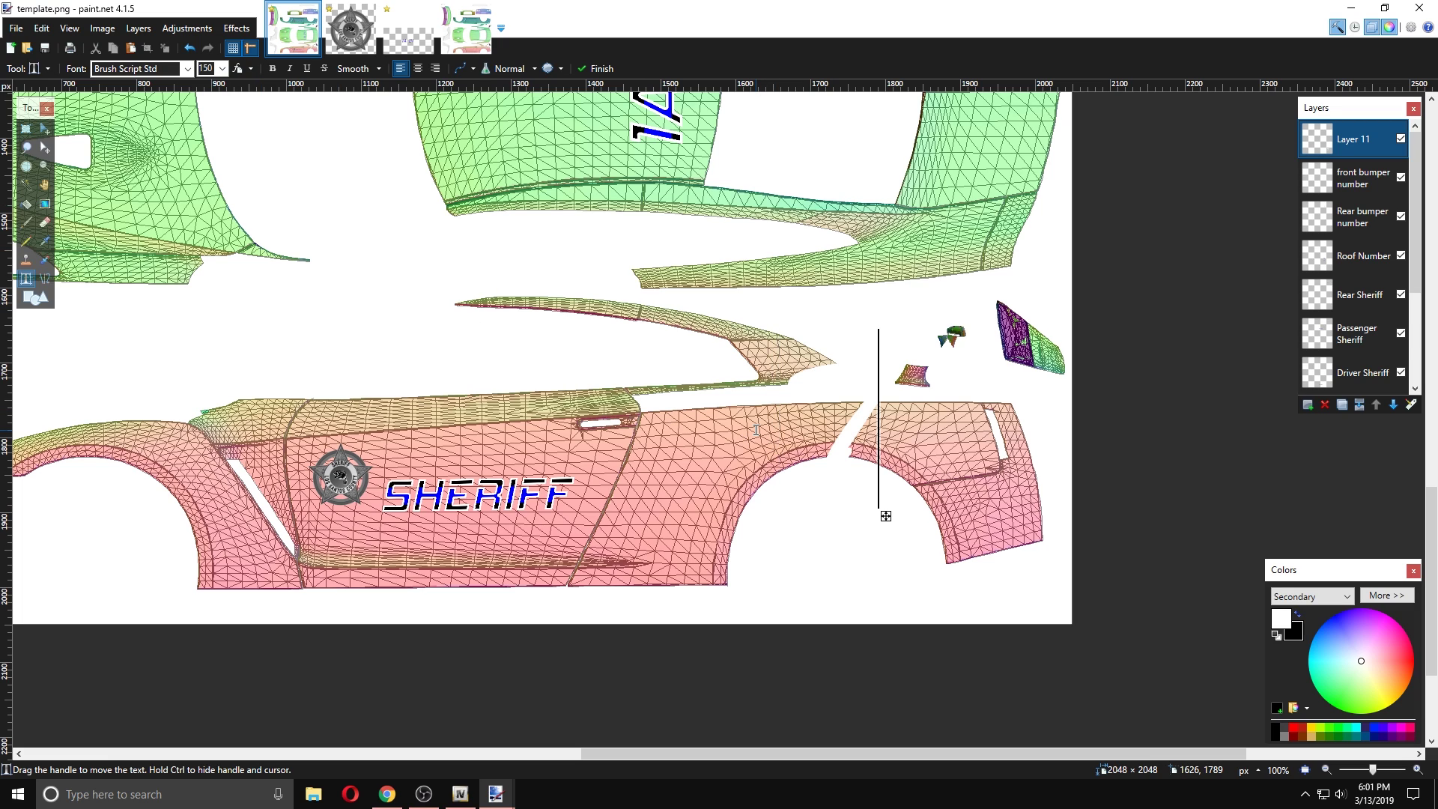
key("BackSpace")
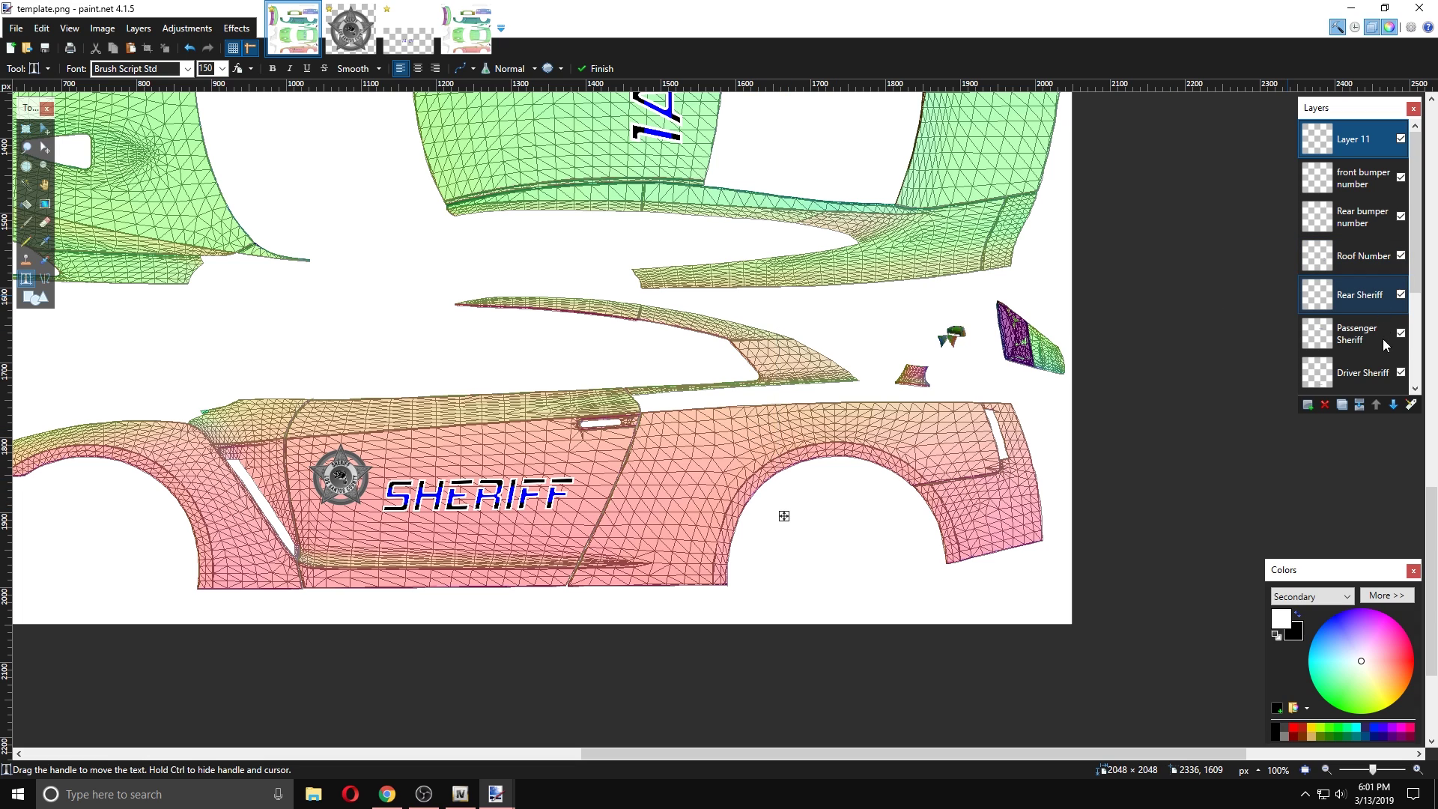
- Make the black Layer 3 visible and move it above the Background layer
scroll(1358, 385, "down", 3)
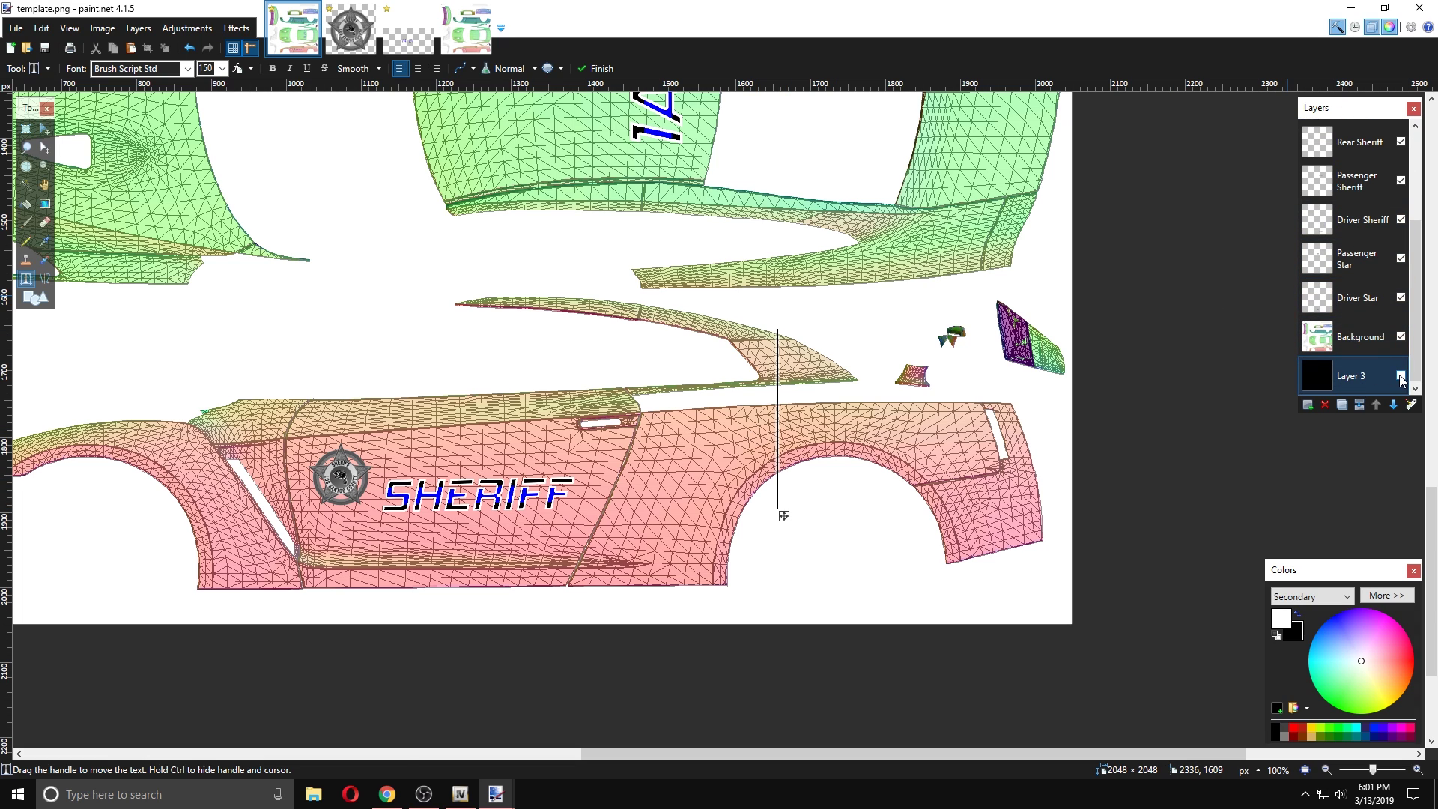
left_click(1401, 377)
scroll(1349, 355, "down", 3)
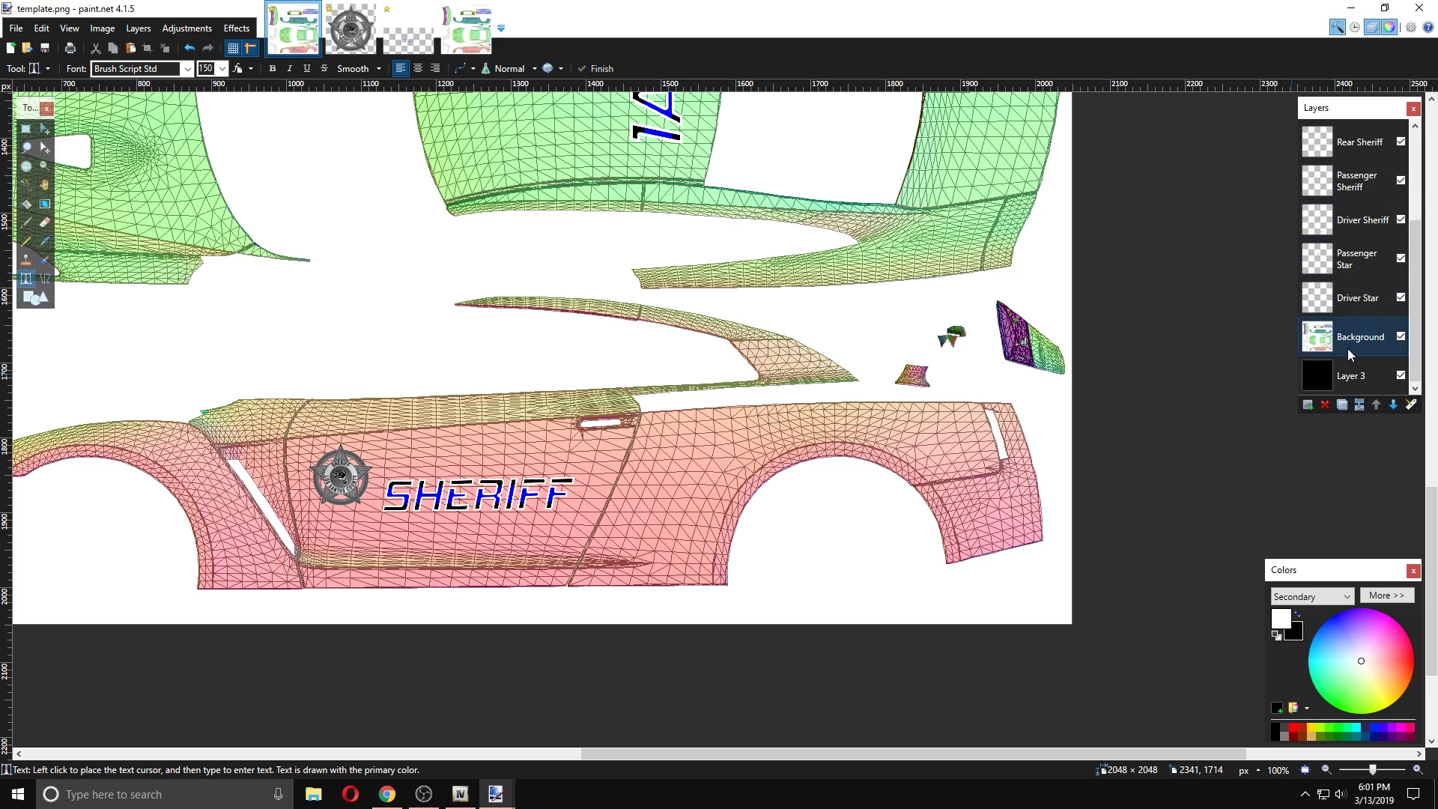
left_click(1377, 375)
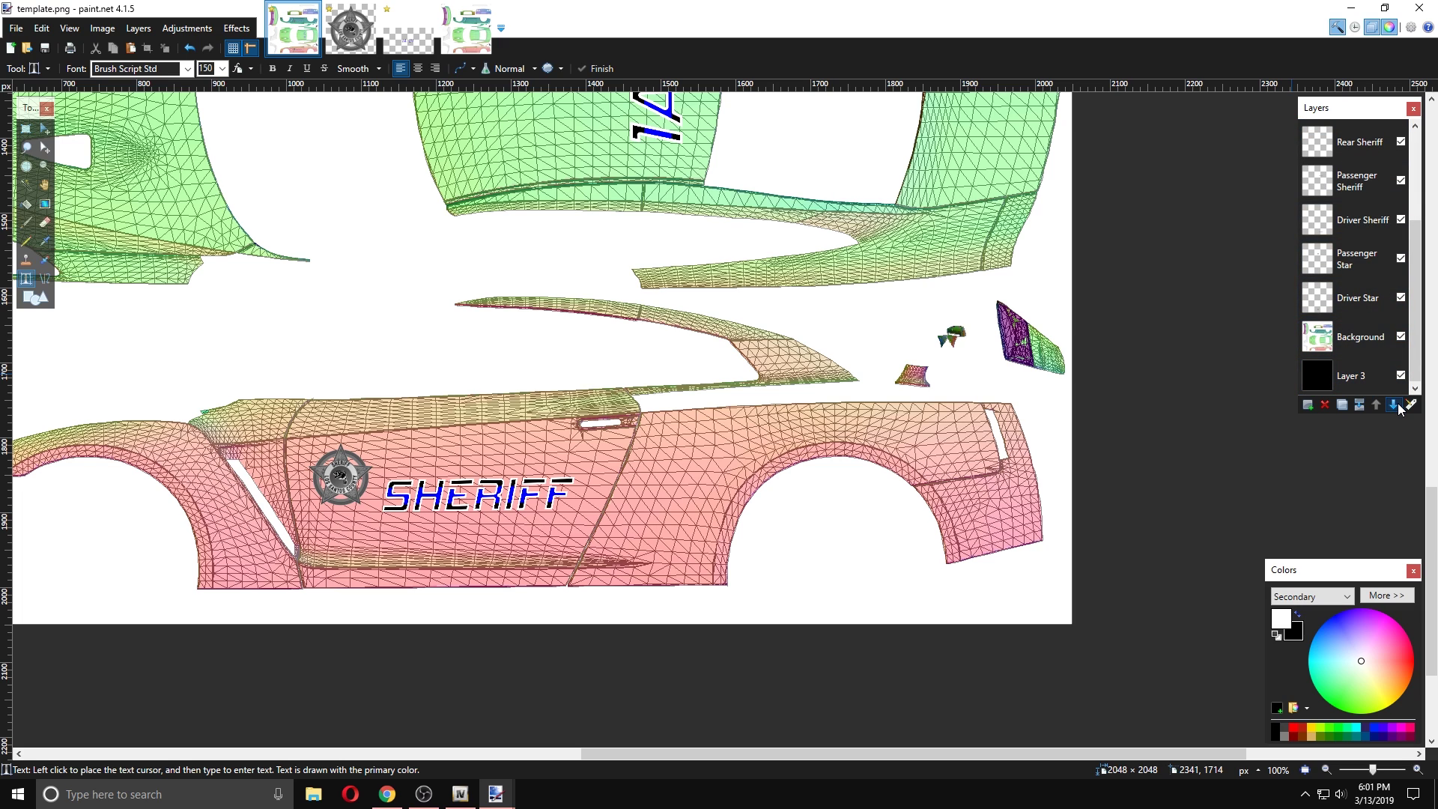
left_click(1376, 405)
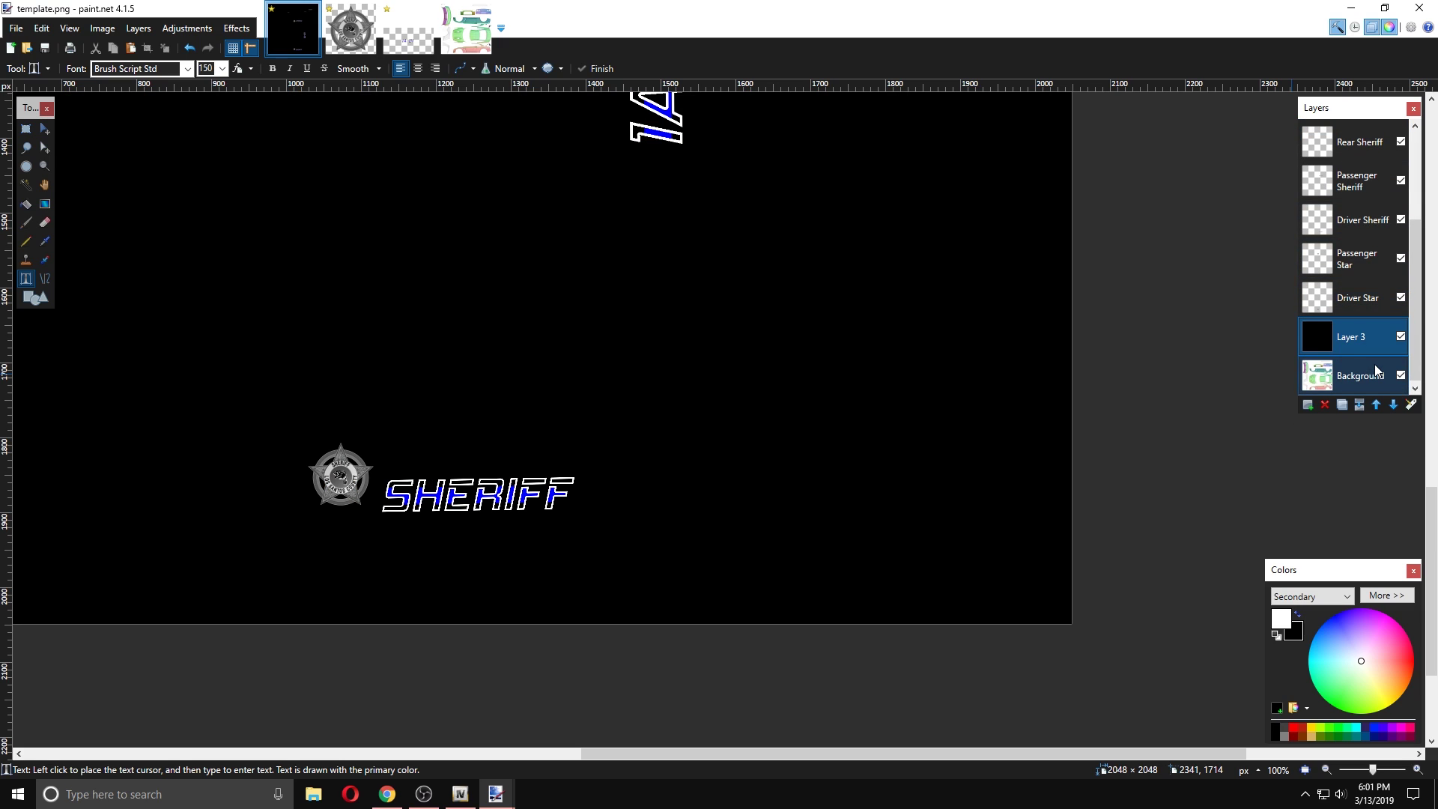
- On Layer 11, add the trial text "To" beside the SHERIFF lettering and set its font size to 30
scroll(1373, 362, "up", 5)
left_click(1351, 140)
left_click(728, 481)
type("7o")
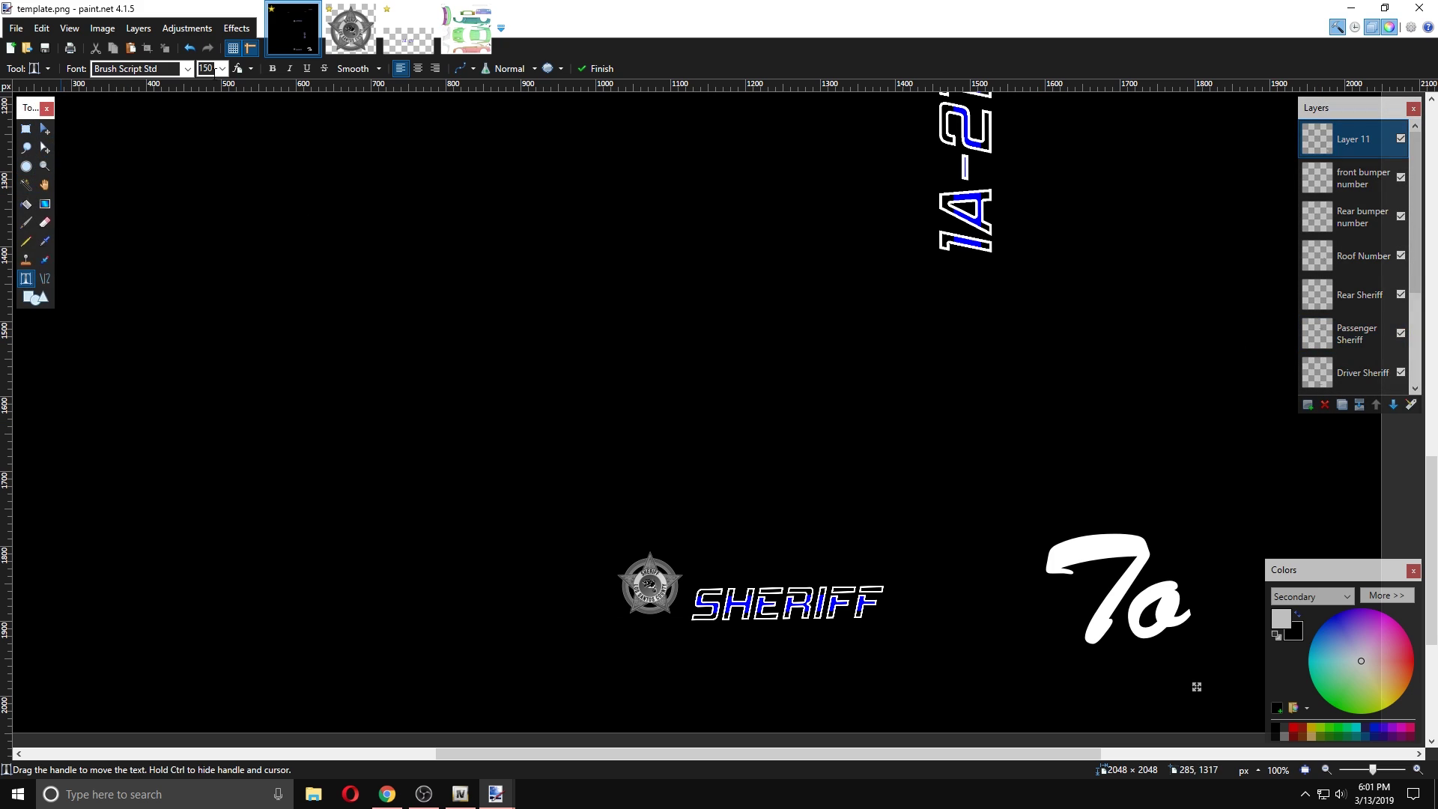
left_click(214, 68)
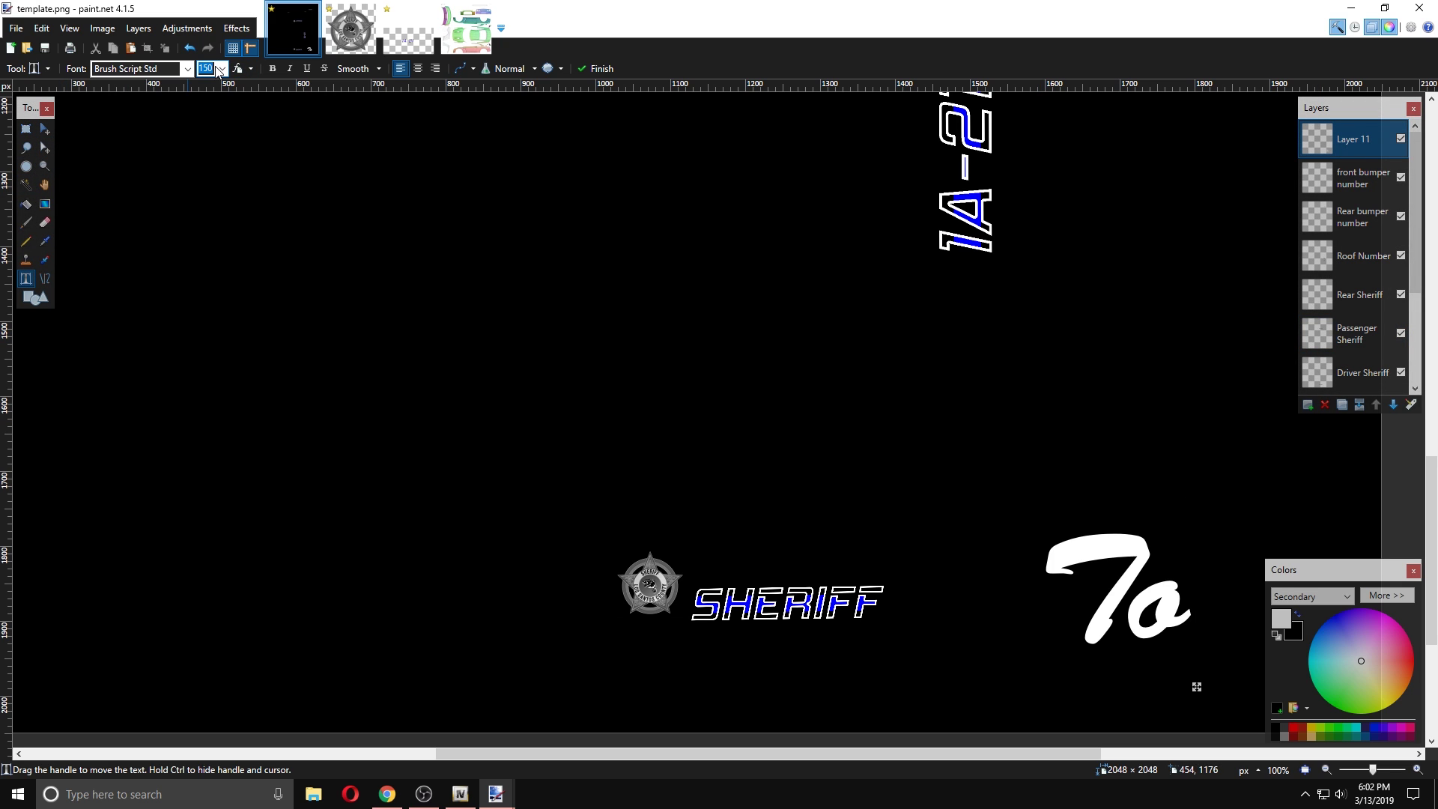
type("30")
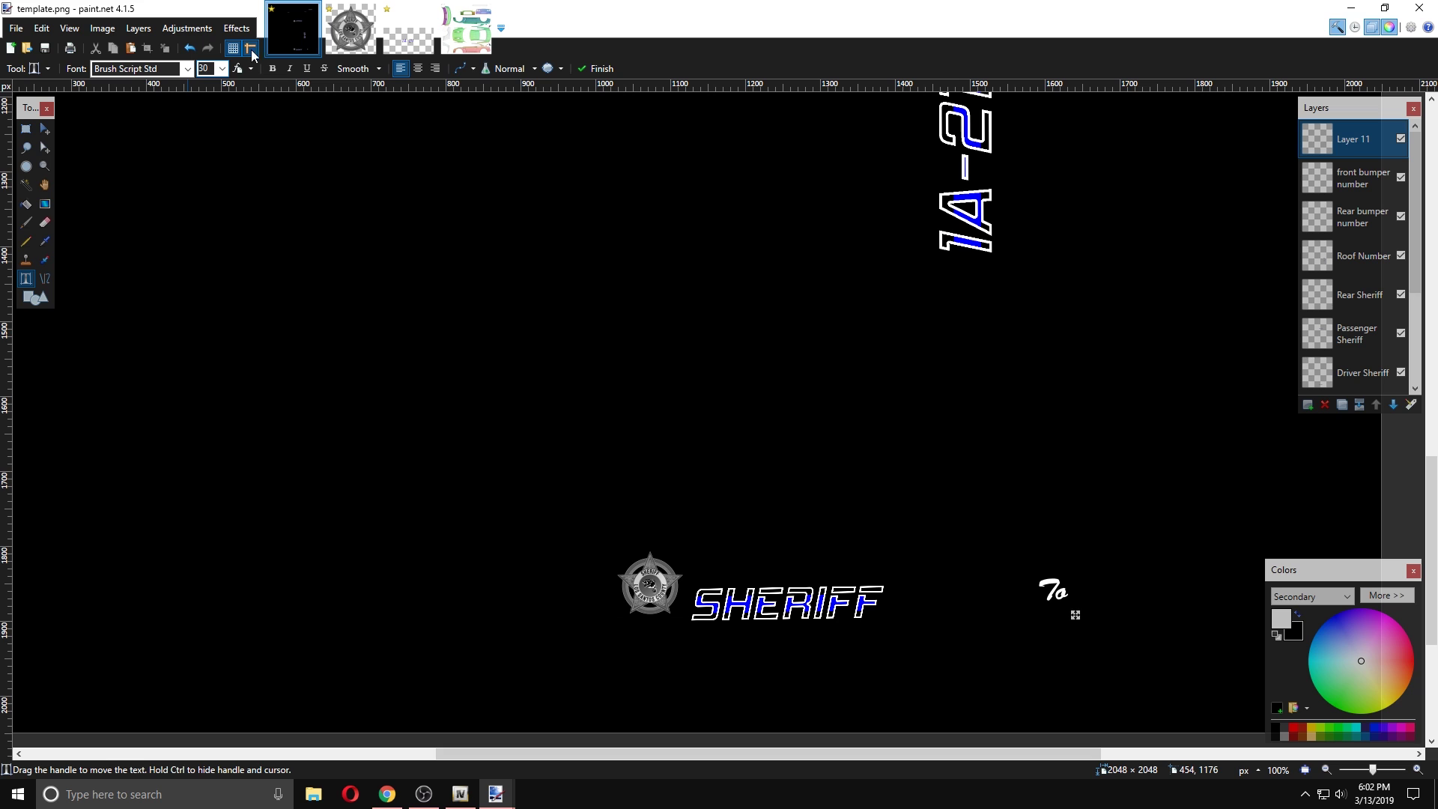
- Hide the black Layer 3 and replace the trial text's layer with a new empty layer on top
scroll(1332, 235, "down", 2)
scroll(1332, 235, "down", 2)
left_click(1400, 335)
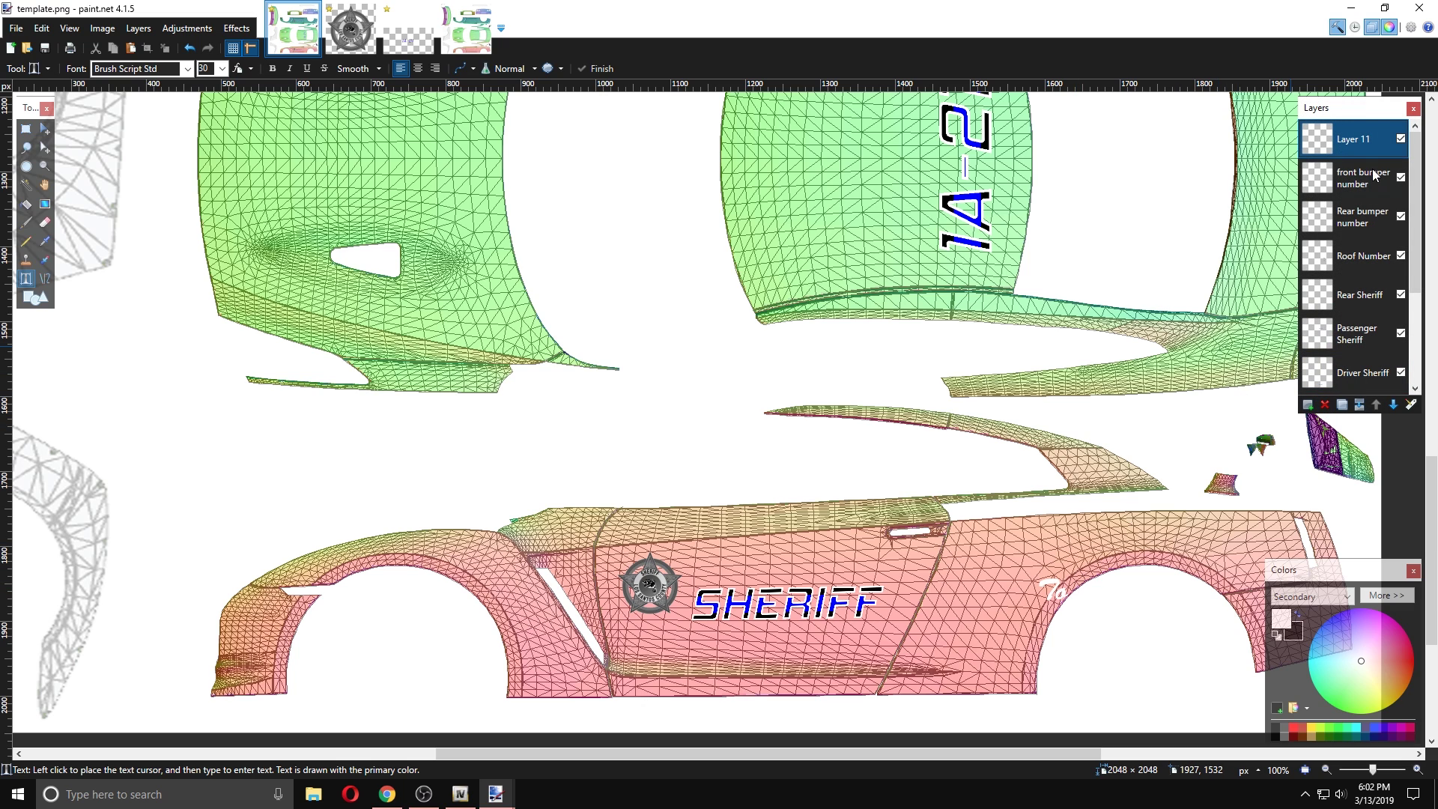
left_click(1324, 405)
left_click(1307, 405)
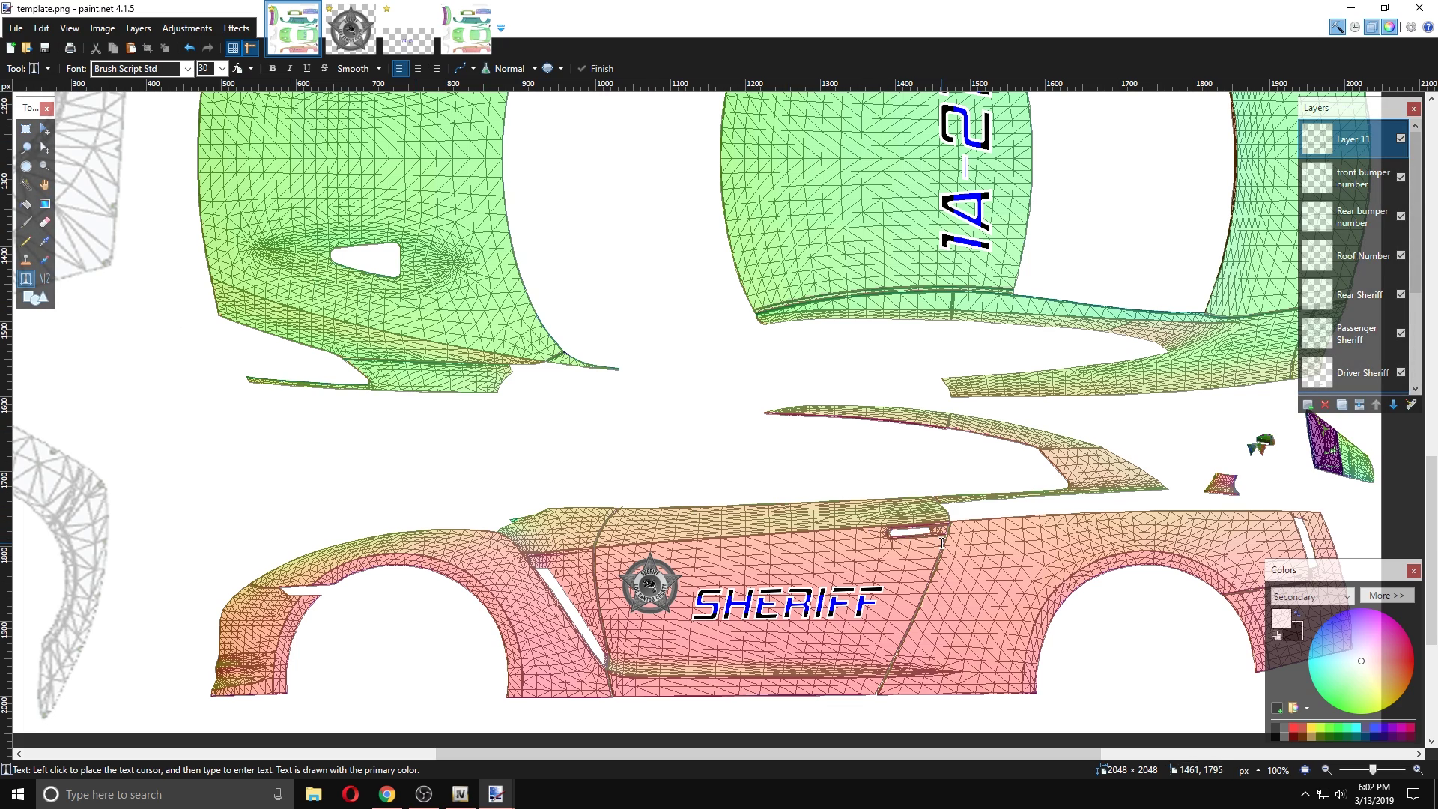
- Add the text "To punish and enslave" on the car side's rear quarter panel
left_click(1008, 533)
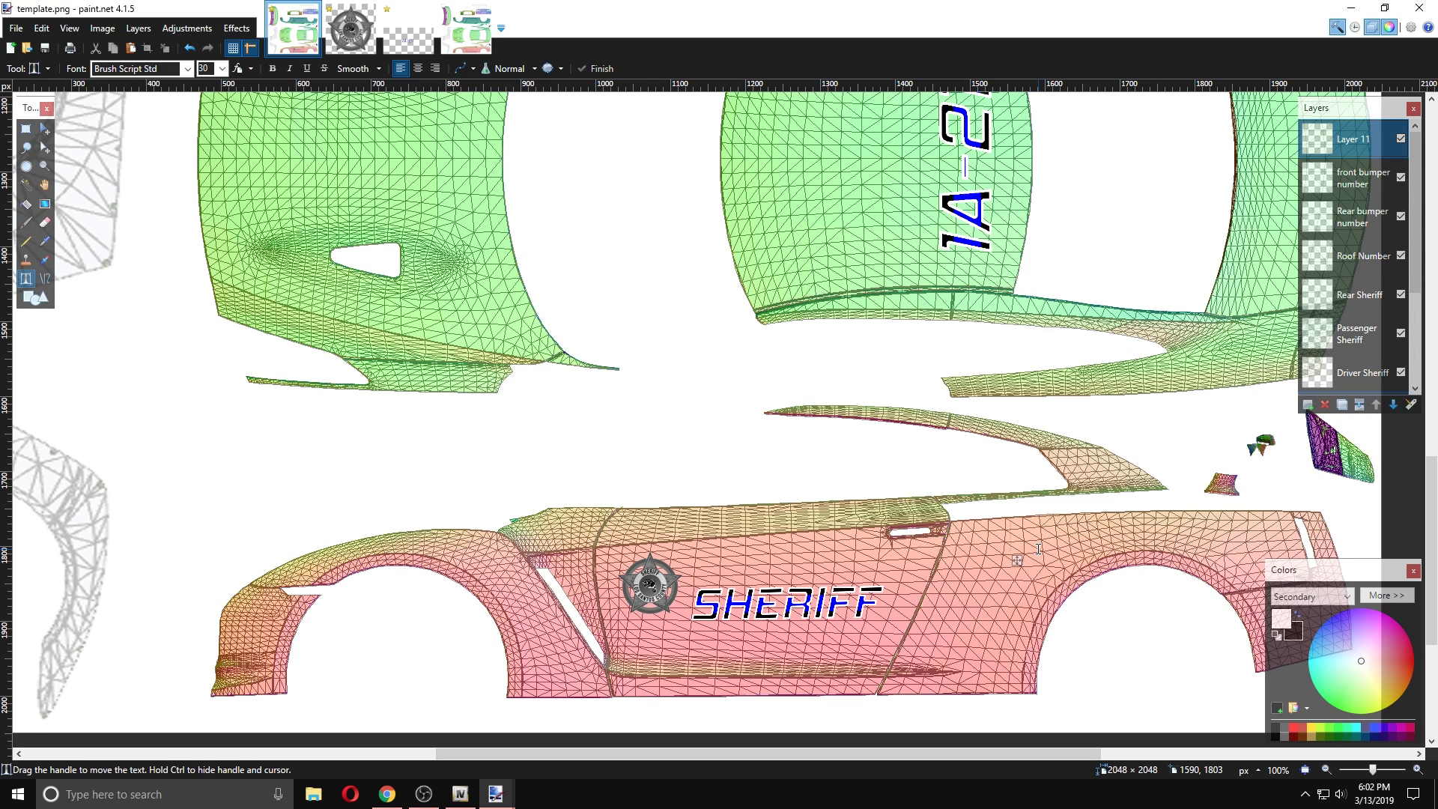
type("7a P")
key("BackSpace")
key("BackSpace")
type("punish")
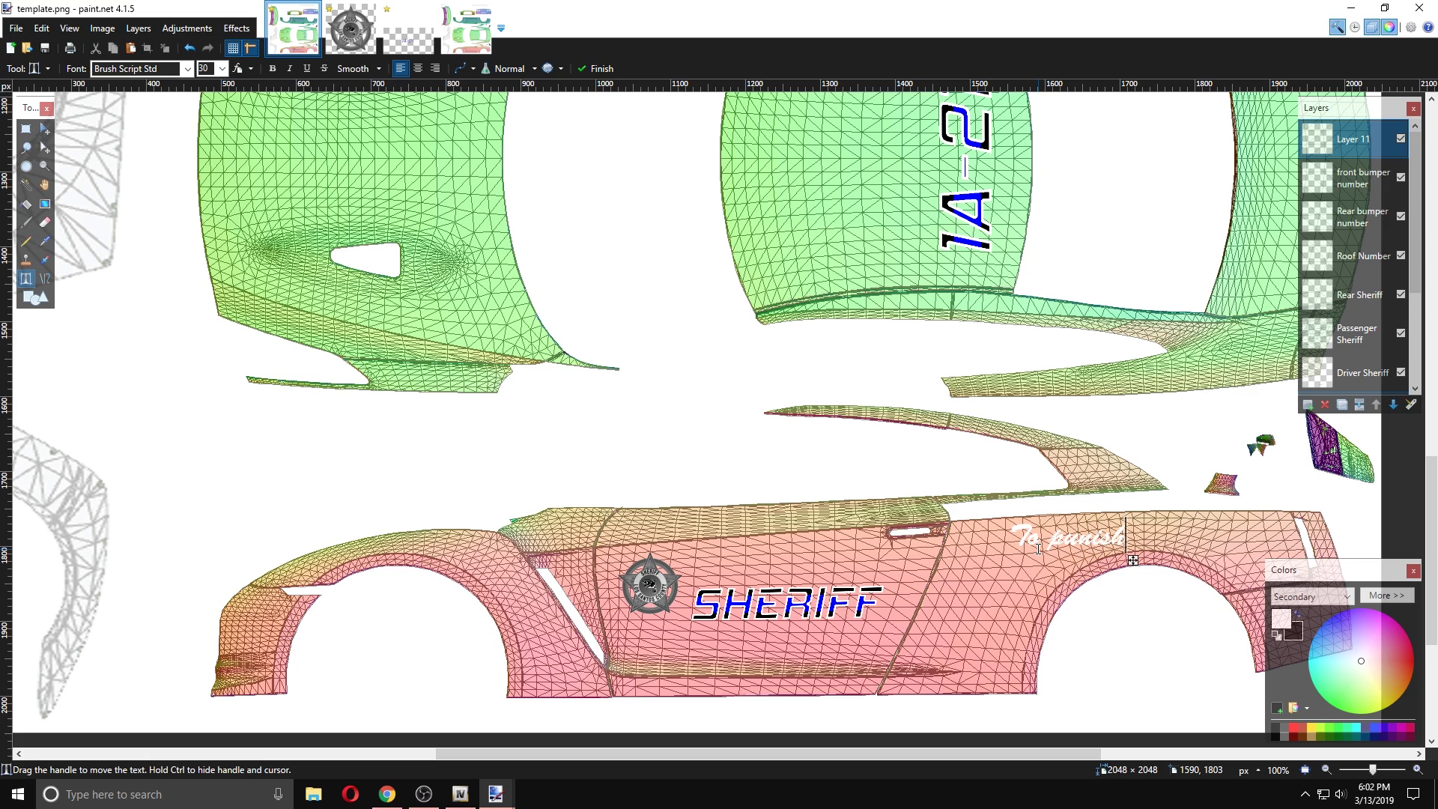
type(" and enslave")
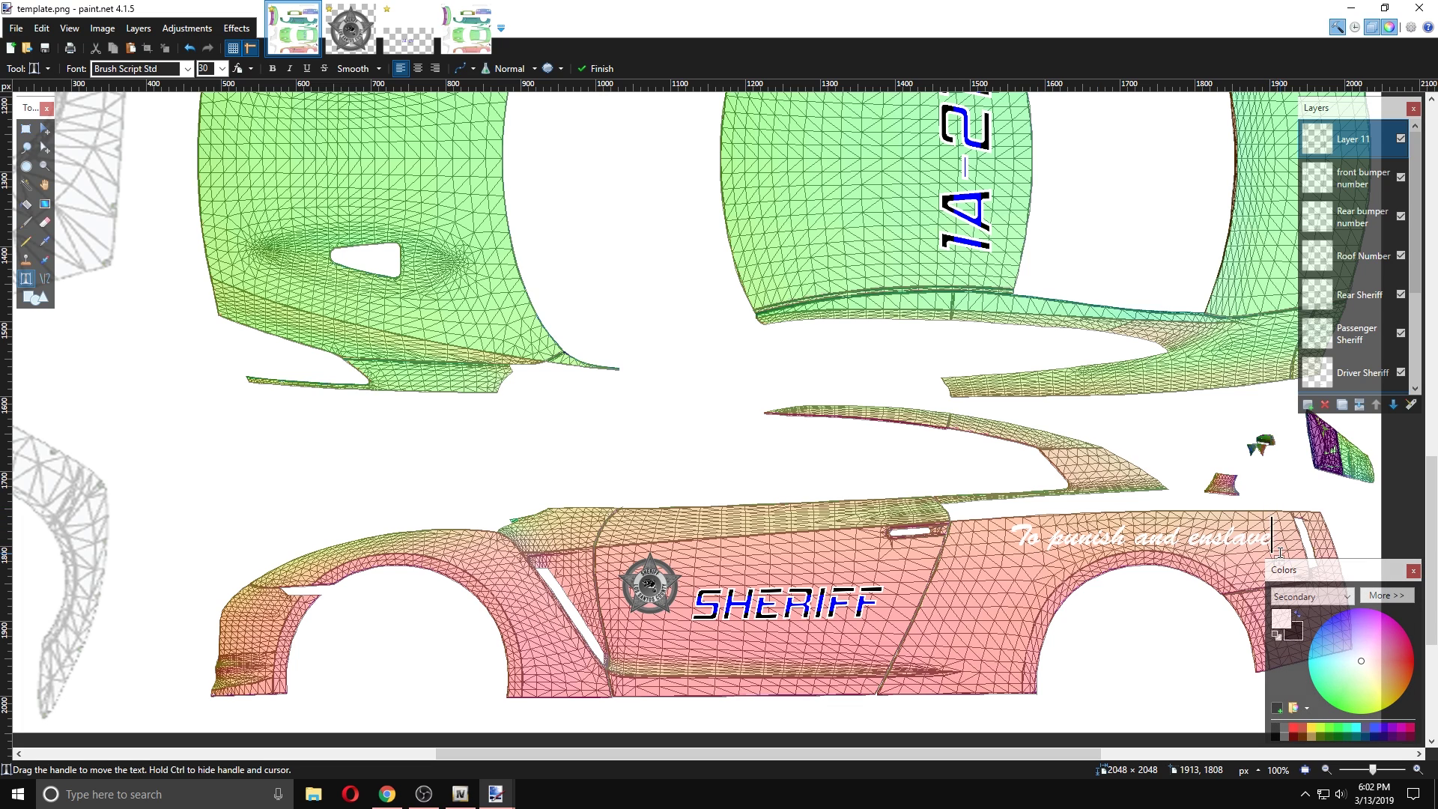
- Set the slogan's font size to 20, position it above the rear wheel arch and swap its colour to black
left_click(204, 68)
type("20")
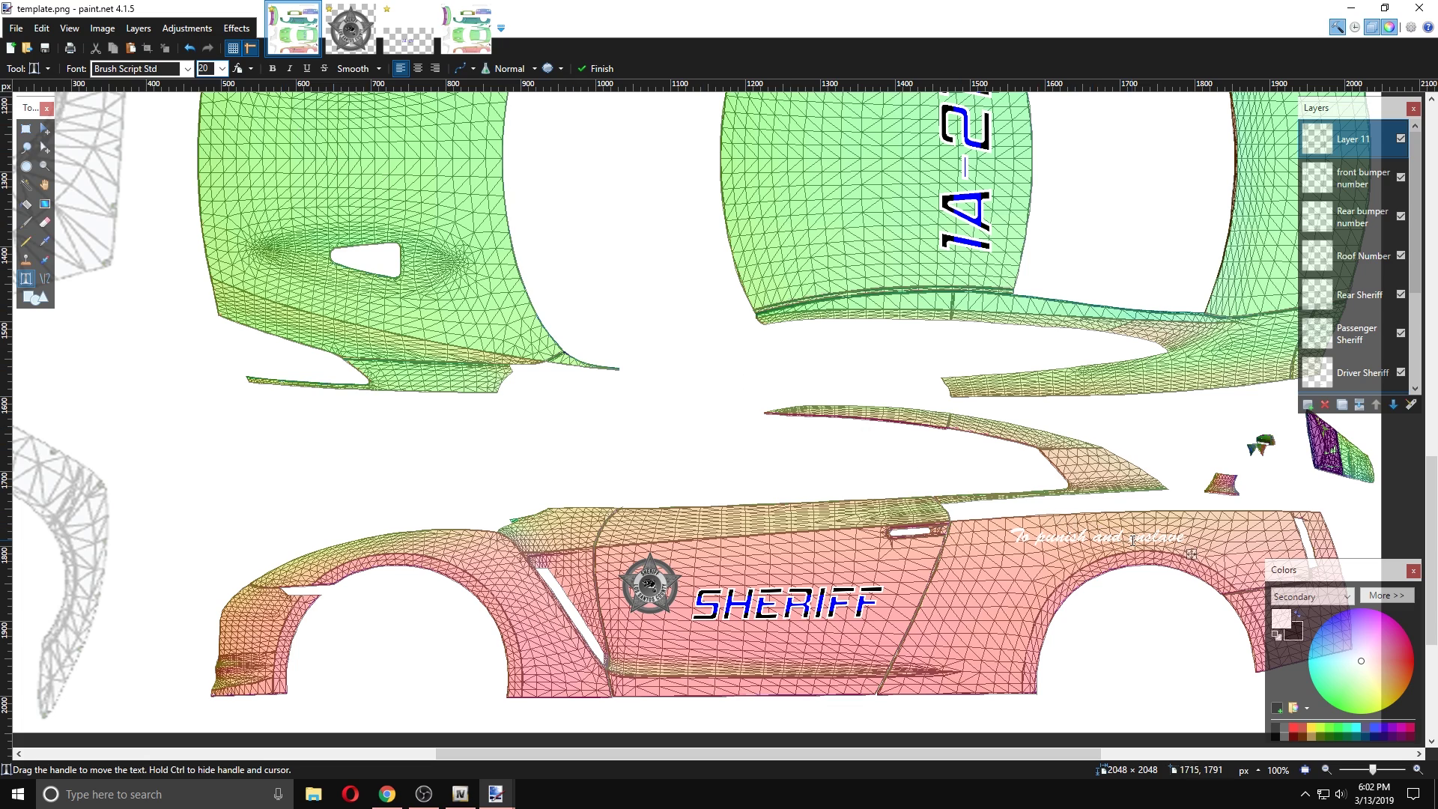
left_click_drag(1191, 554, 1216, 546)
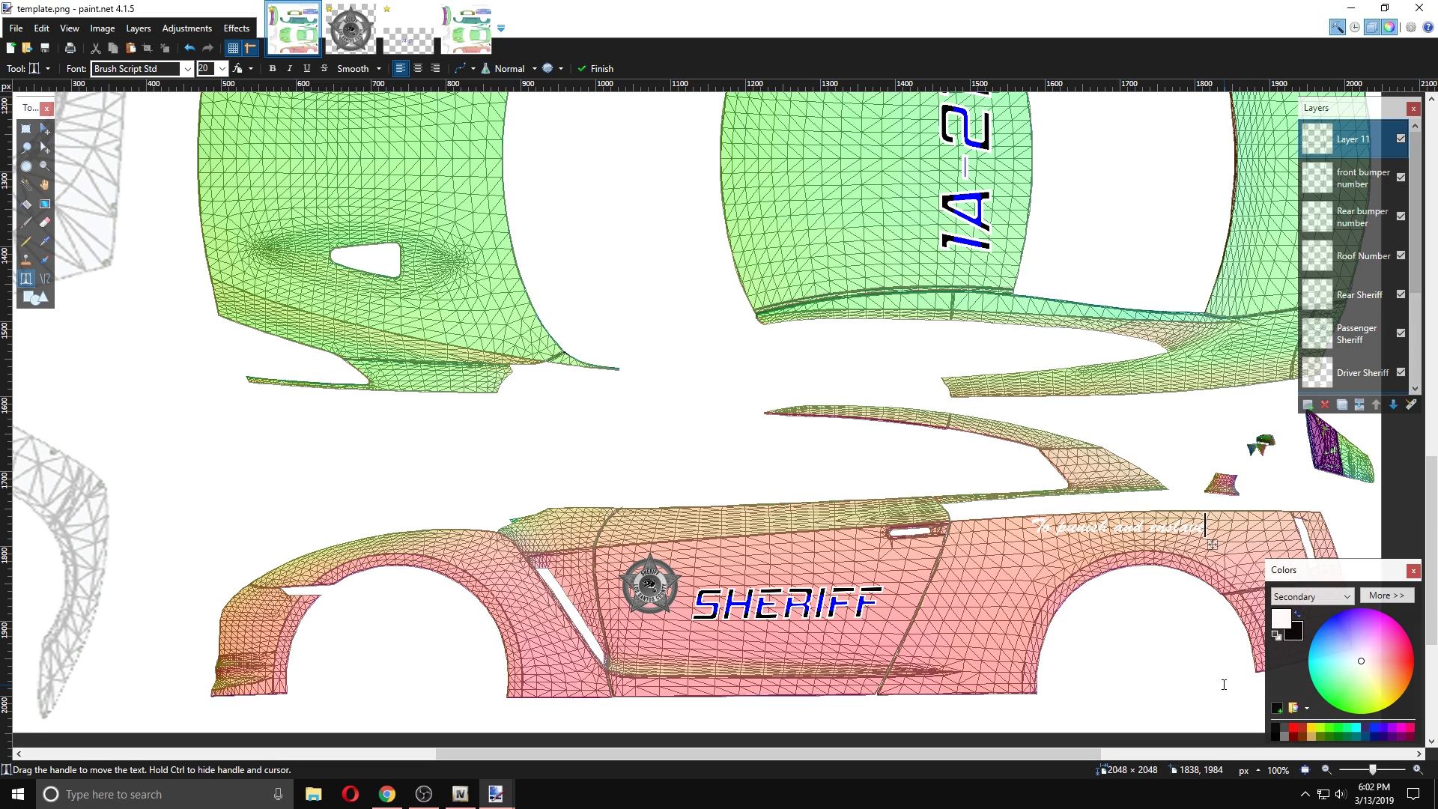
left_click(1298, 614)
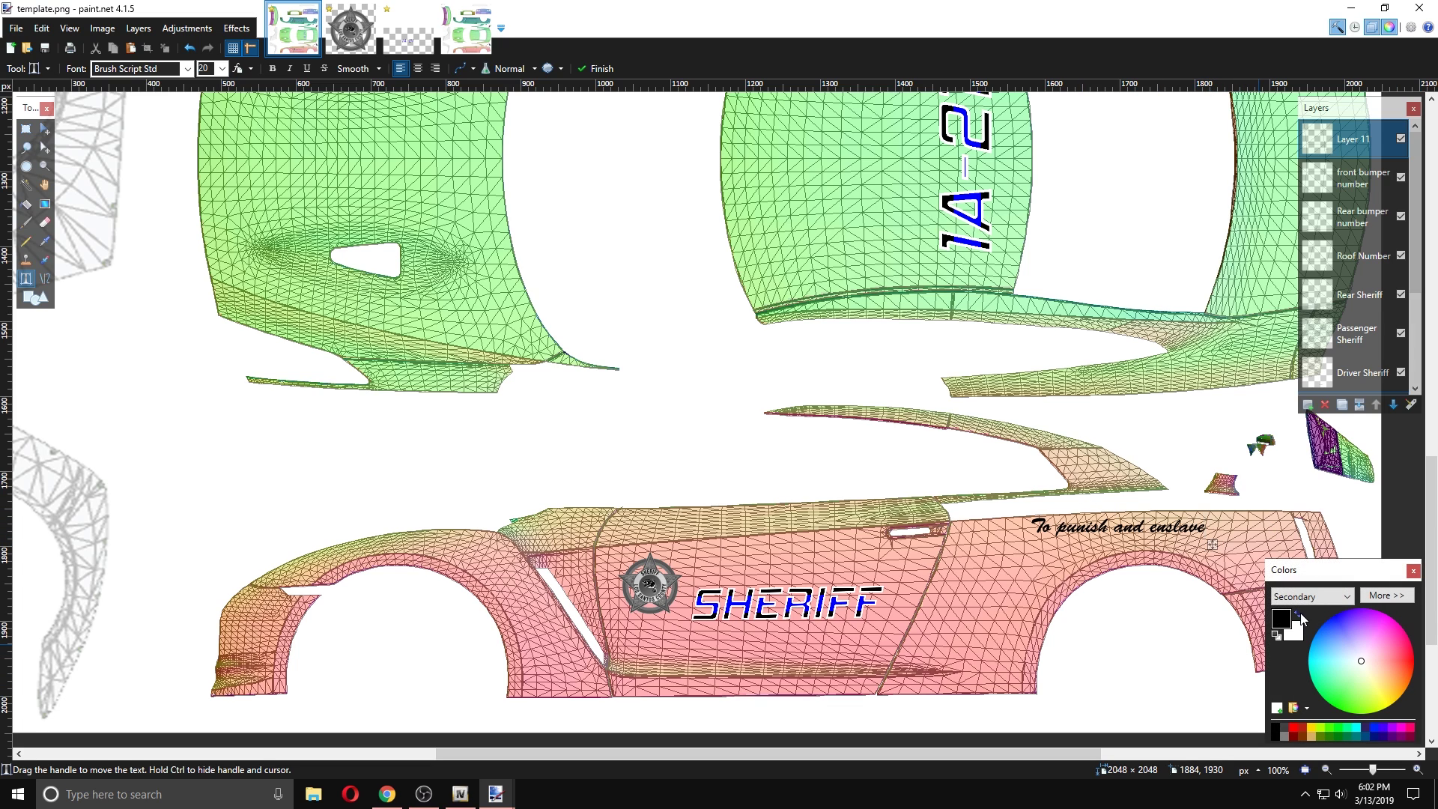
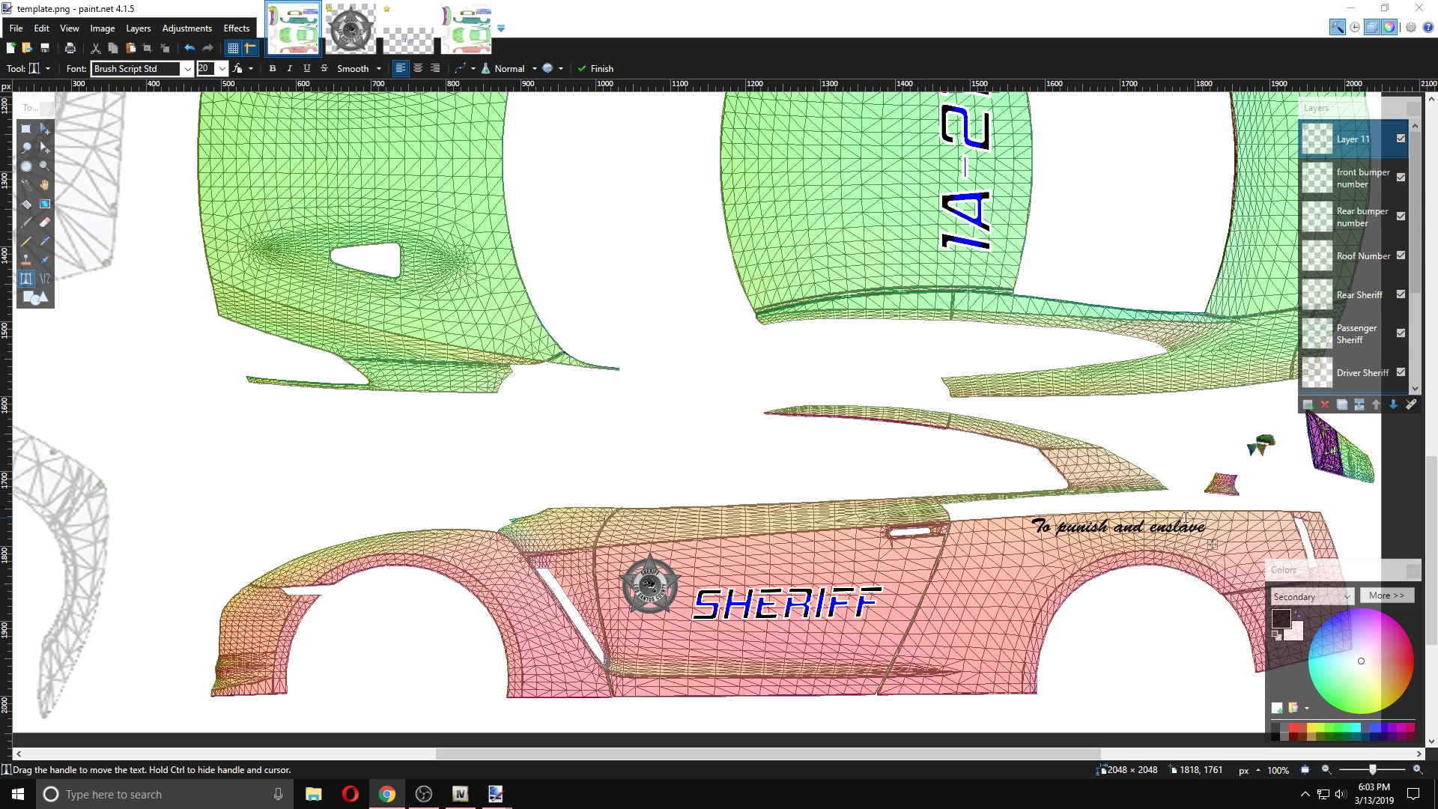
- Replace the slogan's layer with a new one and add the text "to punish and enslave ..." in quotation marks above the rear wheel arch
left_click(1323, 405)
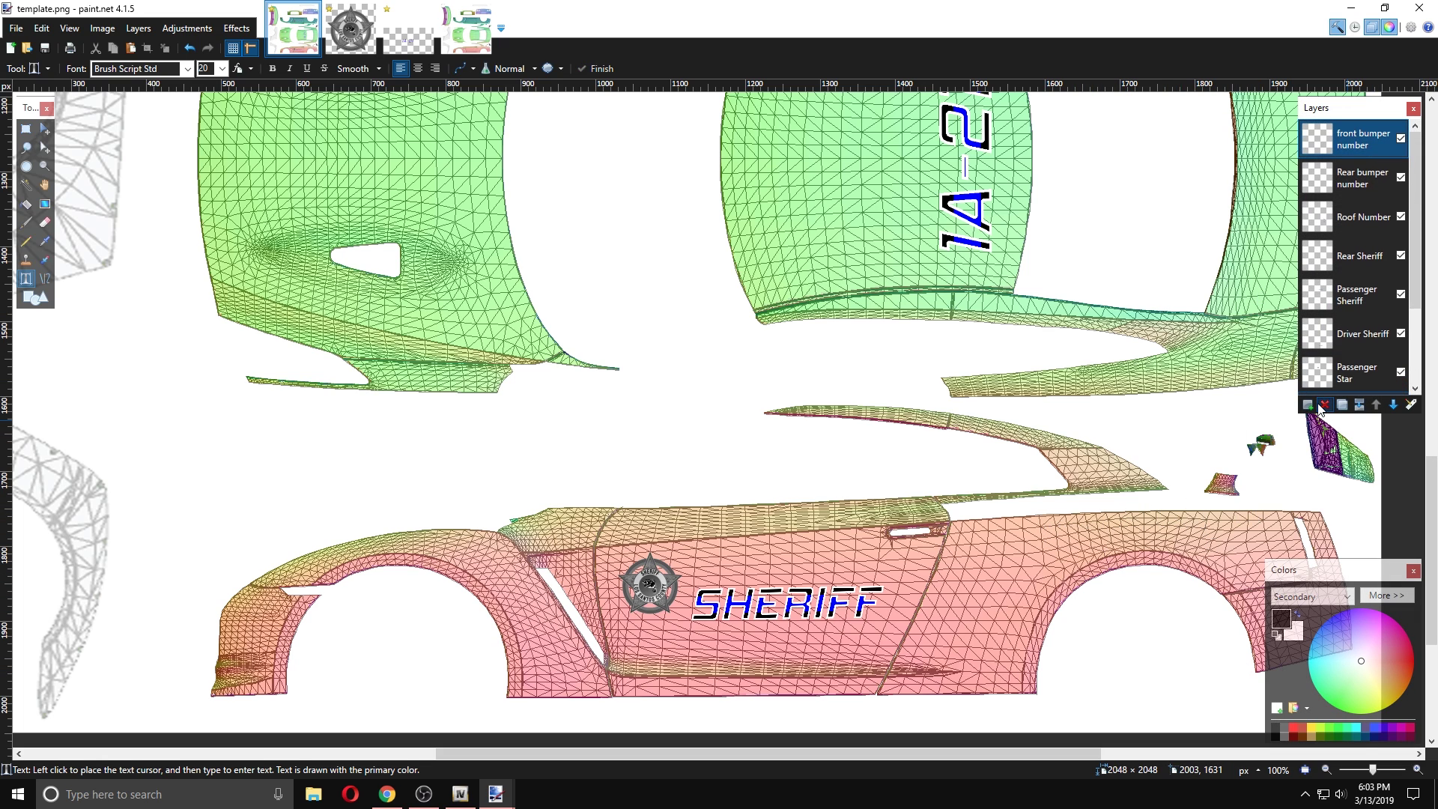
left_click(1308, 405)
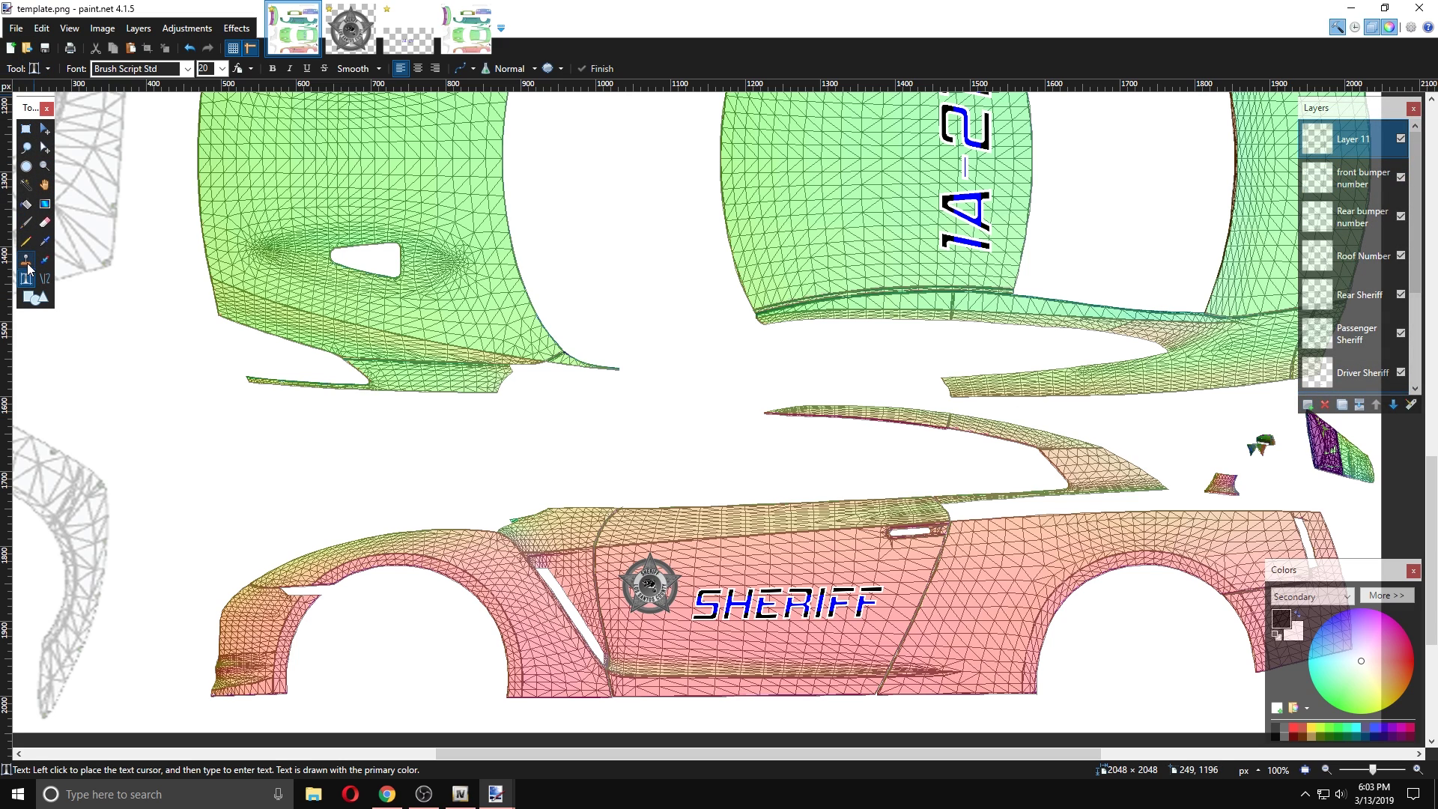
left_click(1048, 528)
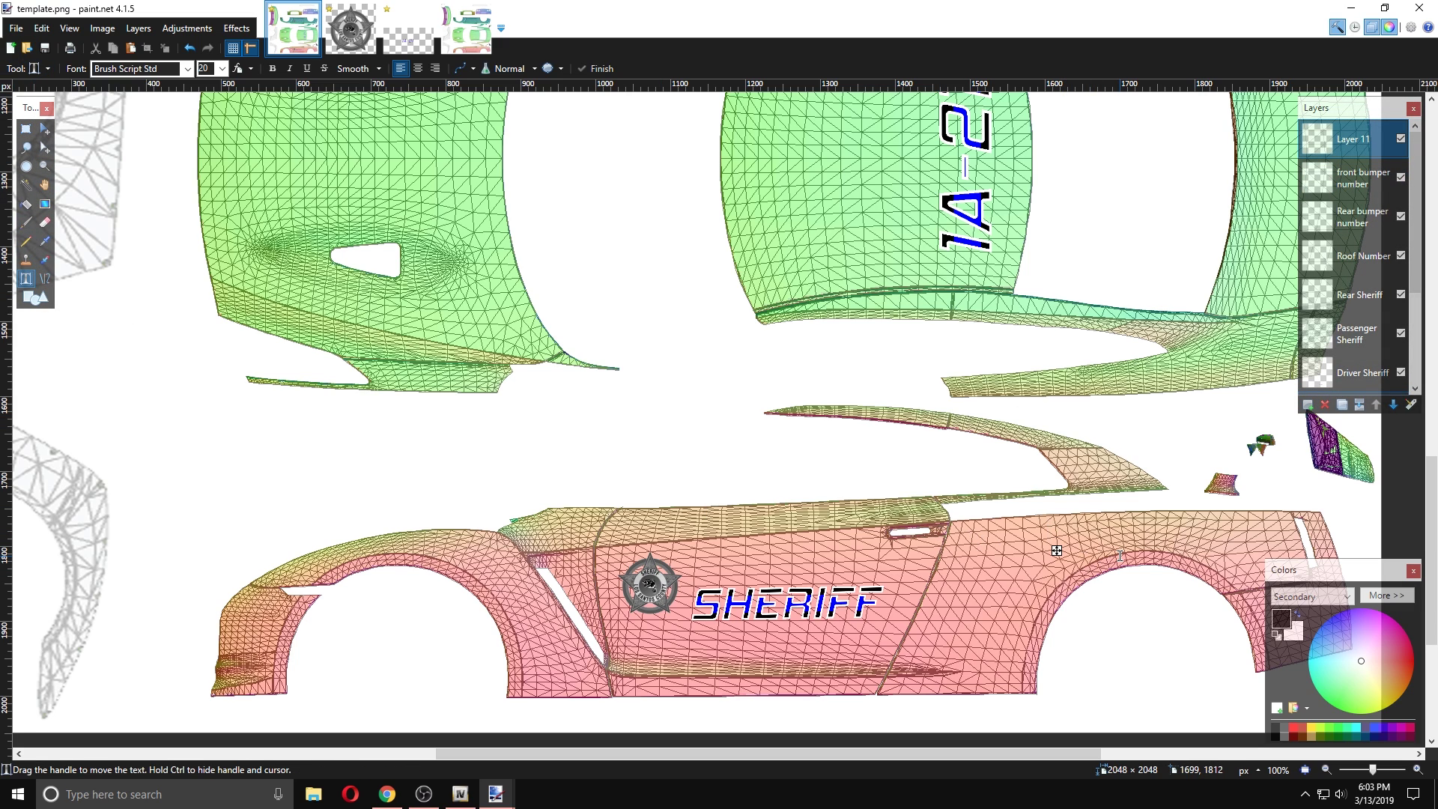
type("\"")
type("zo")
type(" p")
type("unish ")
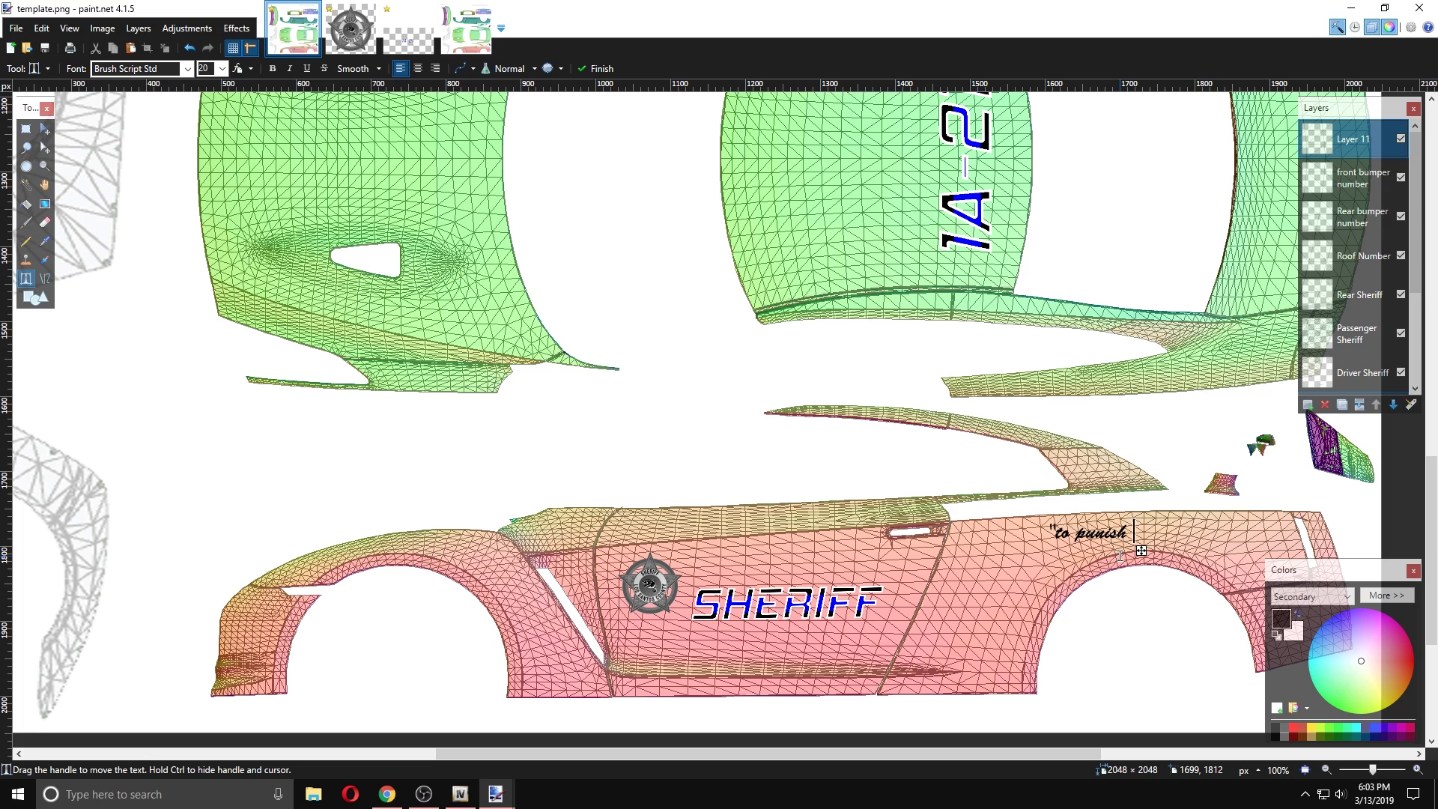
type("and enslav")
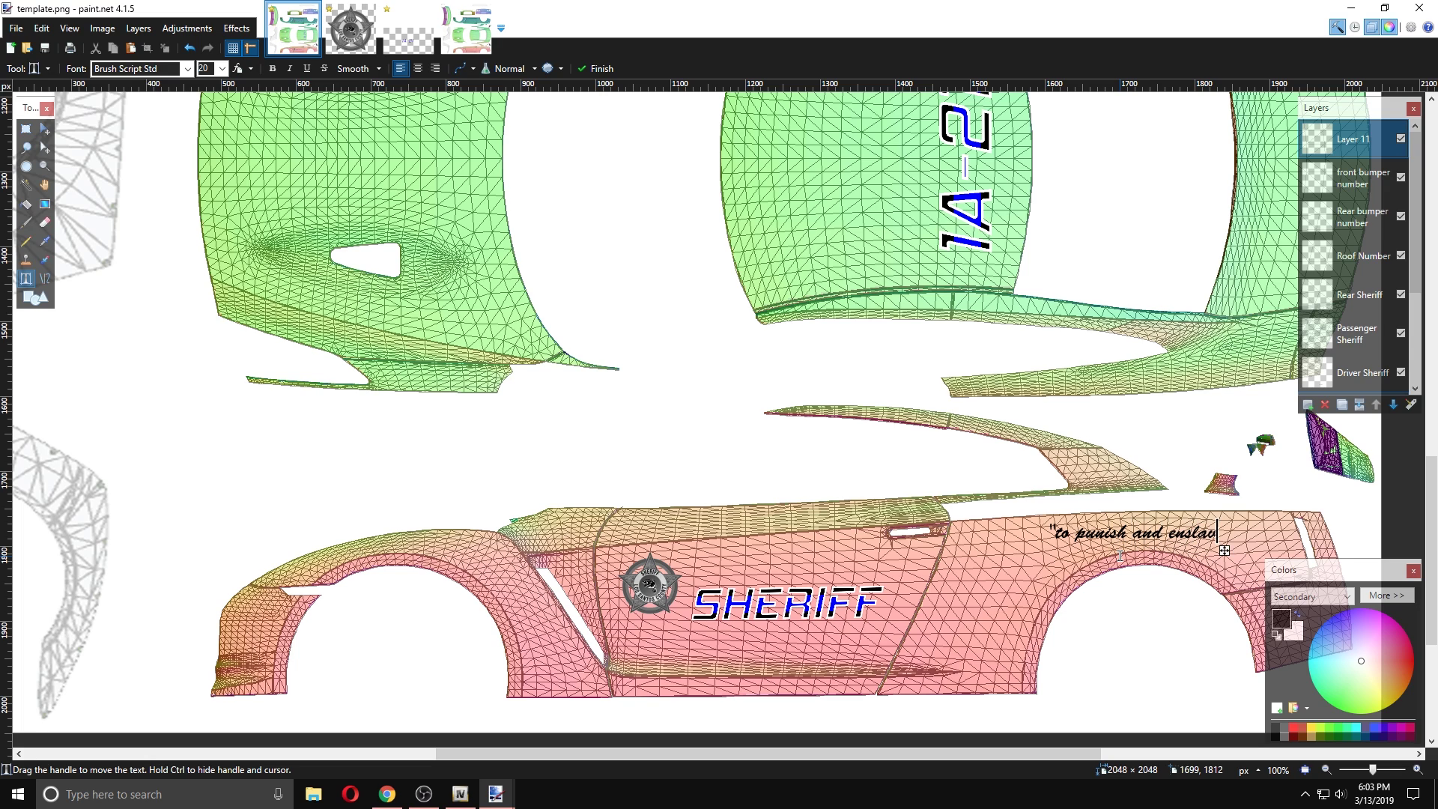
type("e ...\"")
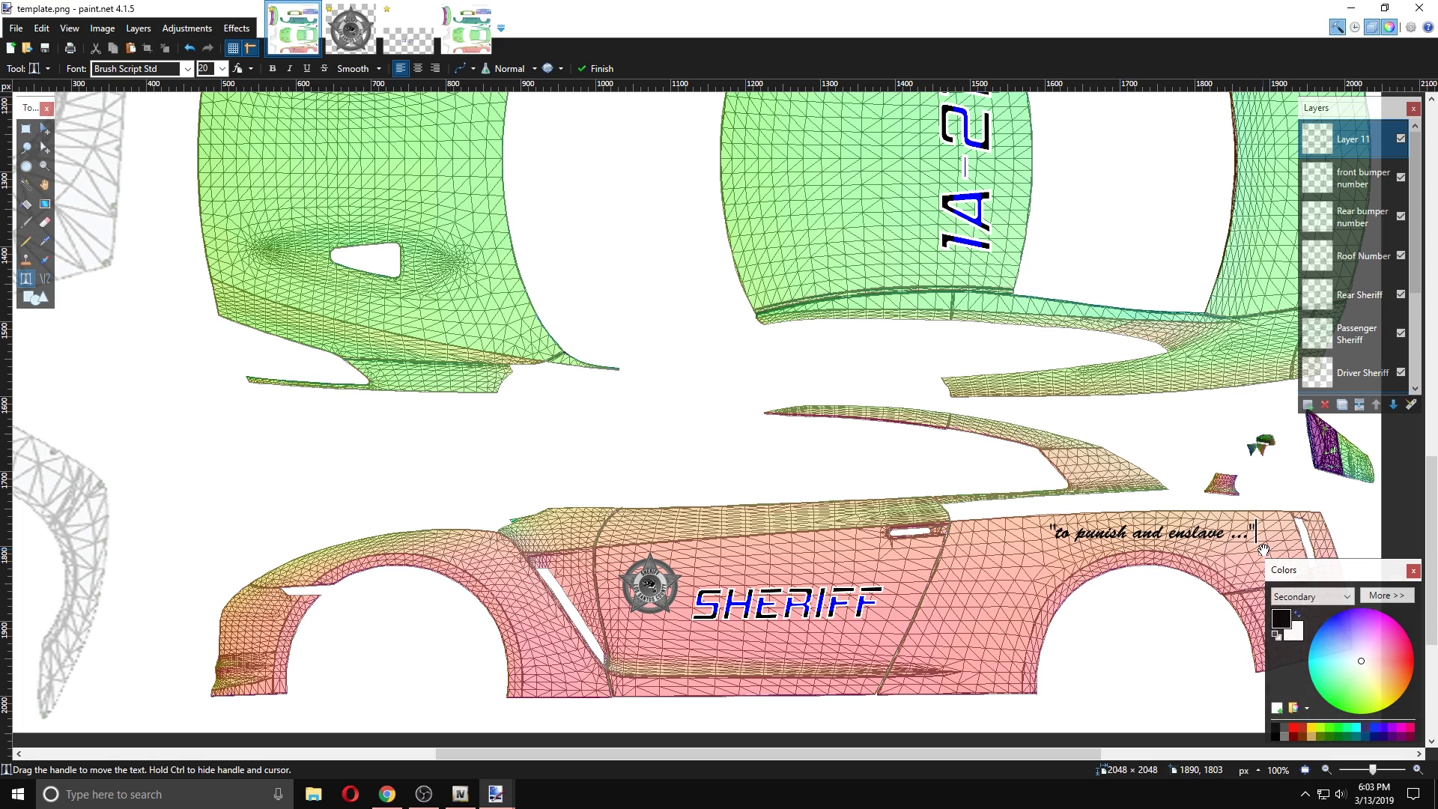
- Set the quoted slogan's font size to 18 and move it slightly up and left on the rear quarter panel
left_click_drag(1260, 553, 1256, 544)
type("18")
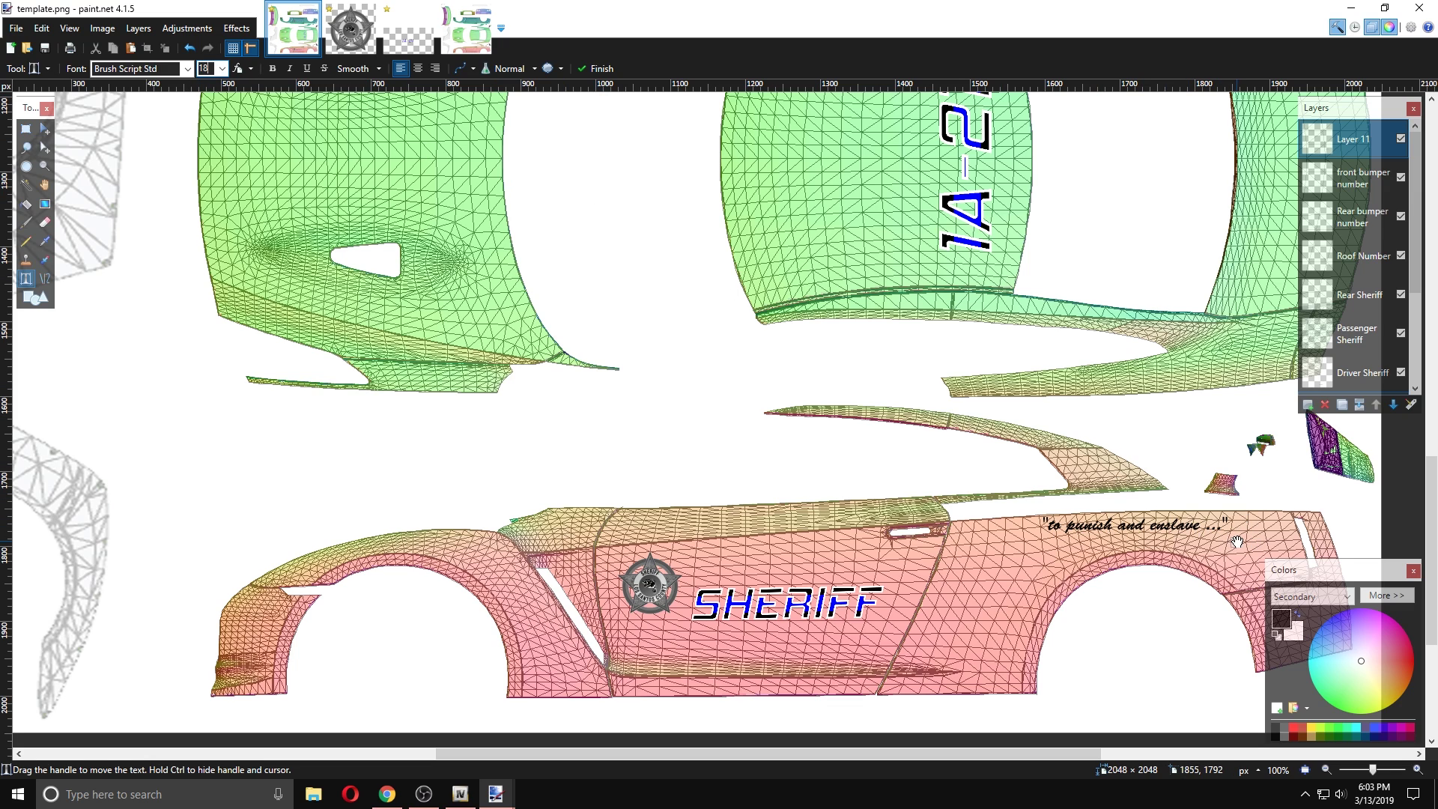
- Reposition the quoted slogan between the door handle and the rear wheel arch on the car side
left_click_drag(1237, 541, 1246, 543)
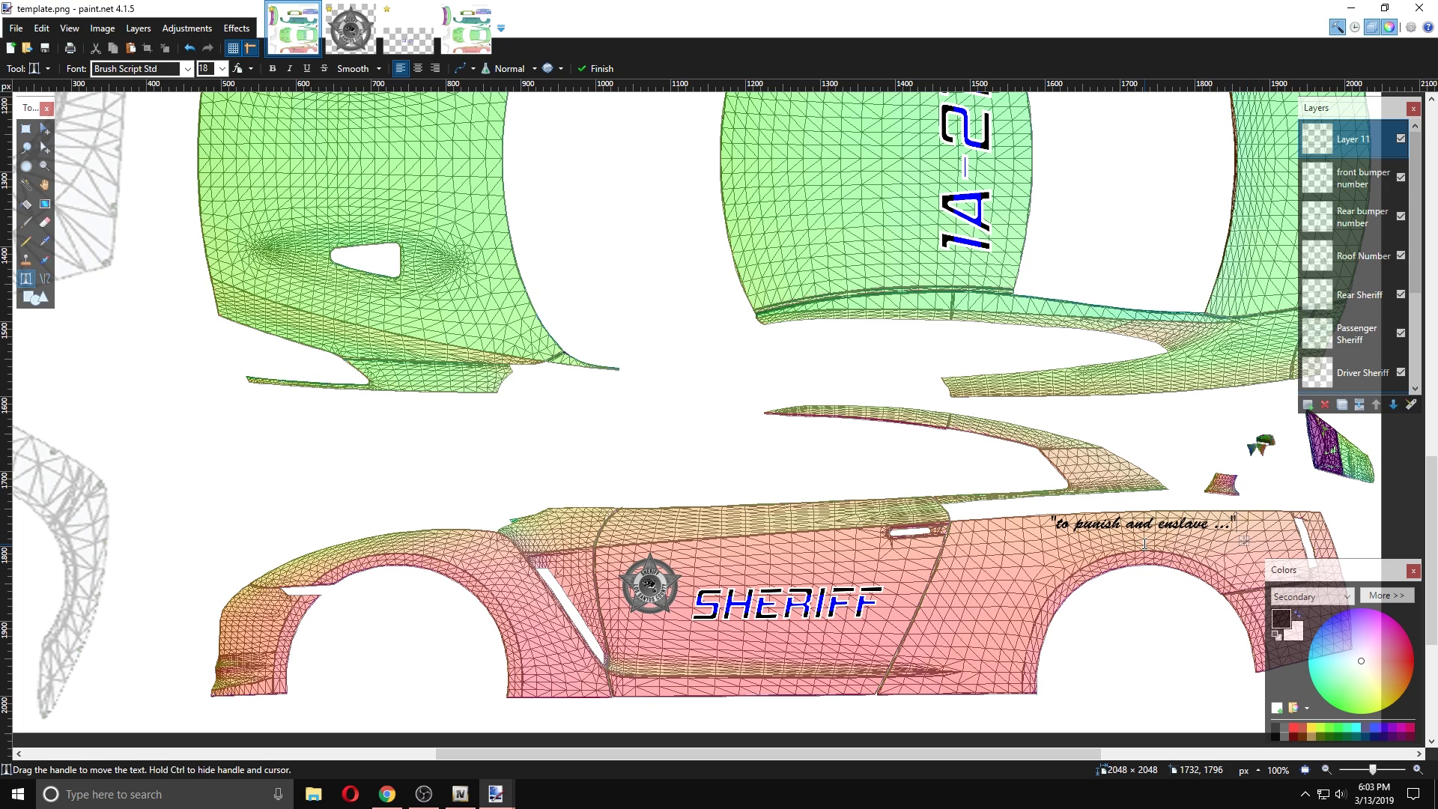
left_click_drag(1243, 541, 1300, 541)
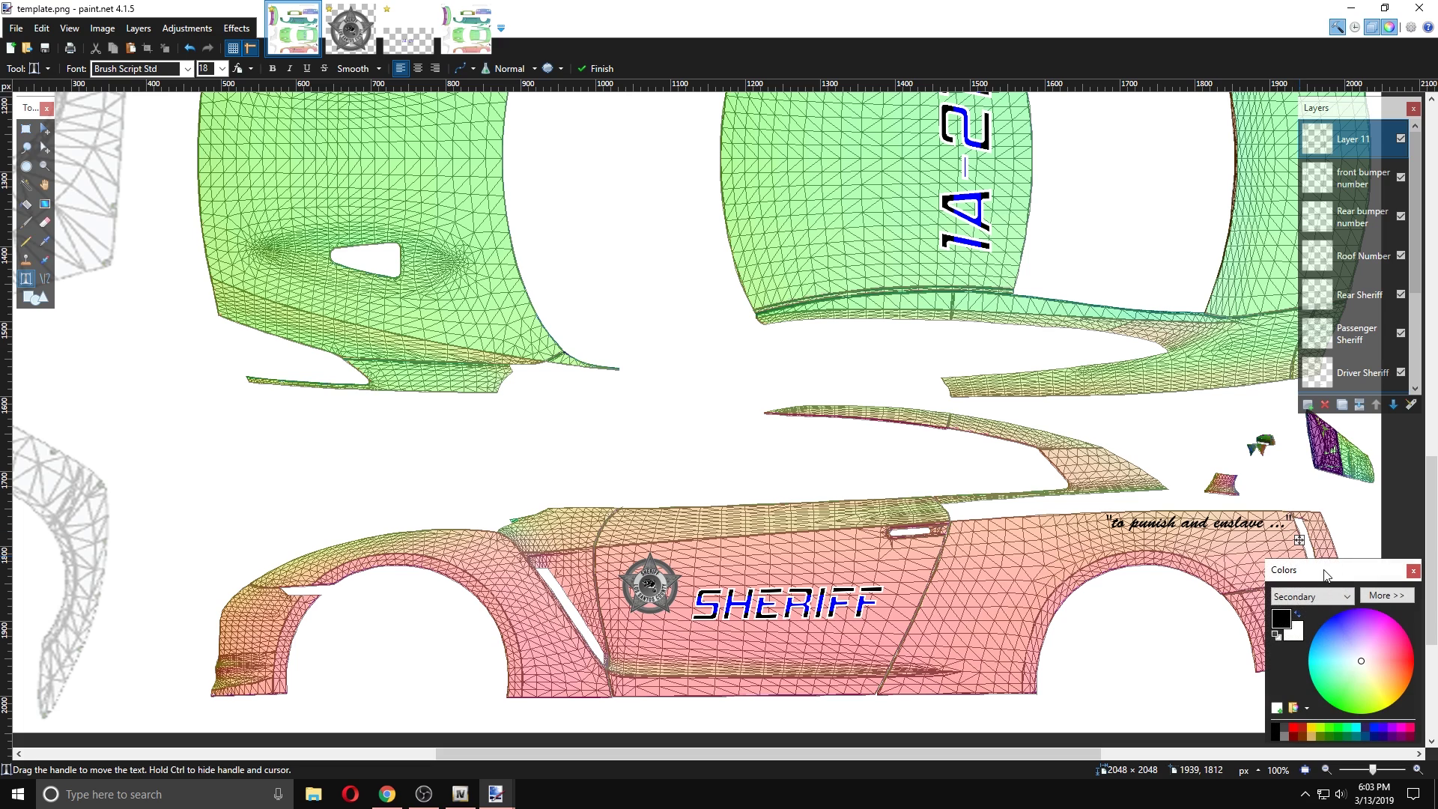
left_click_drag(1300, 539, 1142, 559)
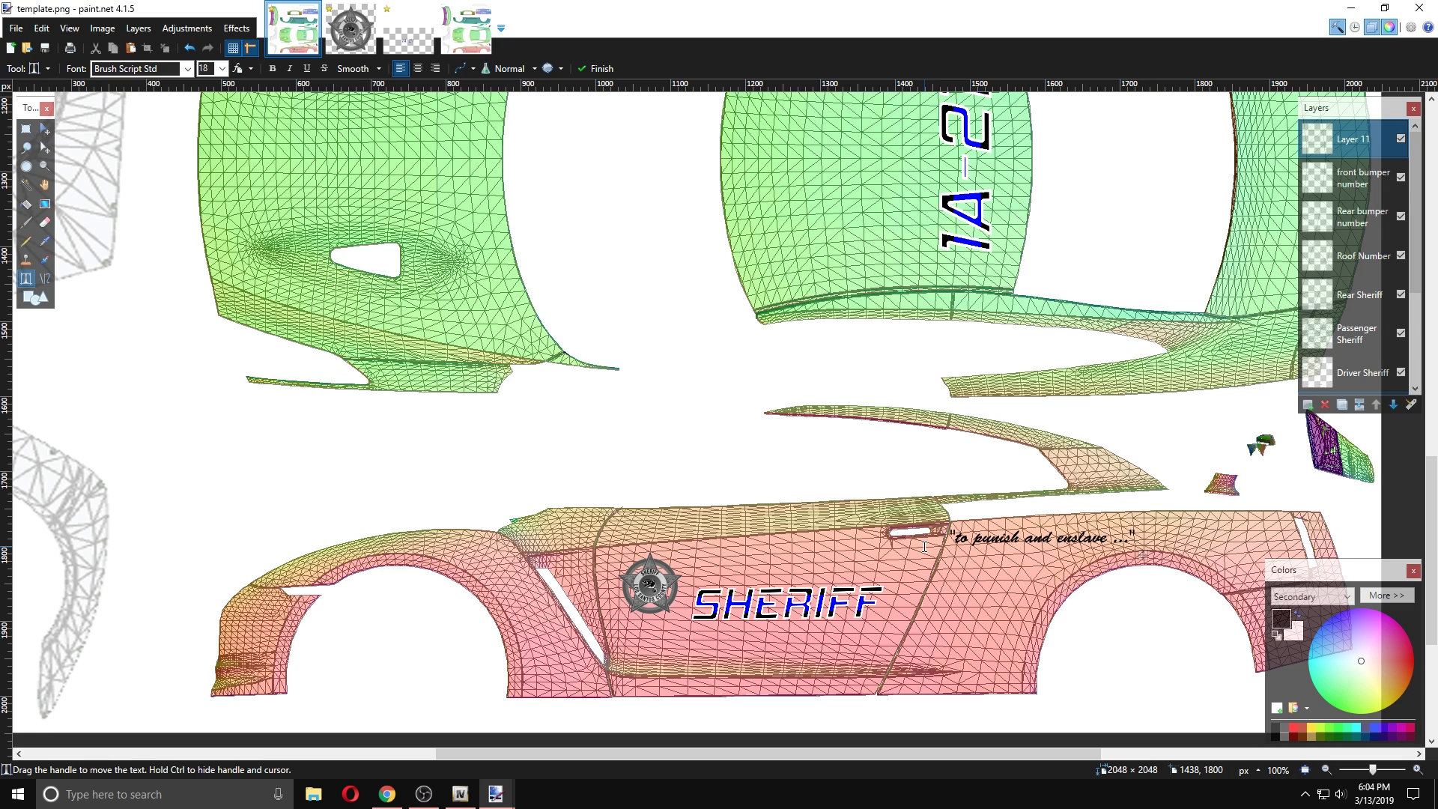
- Select the slogan, rotate it about 3 degrees to follow the body line, and nudge it slightly up behind the door handle
key("m")
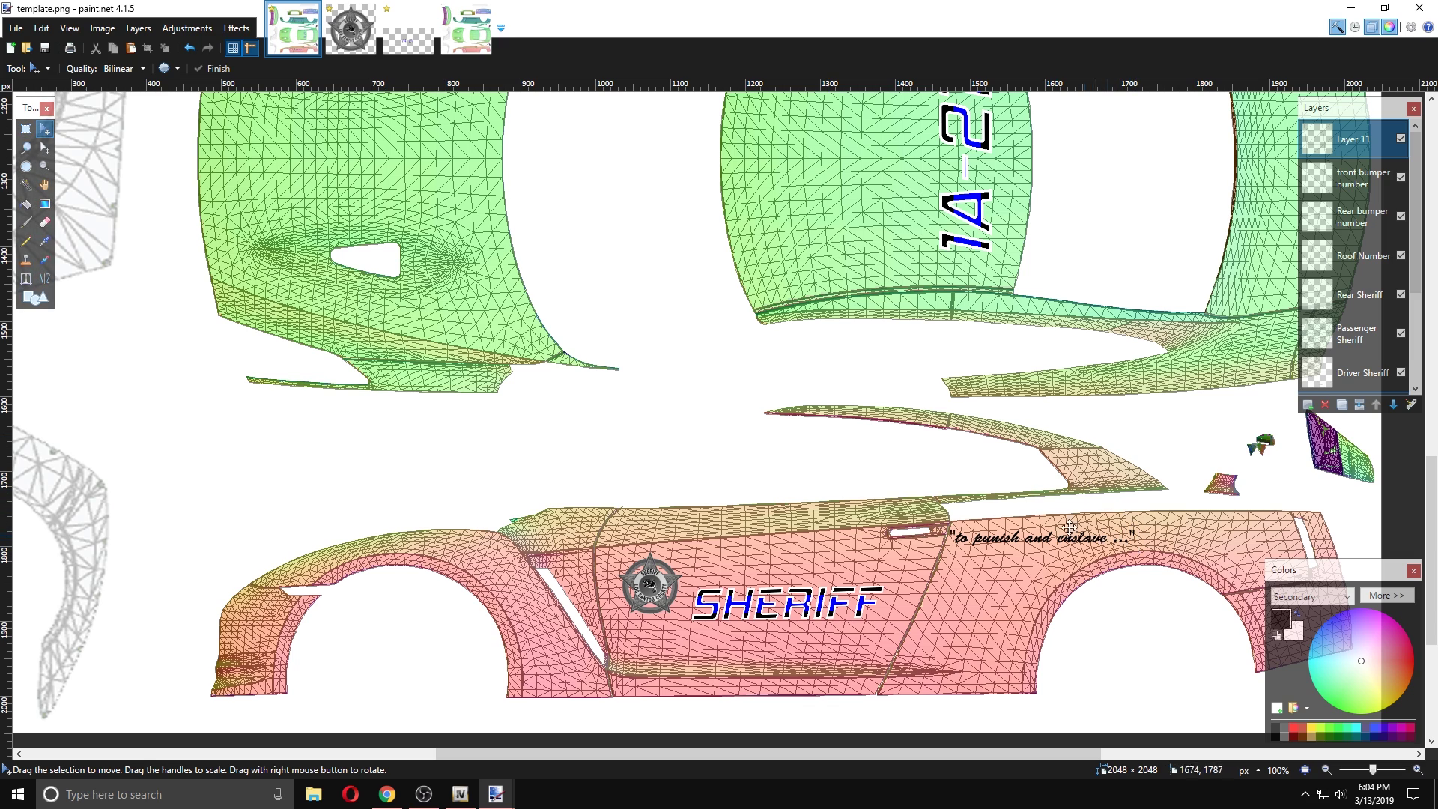
key("s")
left_click_drag(937, 510, 1151, 570)
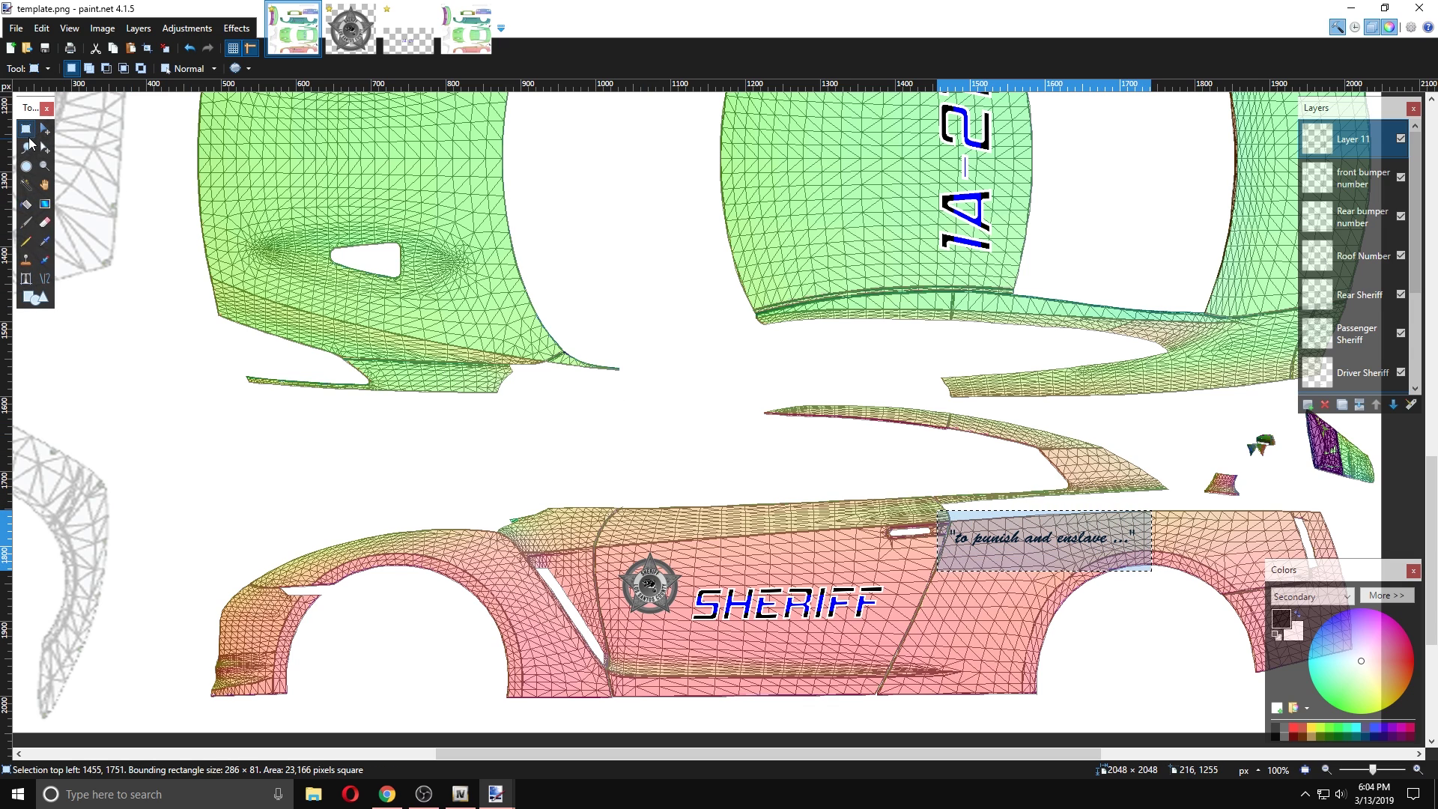
key("m")
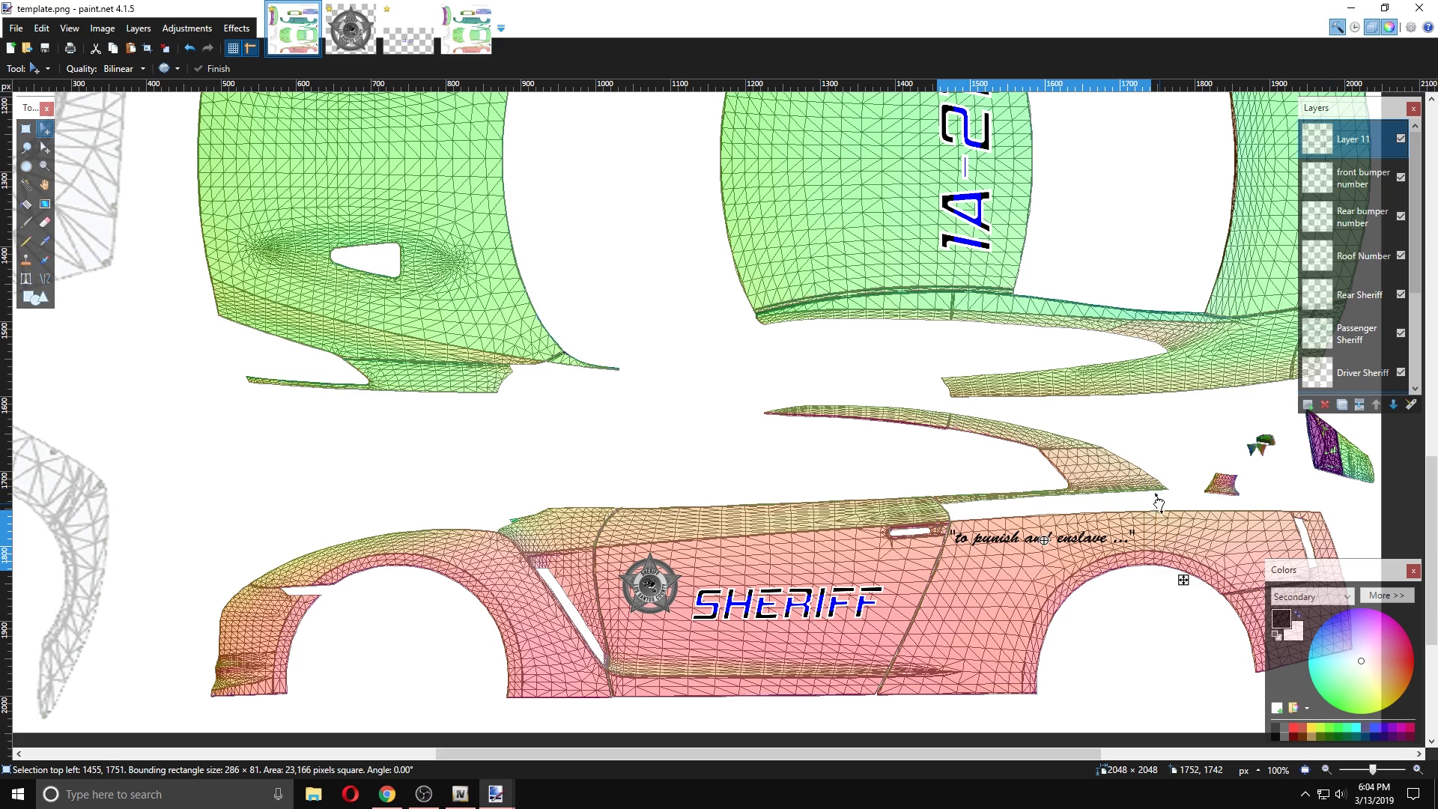
left_click_drag(1153, 491, 1157, 498)
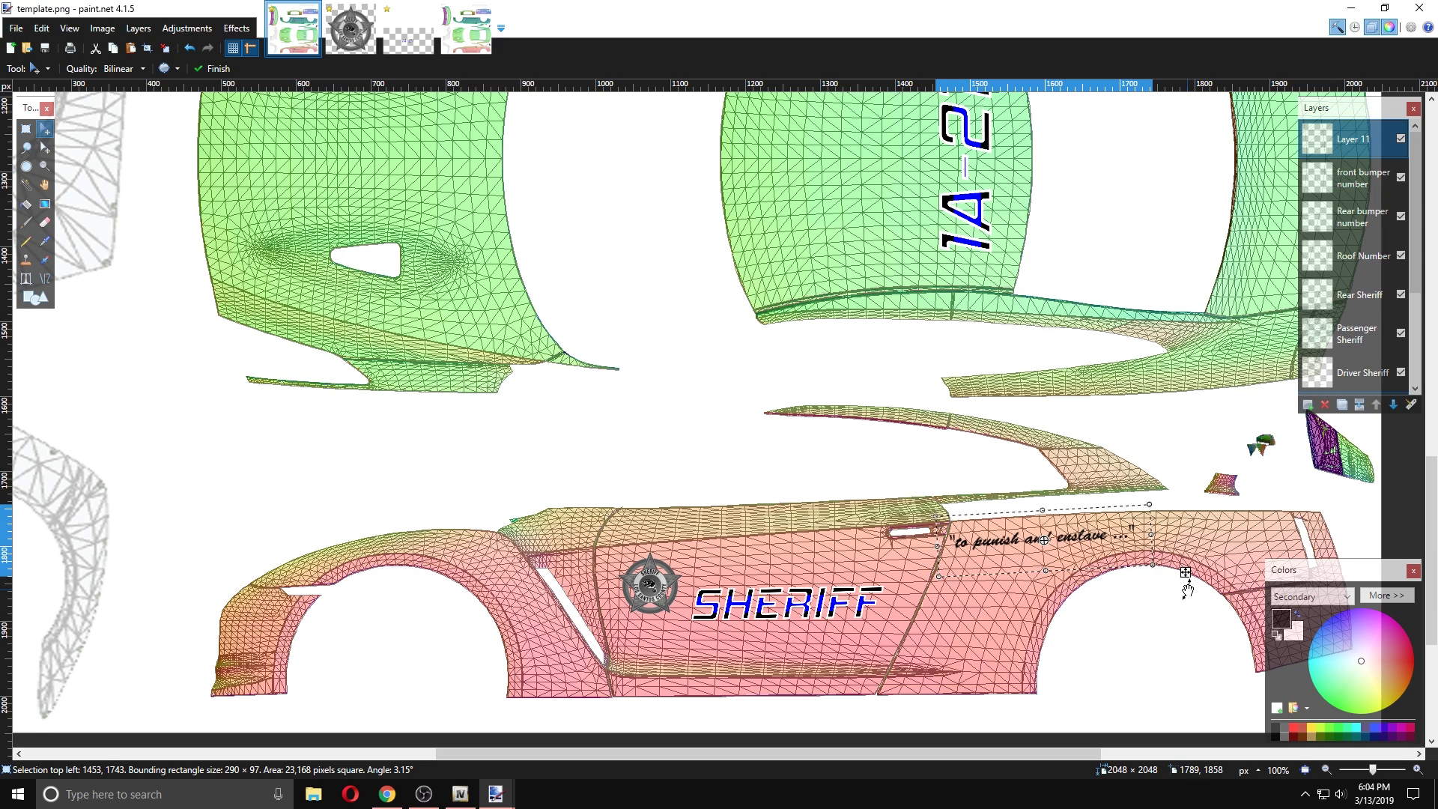
left_click_drag(1188, 582, 1186, 569)
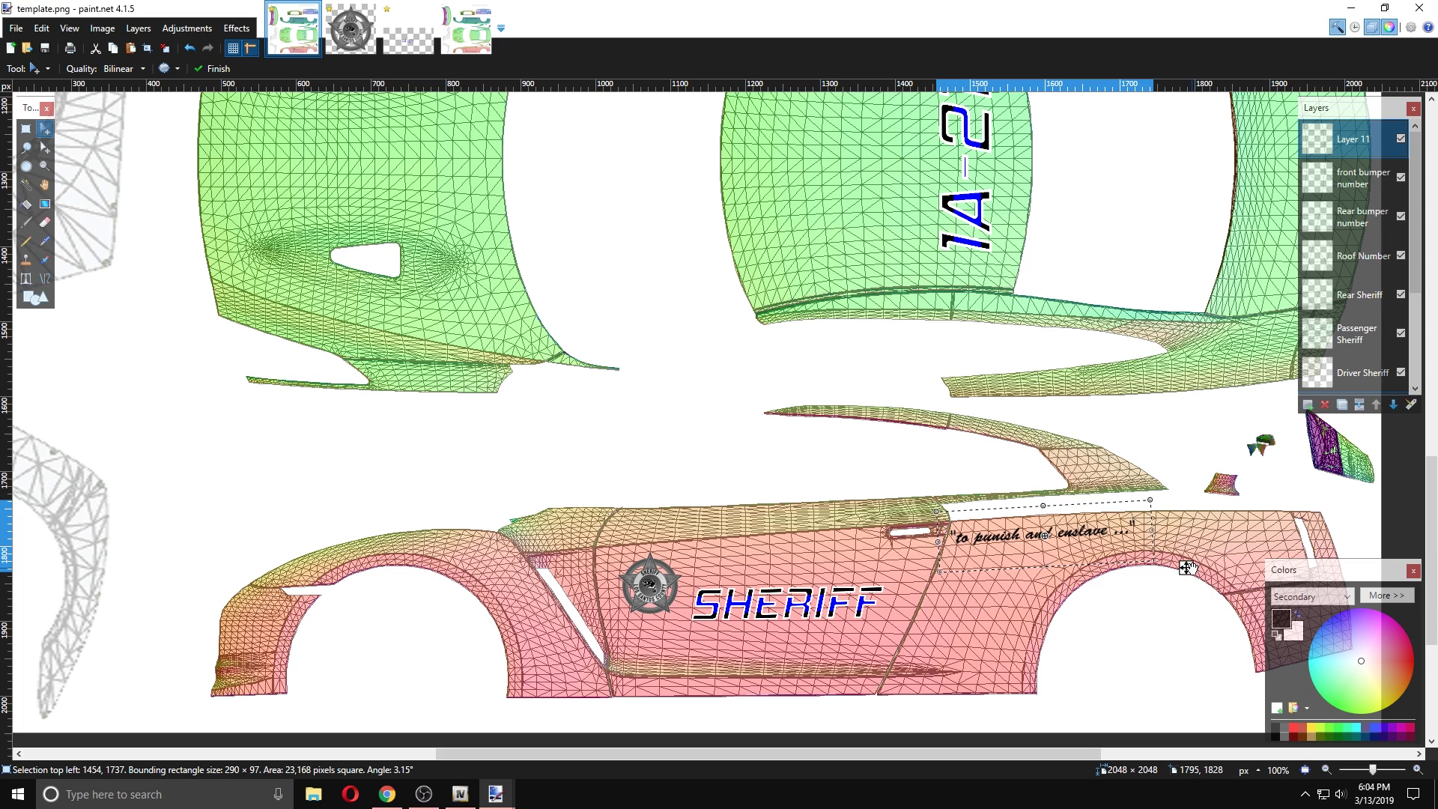
key("ctrl+d")
left_click_drag(1189, 572, 1188, 568)
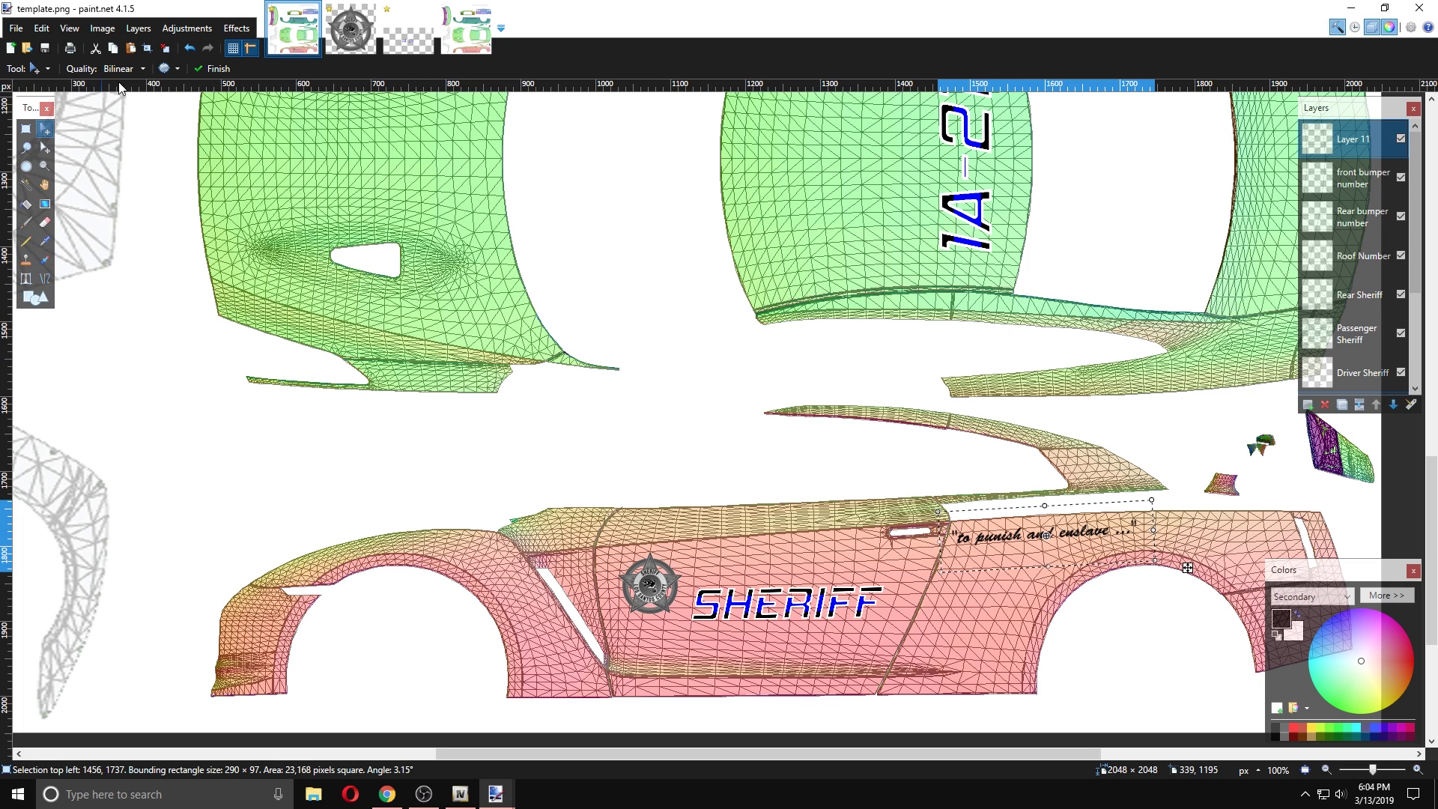
- Apply a Drop Shadow to the slogan with a blue colour (R 43, G 64, B 255) and a widening radius of 1
left_click(237, 28)
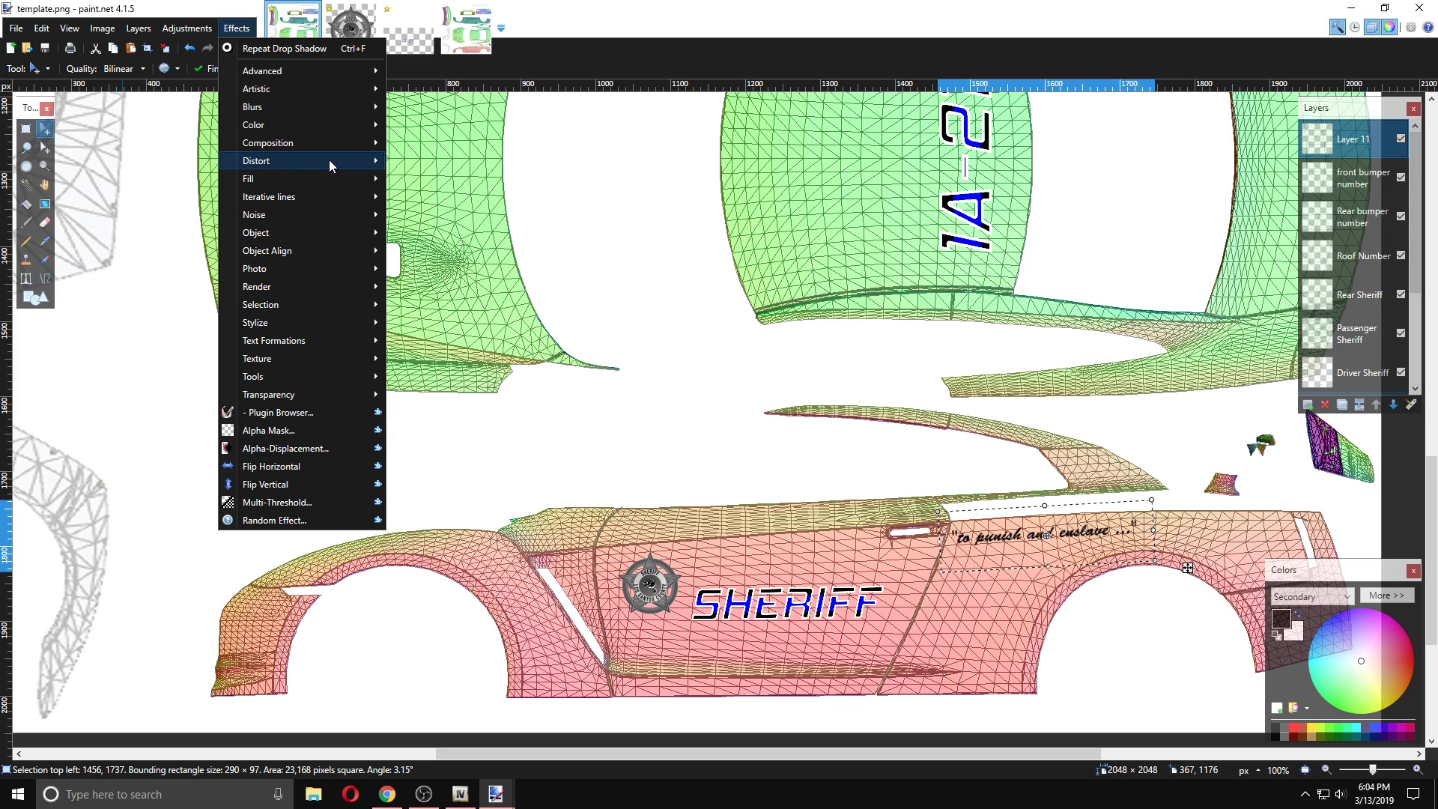
mouse_move(322, 126)
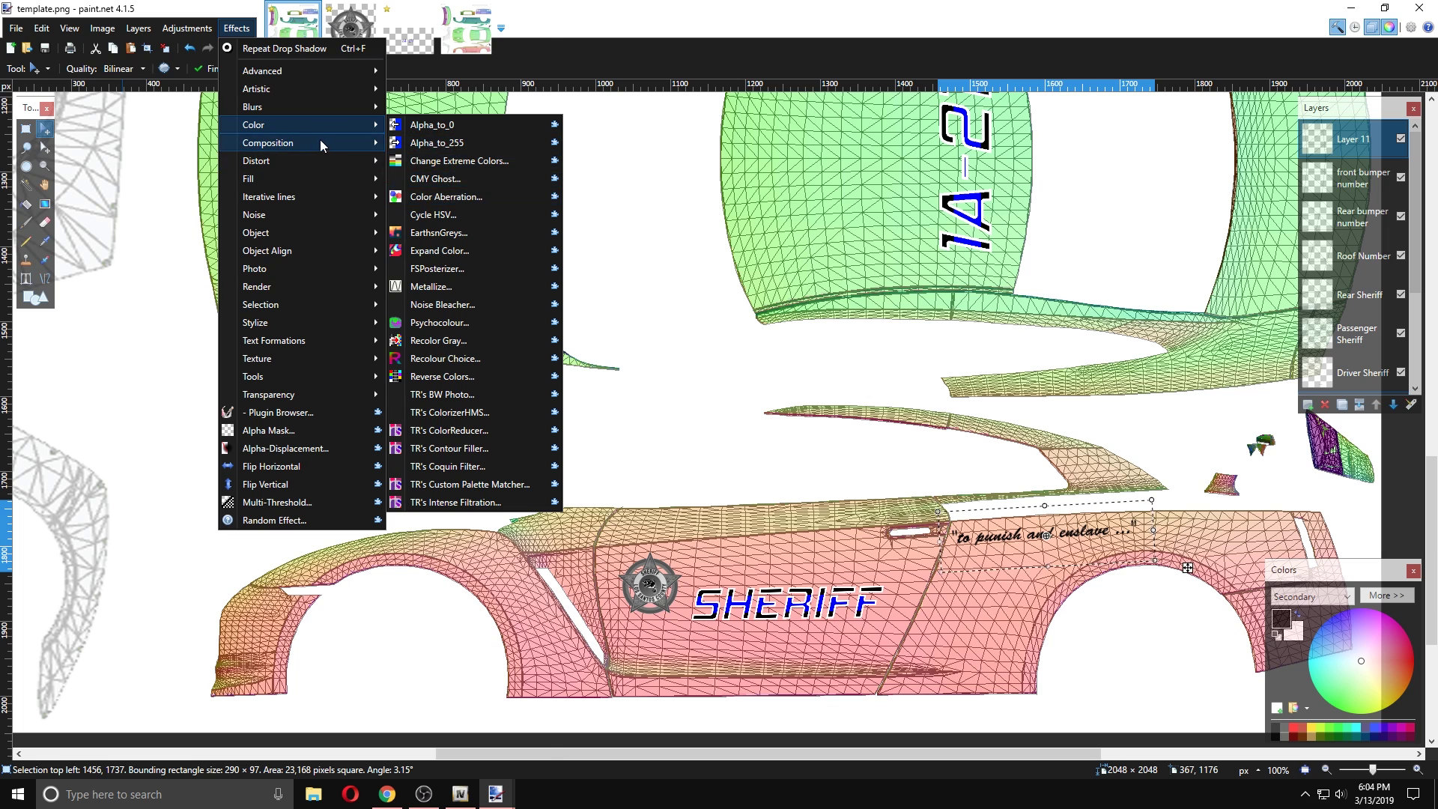
mouse_move(285, 233)
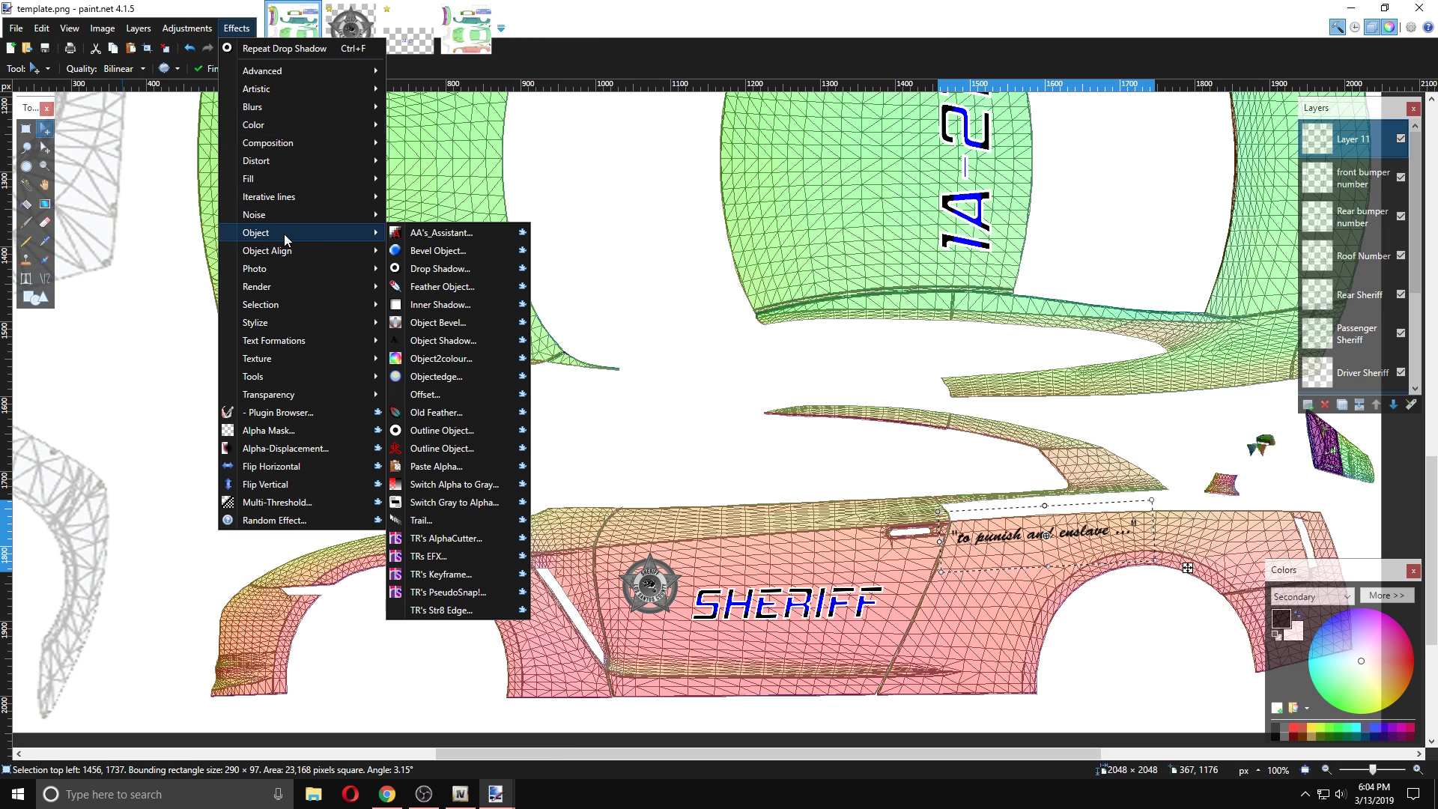
left_click(457, 268)
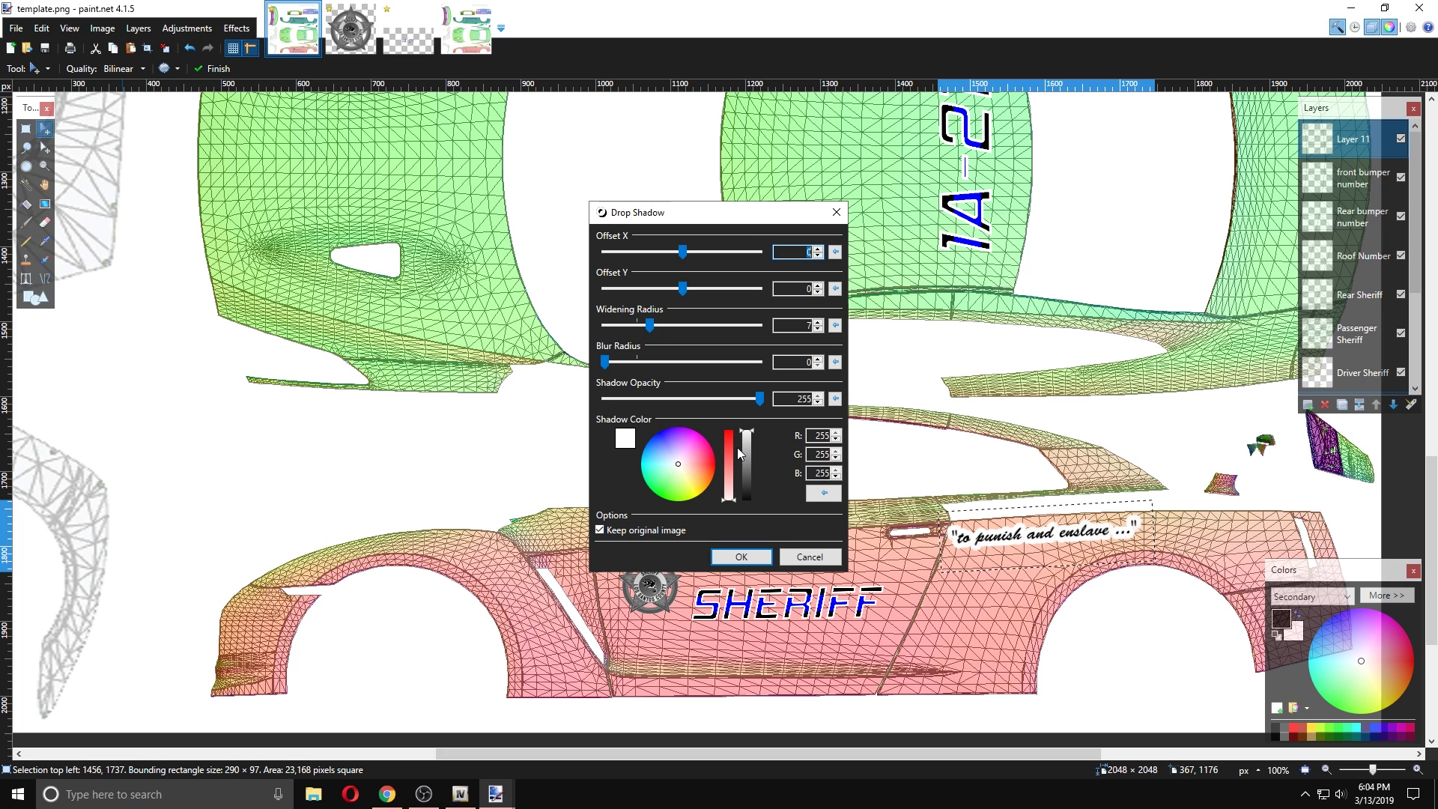
left_click(677, 463)
left_click_drag(678, 465, 660, 440)
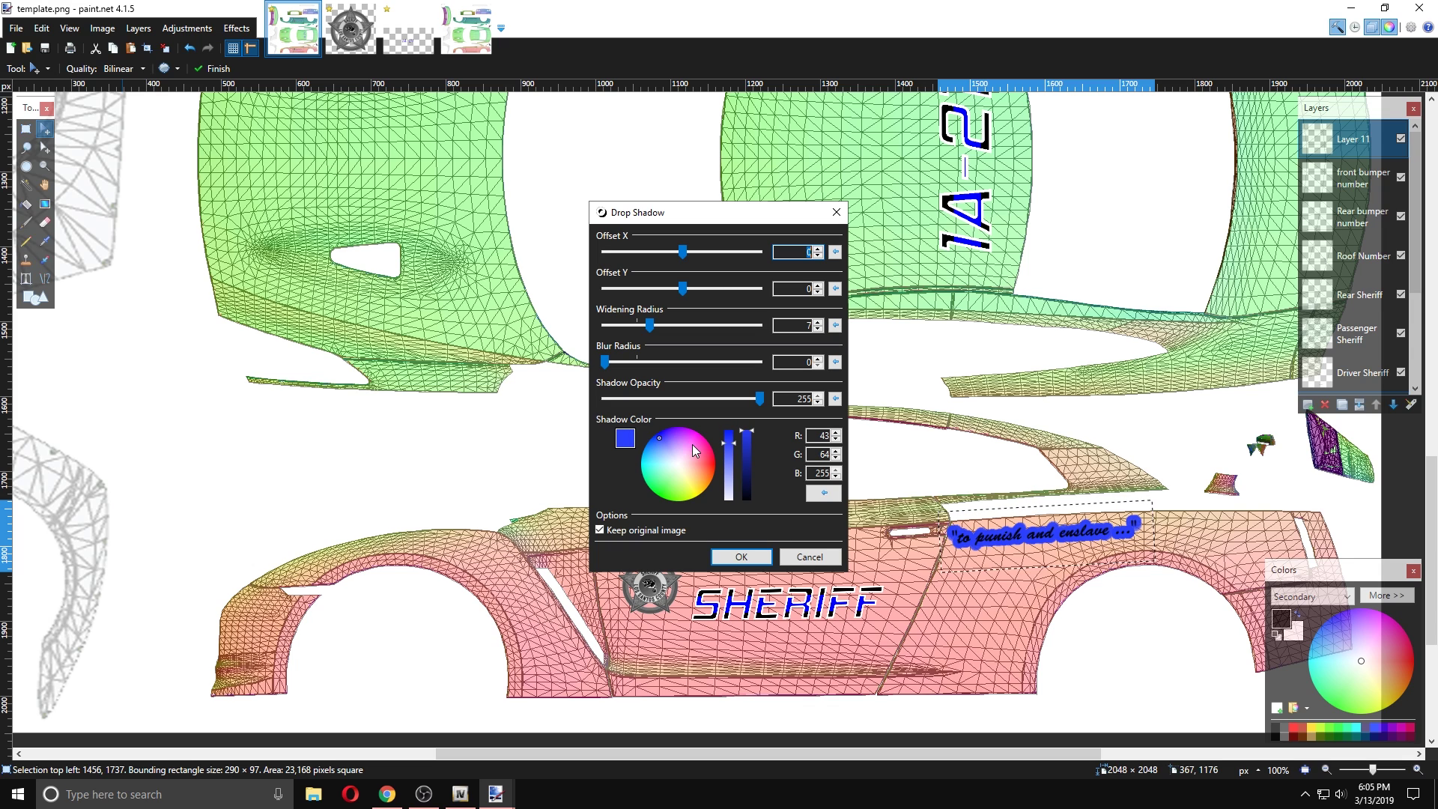
left_click(819, 329)
left_click(819, 329)
left_click(819, 329)
left_click(819, 329)
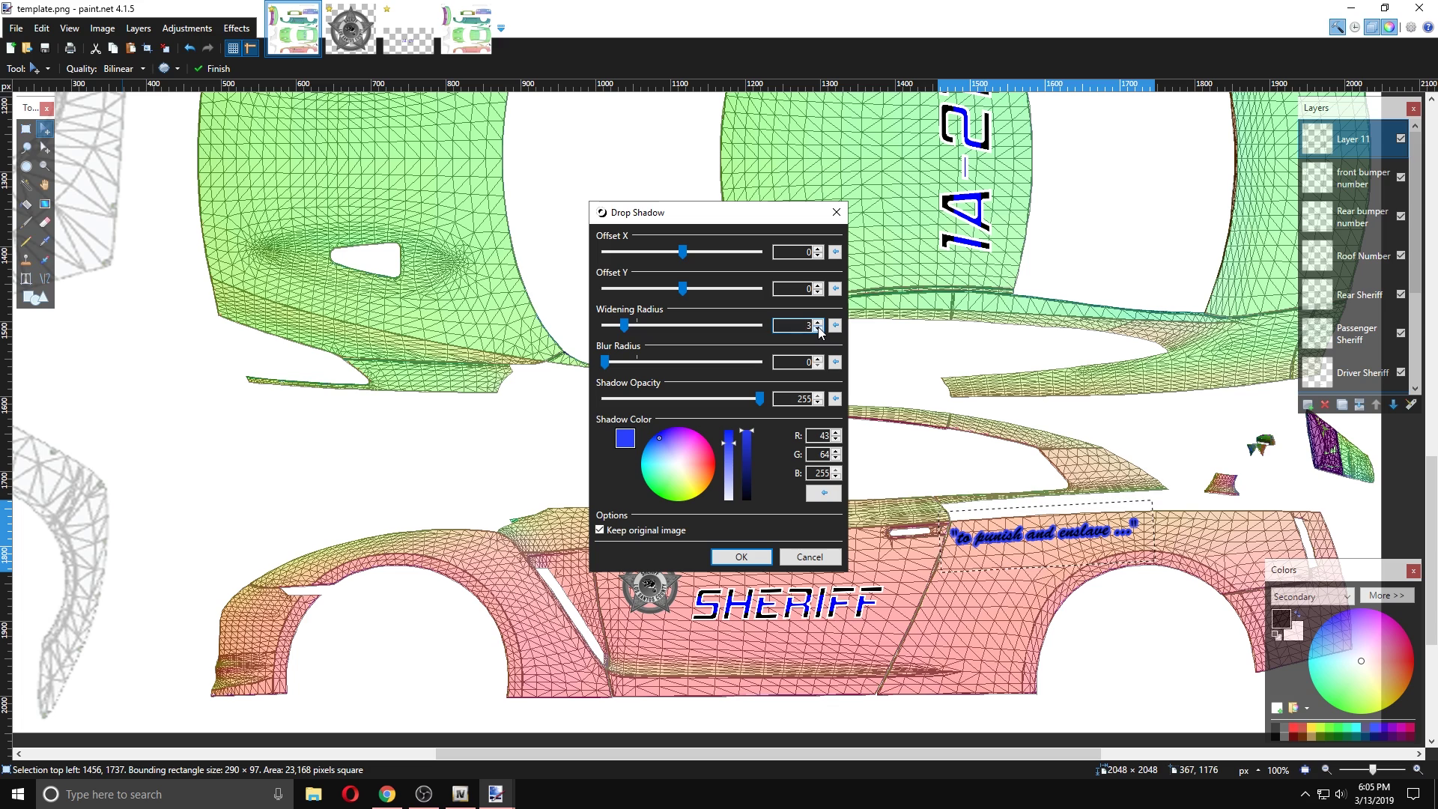
left_click(819, 329)
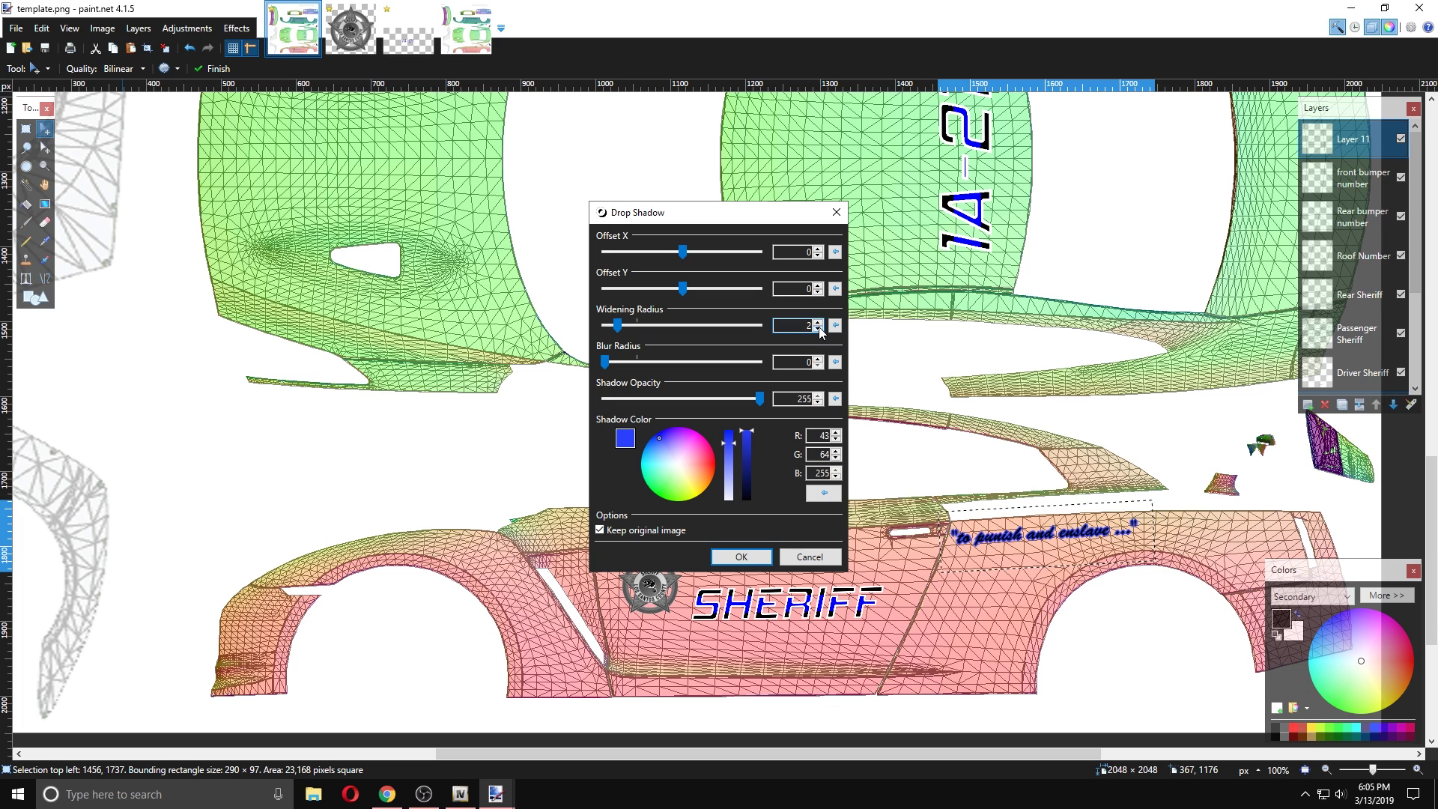
left_click(819, 329)
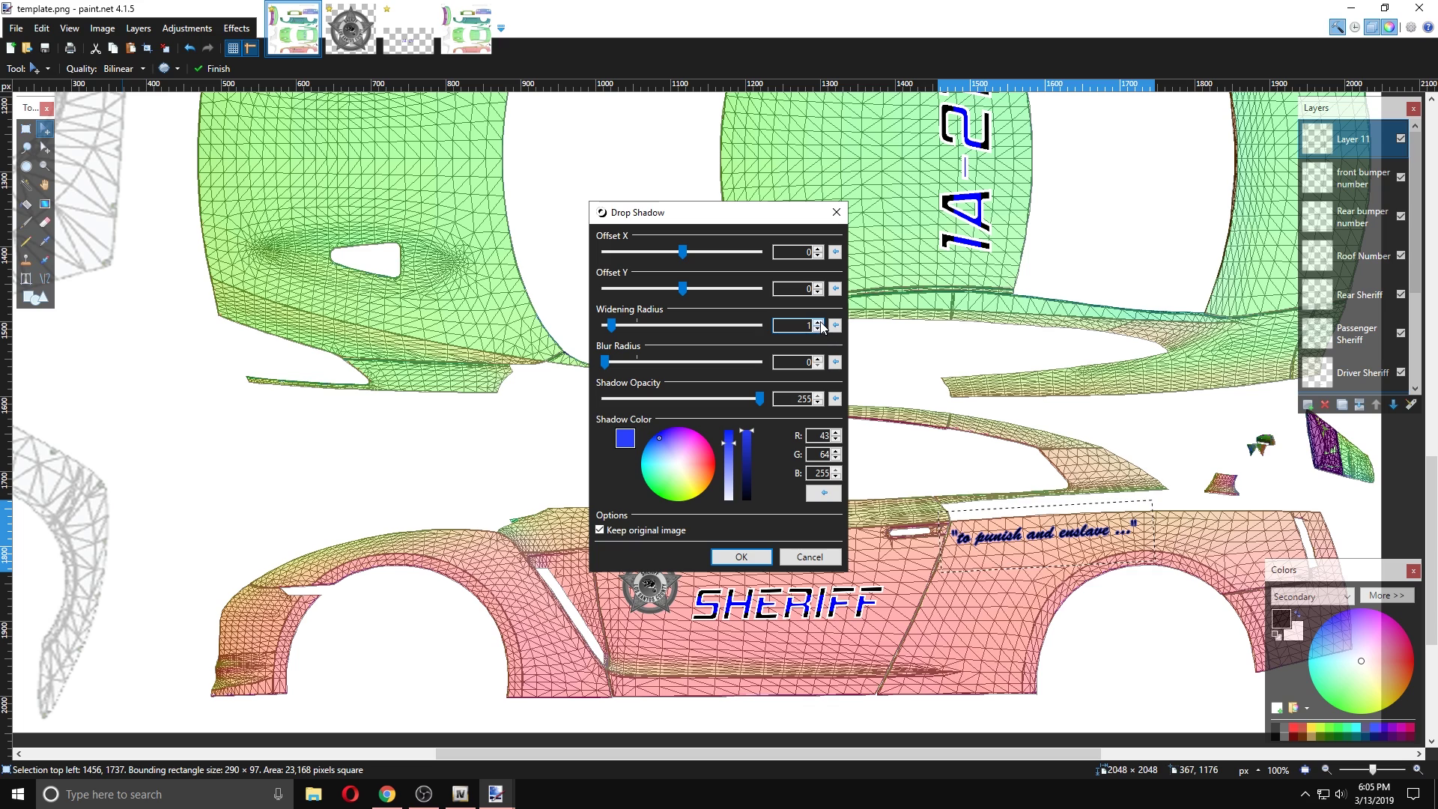
left_click(819, 321)
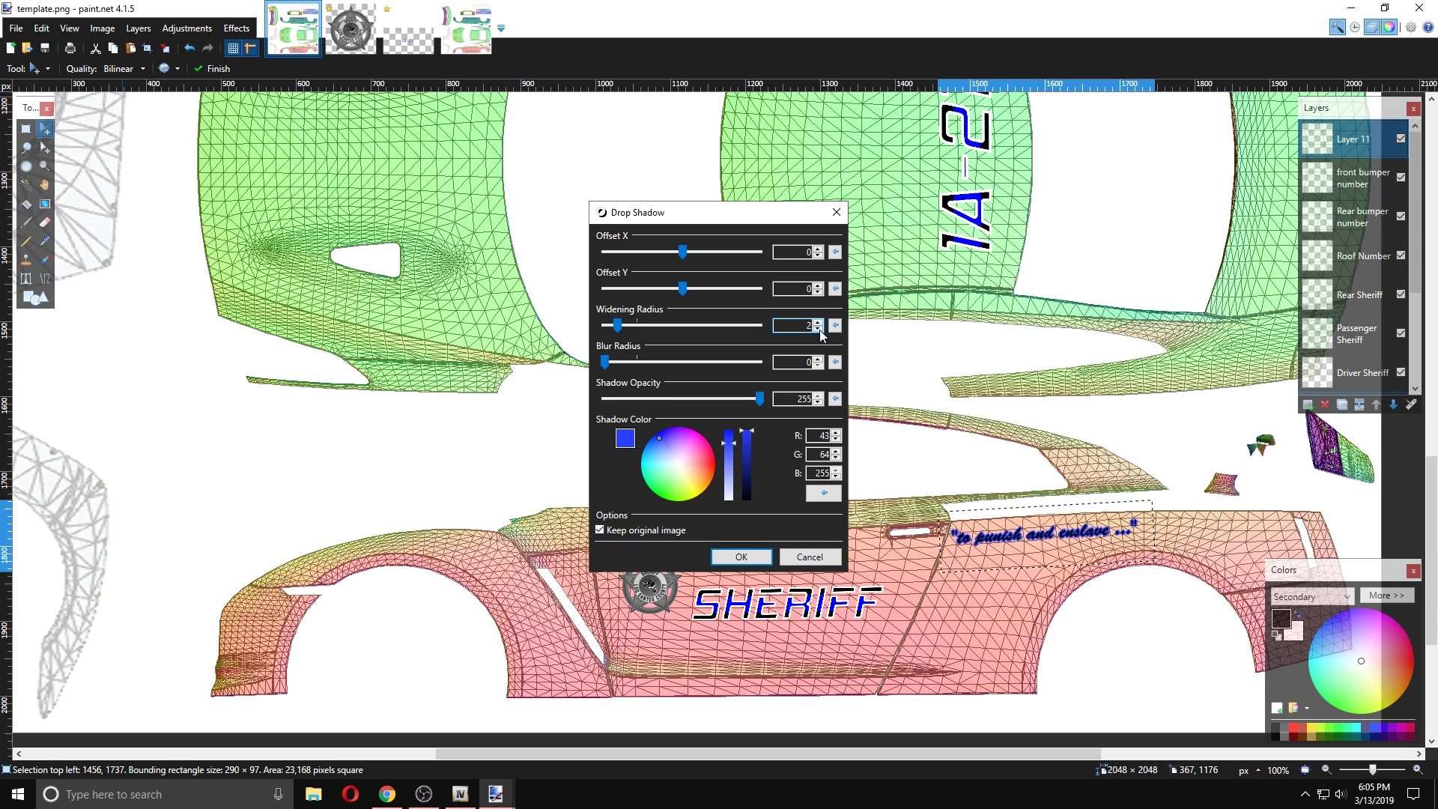
left_click(819, 329)
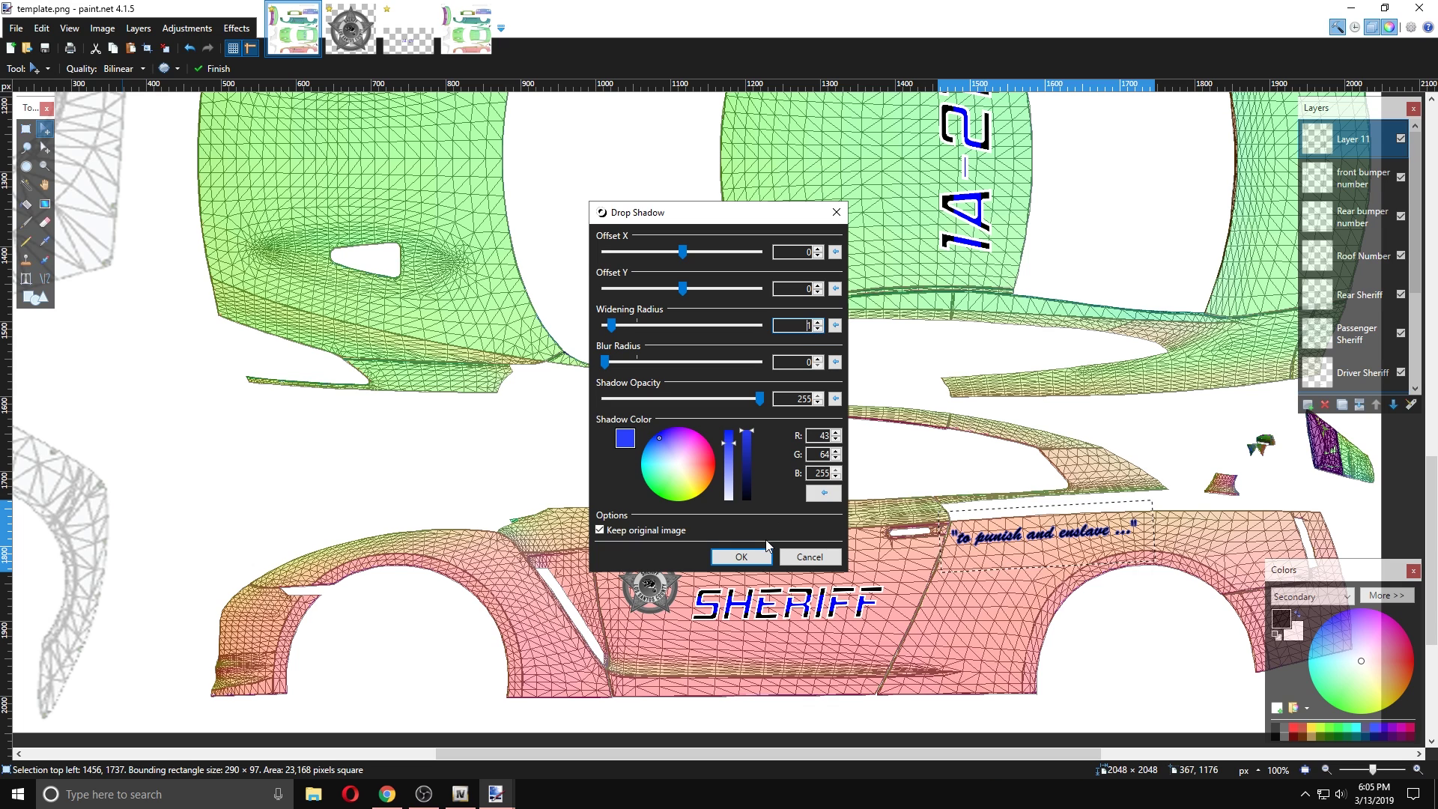
left_click(743, 557)
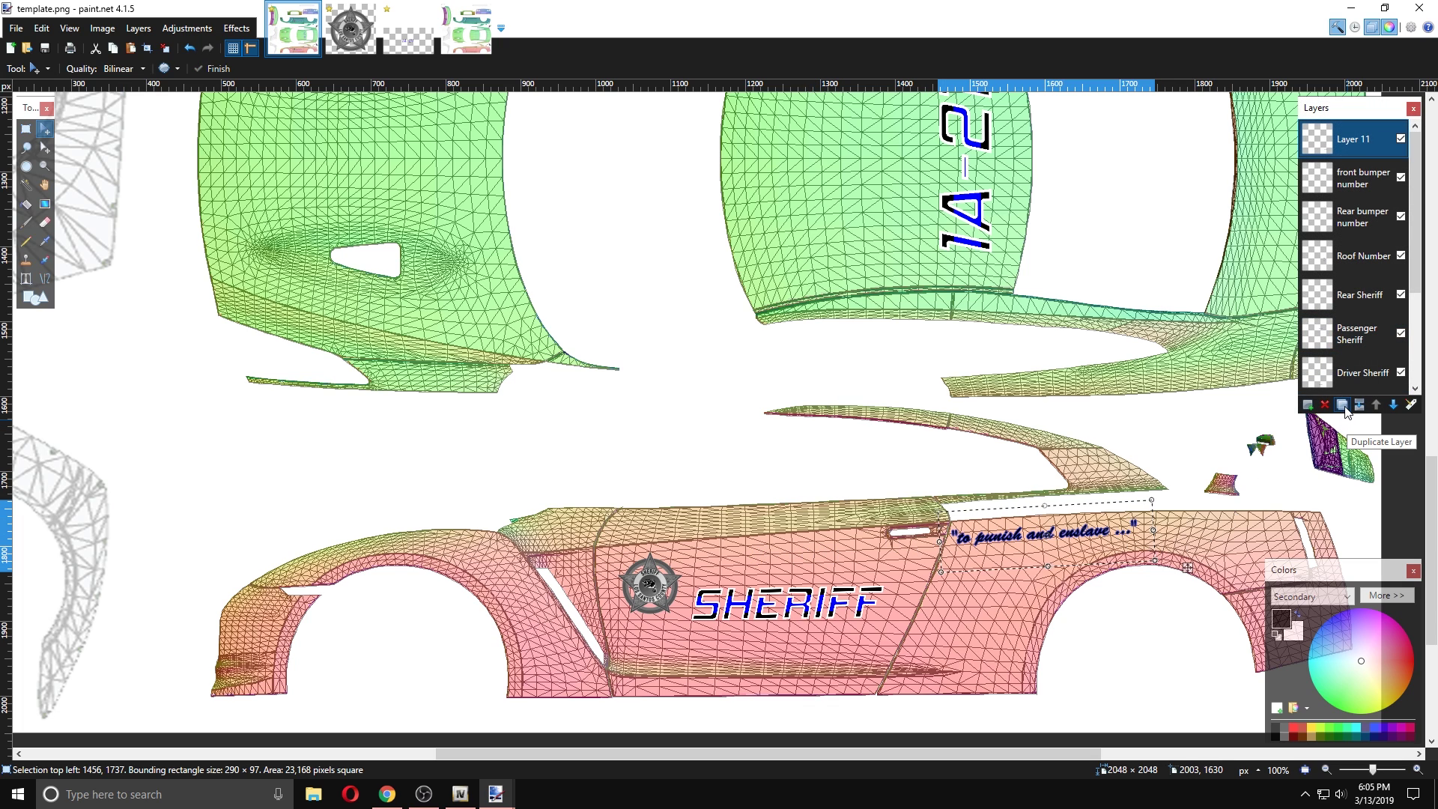
- Duplicate the slogan's layer and rotate the copy about 180 degrees
left_click(1342, 405)
left_click_drag(1186, 567, 1198, 317)
left_click_drag(1168, 230, 879, 343)
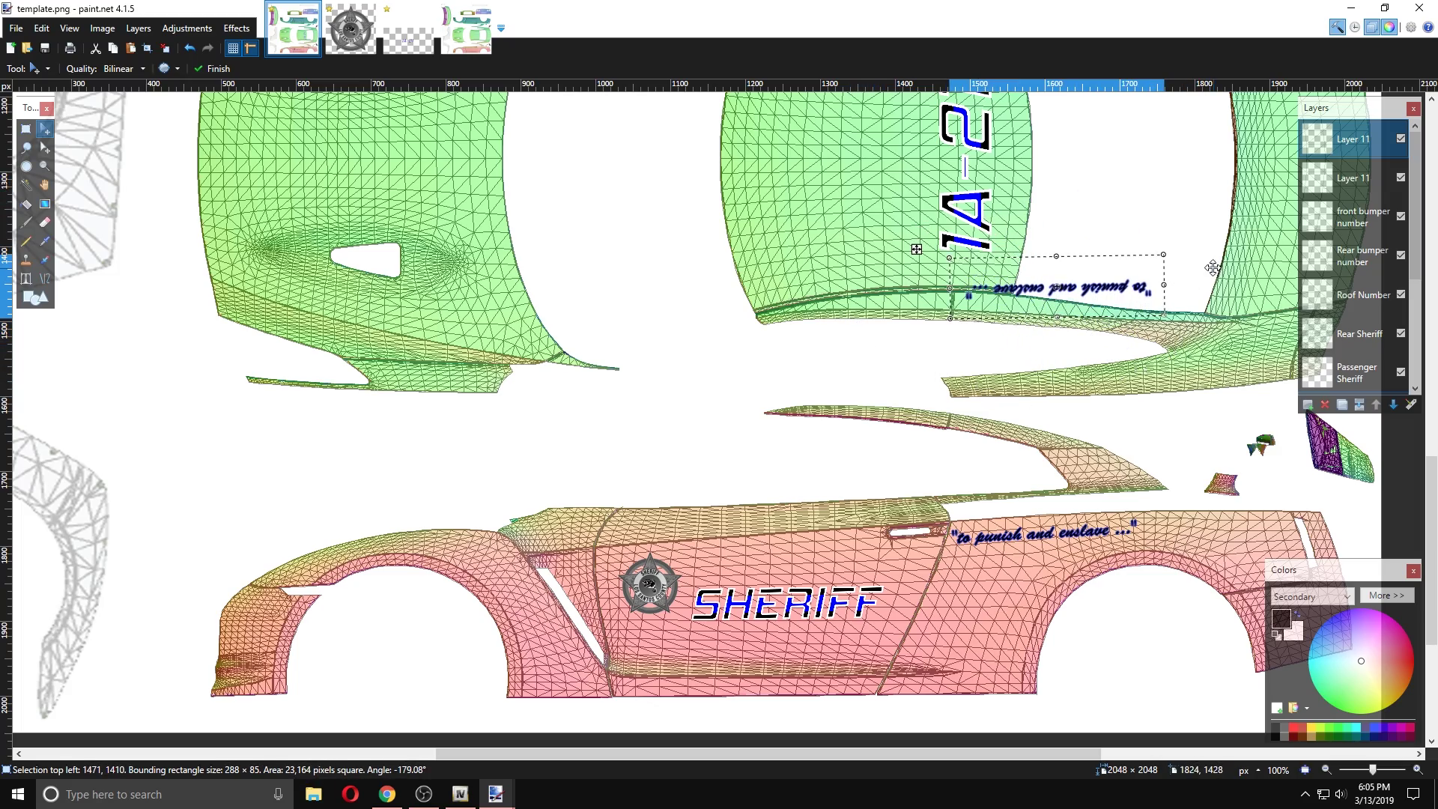
- Place the slogan copy behind the door handle on the upside-down car side, angled at about 177 degrees to follow the body line
mouse_move(1212, 267)
left_mouse_down()
mouse_move(1216, 161)
mouse_move(1271, 392)
mouse_move(1240, 765)
mouse_move(1226, 672)
mouse_move(1240, 567)
mouse_move(1209, 477)
mouse_move(1223, 60)
mouse_move(1202, 434)
mouse_move(1158, 420)
left_mouse_up()
scroll(1216, 161, "up", 10)
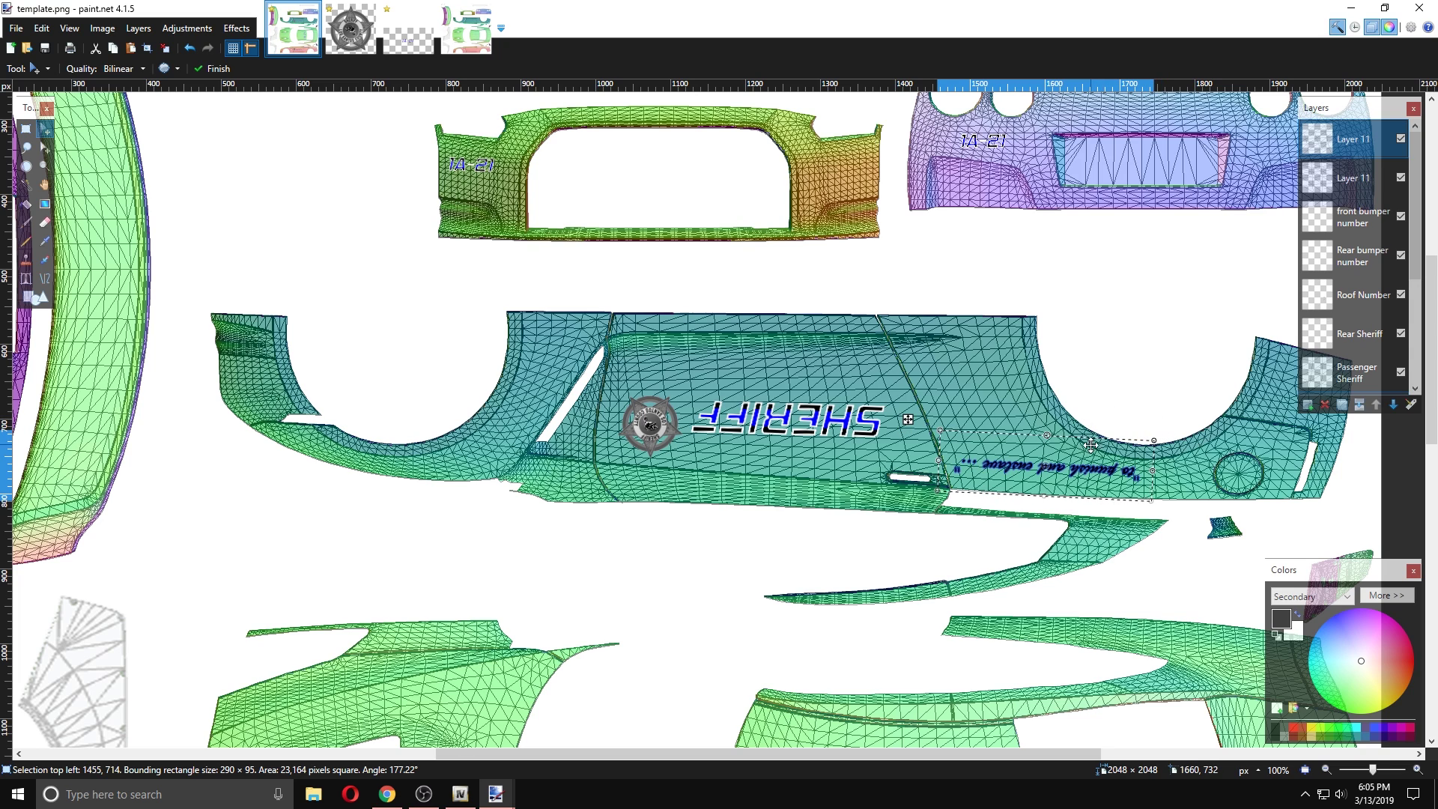
left_click_drag(1090, 455, 1089, 459)
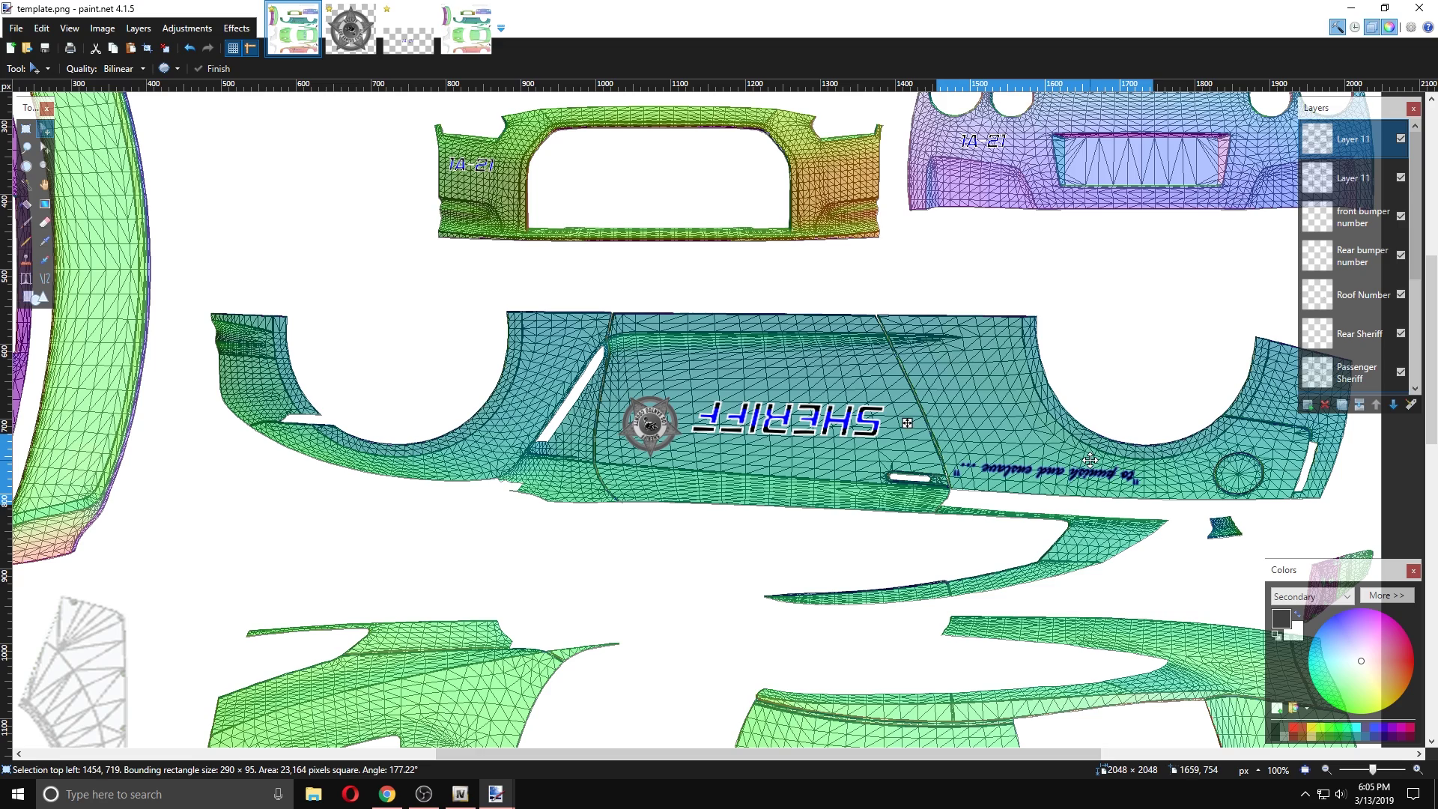
scroll(1089, 459, "down", 10)
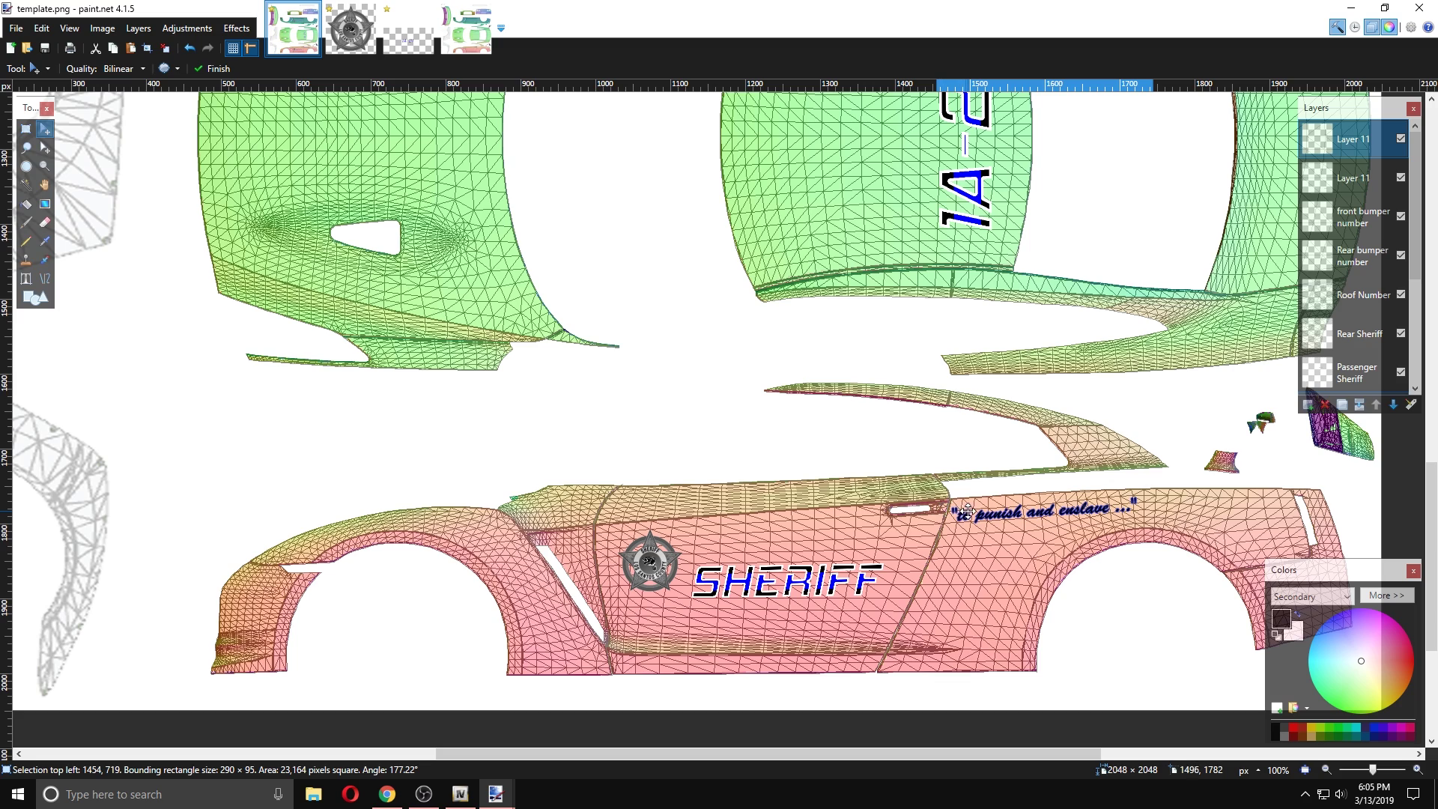
scroll(1108, 411, "up", 8)
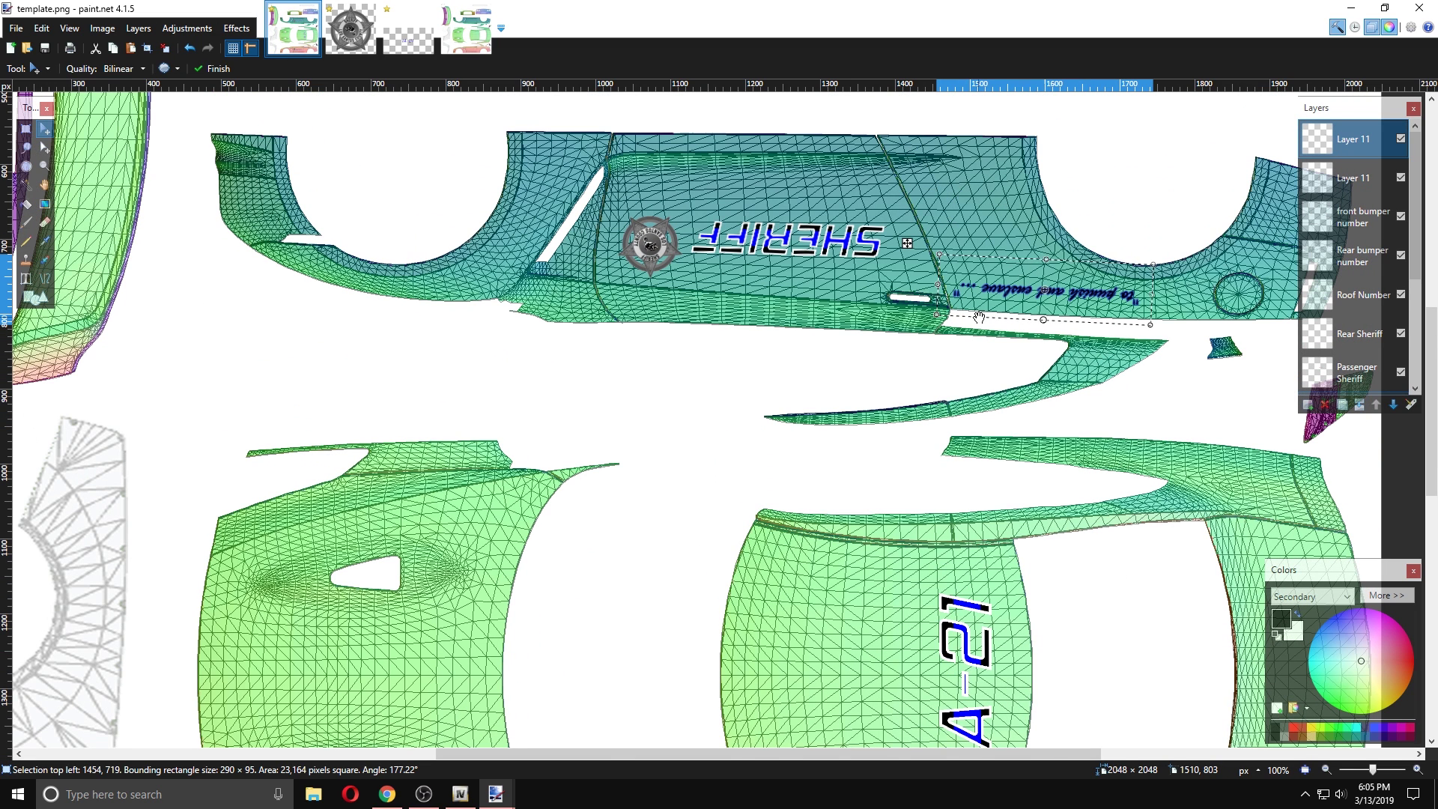
left_click_drag(1083, 284, 1082, 288)
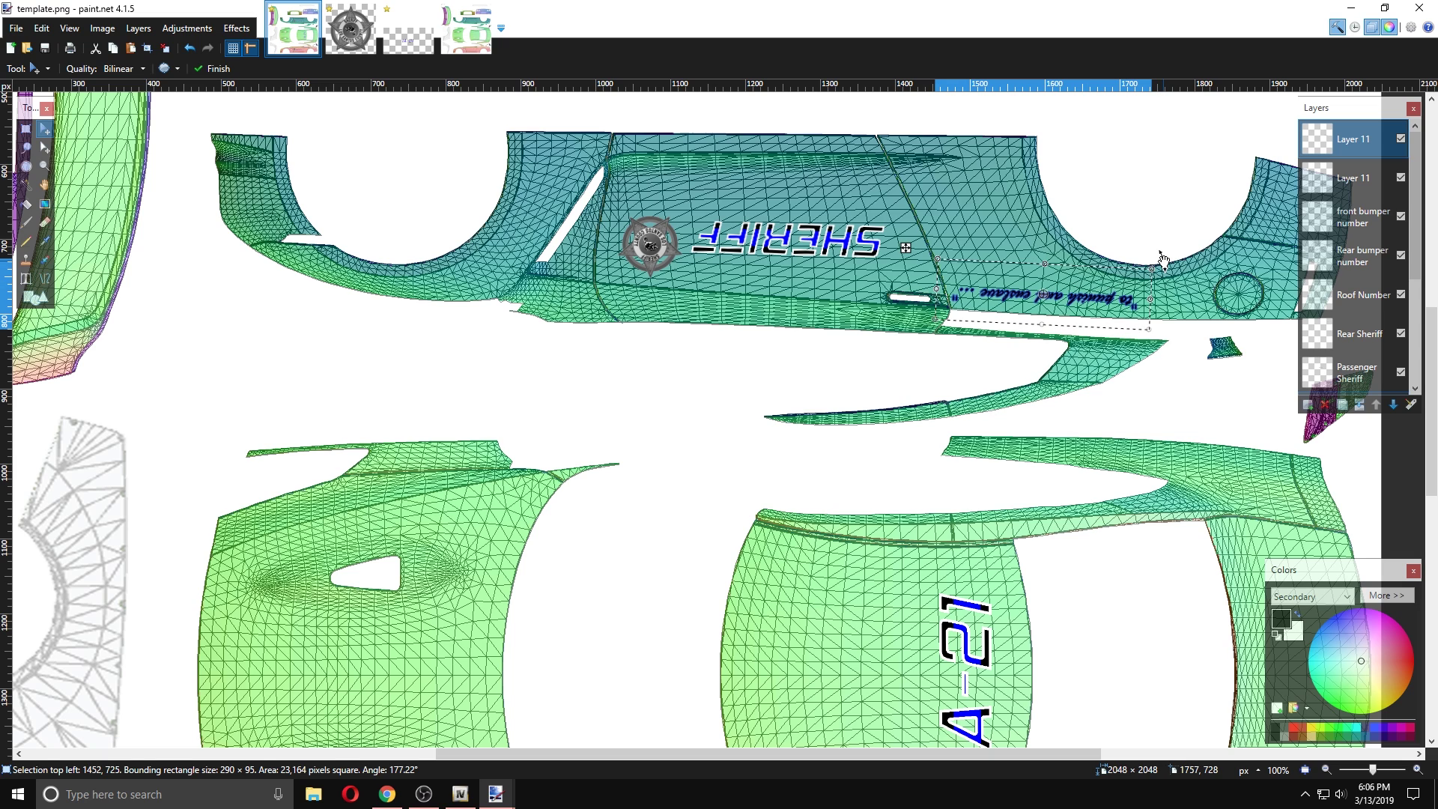
key("ctrl+d")
left_click_drag(1094, 291, 1094, 292)
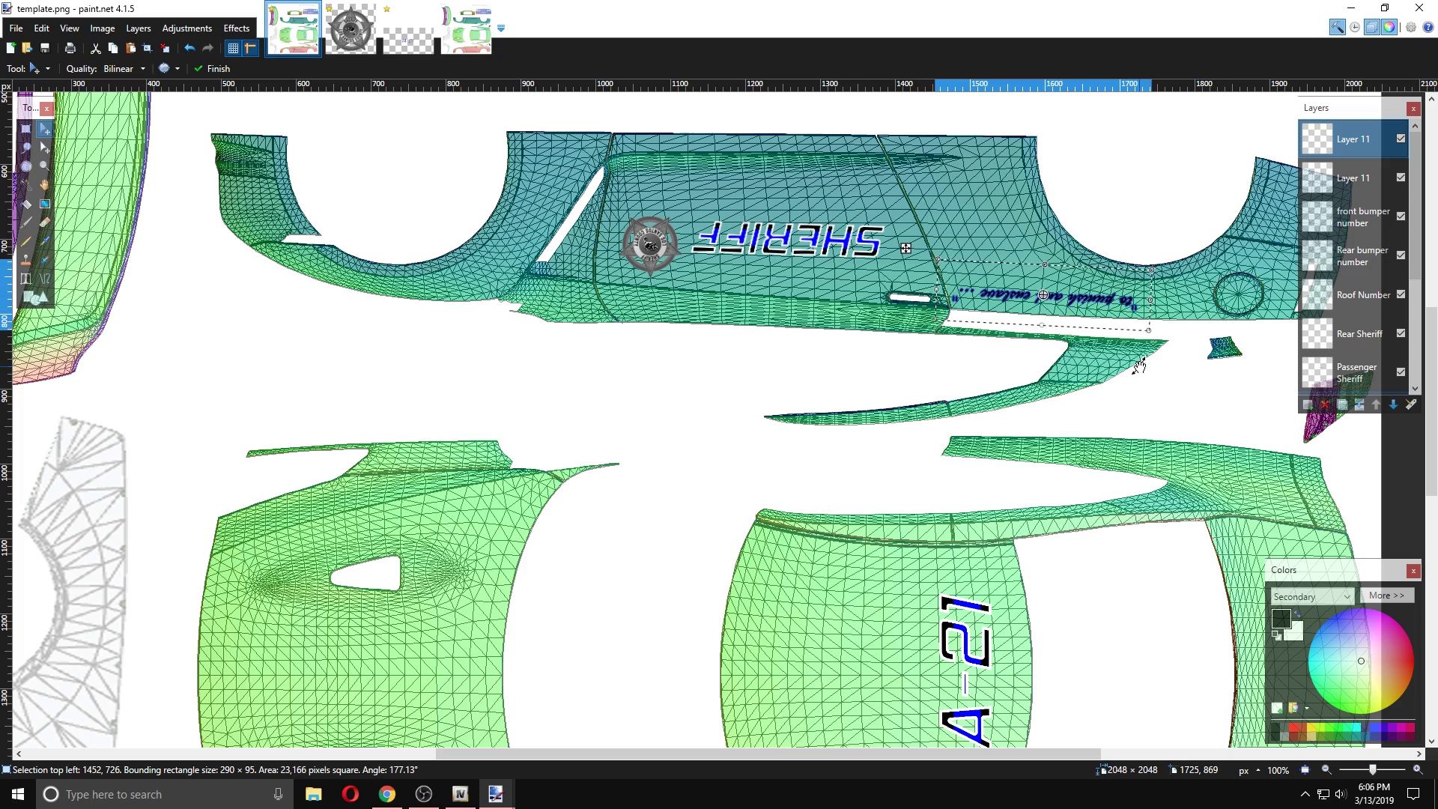
- Compare the slogan's placement on both car sides, clear the selection, and show the black Layer 3 behind the lettering
scroll(1139, 366, "down", 5)
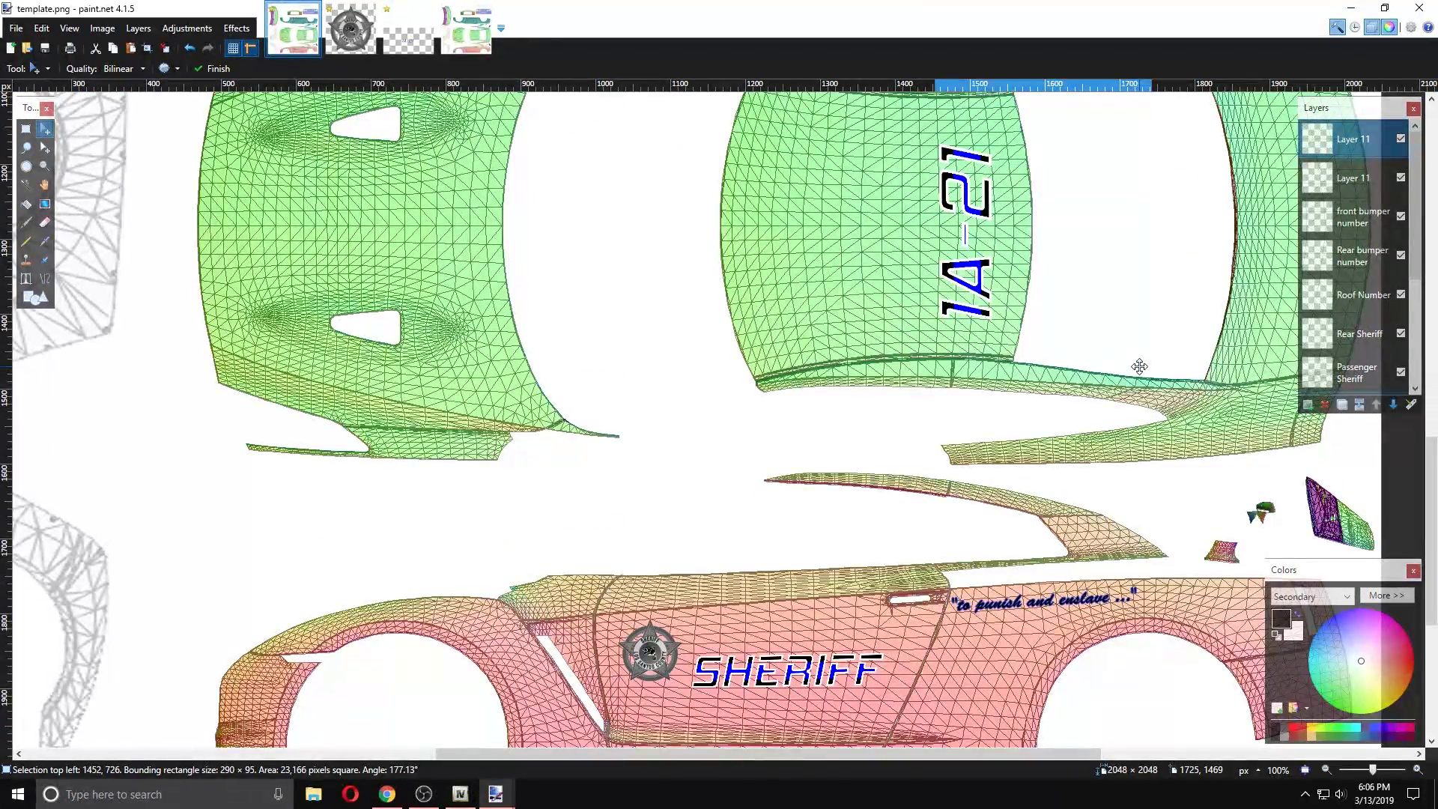
scroll(1138, 366, "down", 2)
scroll(1138, 366, "up", 3)
scroll(1139, 366, "down", 3)
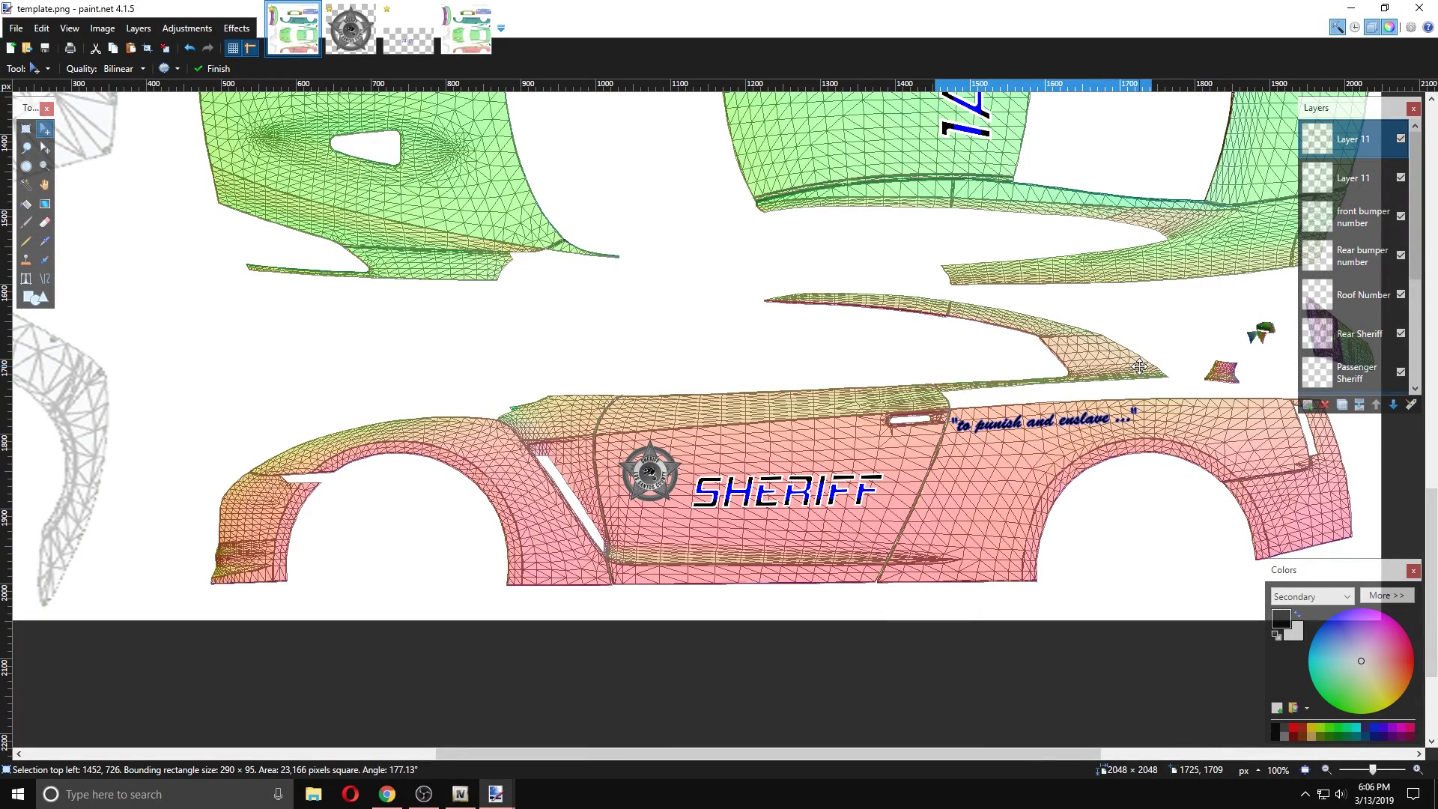
scroll(1139, 364, "up", 1)
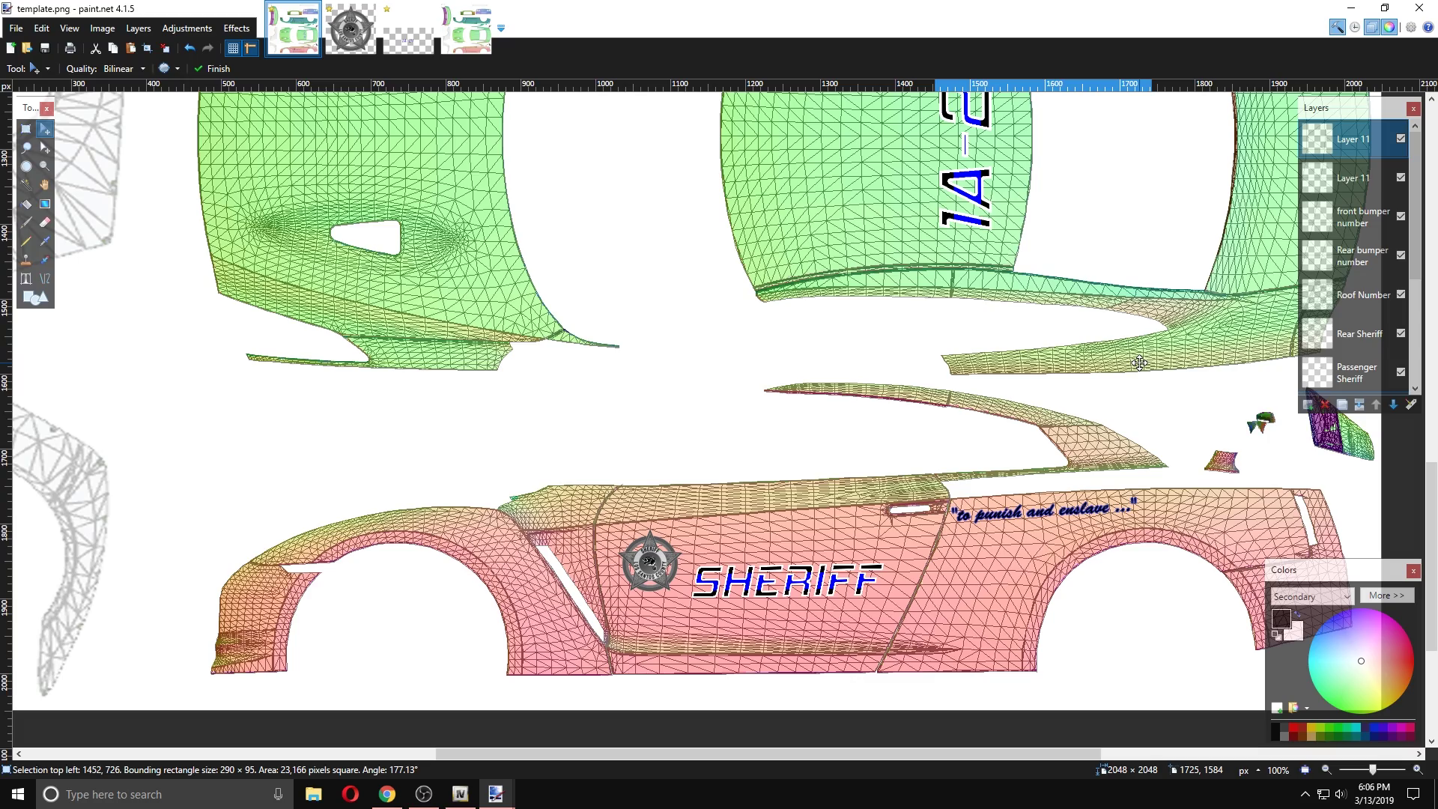
scroll(1138, 363, "up", 7)
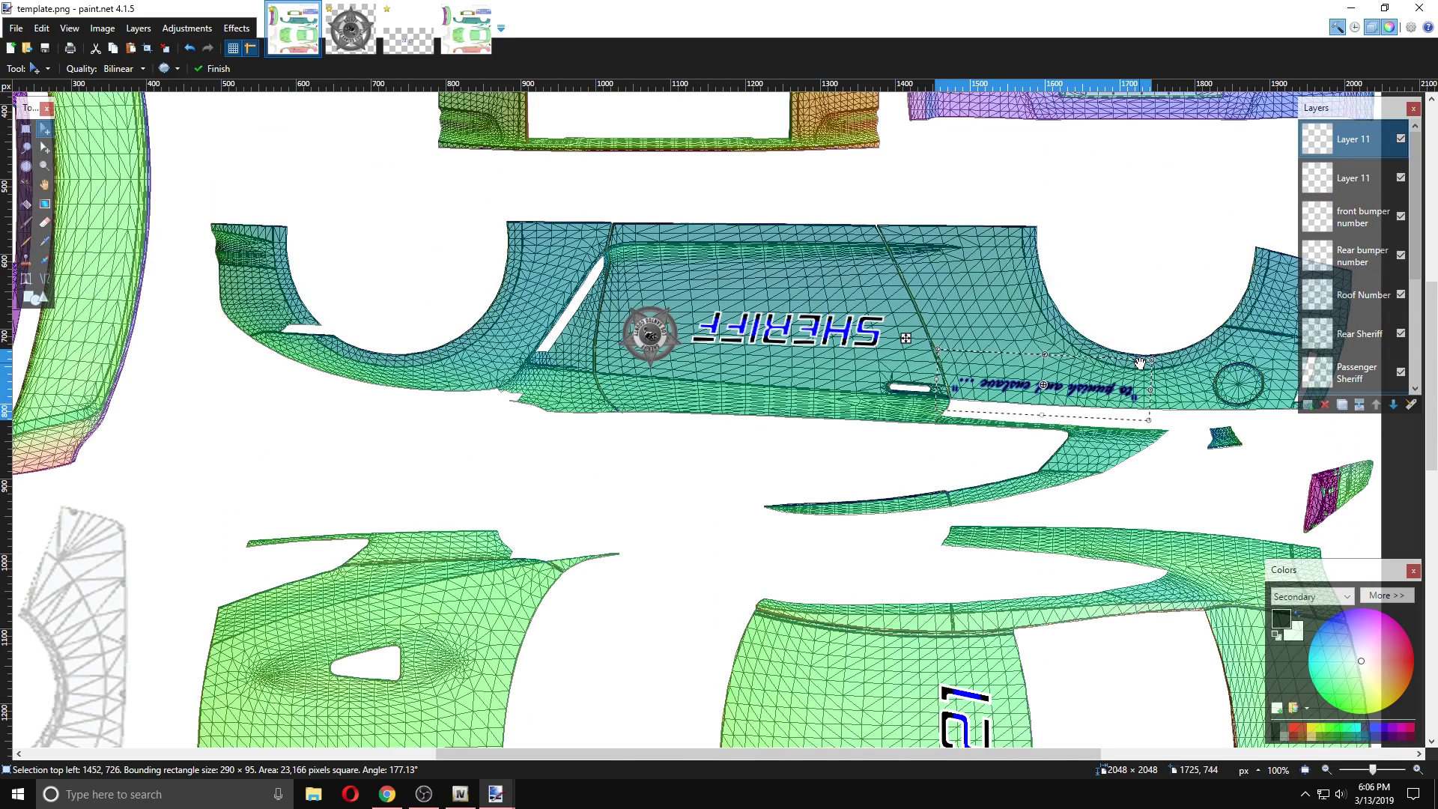
left_click(25, 129)
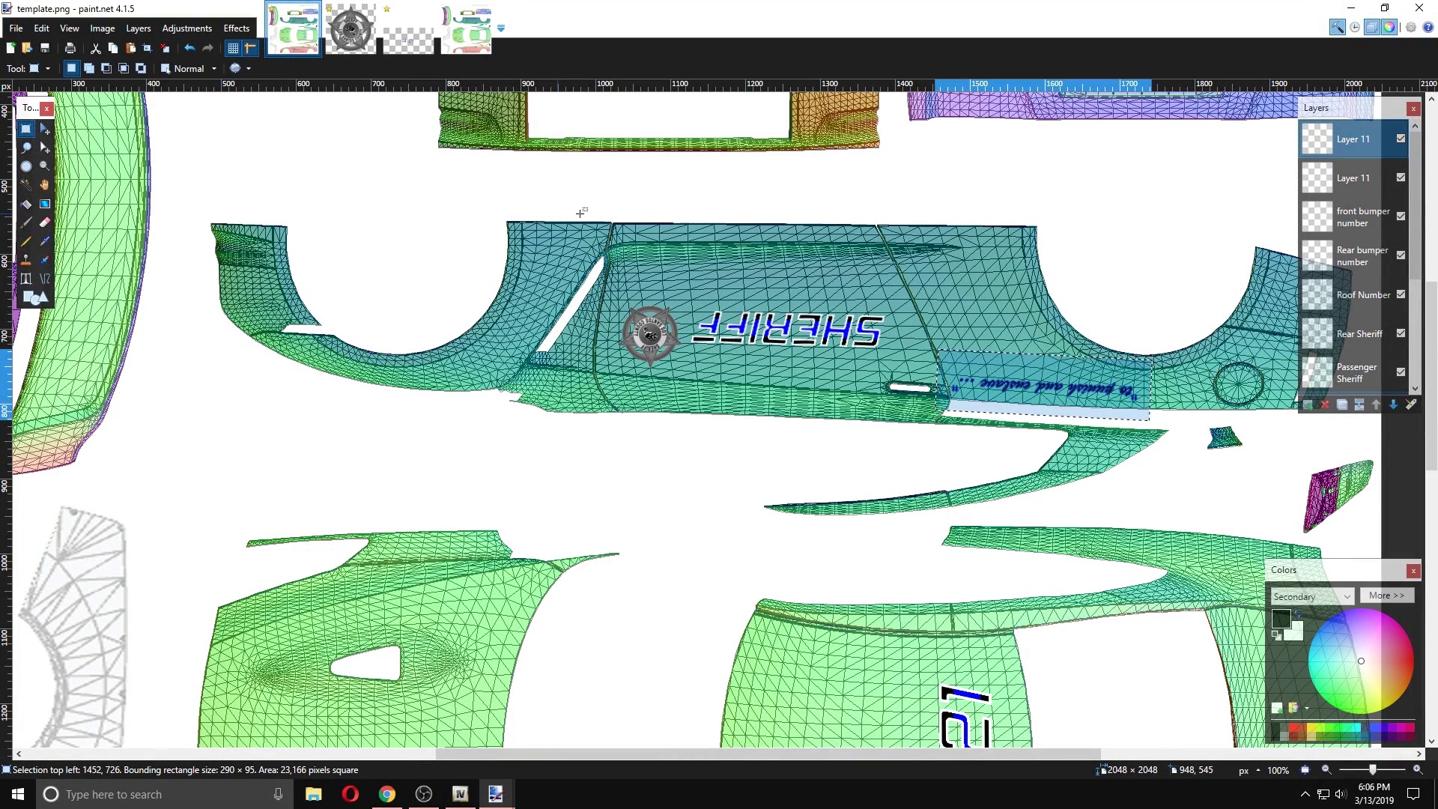
key("ctrl+d")
scroll(1338, 369, "down", 3)
left_click(1400, 336)
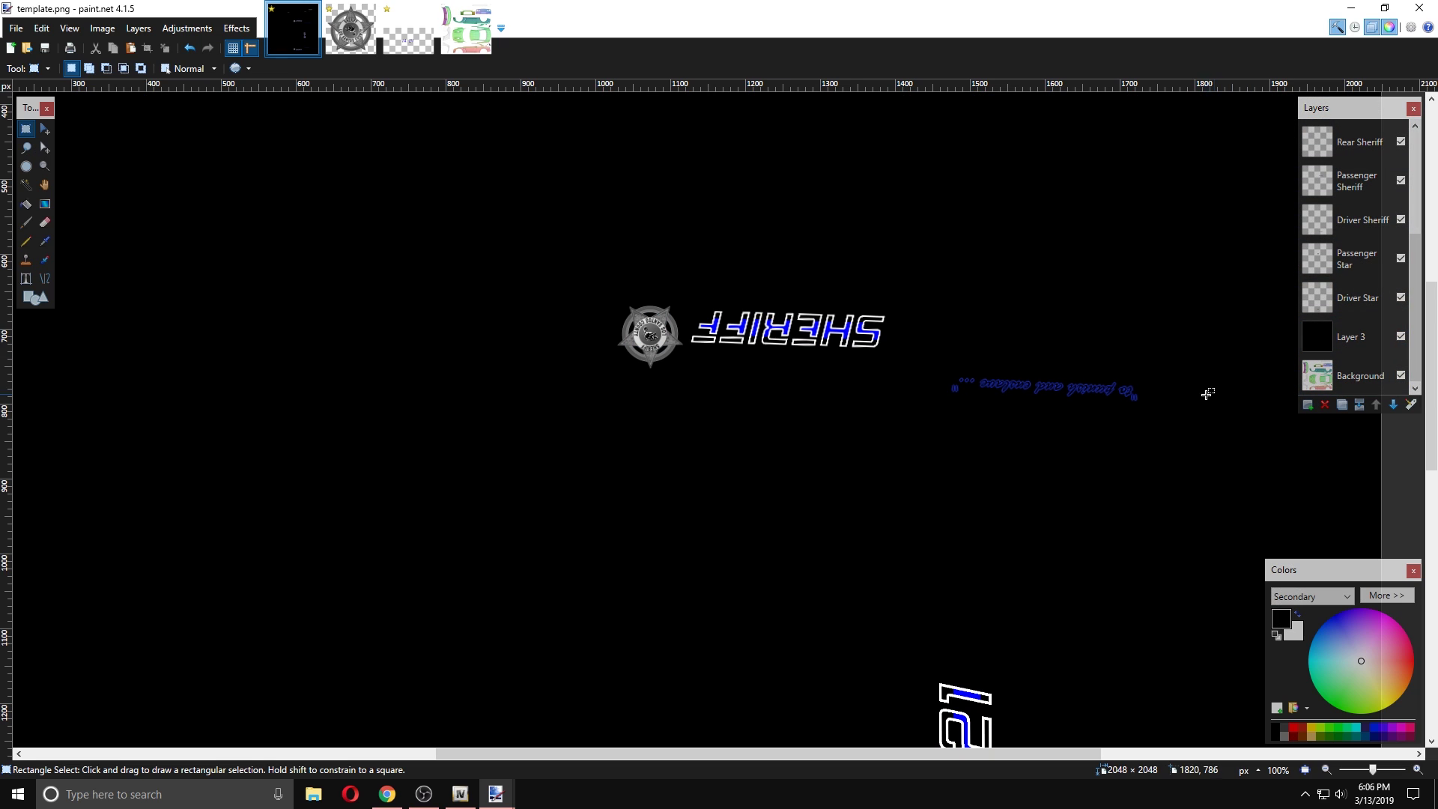
scroll(990, 411, "down", 10)
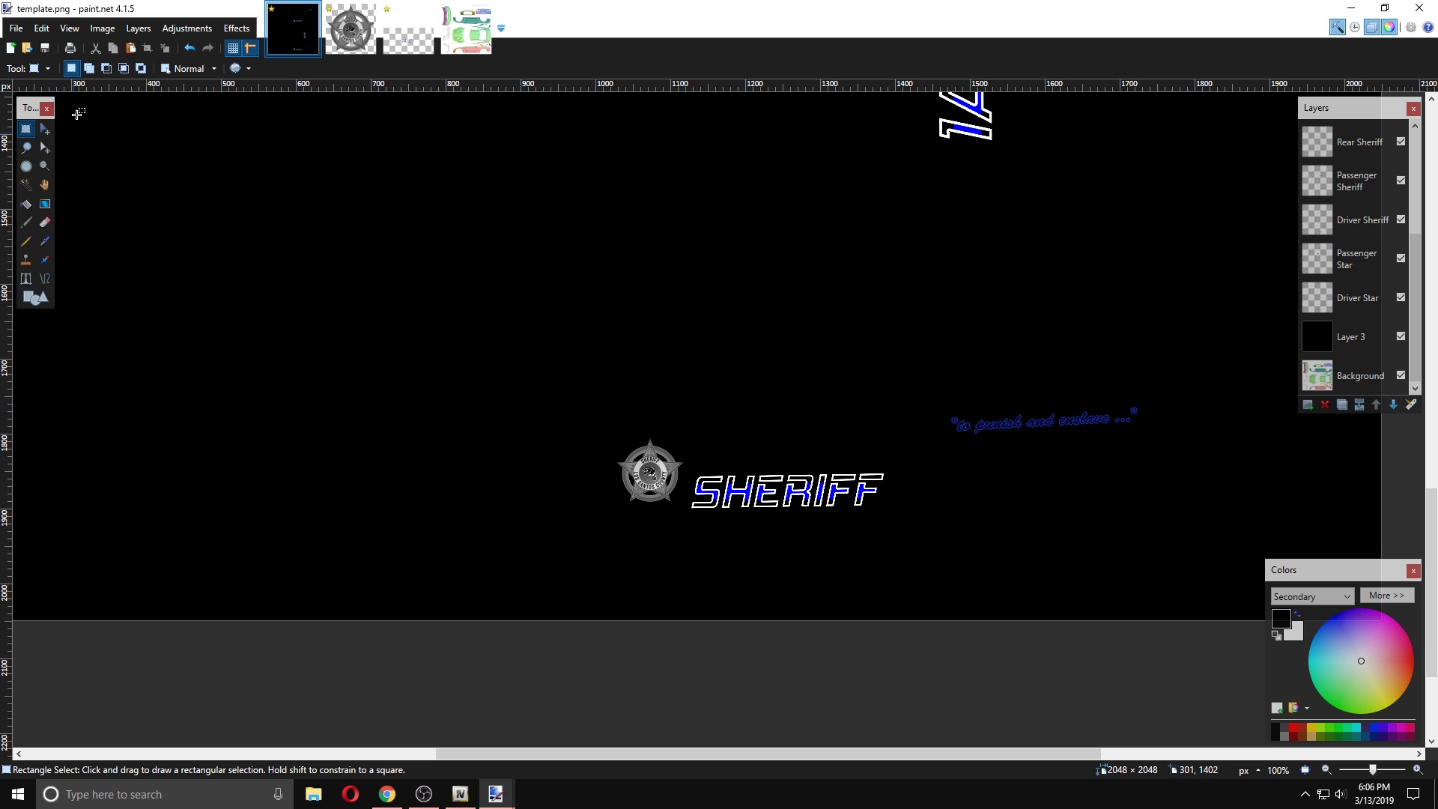
- Save the layered livery to the Desktop as a paint.net file named "new gtr"
left_click(15, 28)
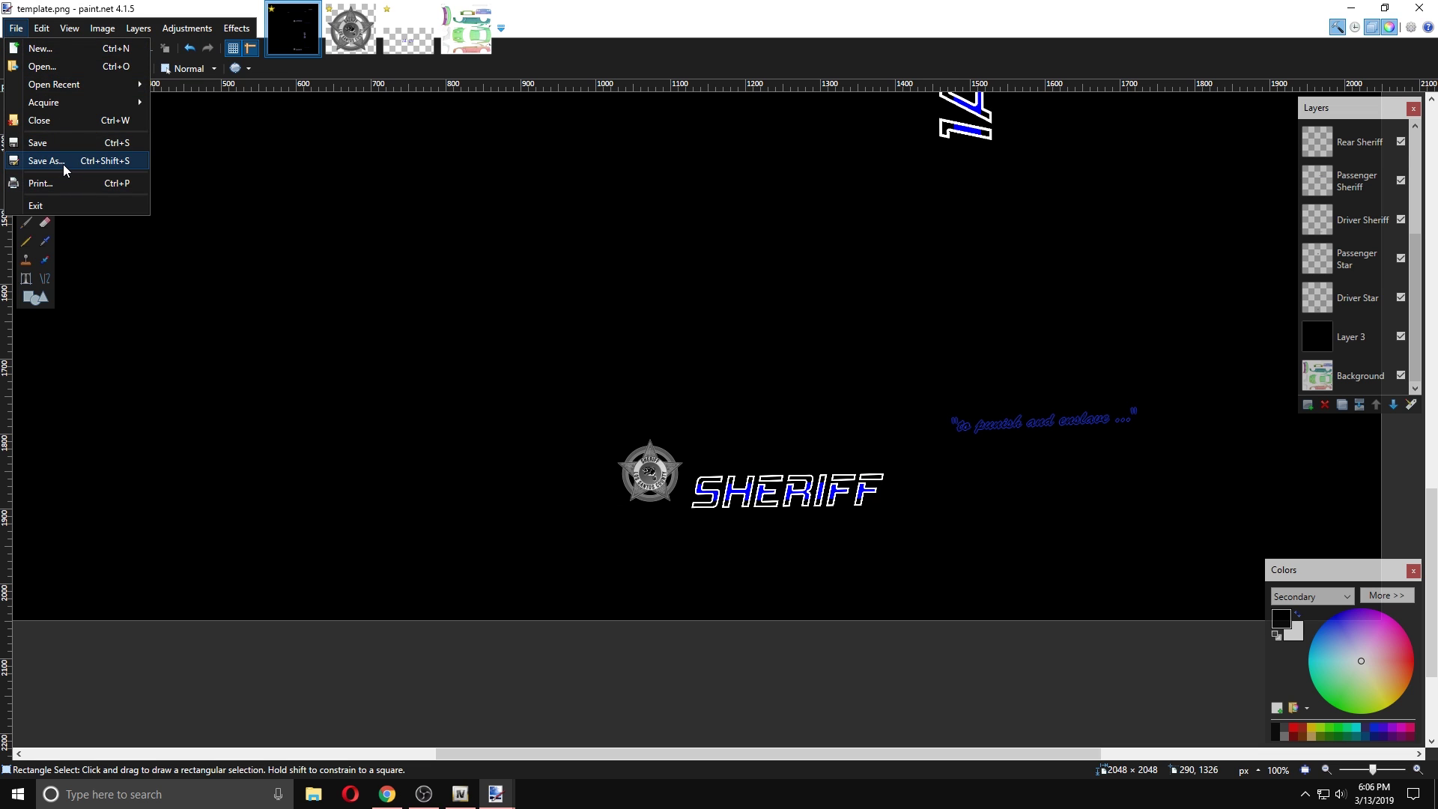
left_click(46, 161)
type("new gtr")
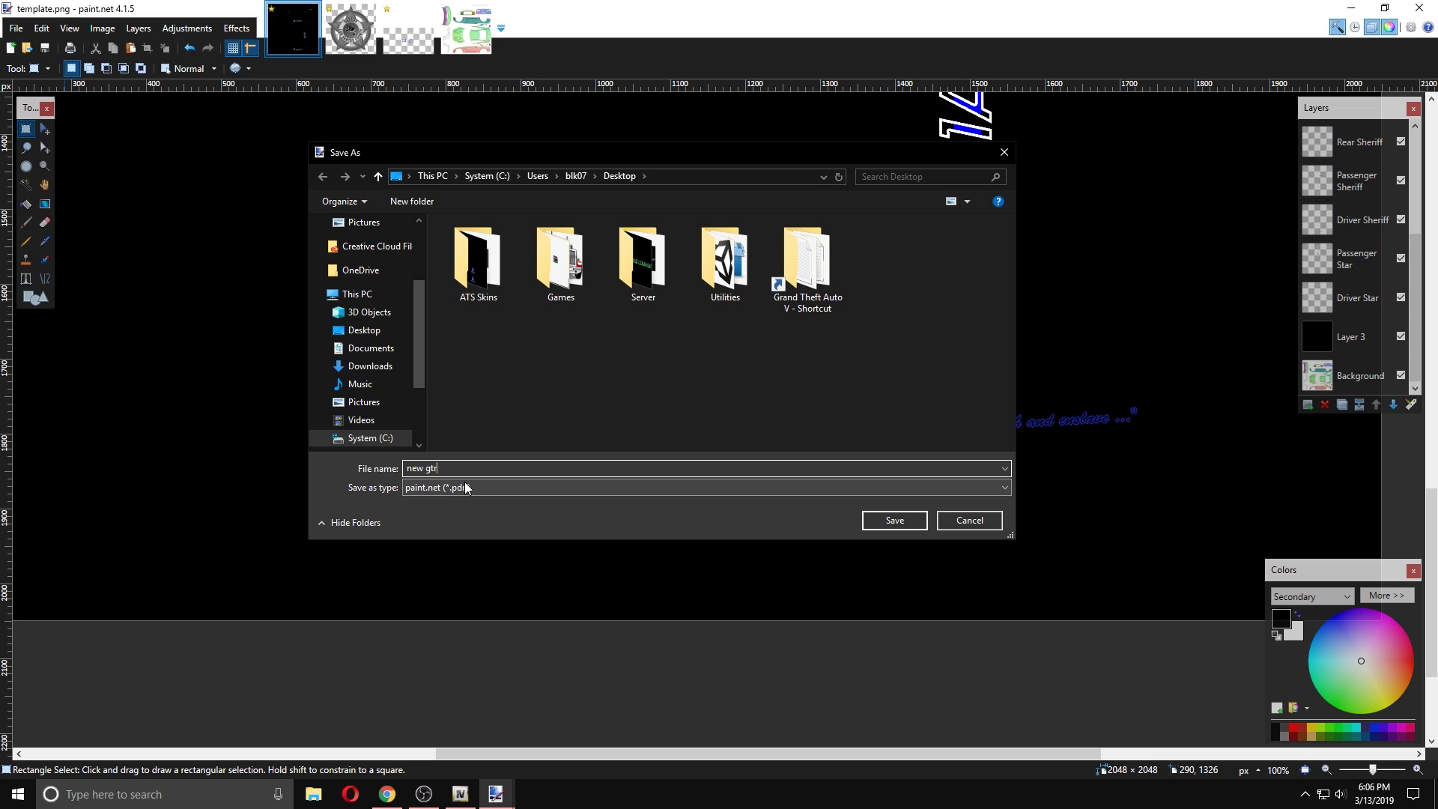
left_click(891, 520)
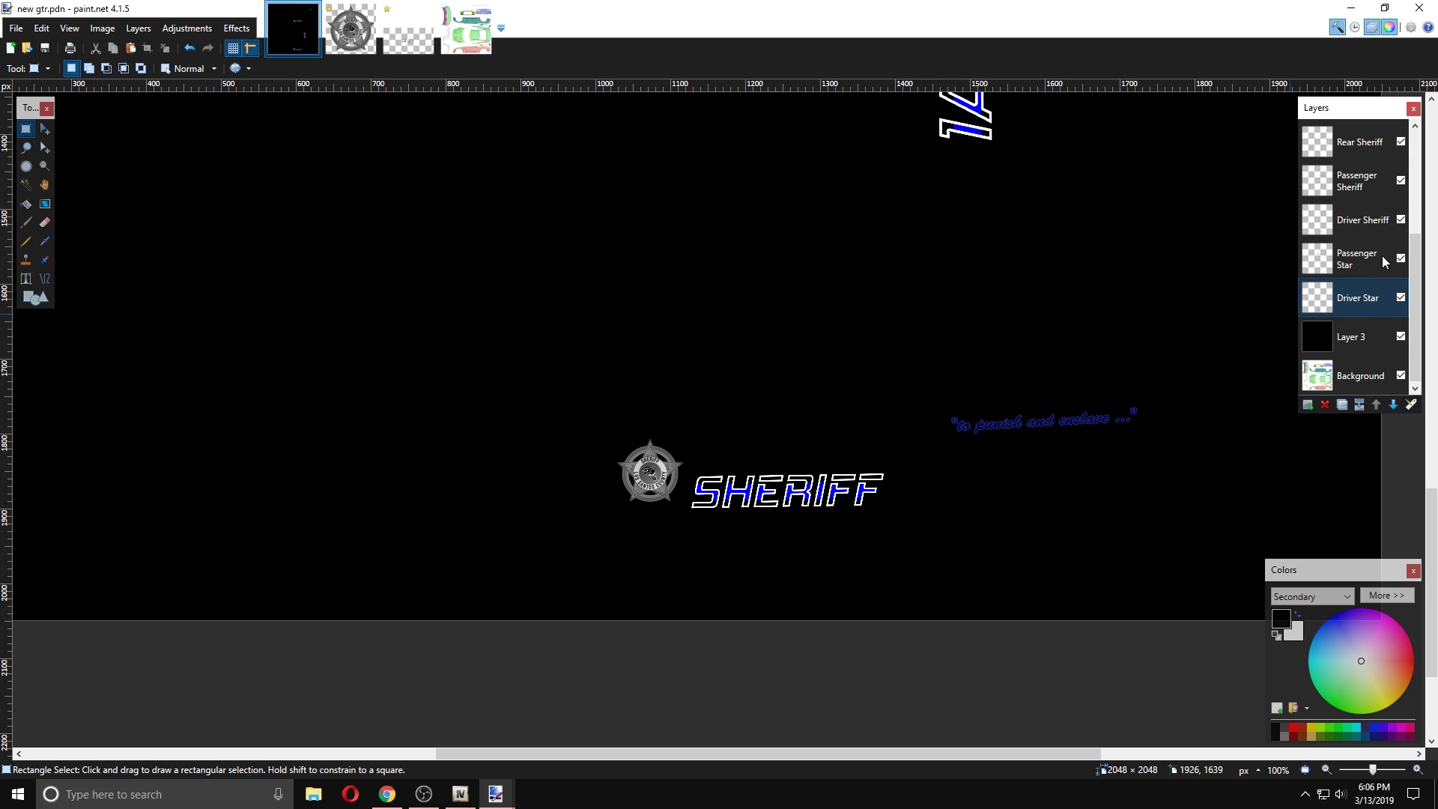
- Rename the two slogan layers both called Layer 11 as "passenger enslave" for the upper one and "driver enslave" for the lower one
scroll(1355, 244, "up", 3)
left_click(1370, 135)
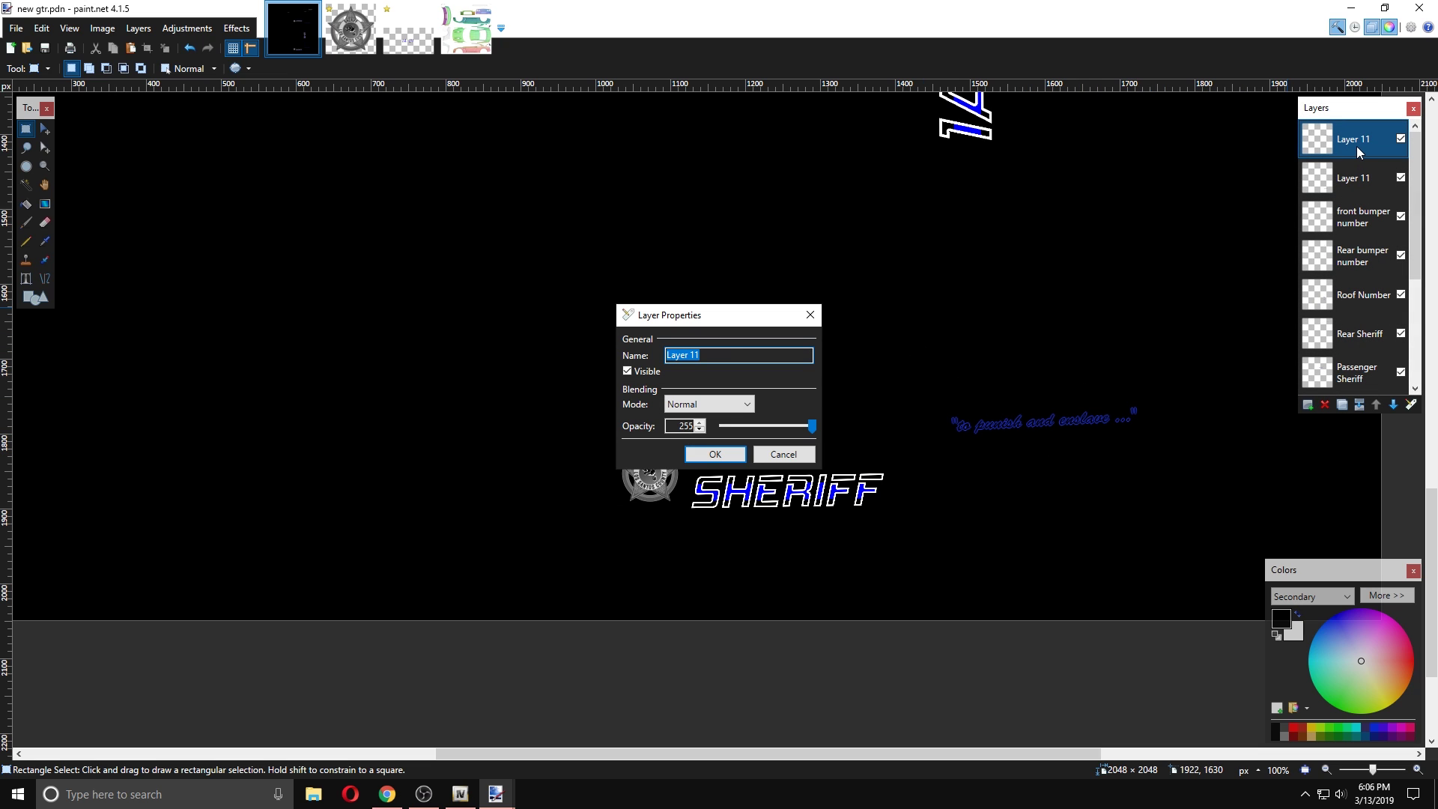
type("passeng")
key("Return")
double_click(1383, 178)
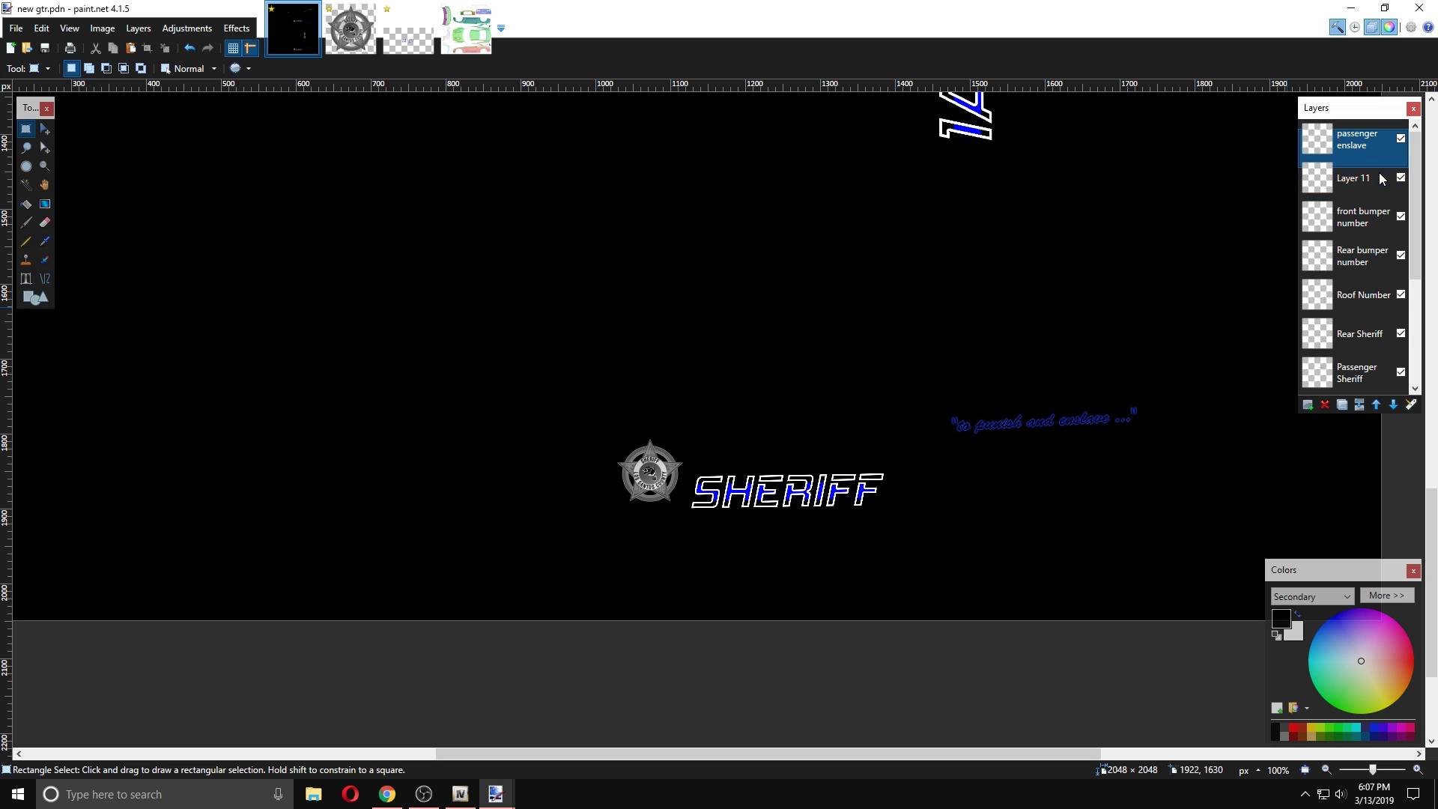
type("iv")
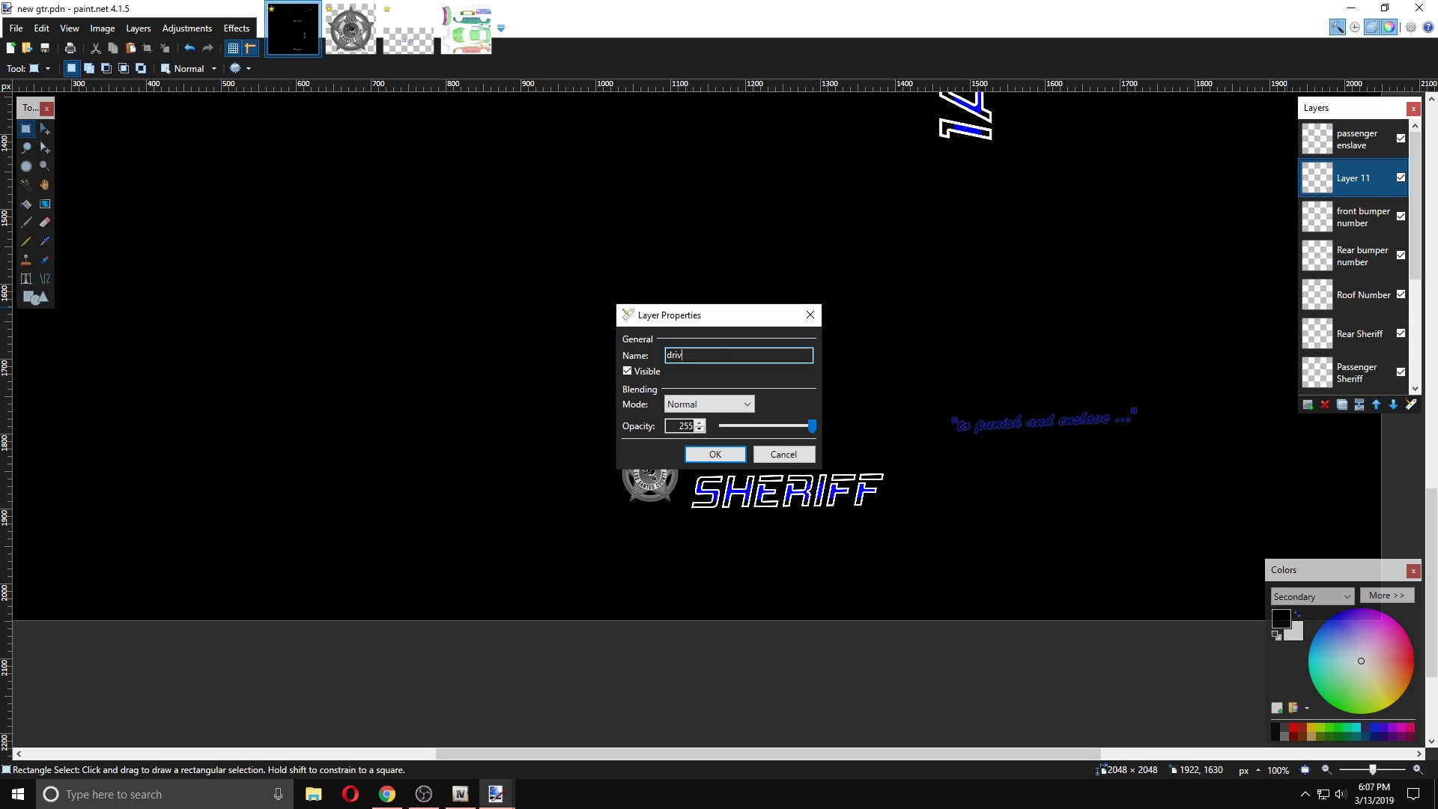
type("er enslave")
key("Return")
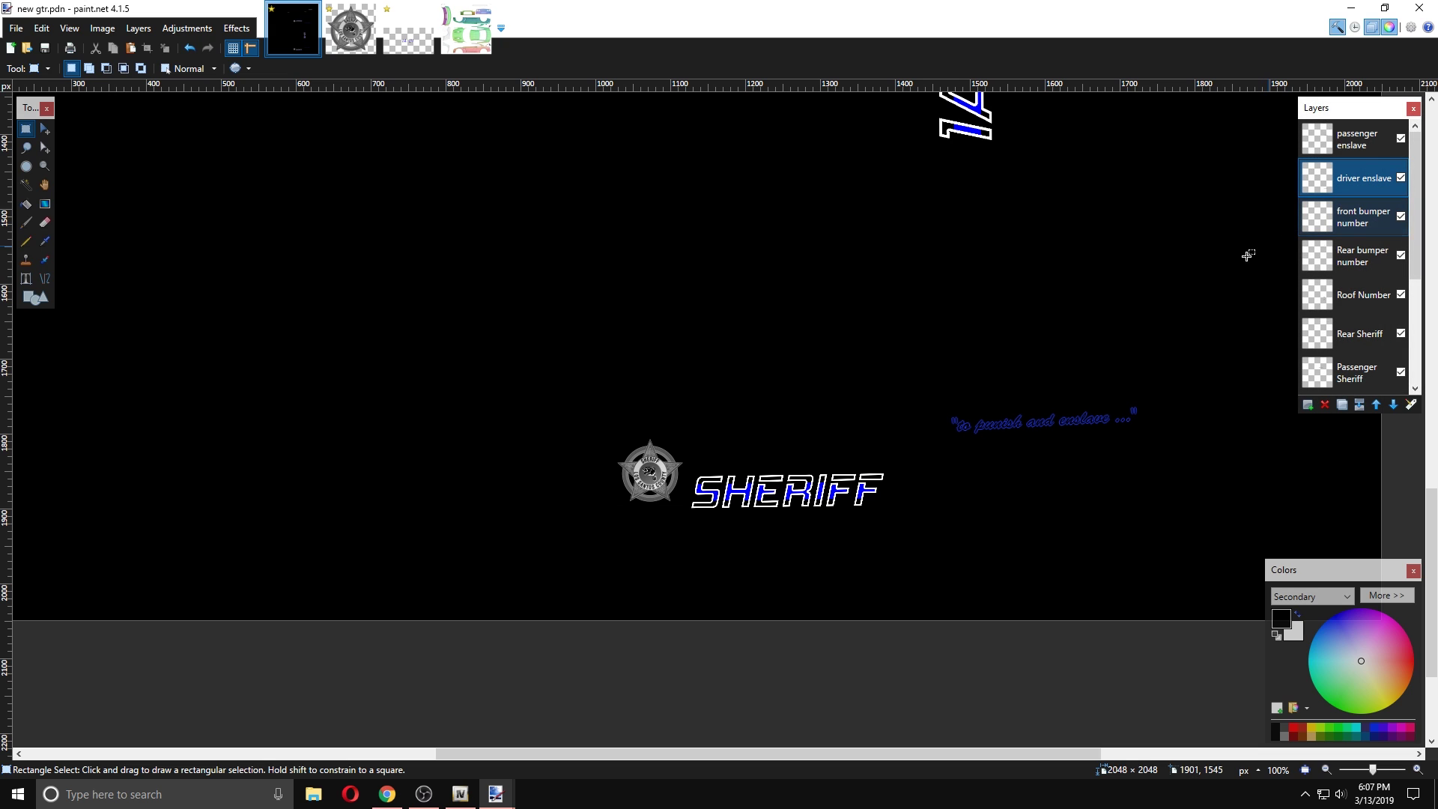
- Save a flattened PNG copy of the livery to the Desktop as new gtr.png, using auto-detected bit depth
left_click(23, 30)
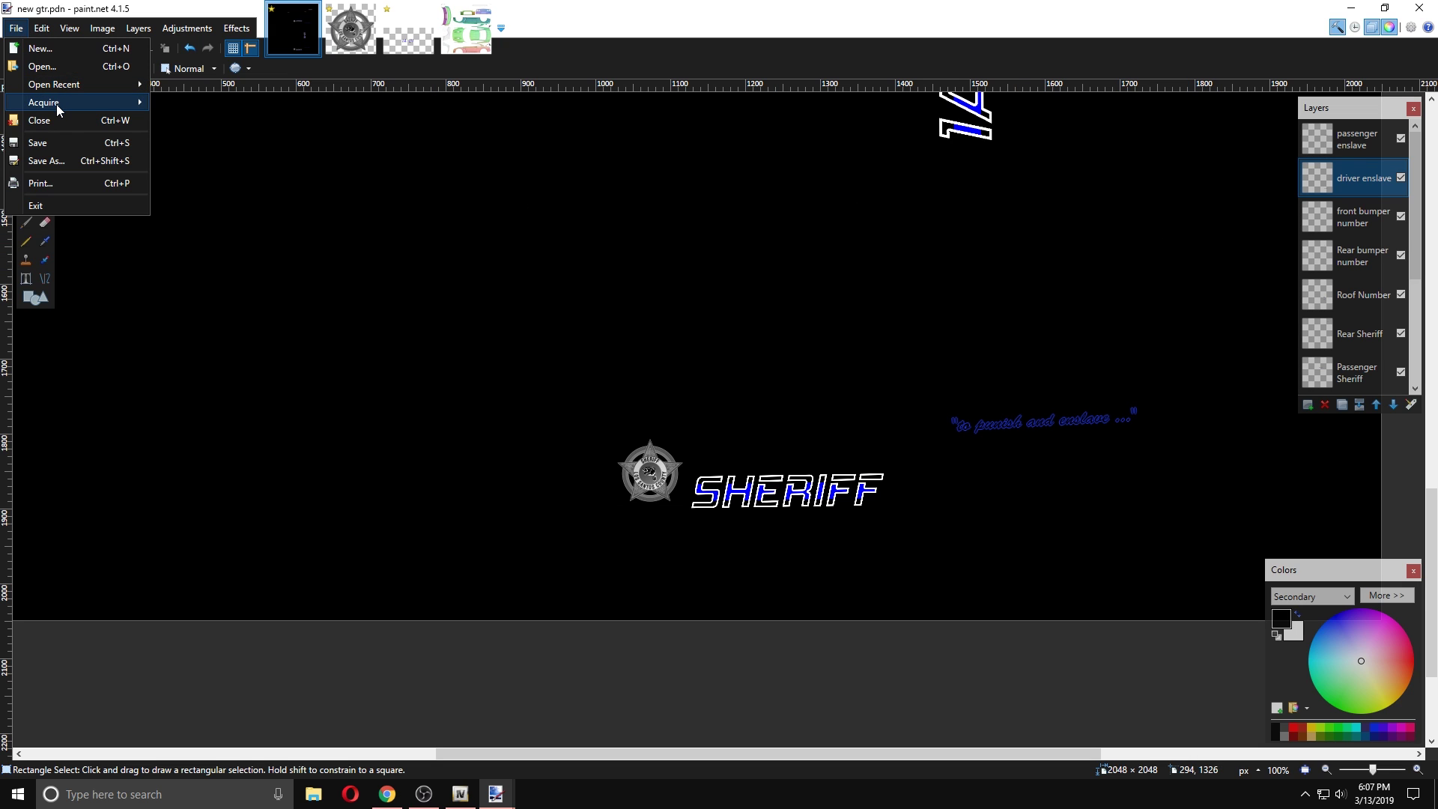
mouse_move(57, 104)
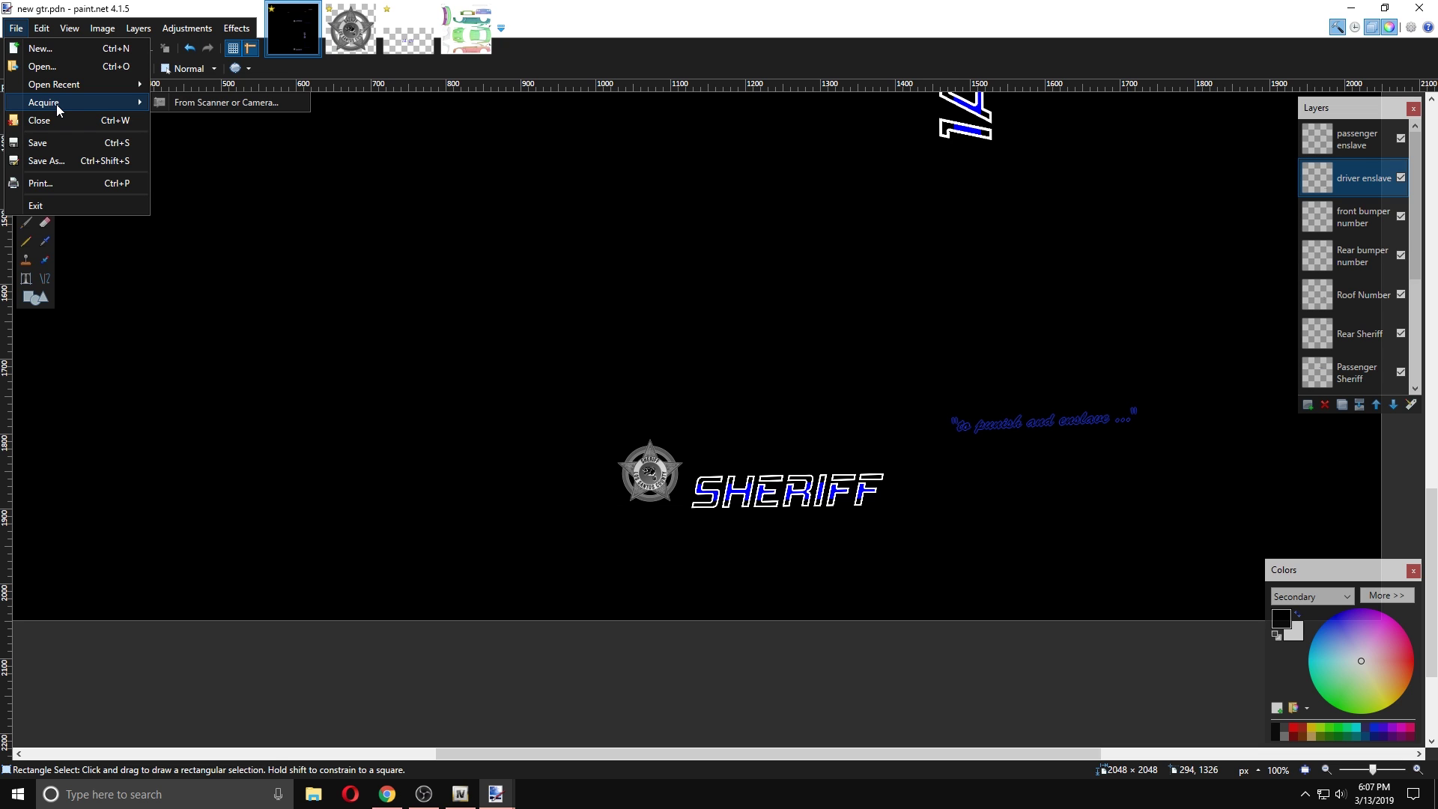
left_click(47, 160)
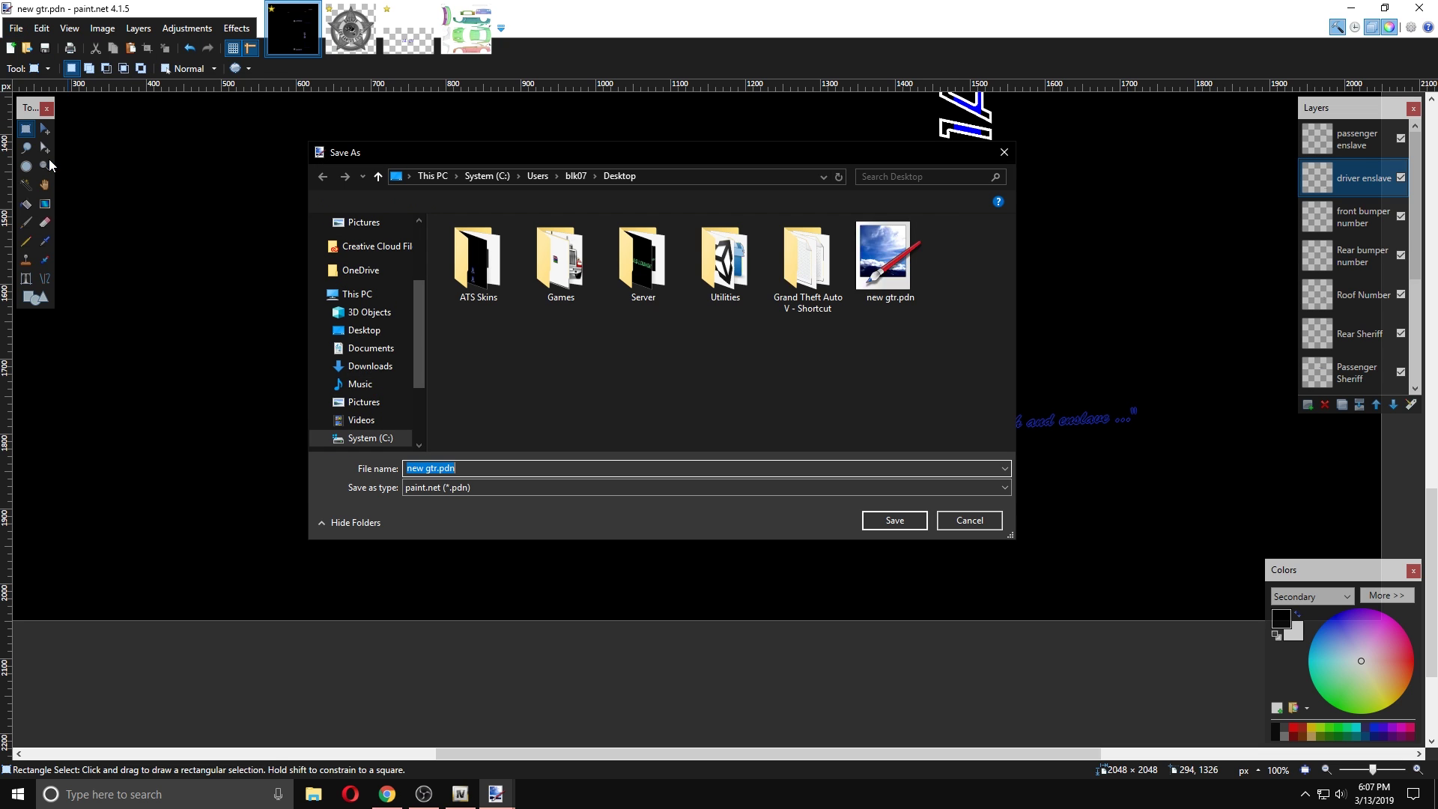
left_click(428, 490)
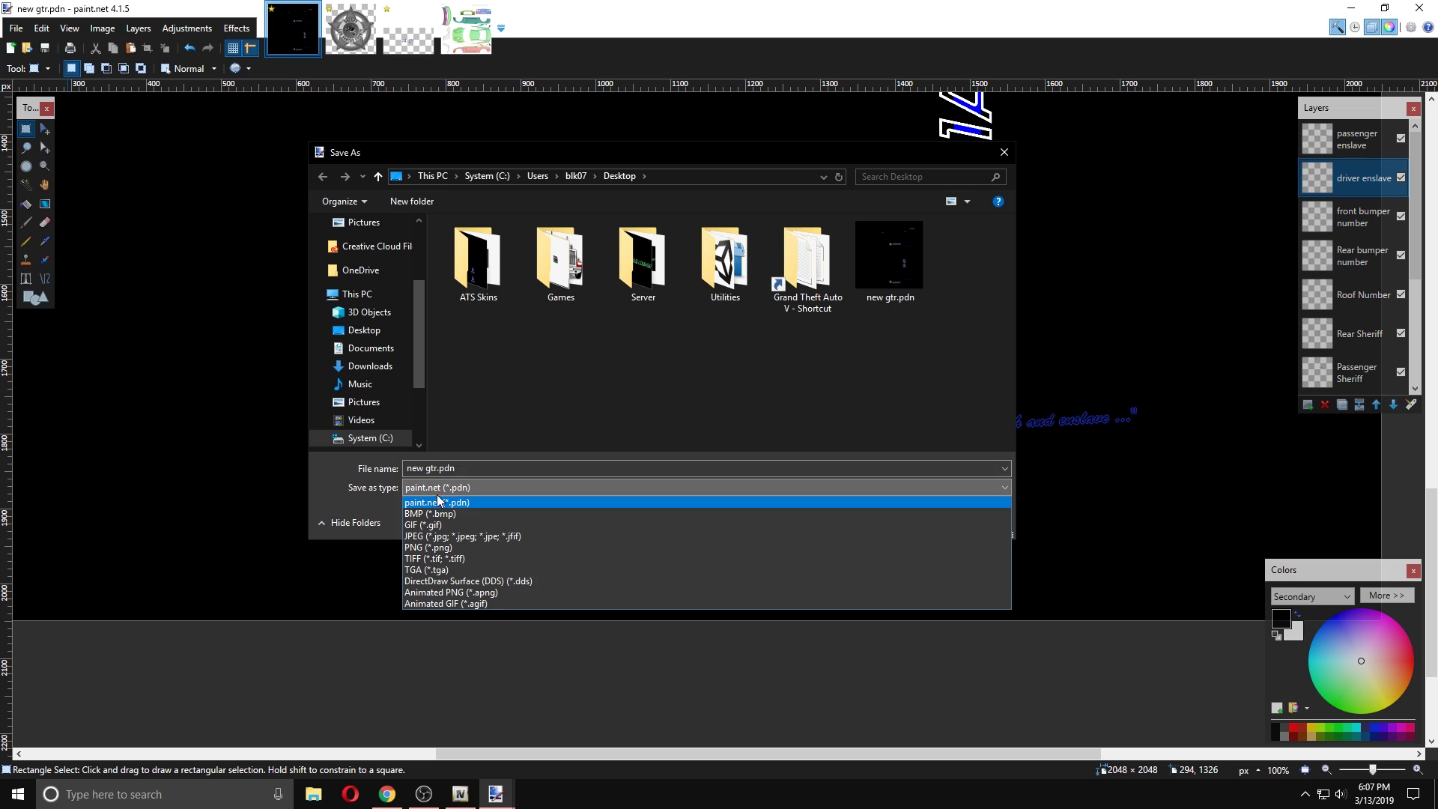
left_click(434, 548)
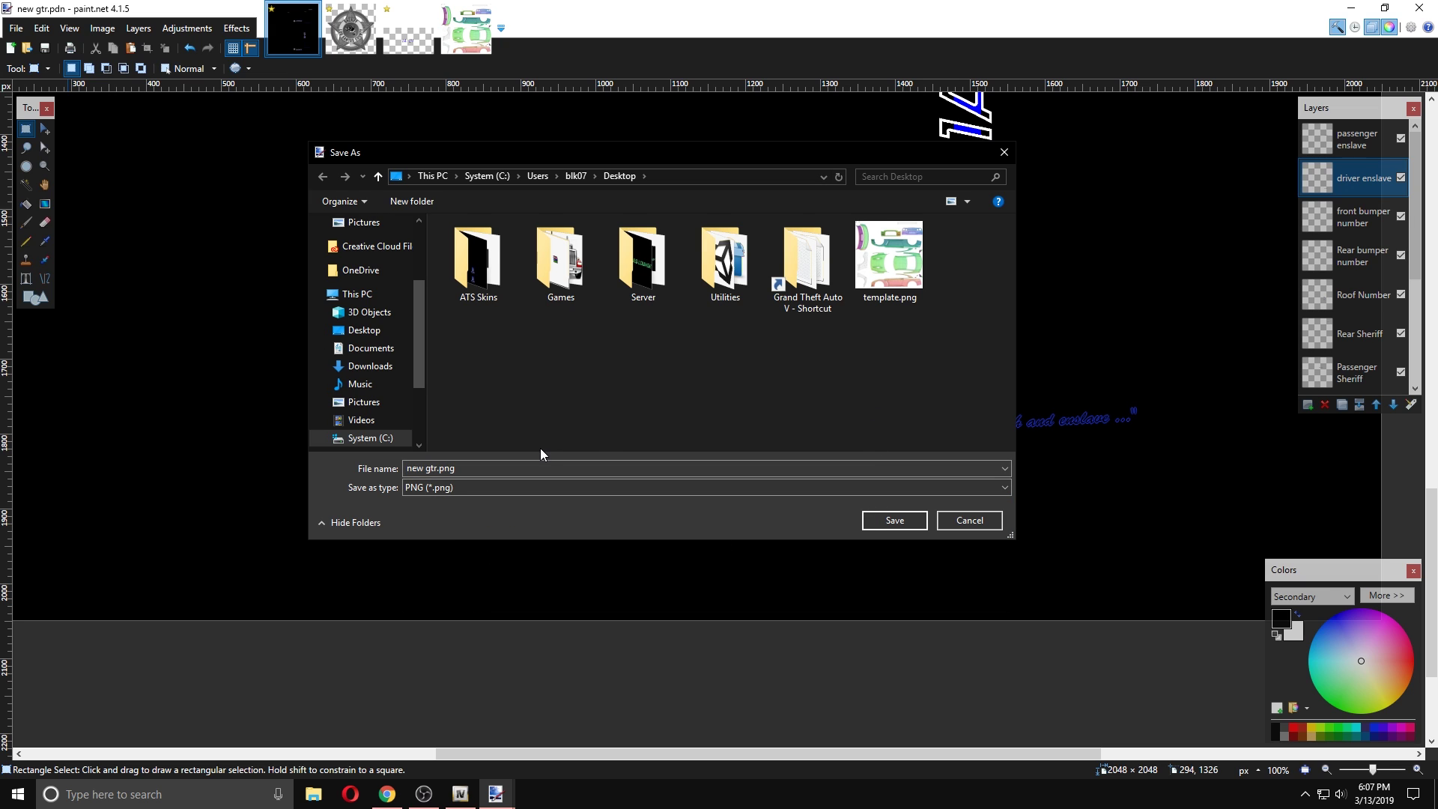
left_click(879, 520)
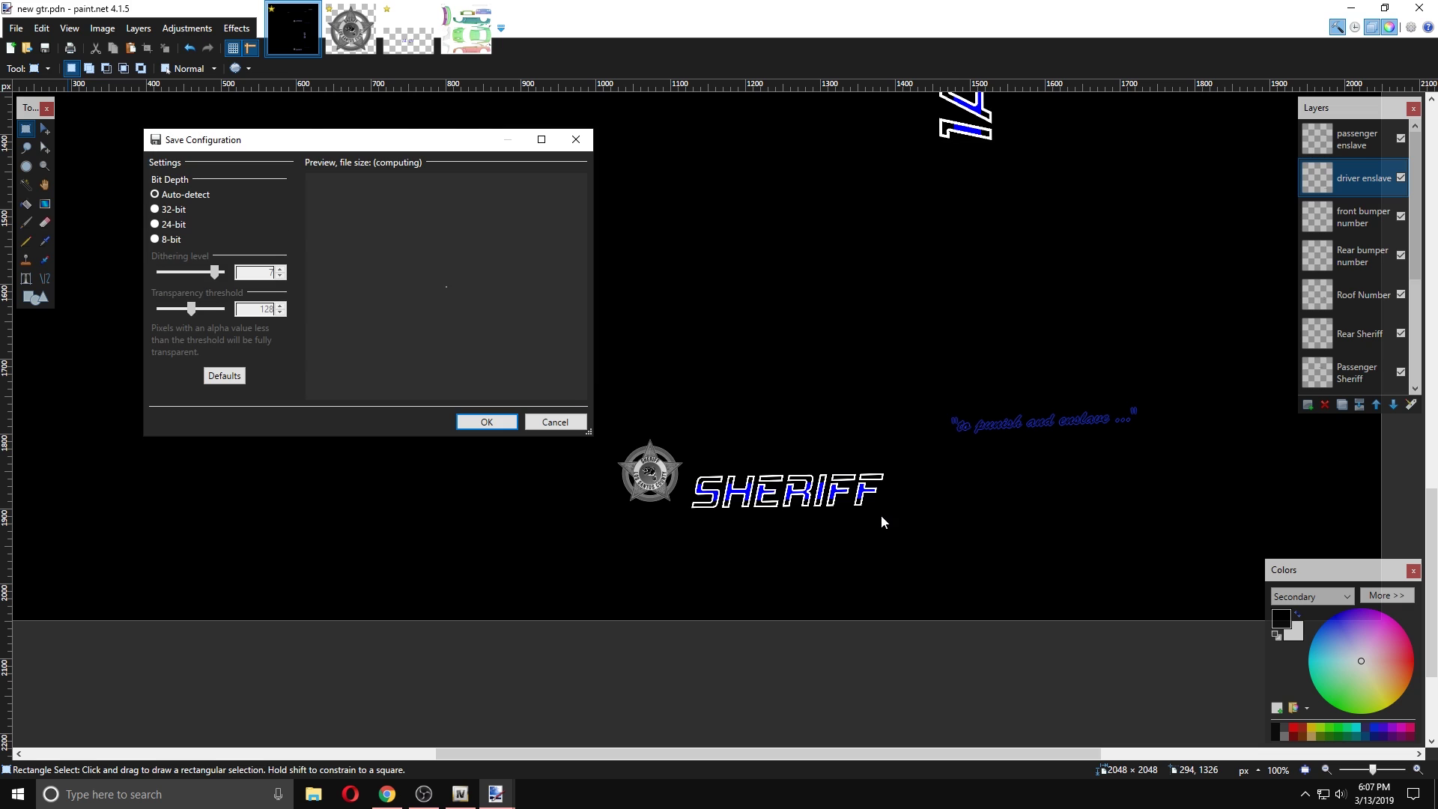
left_click(496, 422)
left_click(645, 419)
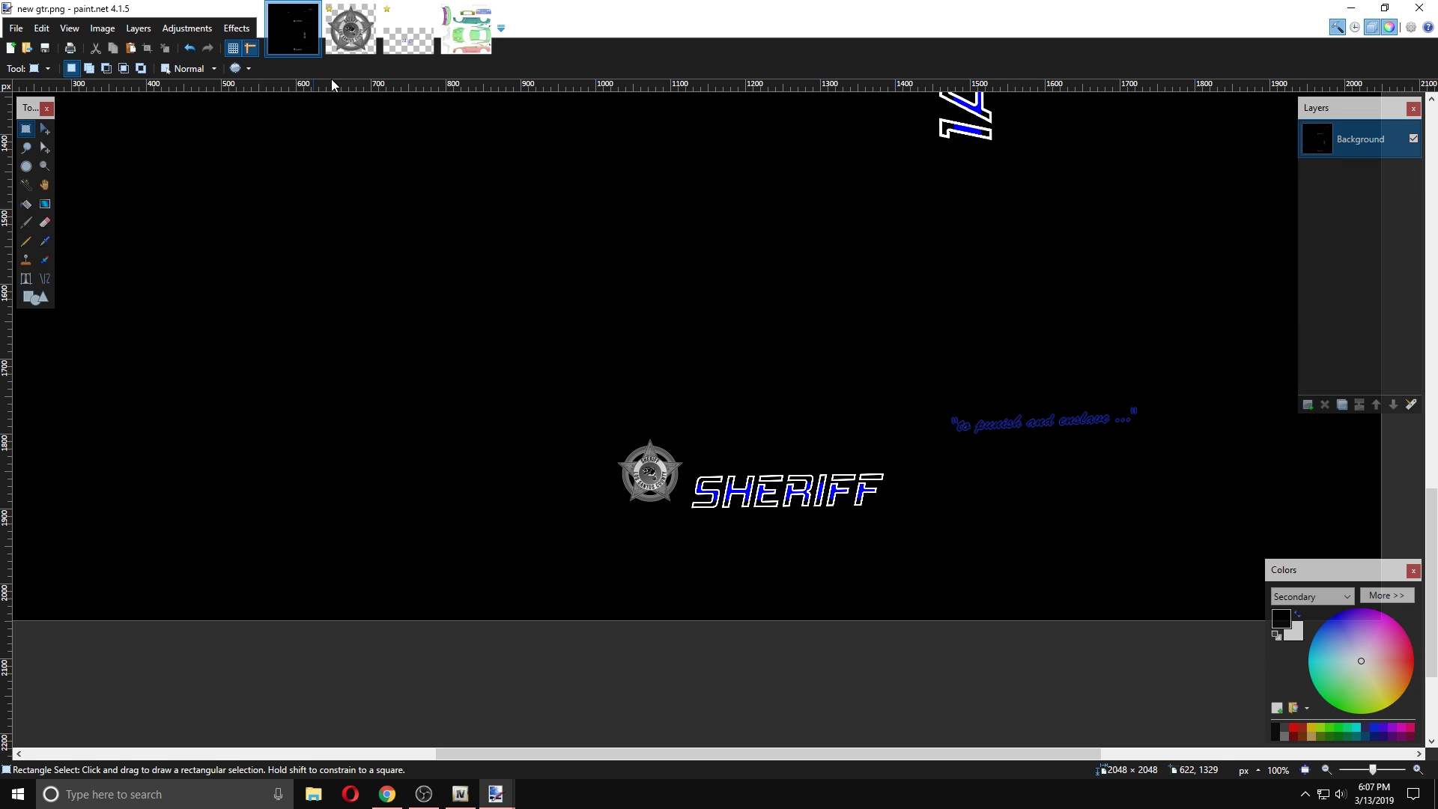
- Switch to OpenIV and open the MODDING pack folder under mods, update, x64, dlcpacks
left_click(1353, 9)
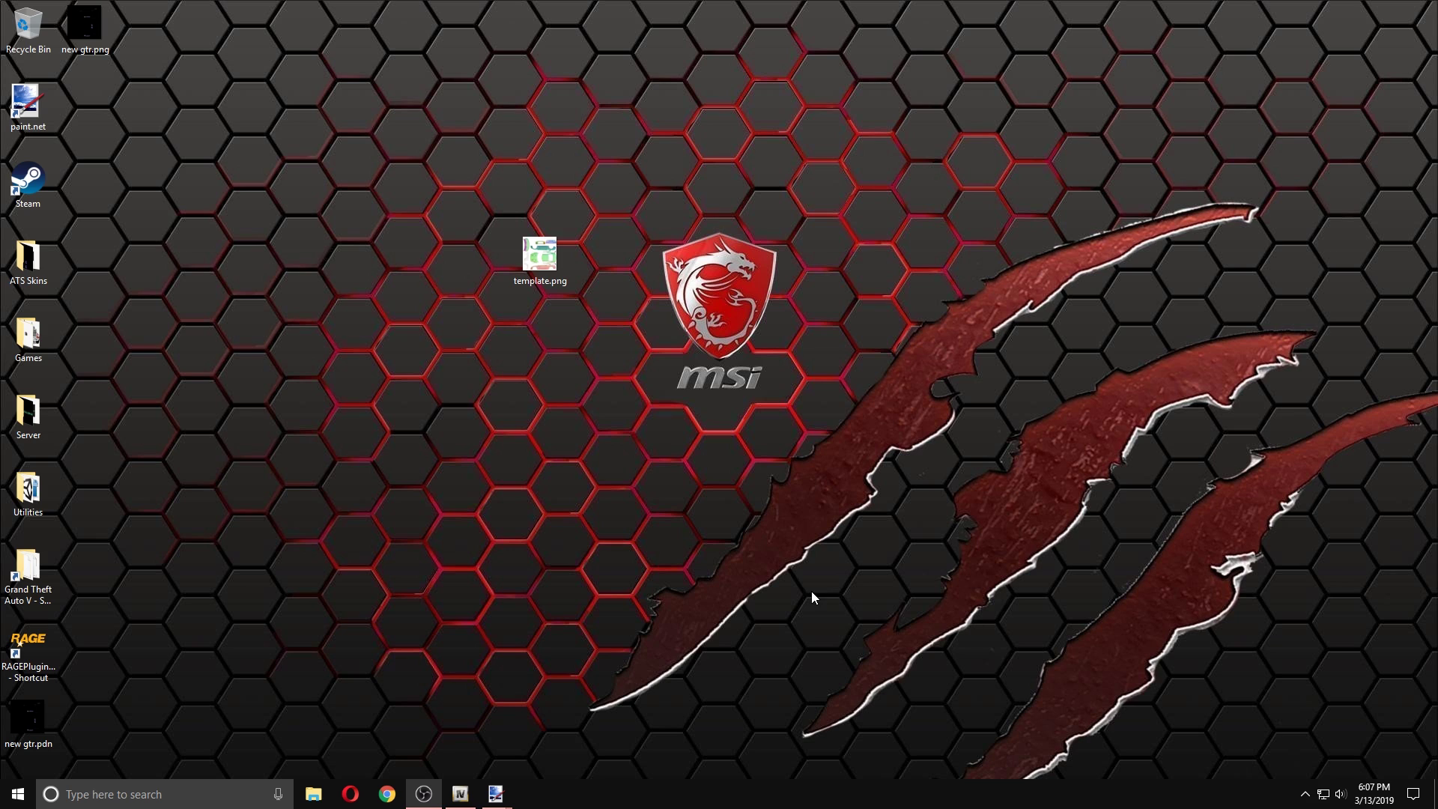
mouse_move(474, 801)
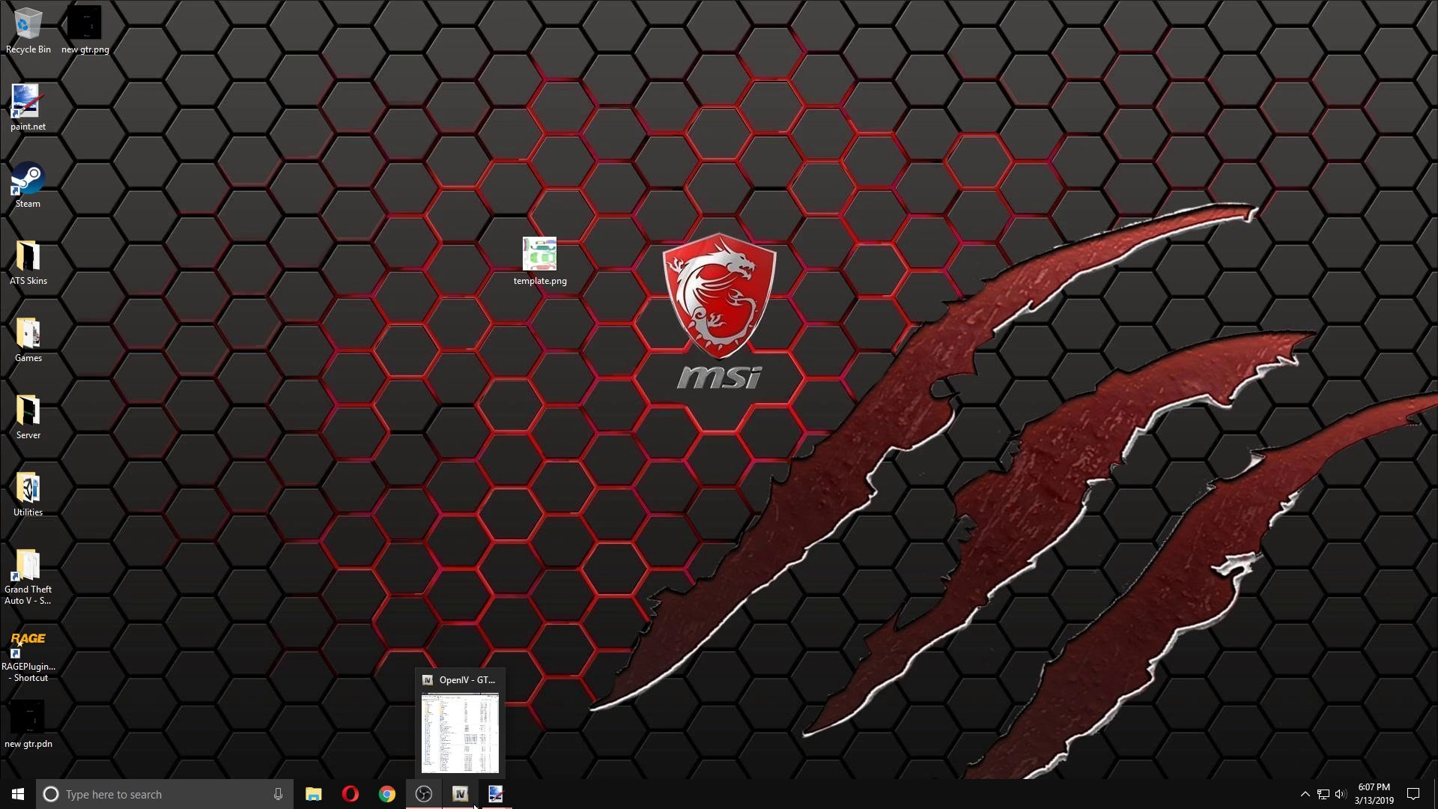
left_click(476, 719)
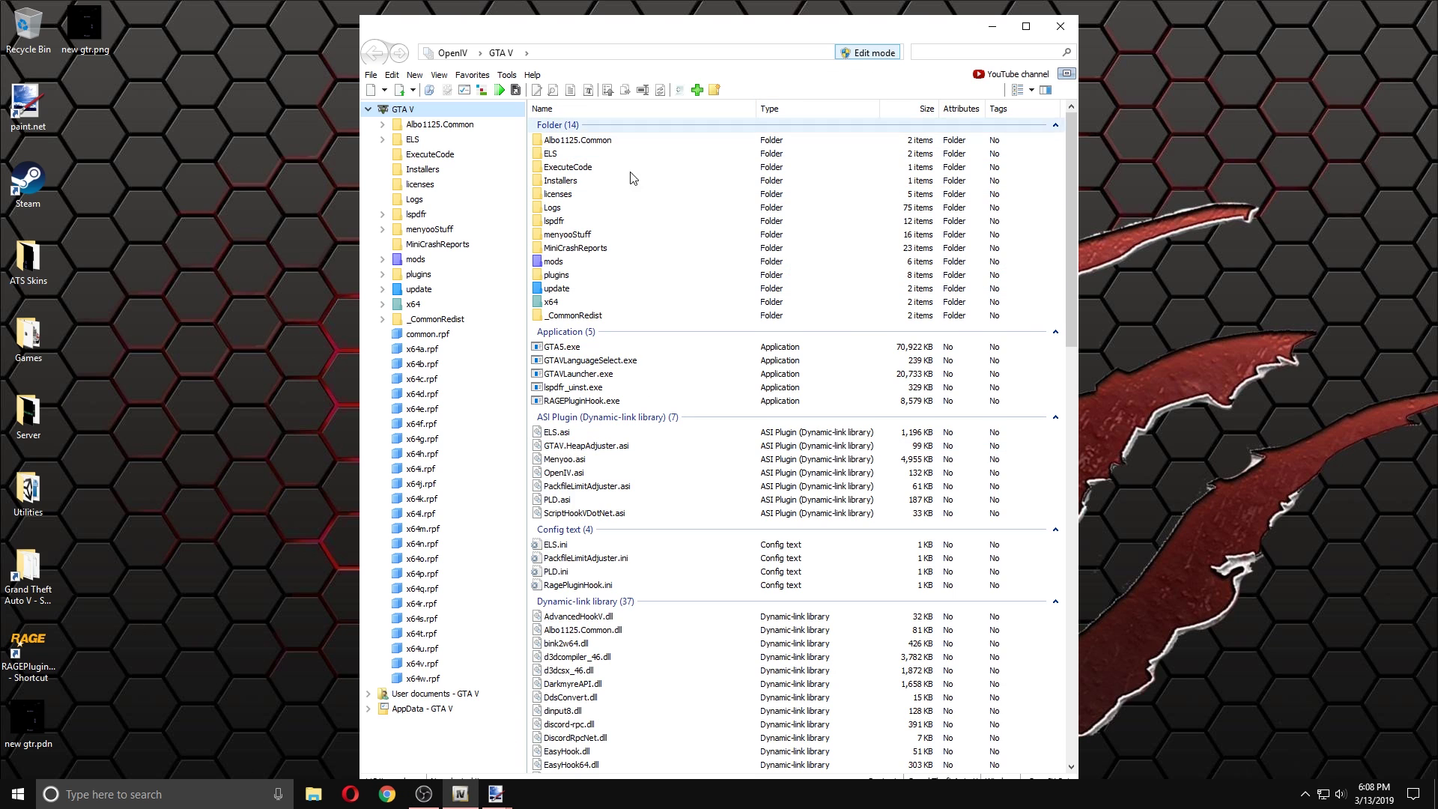
double_click(568, 262)
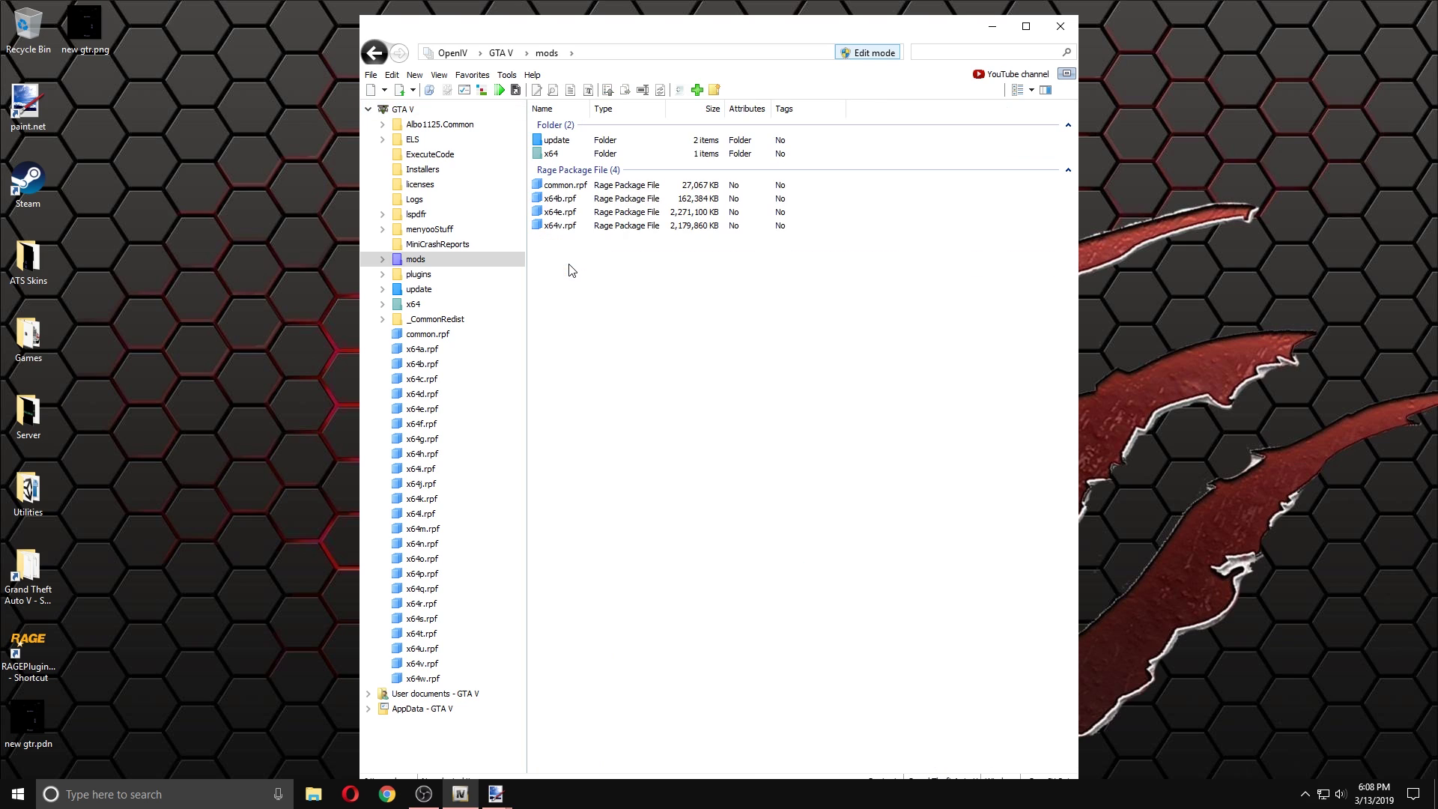
double_click(569, 141)
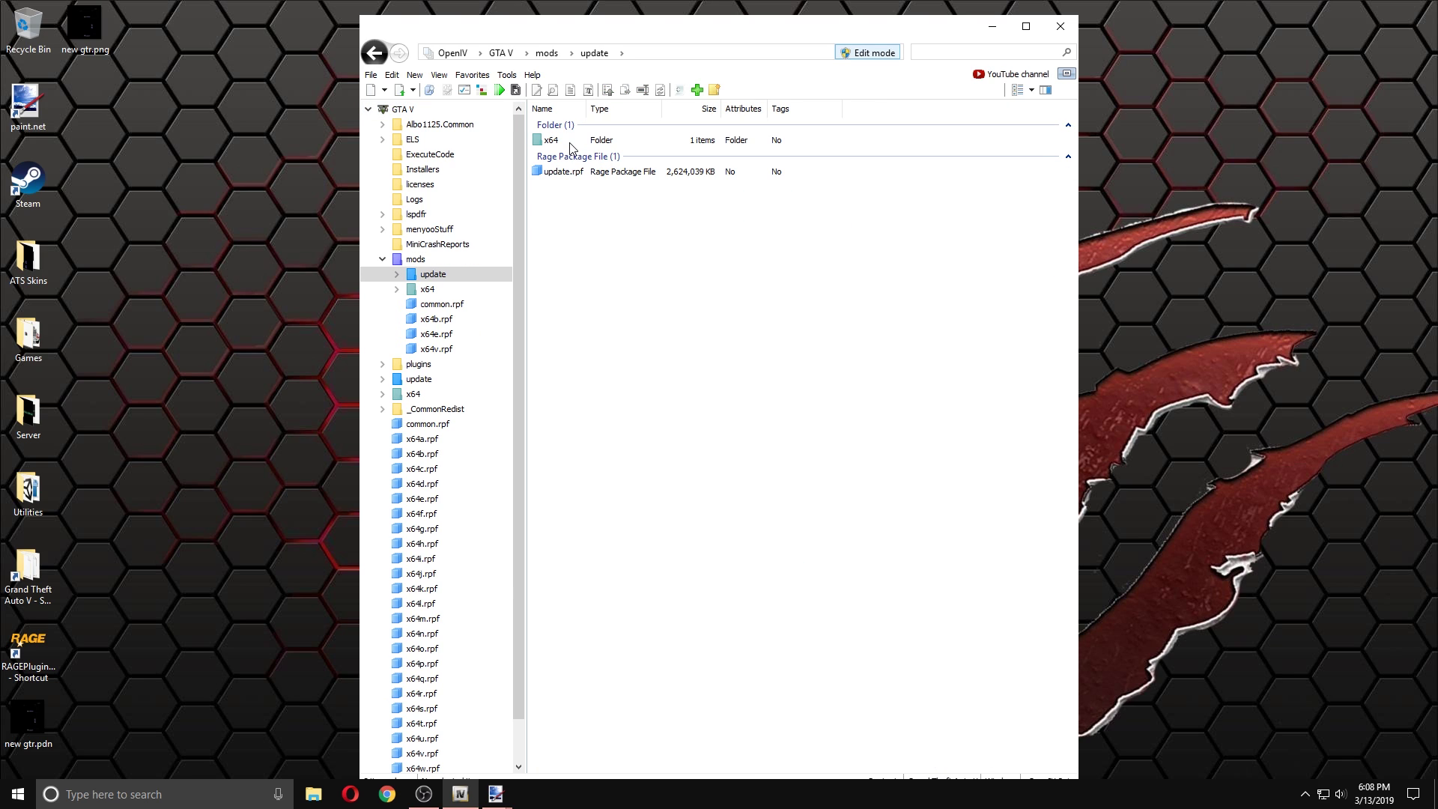
double_click(569, 143)
double_click(571, 142)
double_click(576, 181)
- Open vehicles.rpf inside the x64 gta5 levels of dlc.rpf, and open gtr.ytd in the texture editor
double_click(587, 142)
double_click(587, 153)
double_click(581, 156)
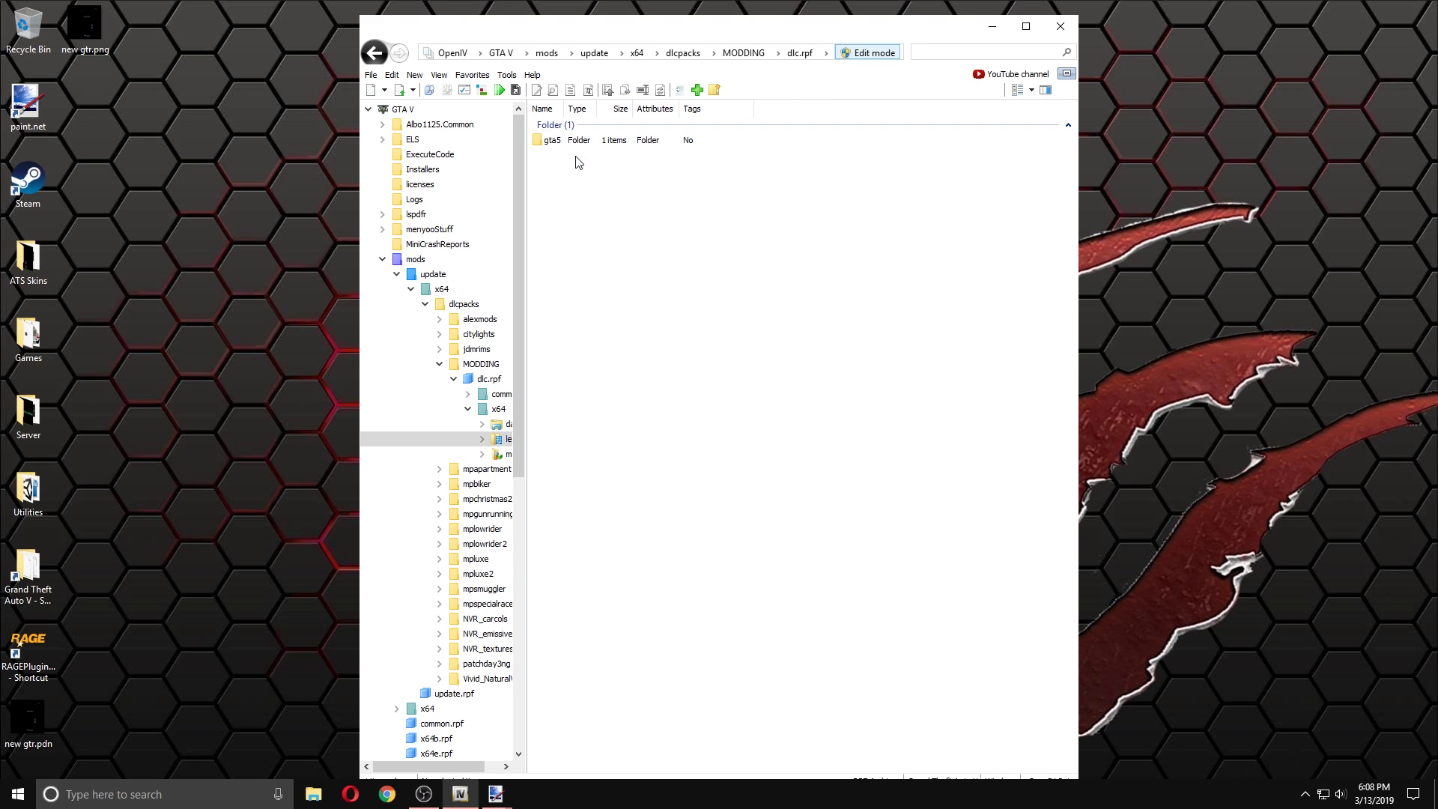
double_click(577, 142)
double_click(576, 144)
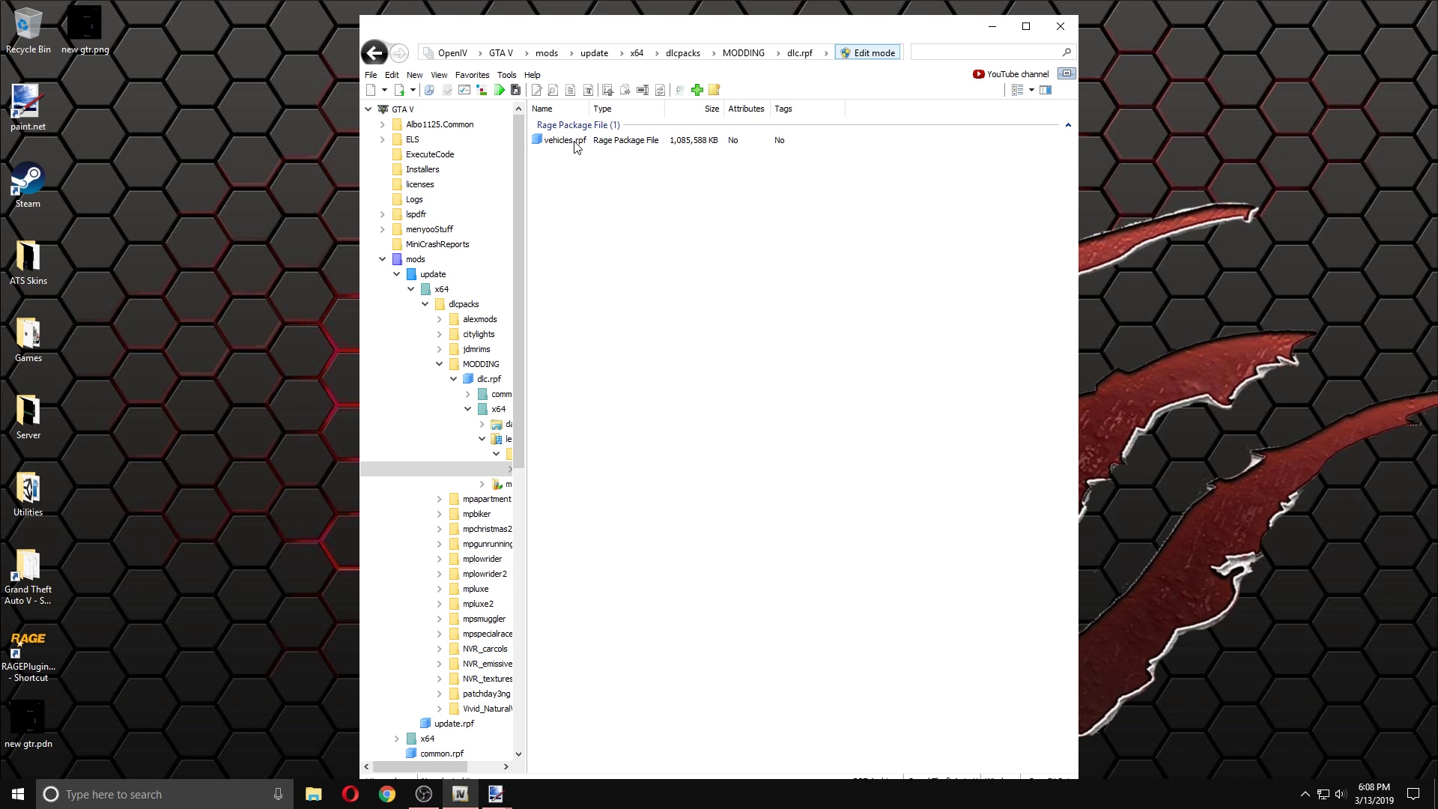
double_click(577, 142)
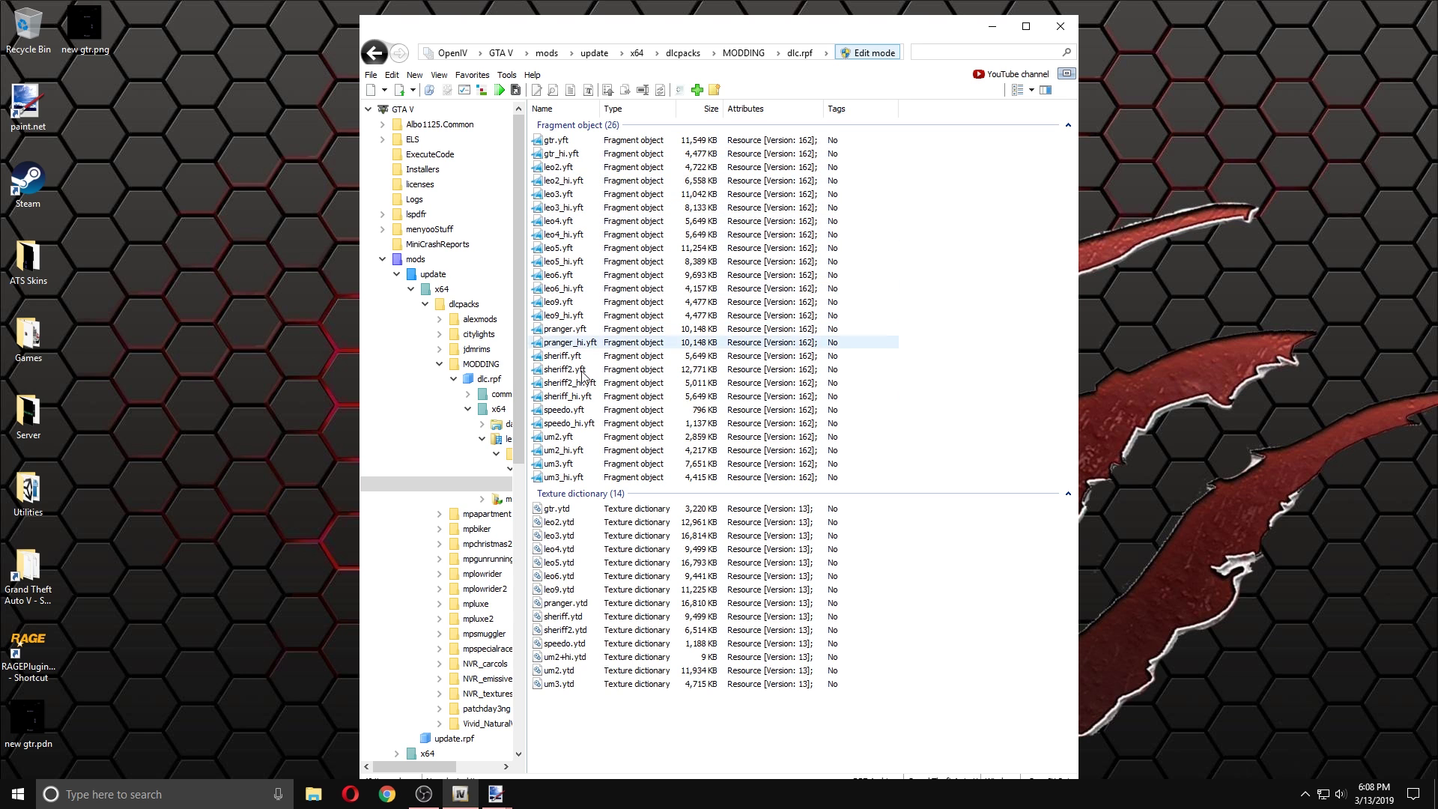
double_click(556, 509)
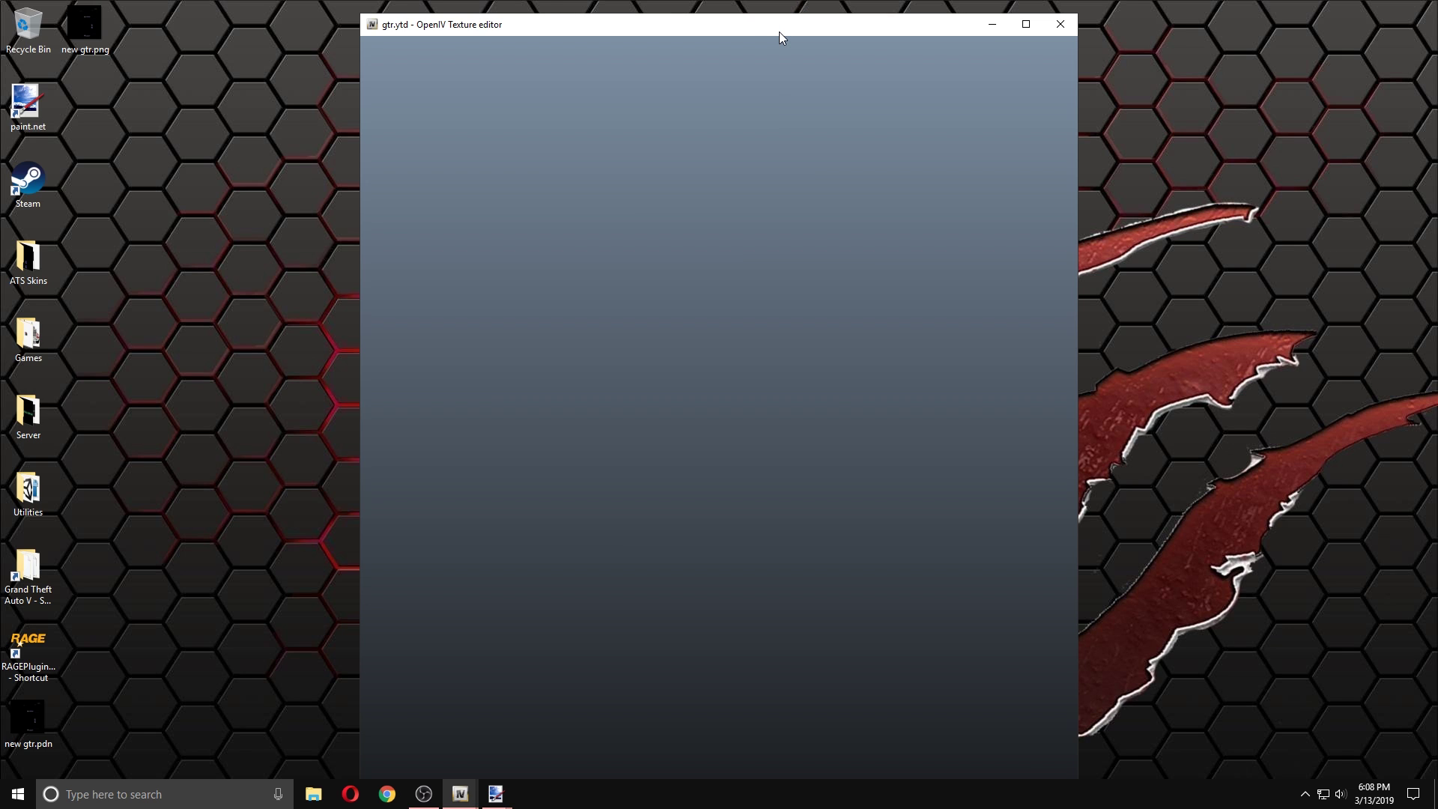
left_click_drag(765, 38, 993, 51)
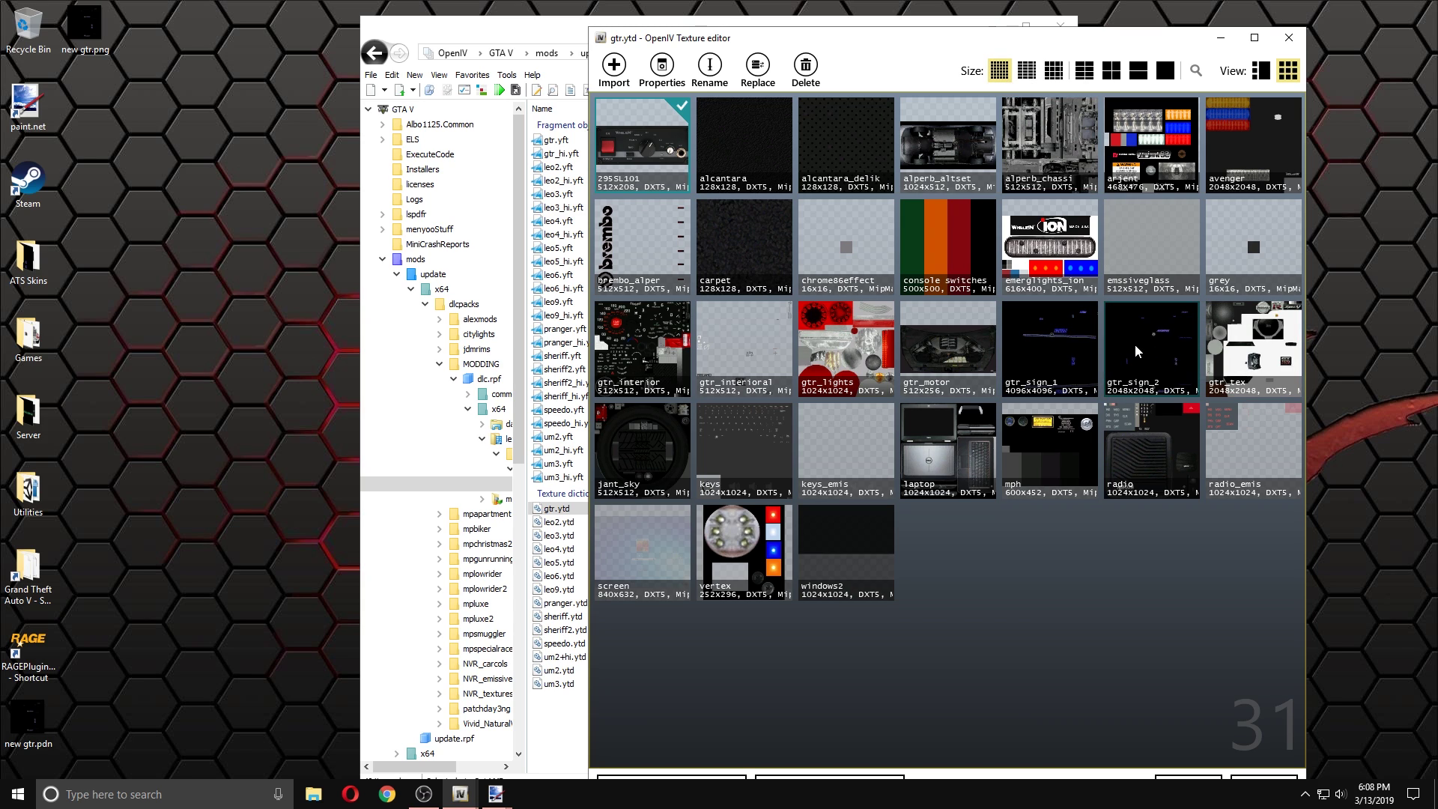
- Export the existing gtr_sign_1 texture to the Desktop as a PNG image
right_click(1059, 357)
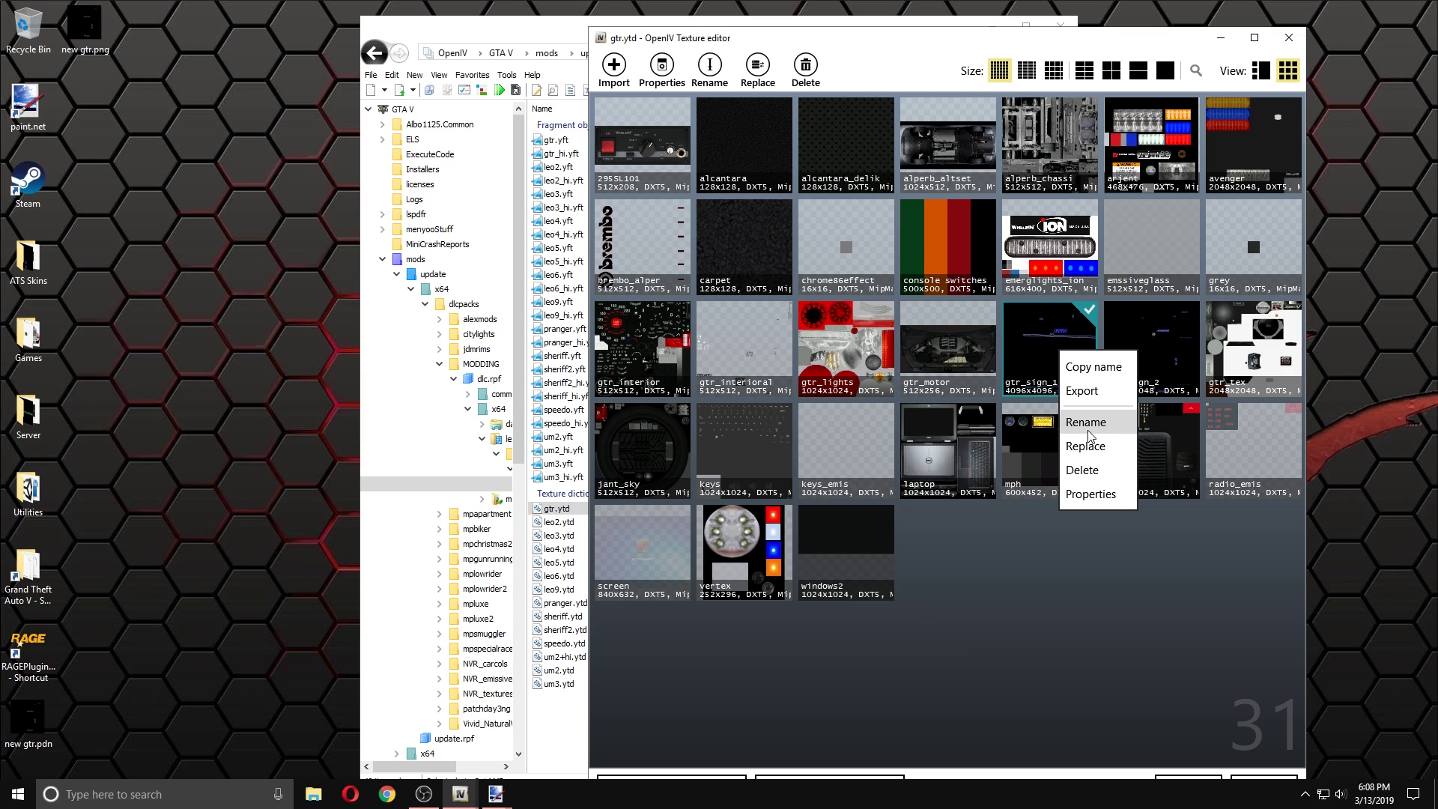
left_click(1100, 395)
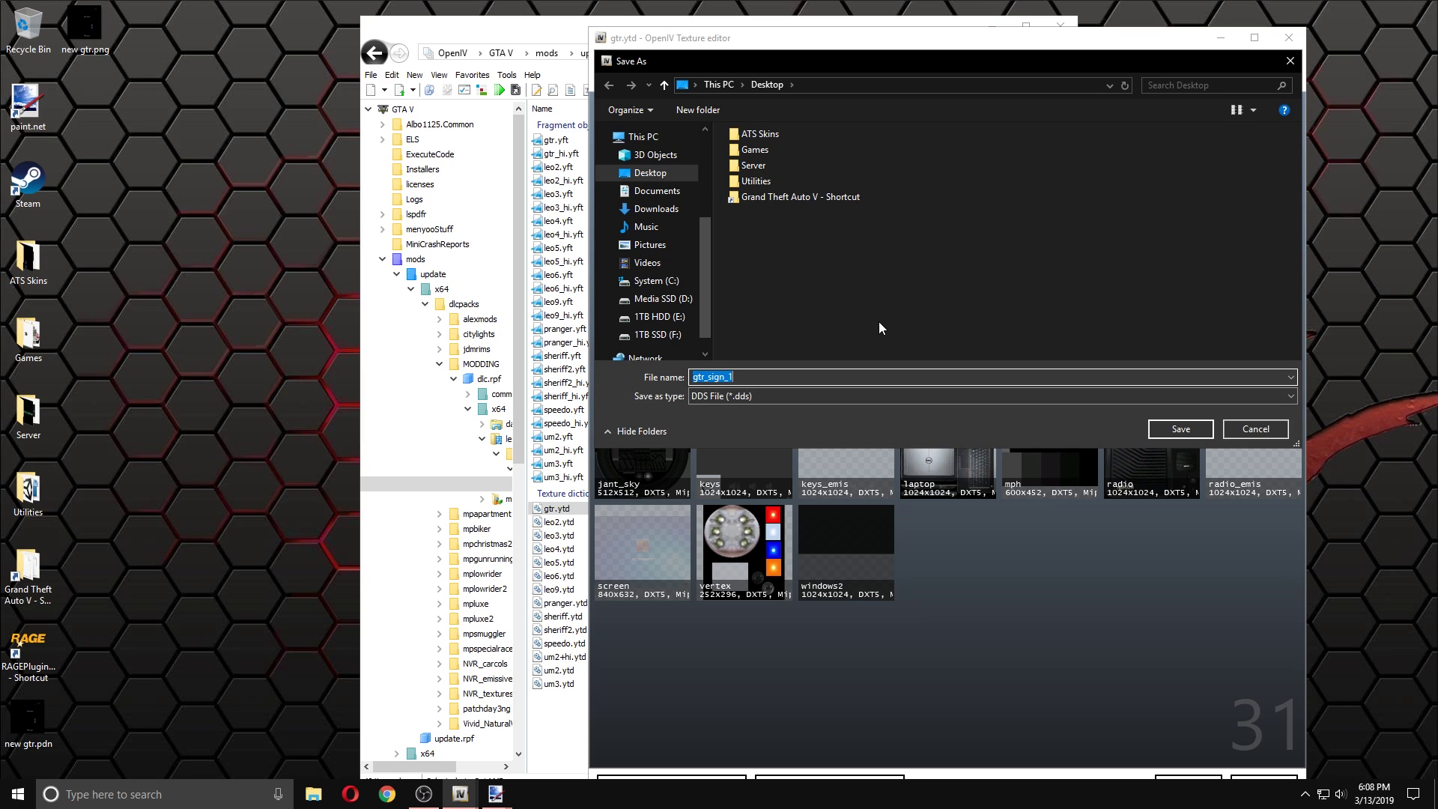
left_click(767, 395)
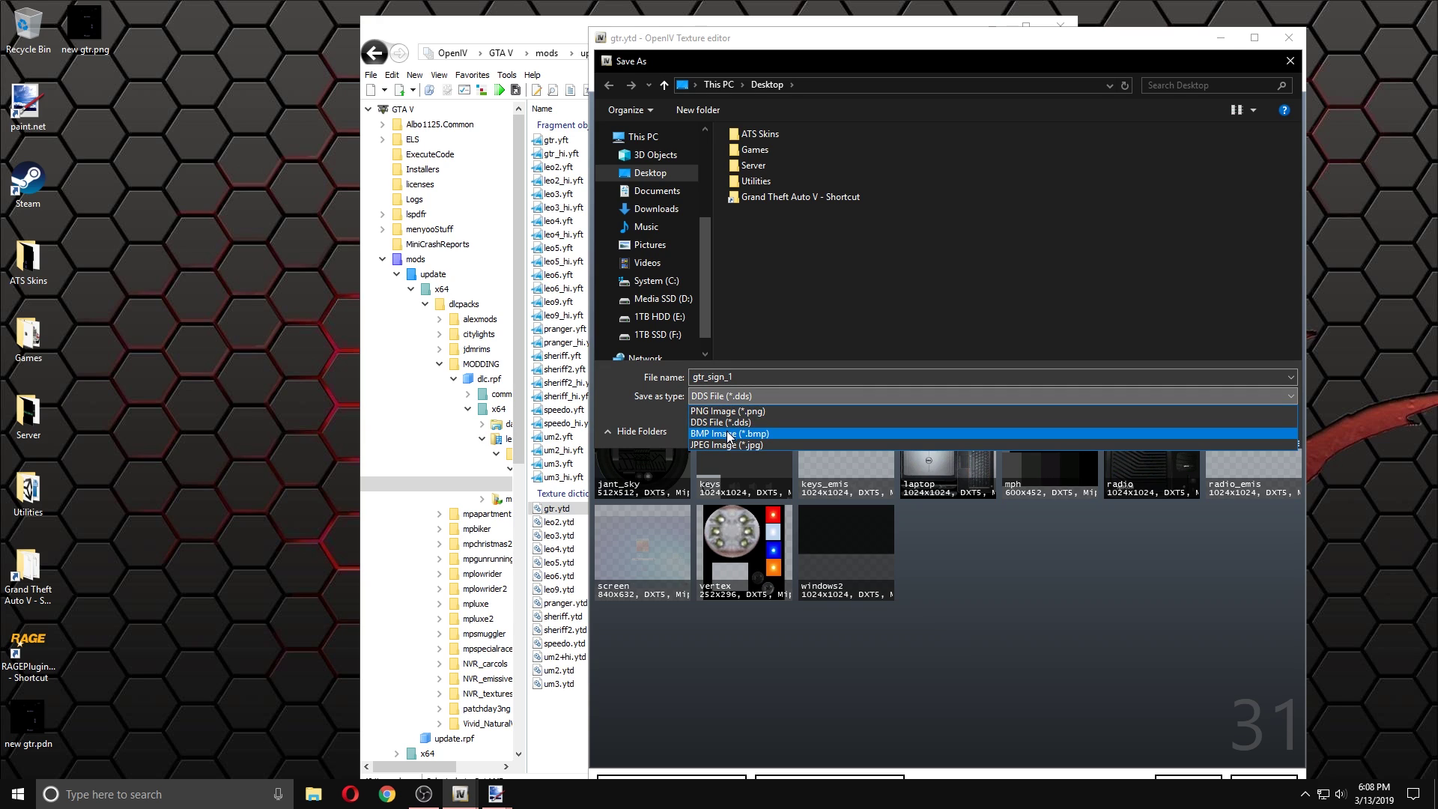
left_click(730, 412)
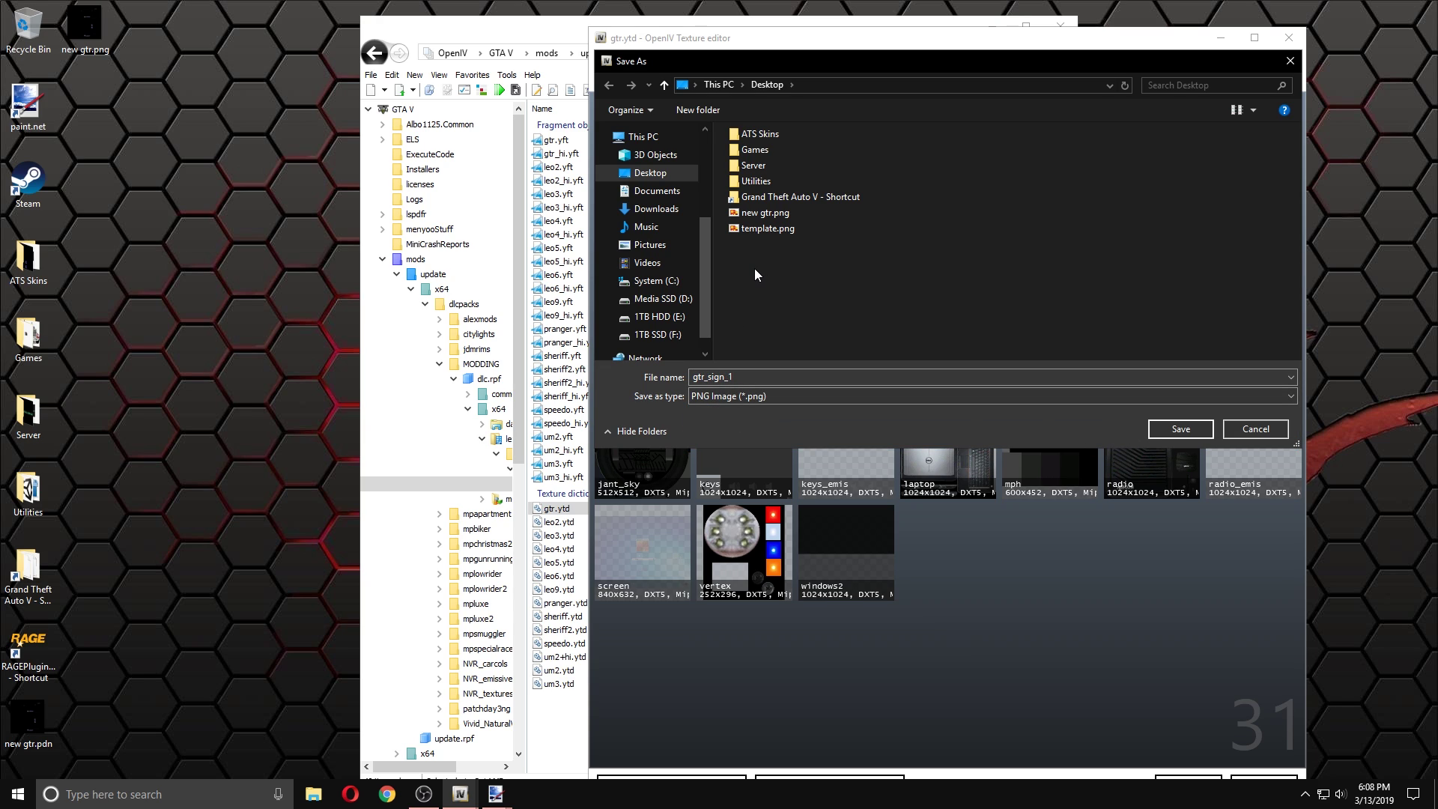
left_click(1162, 427)
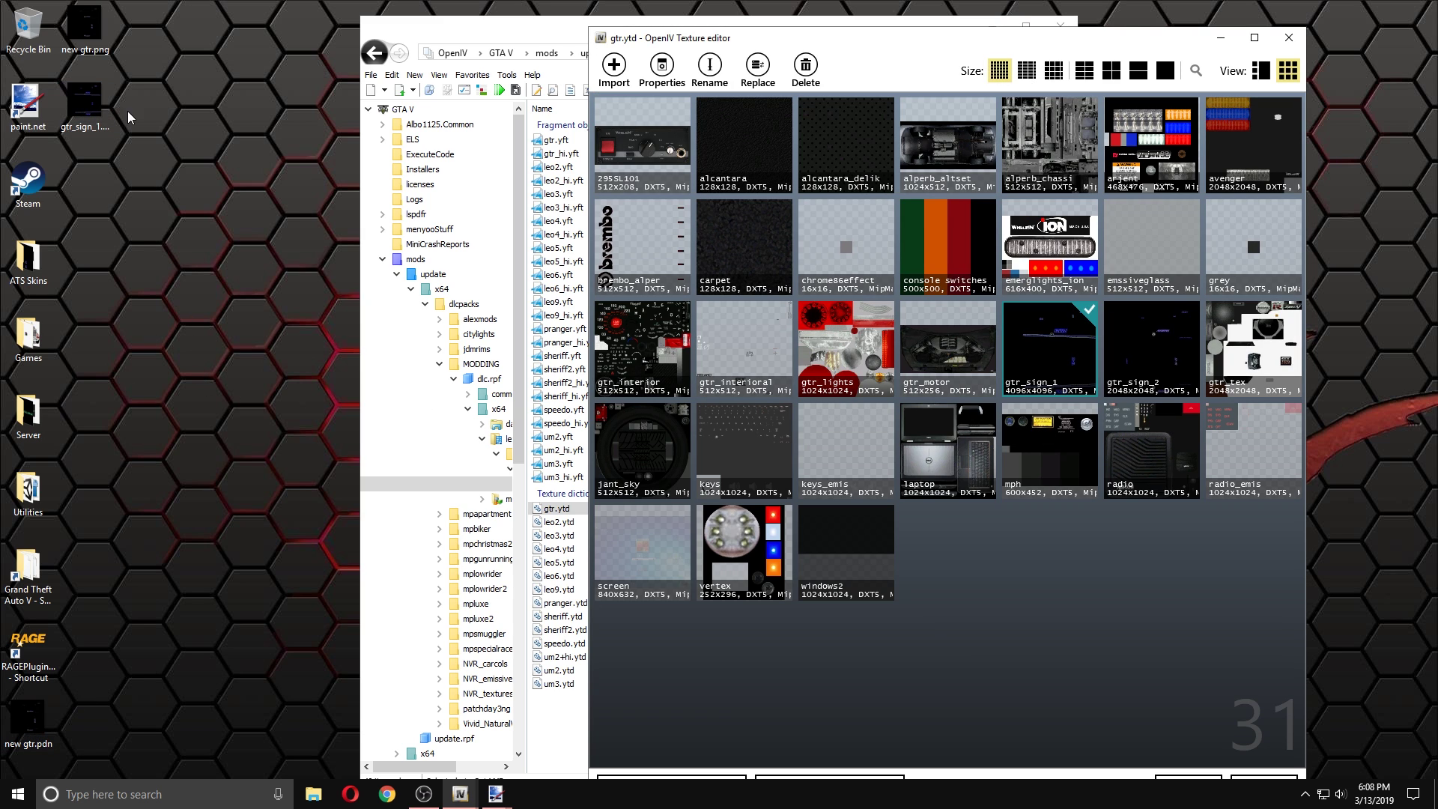
- Replace the gtr_sign_1 texture with new gtr.png from the Desktop and save the texture dictionary
right_click(1035, 330)
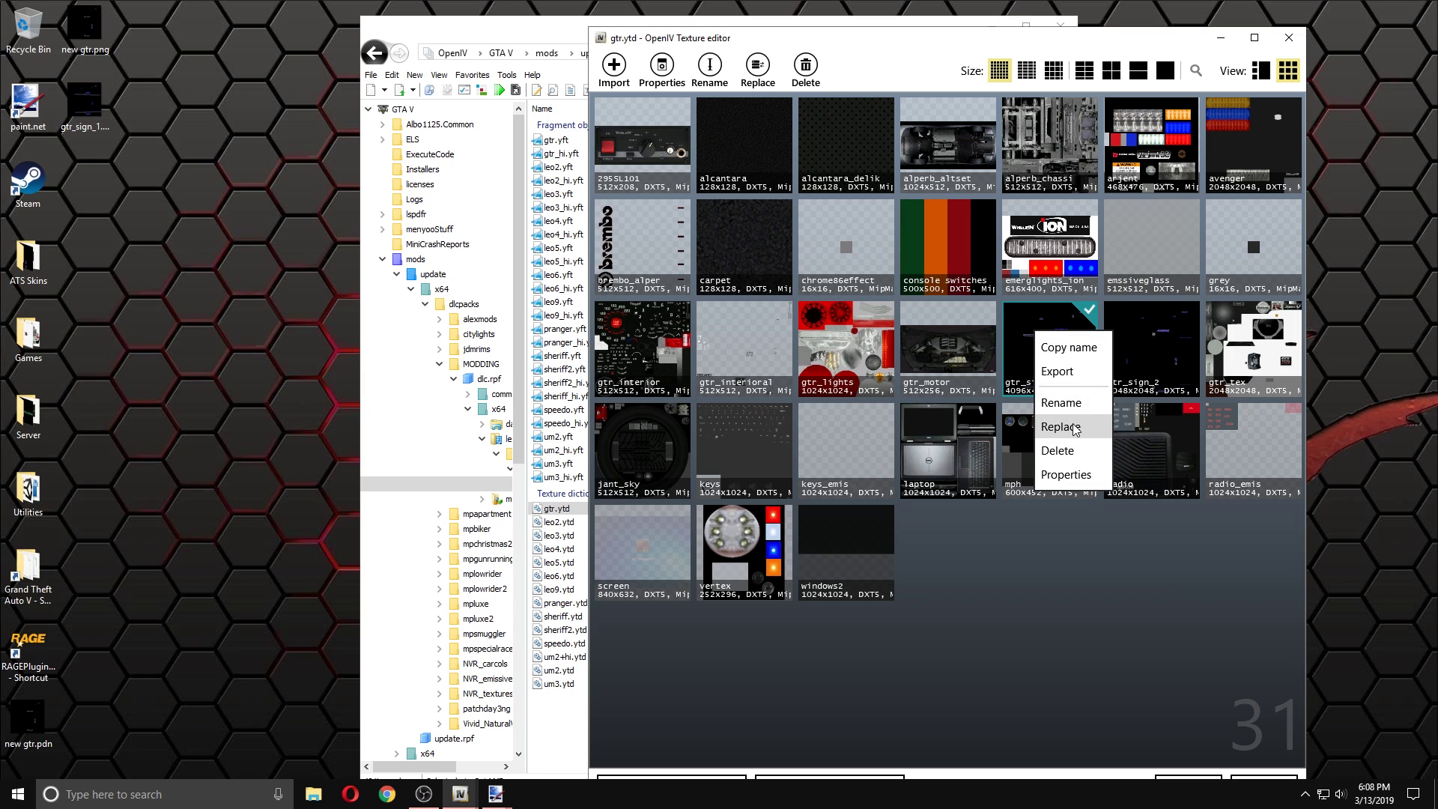
left_click(1074, 427)
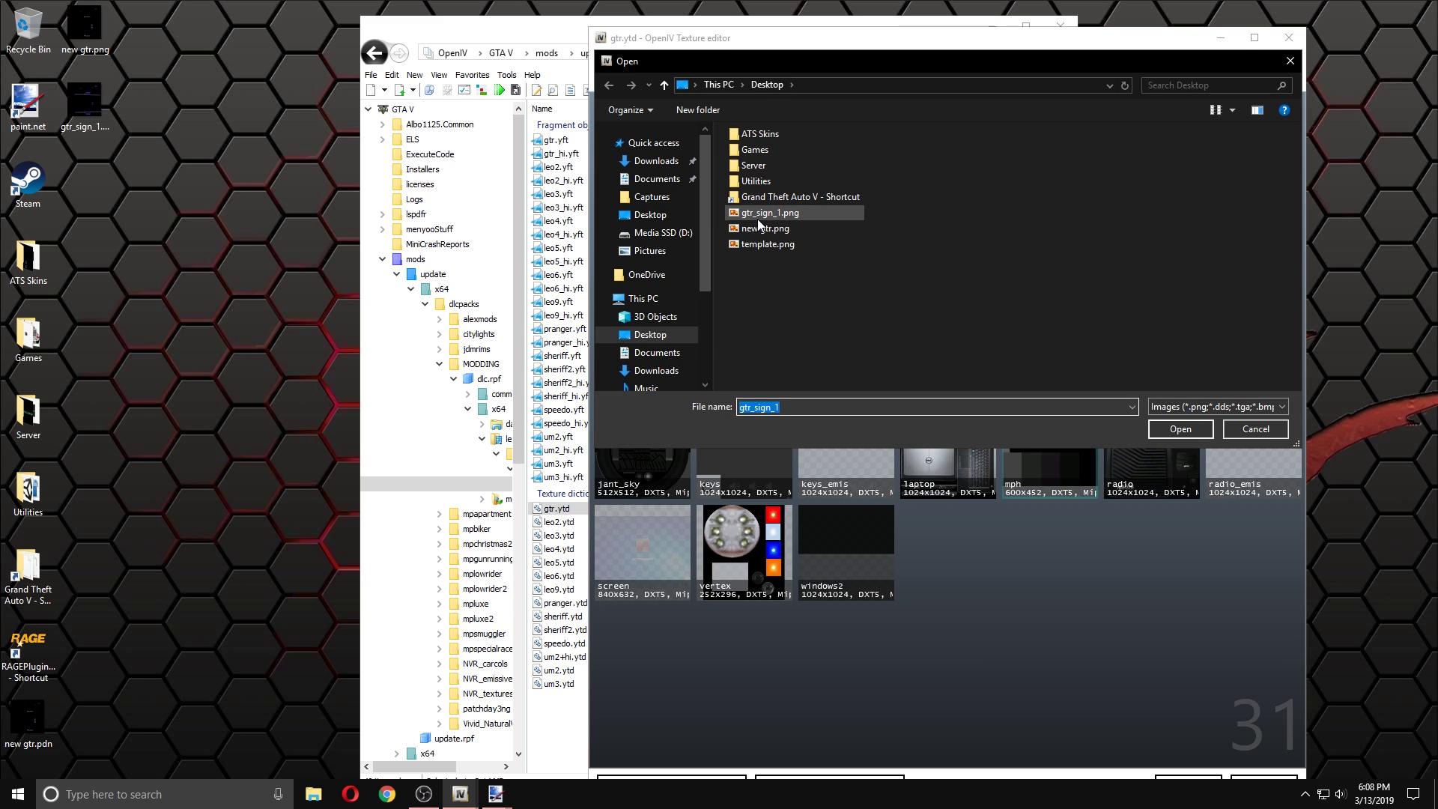
left_click(791, 229)
left_click(1204, 423)
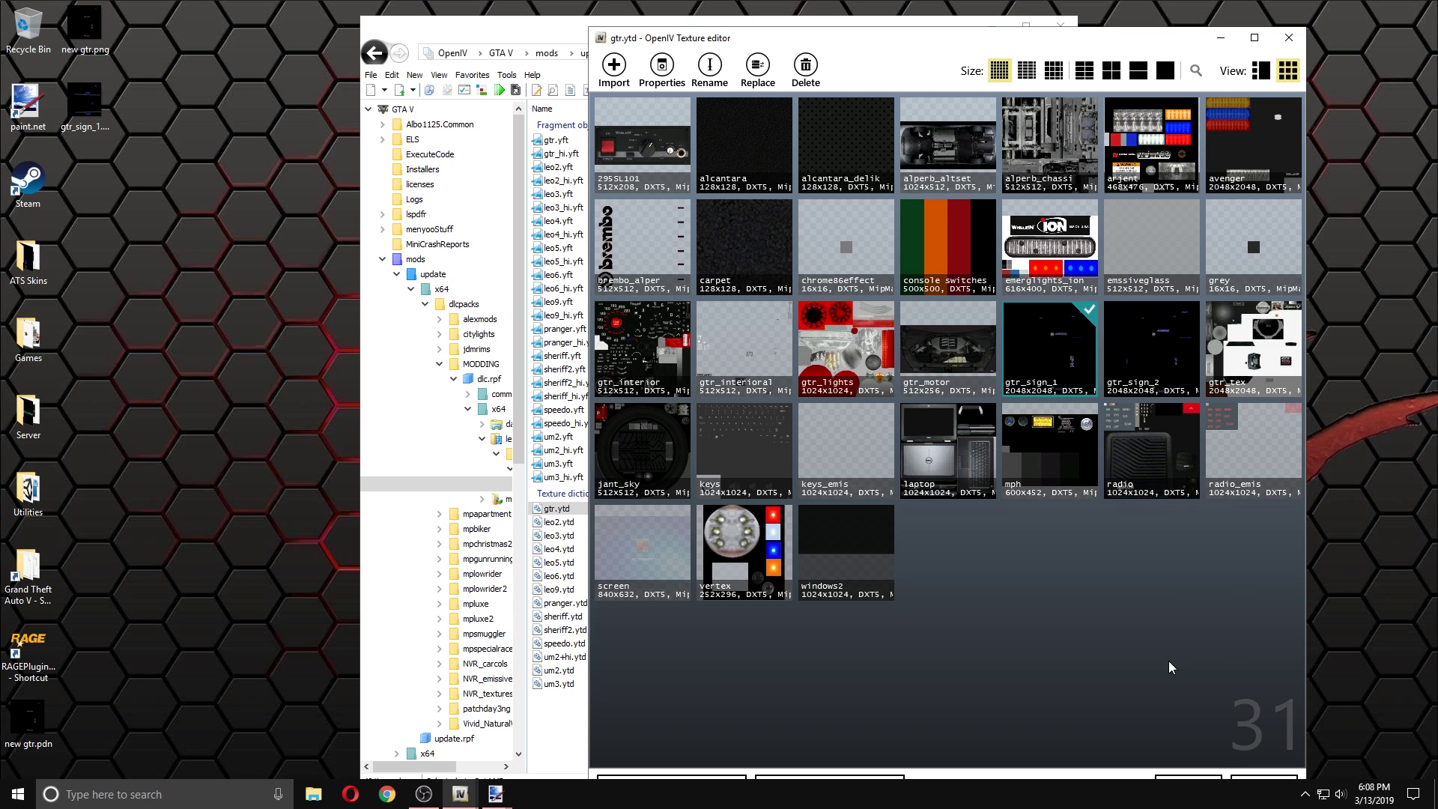
left_click_drag(1121, 39, 1117, 14)
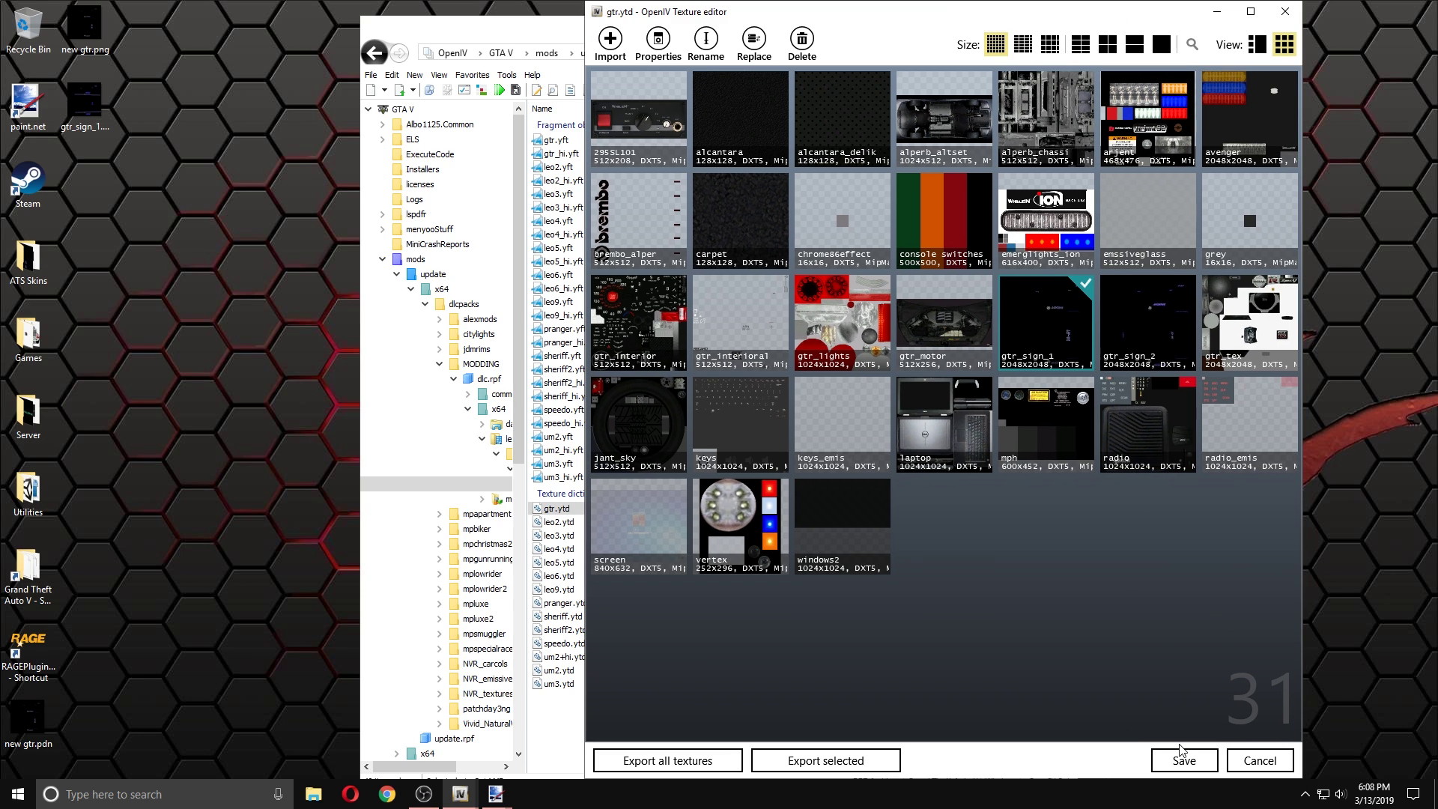
left_click(1183, 758)
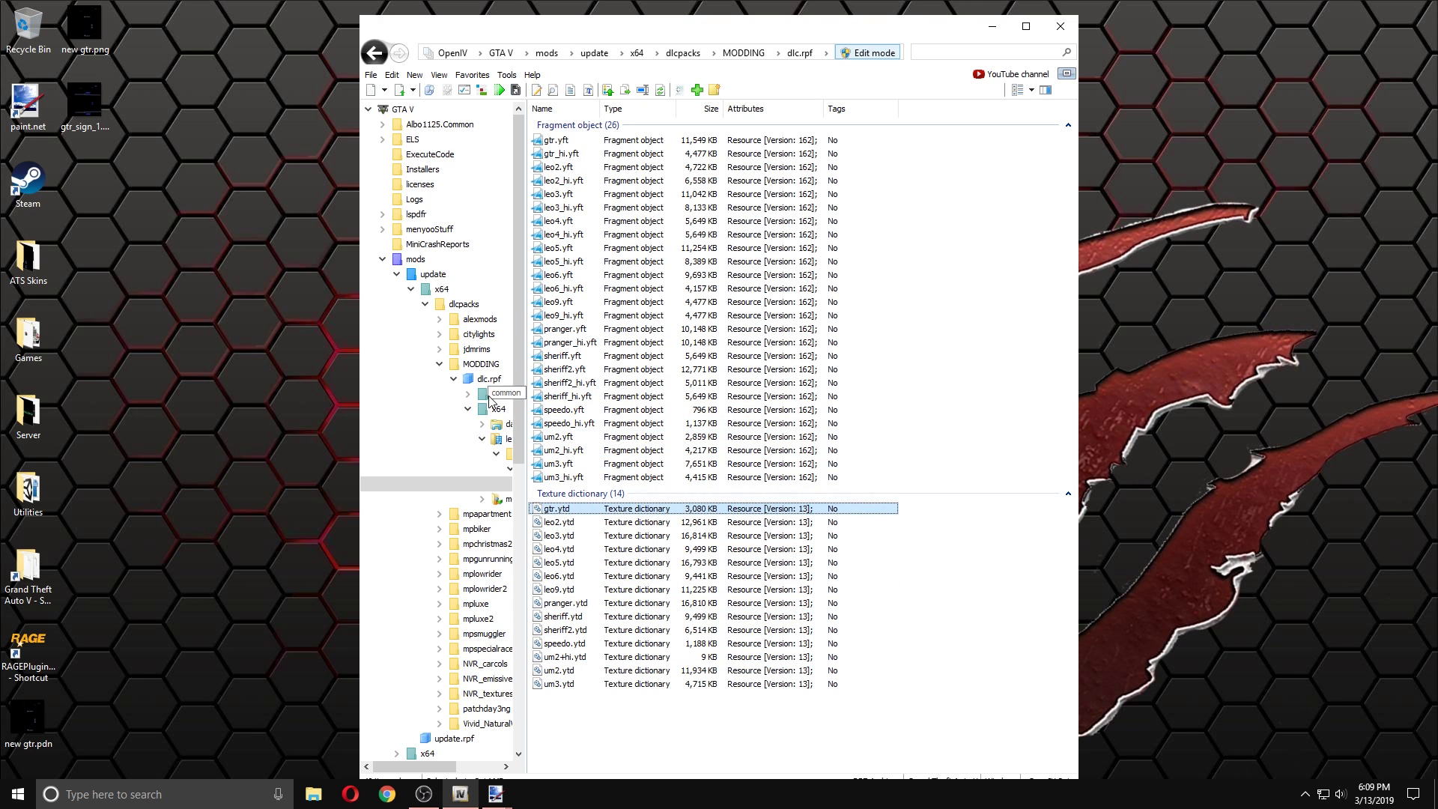
- Open gtr_hi.yft in the model viewer and examine the SHERIFF lettering and badge on the car's side
double_click(584, 154)
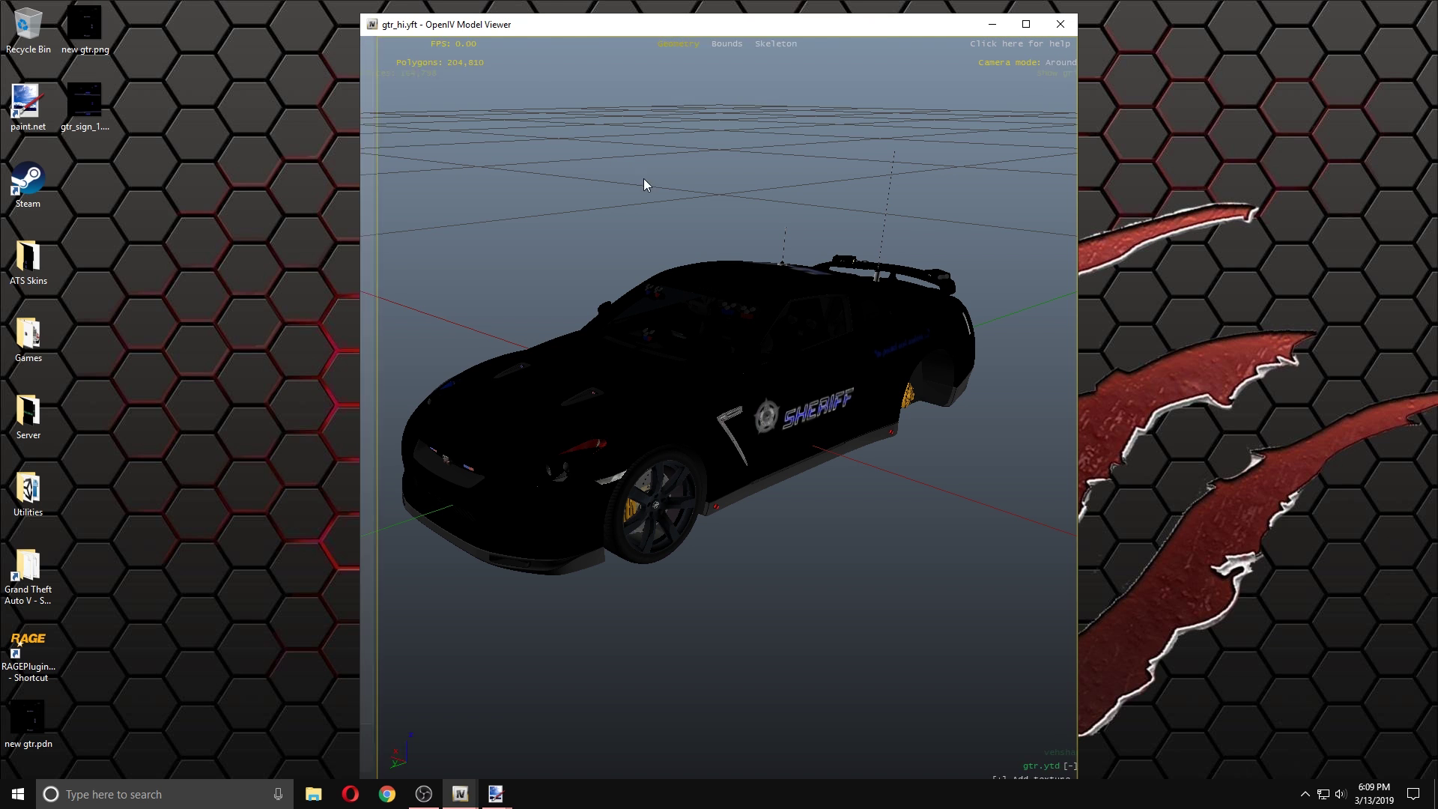
left_click_drag(770, 316, 595, 300)
scroll(834, 337, "up", 3)
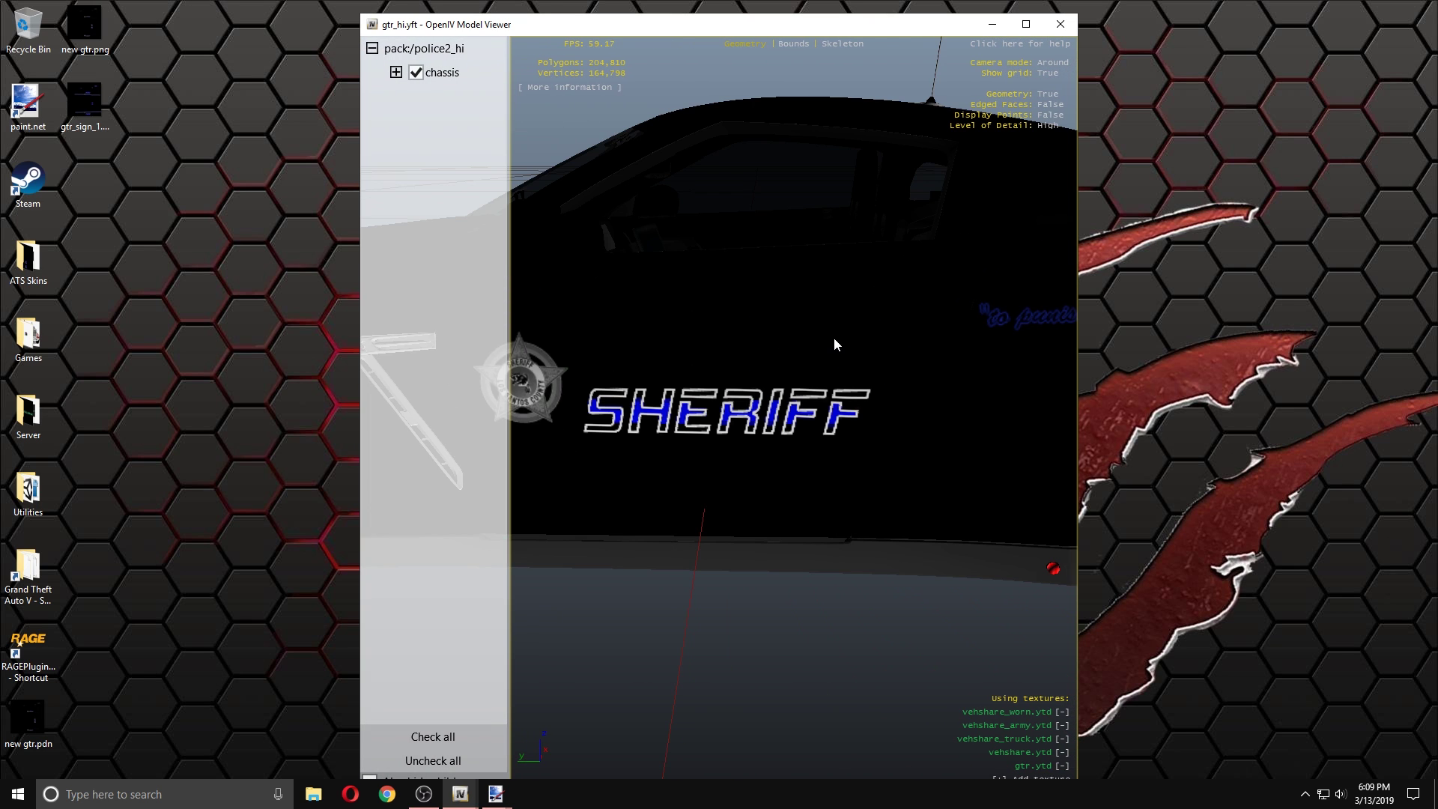
scroll(833, 337, "down", 2)
left_click_drag(794, 370, 463, 441)
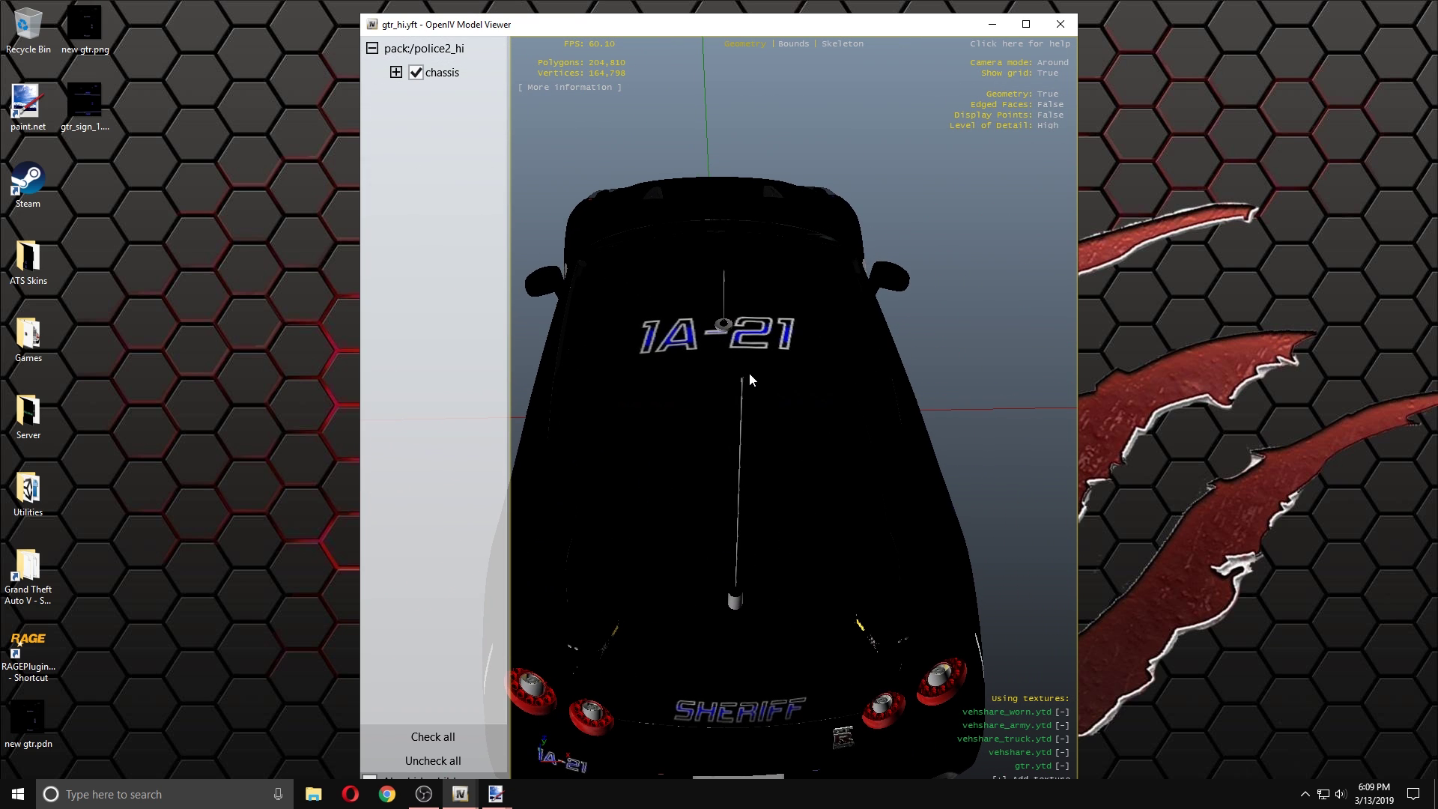
- Examine the 1A-21 unit numbers on the roof and rear bumper and the SHERIFF lettering on the trunk
left_click_drag(750, 373, 744, 405)
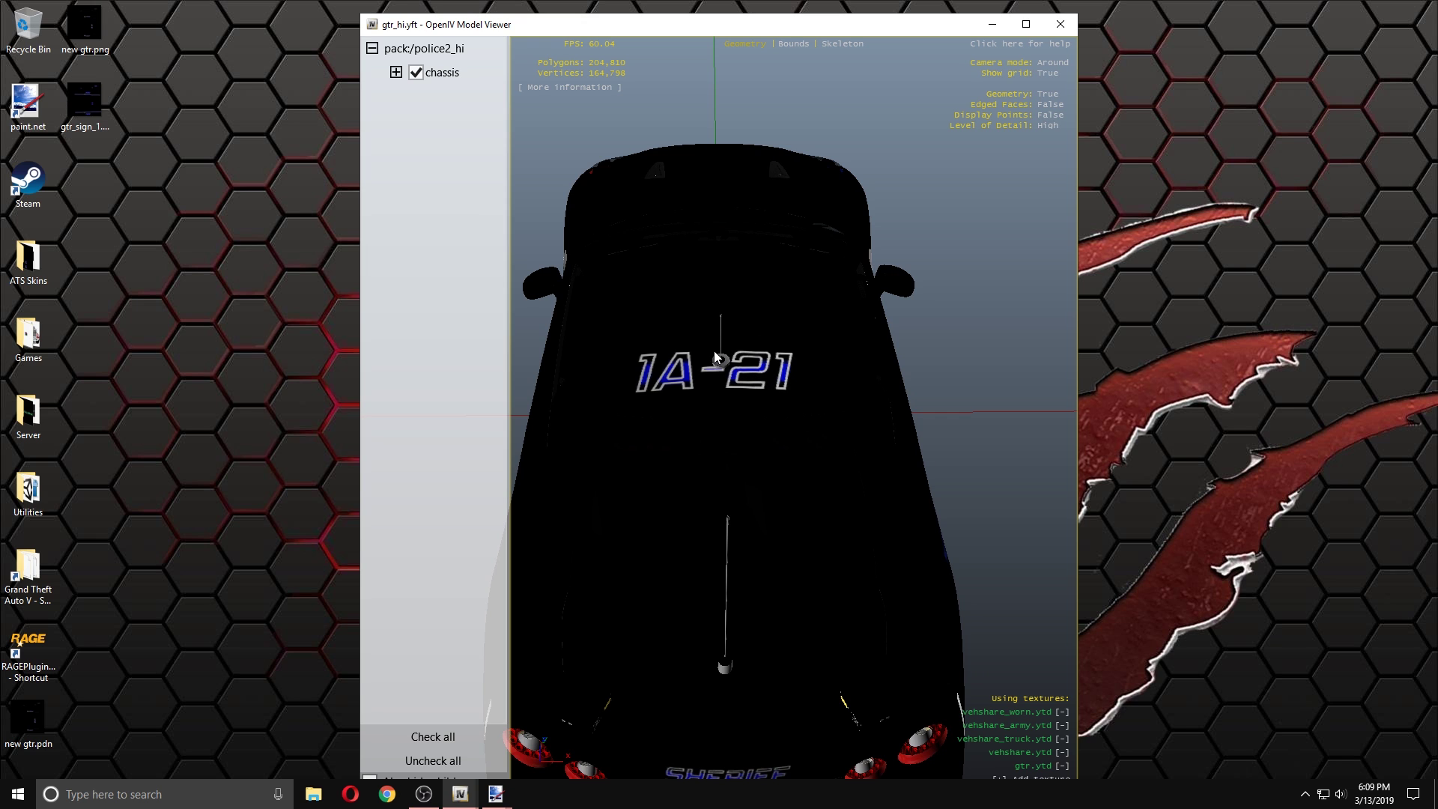
left_click_drag(756, 409, 724, 349)
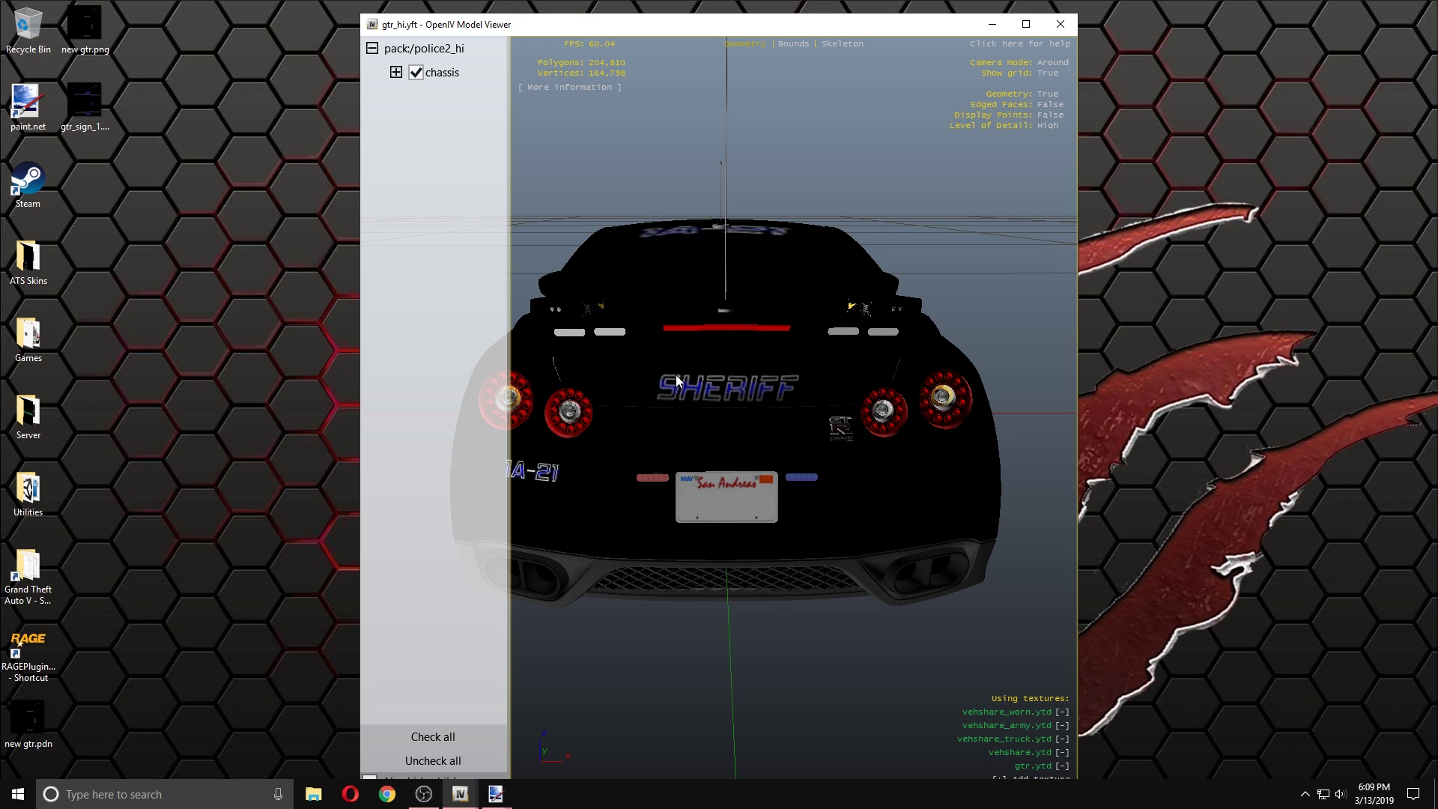
left_click_drag(695, 388, 671, 469)
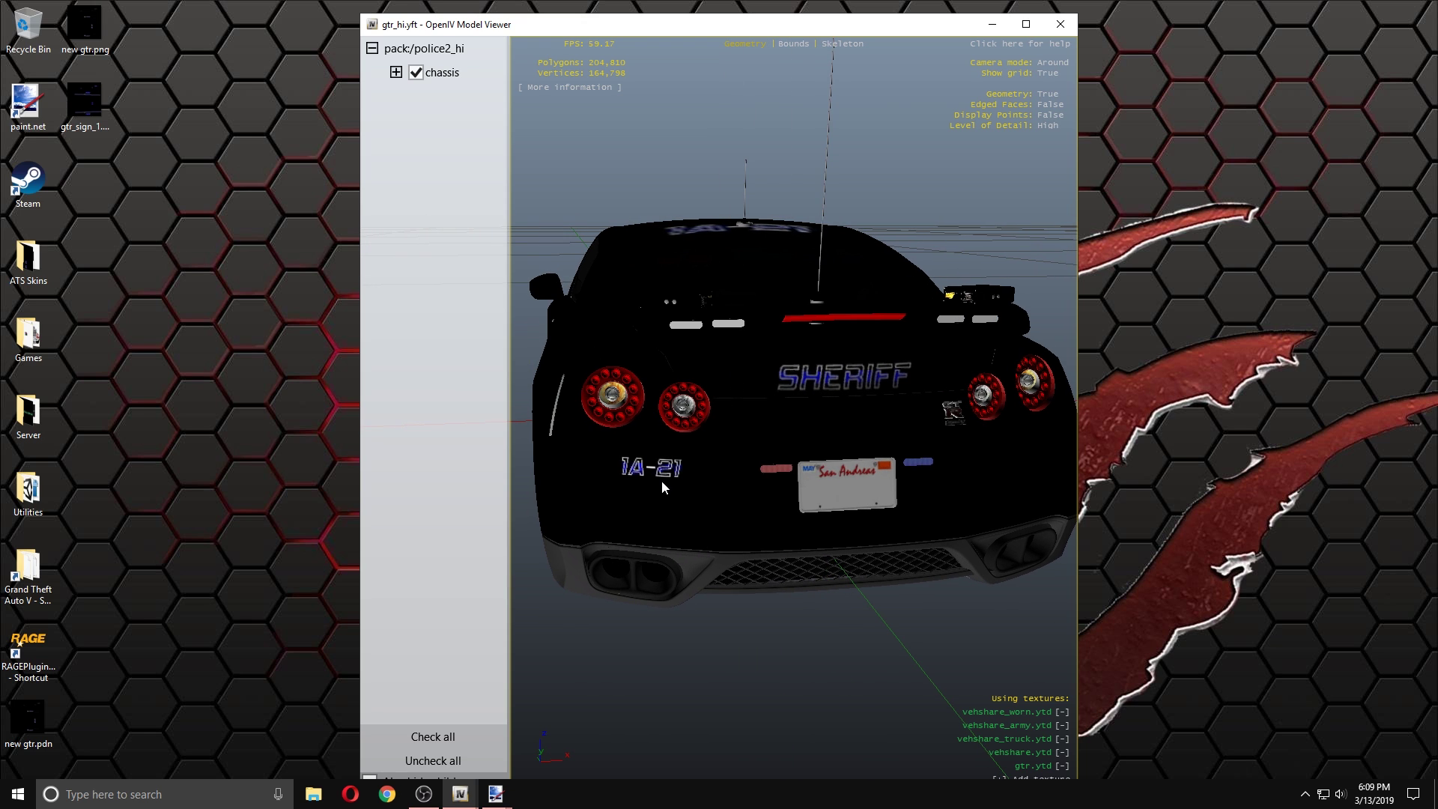
scroll(681, 483, "up", 10)
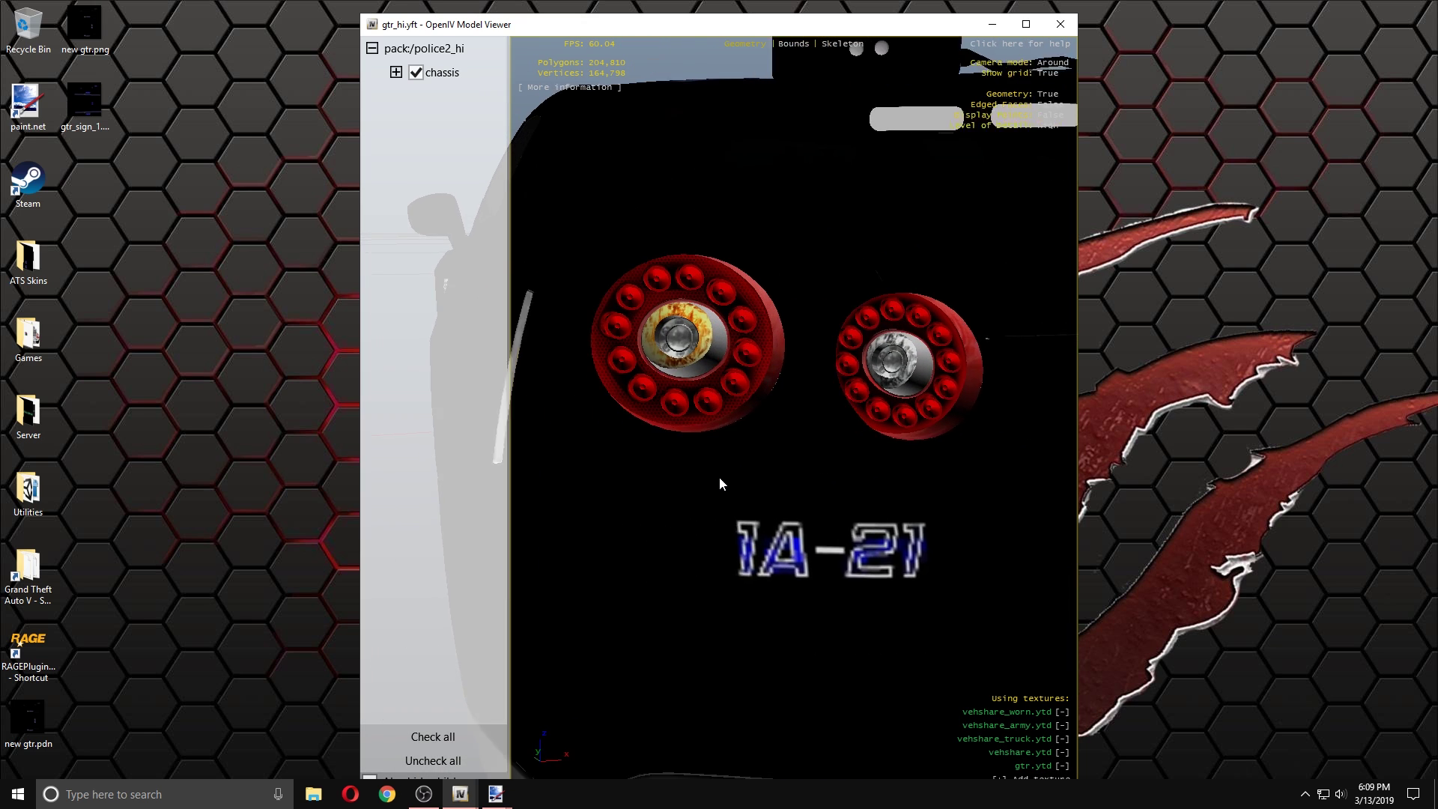
scroll(730, 482, "down", 10)
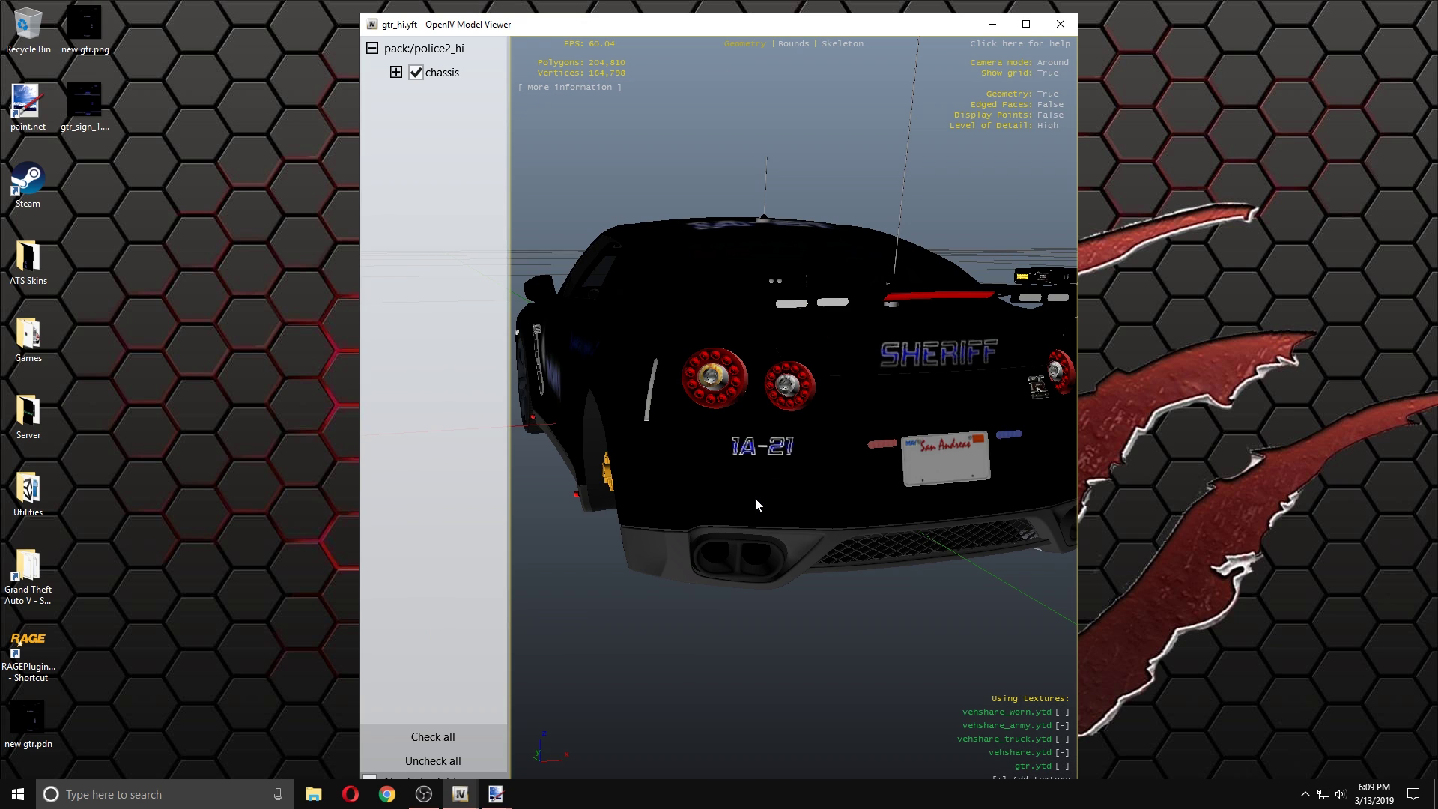
- Maximize the model viewer and inspect the new livery around the car's rear, both sides and roof
left_click(1025, 24)
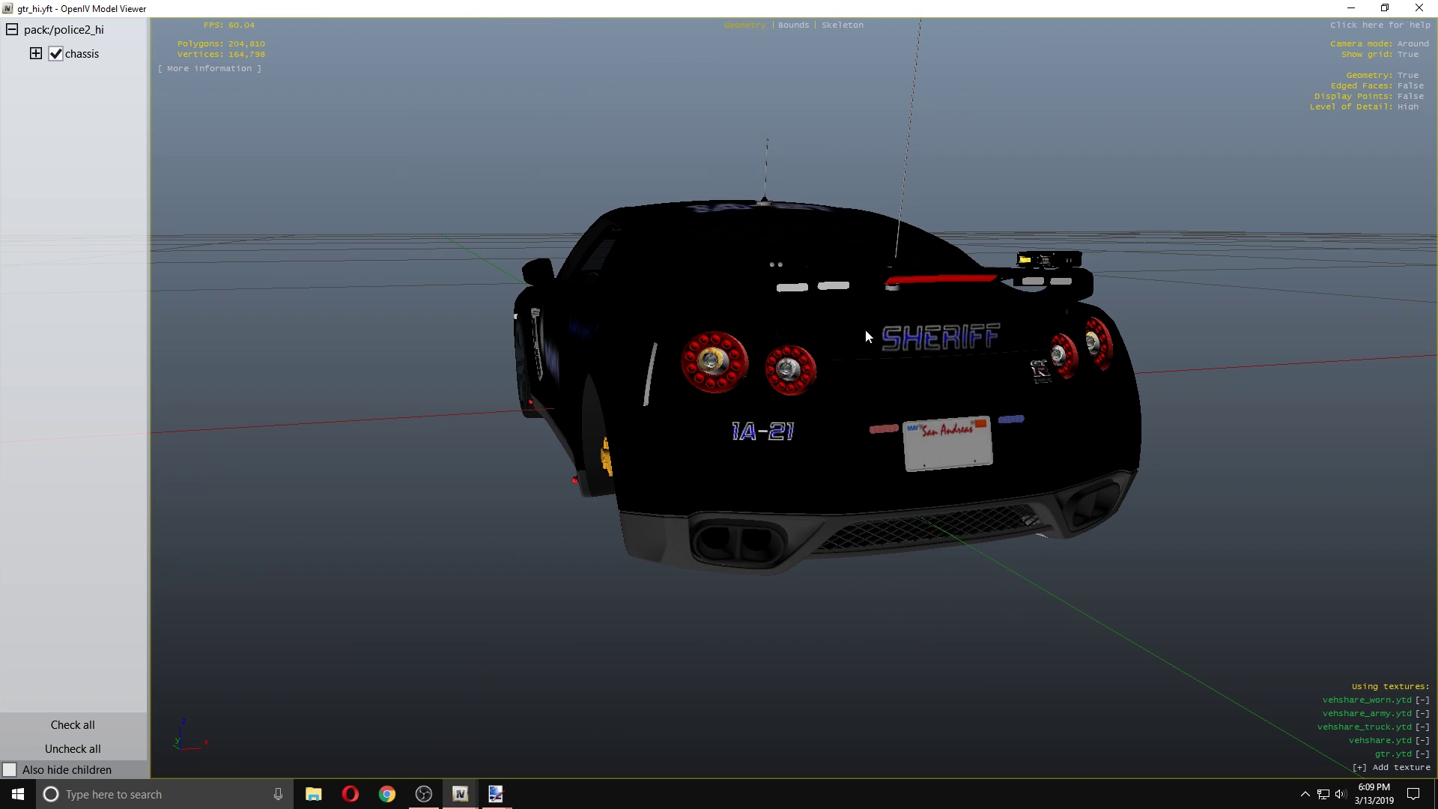
left_click_drag(833, 362, 748, 367)
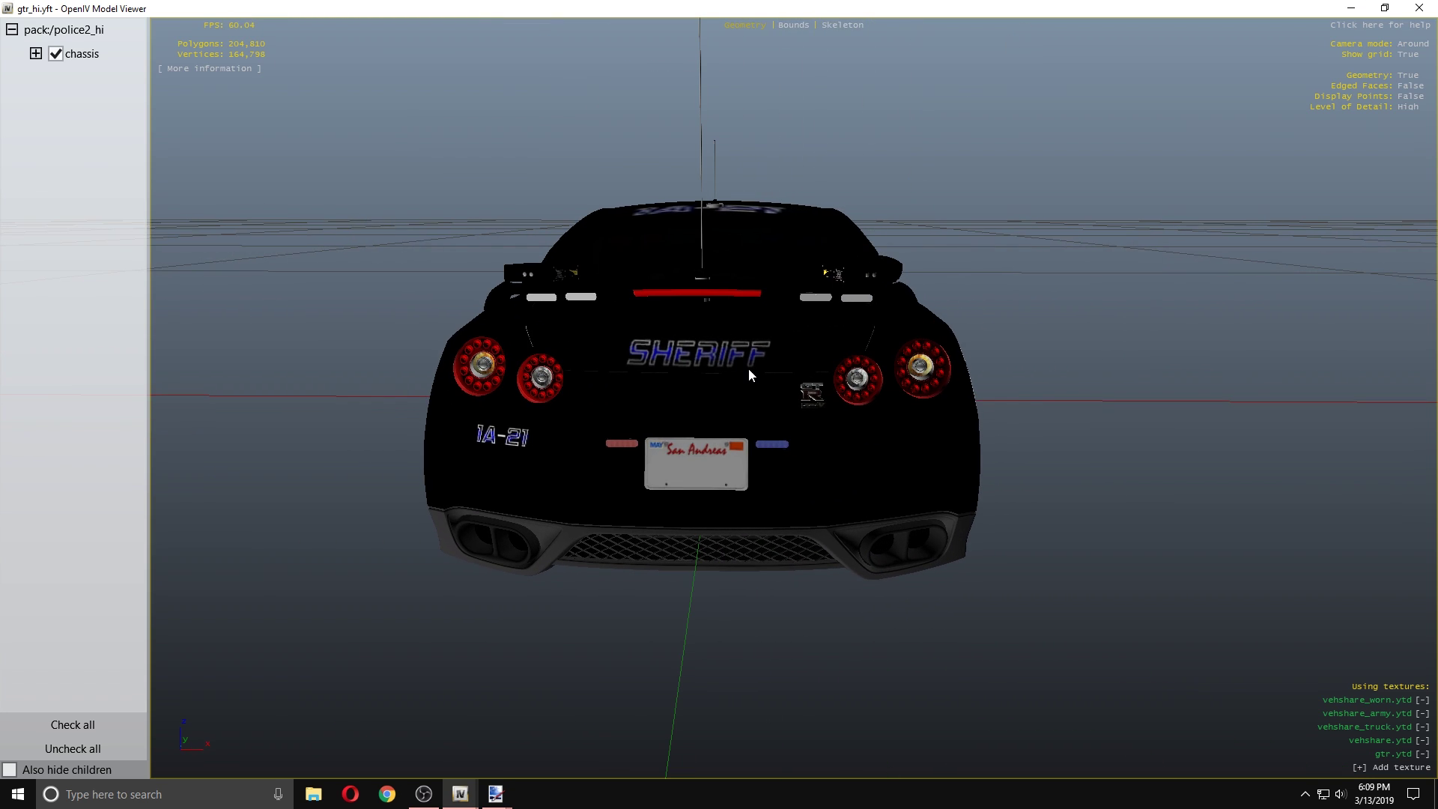
left_click_drag(642, 438, 537, 415)
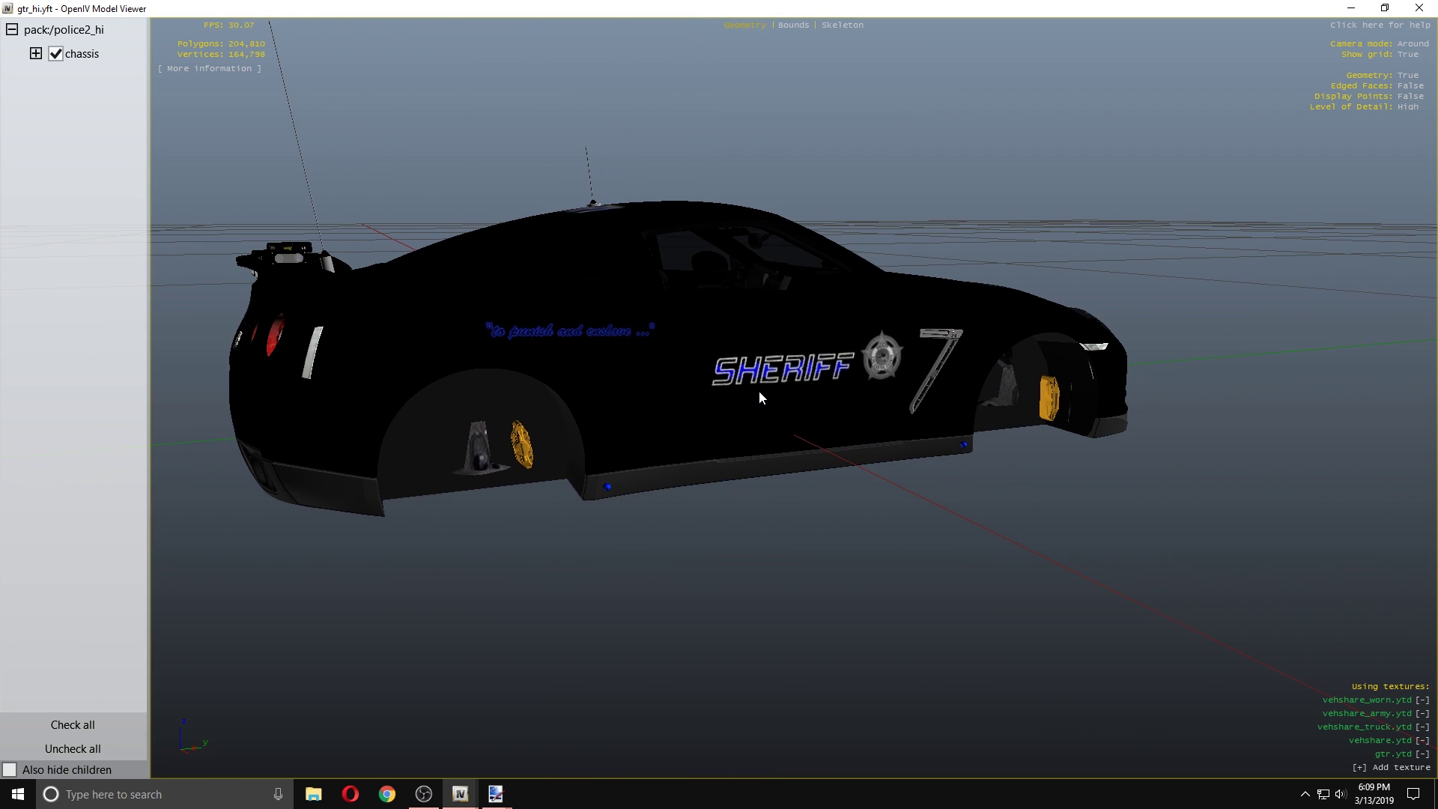
left_click_drag(768, 386, 654, 403)
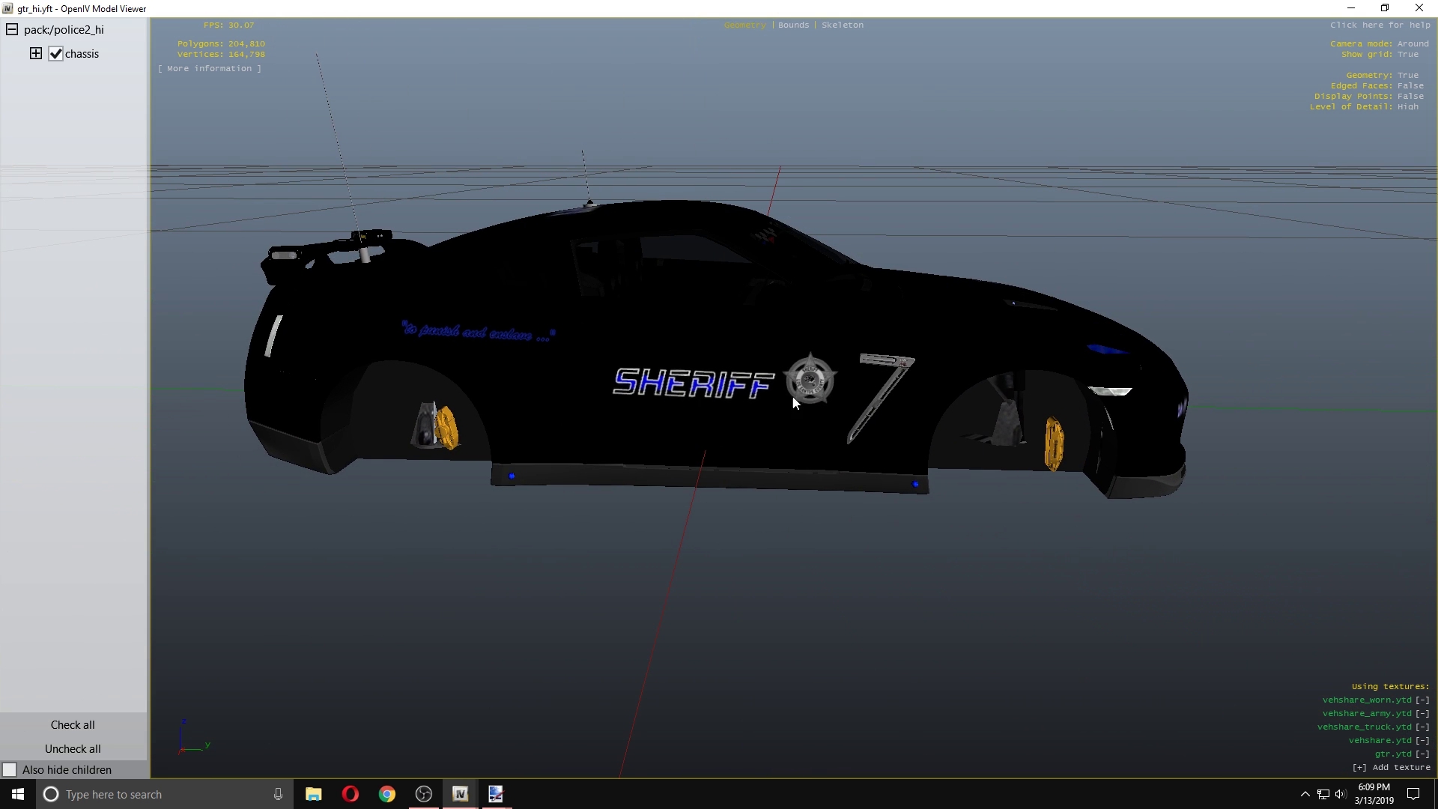
left_click_drag(798, 393, 596, 393)
left_click_drag(836, 402, 1392, 398)
left_click_drag(985, 407, 1016, 411)
left_click_drag(1055, 362, 356, 335)
left_click_drag(716, 334, 749, 277)
left_click_drag(780, 406, 756, 308)
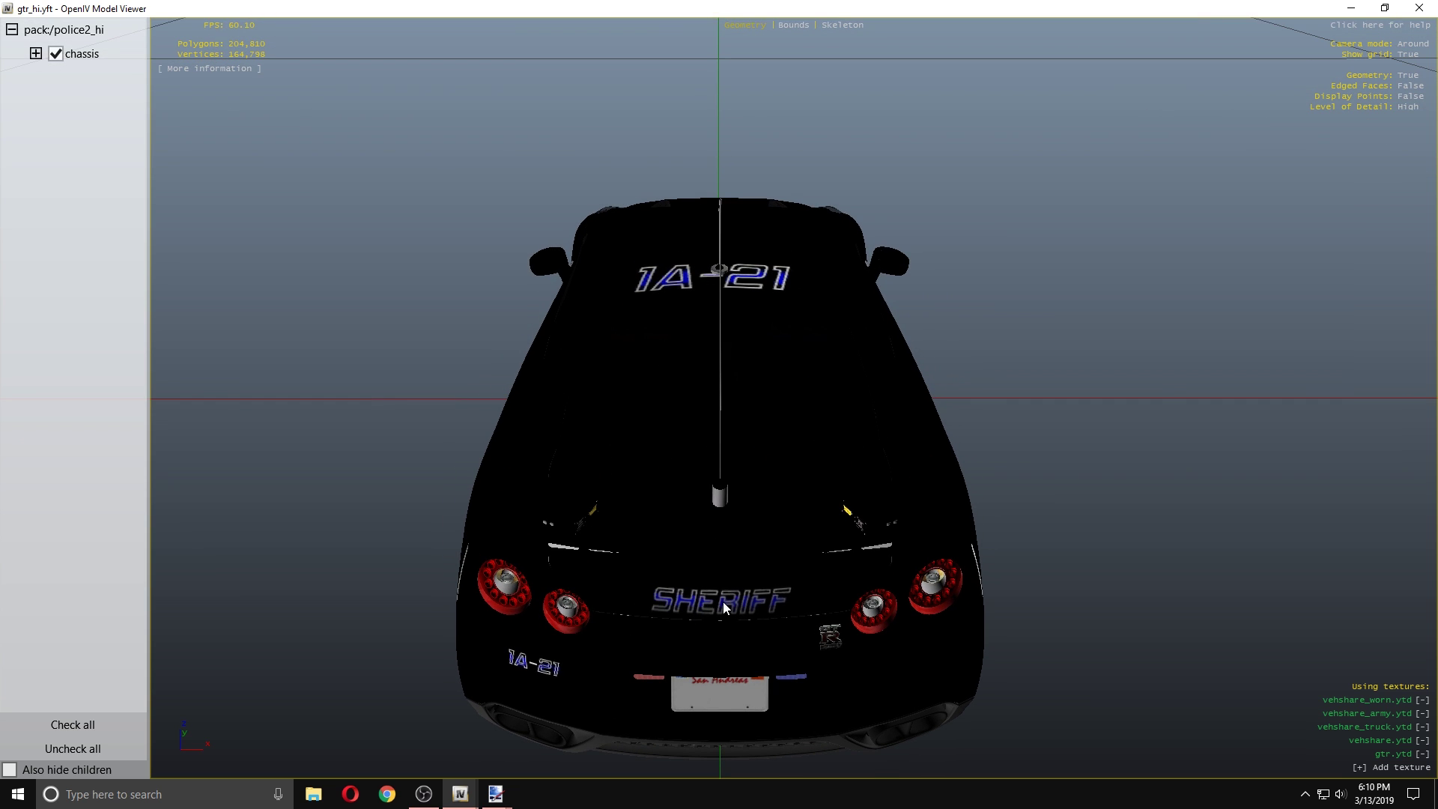
- Examine the slogan and SHERIFF markings along the sides and the 1A-21 number on the front bumper
left_click_drag(752, 596, 617, 492)
left_click_drag(757, 456, 676, 456)
left_click_drag(766, 420, 807, 385)
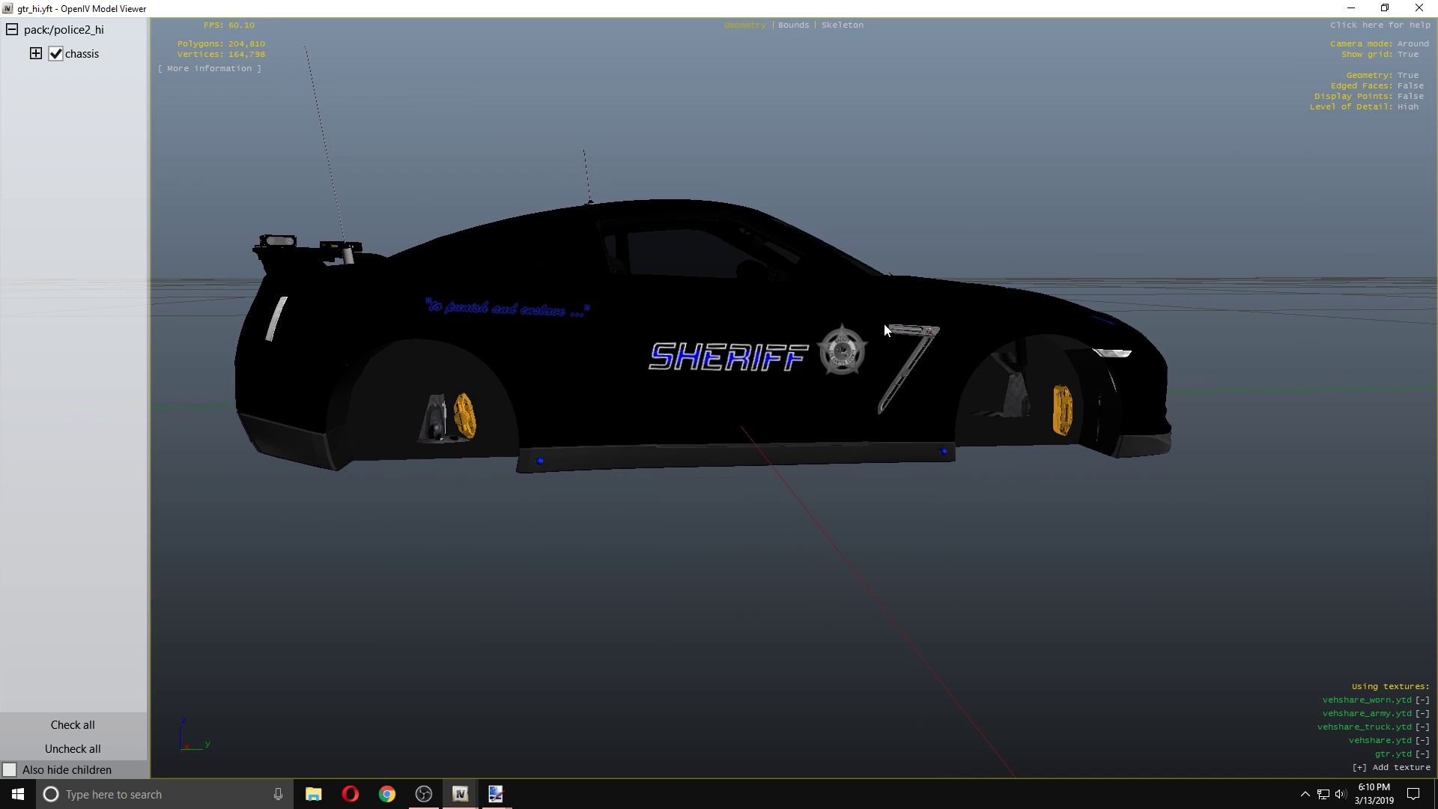
left_click_drag(876, 374, 613, 388)
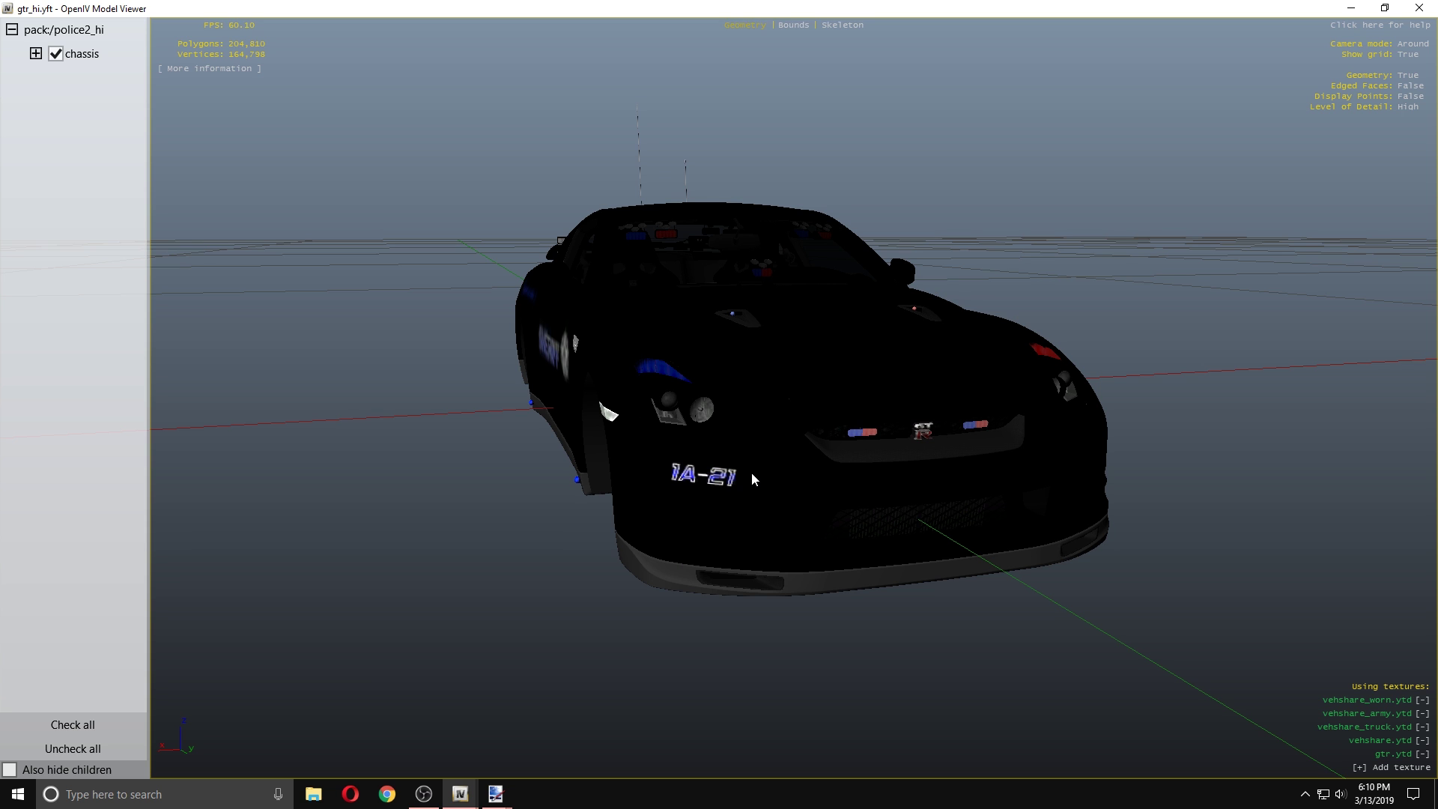
left_click_drag(764, 469, 829, 433)
left_click_drag(730, 421, 1087, 408)
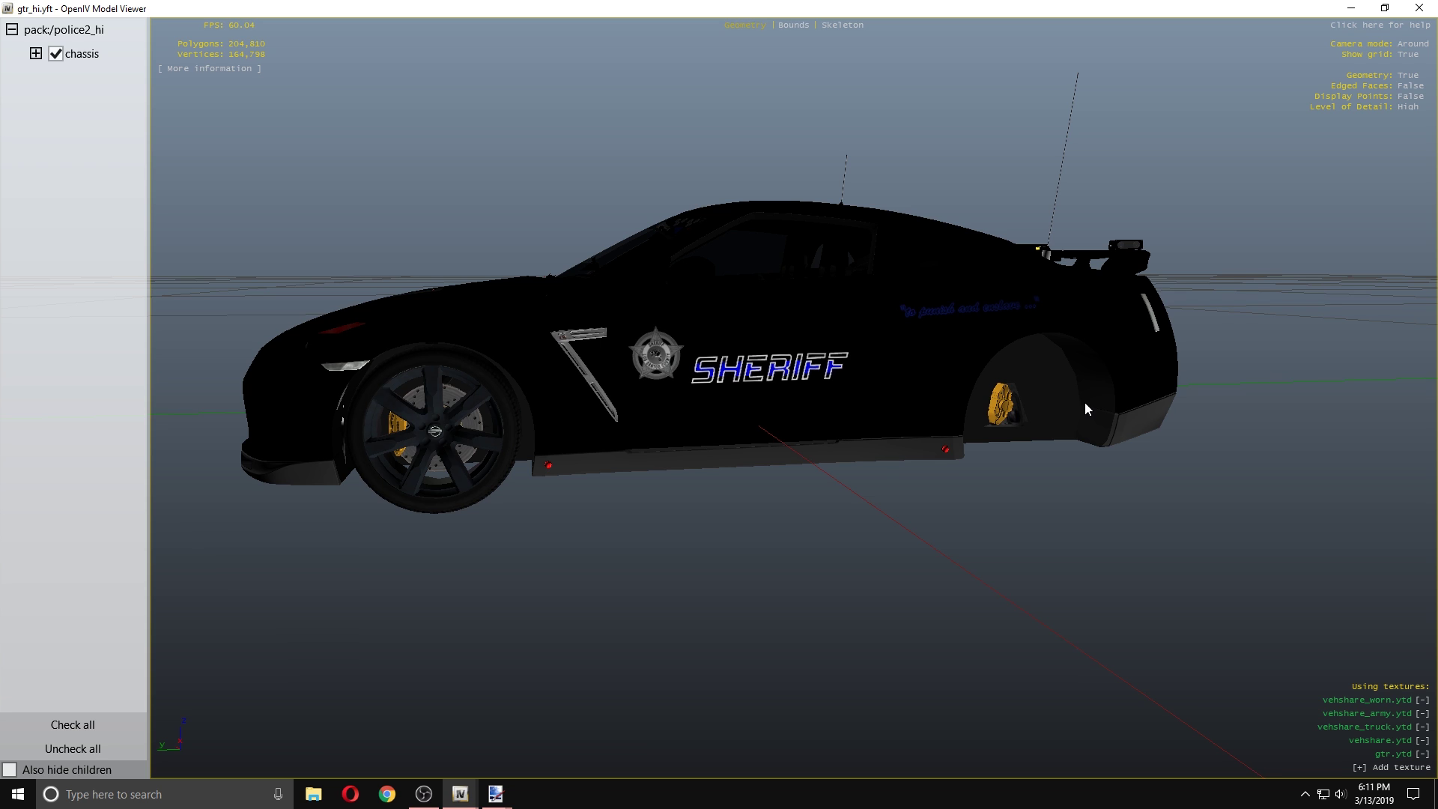
- Review the complete livery from raised angles, covering the roof, trunk, quarter-panel slogan, door and front bumper
left_click_drag(986, 406, 811, 457)
left_click_drag(1022, 361, 834, 397)
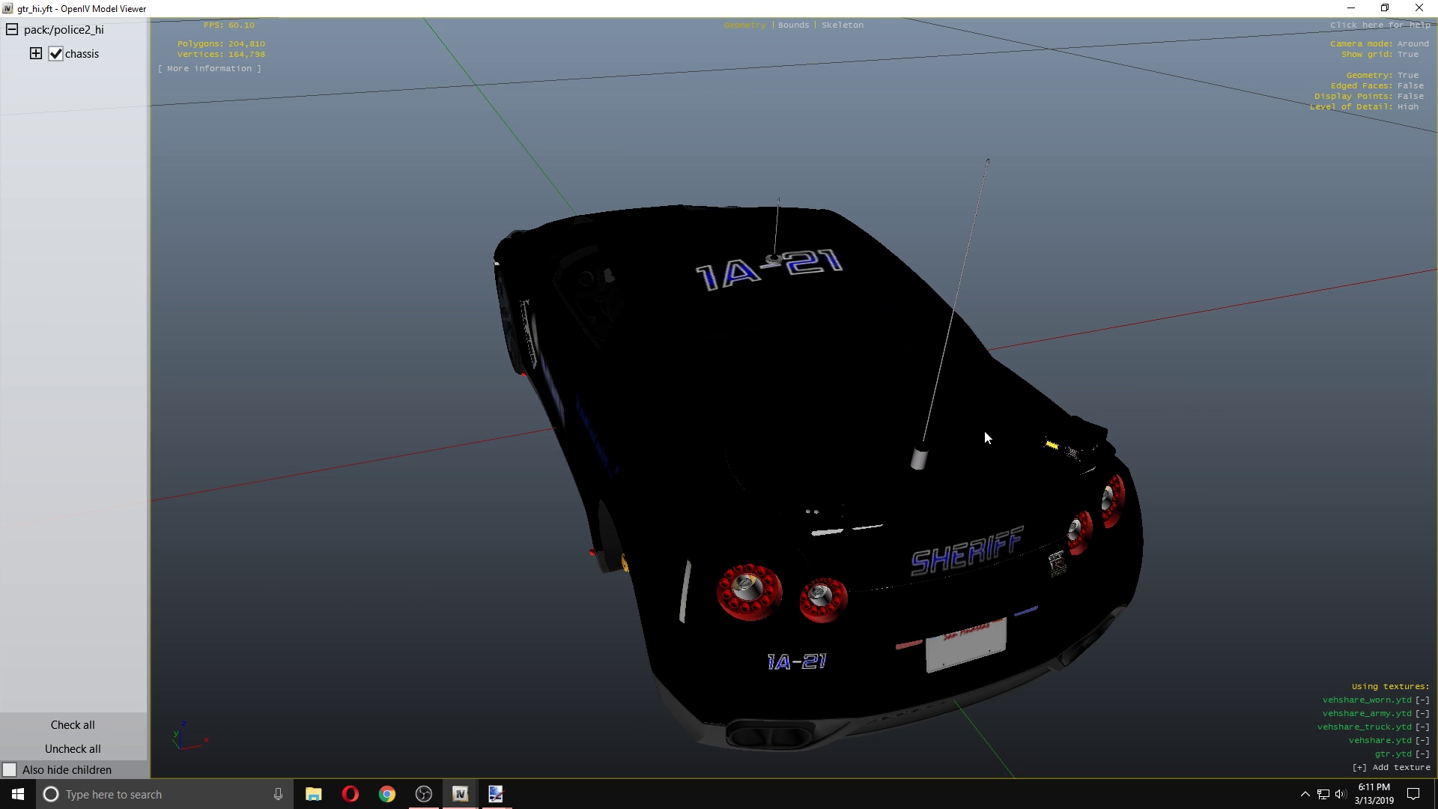
left_click_drag(843, 438, 840, 437)
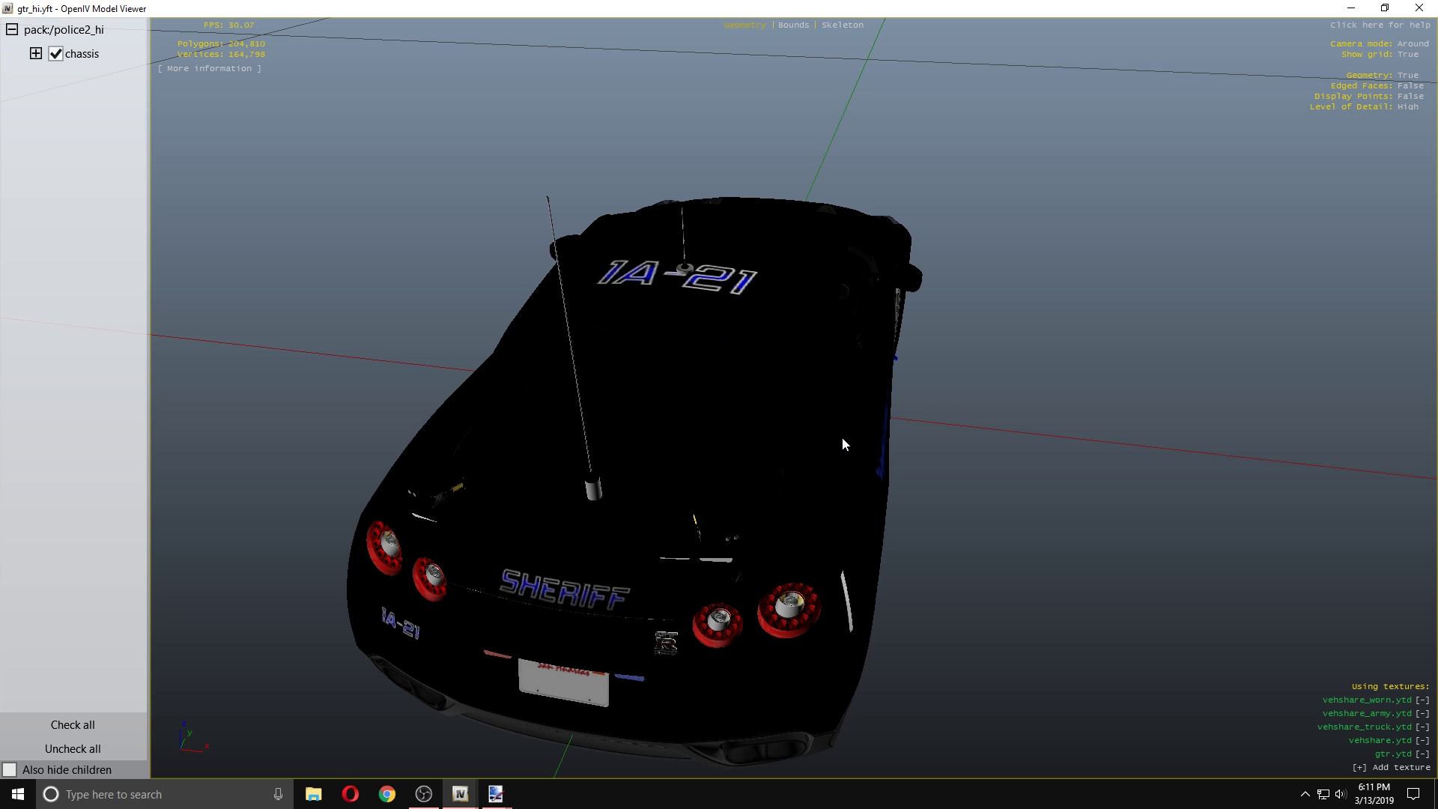
left_click_drag(782, 416, 580, 349)
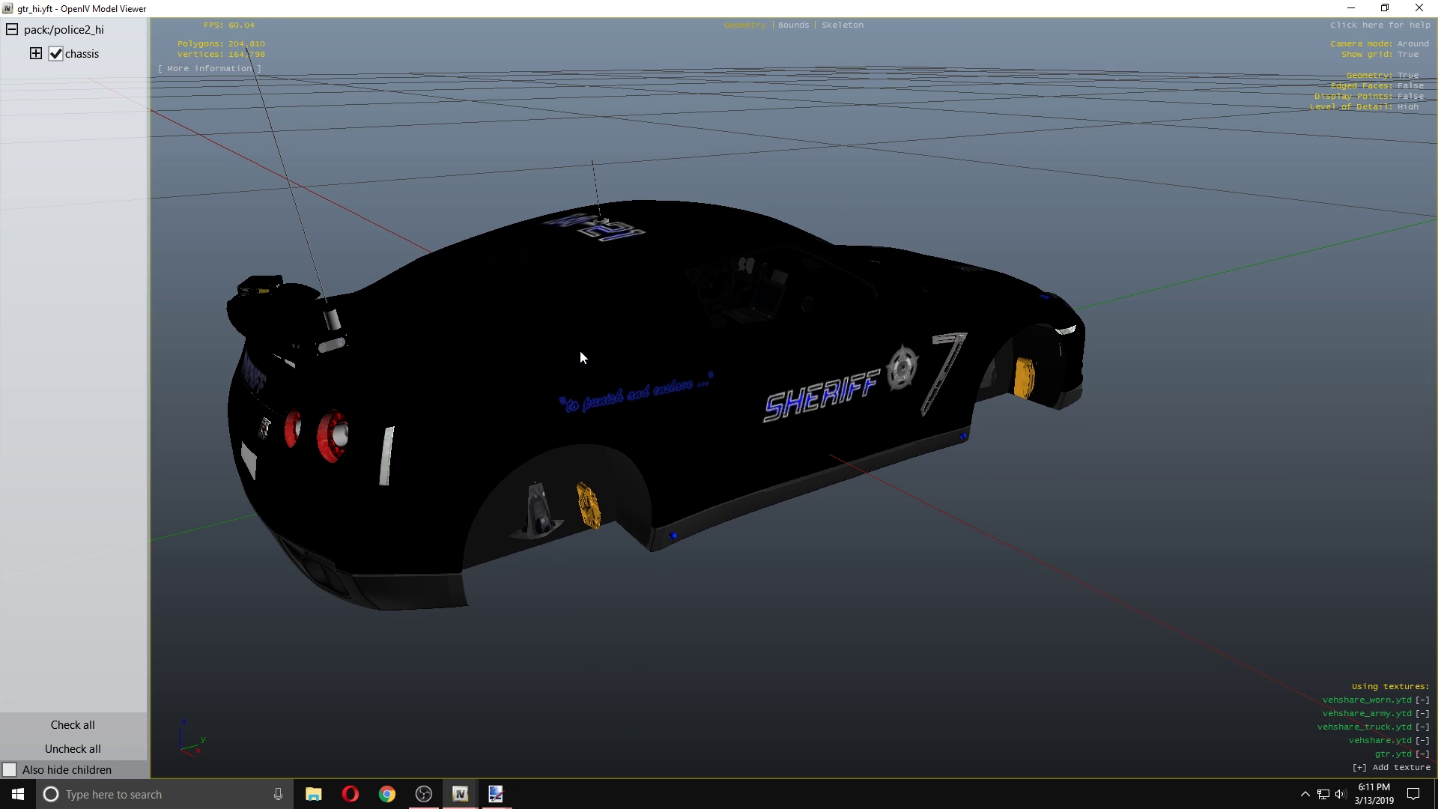
left_click_drag(589, 347, 659, 354)
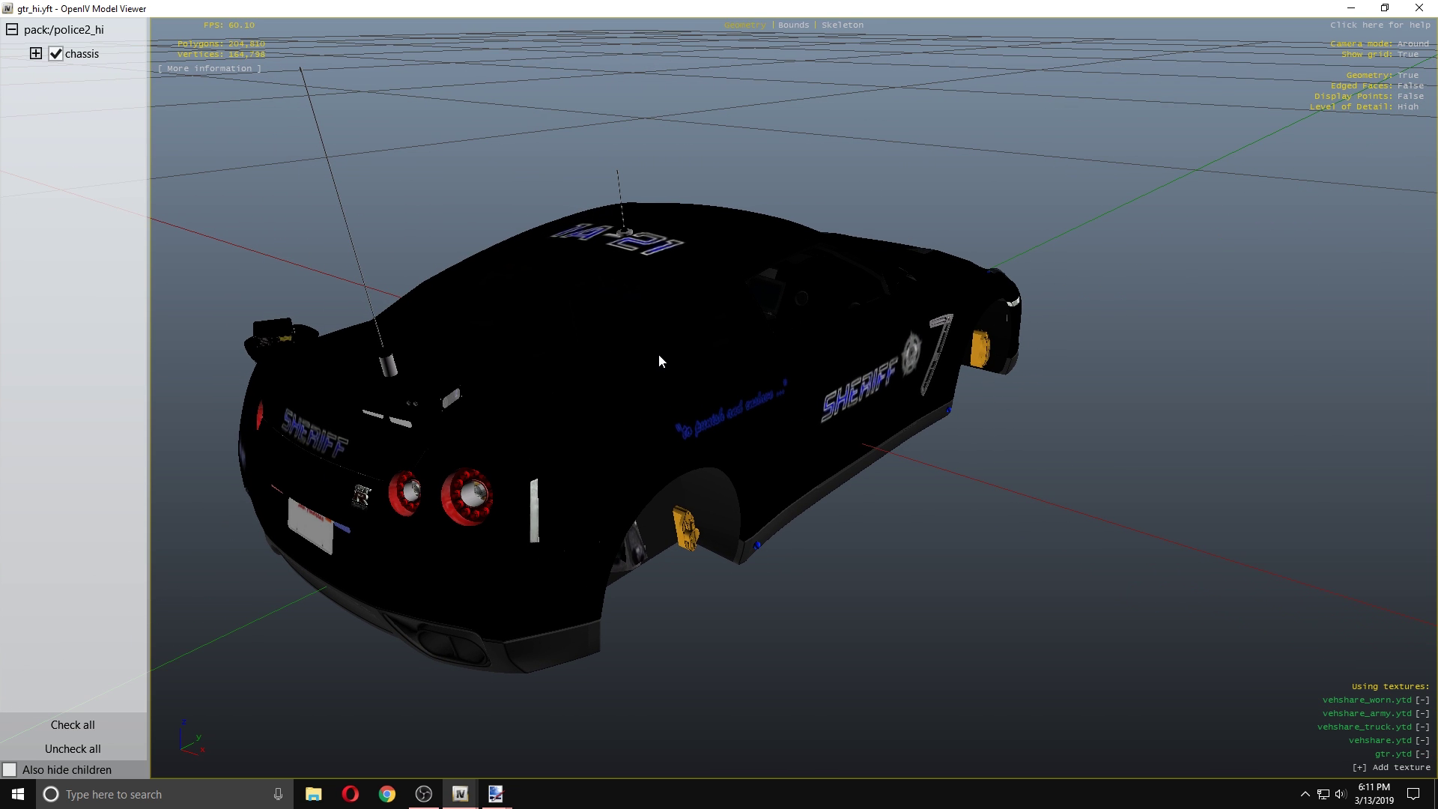
left_click_drag(864, 306, 519, 316)
left_click_drag(757, 316, 638, 320)
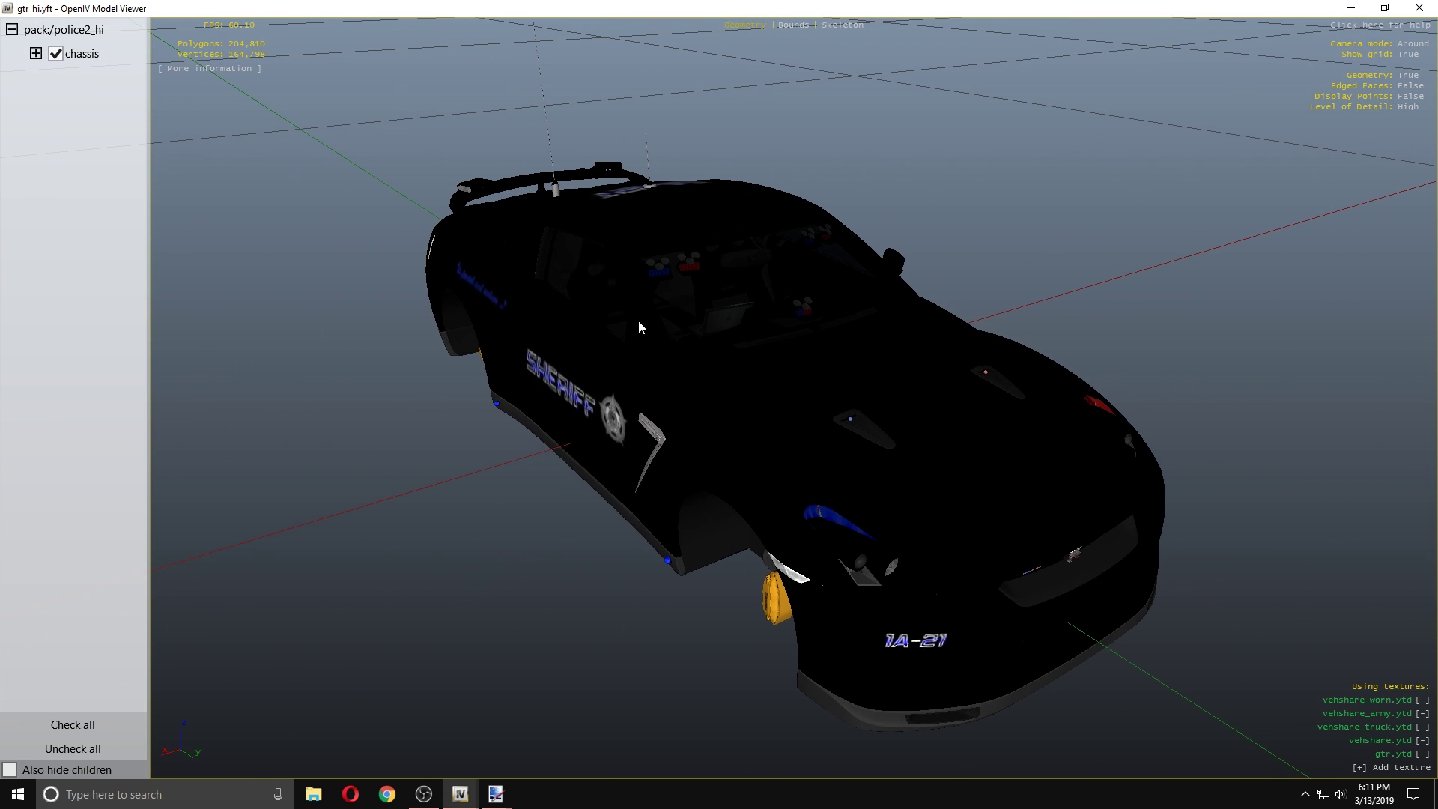